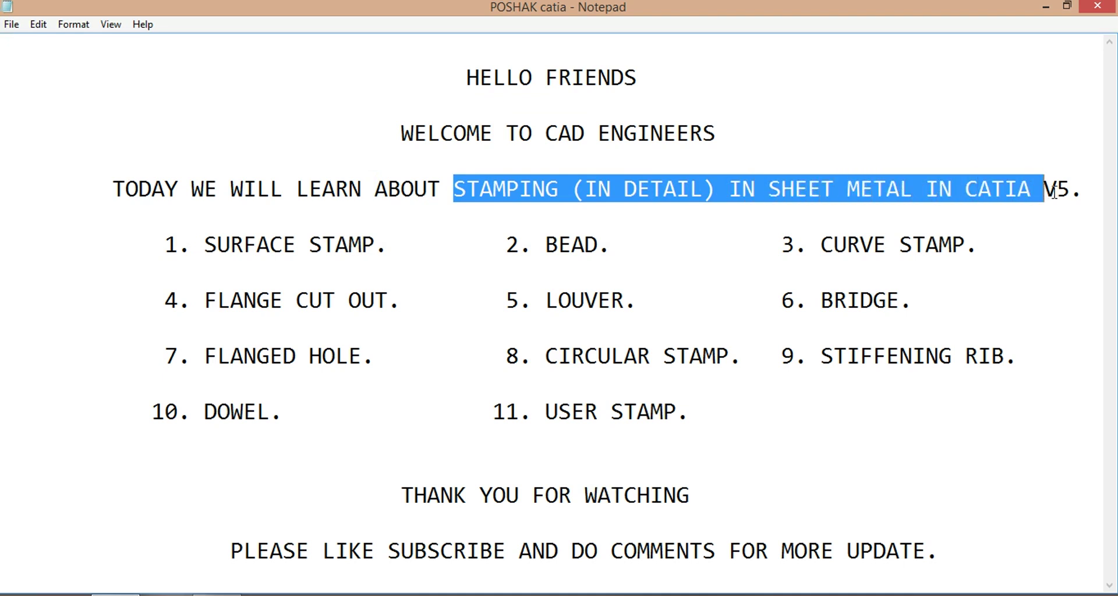
Step: Switch to the CATIA V5 part and detach the stamping tools, placing them beside the cutting and stamping tools
{"action": "left_click", "coordinate": [824, 125]}
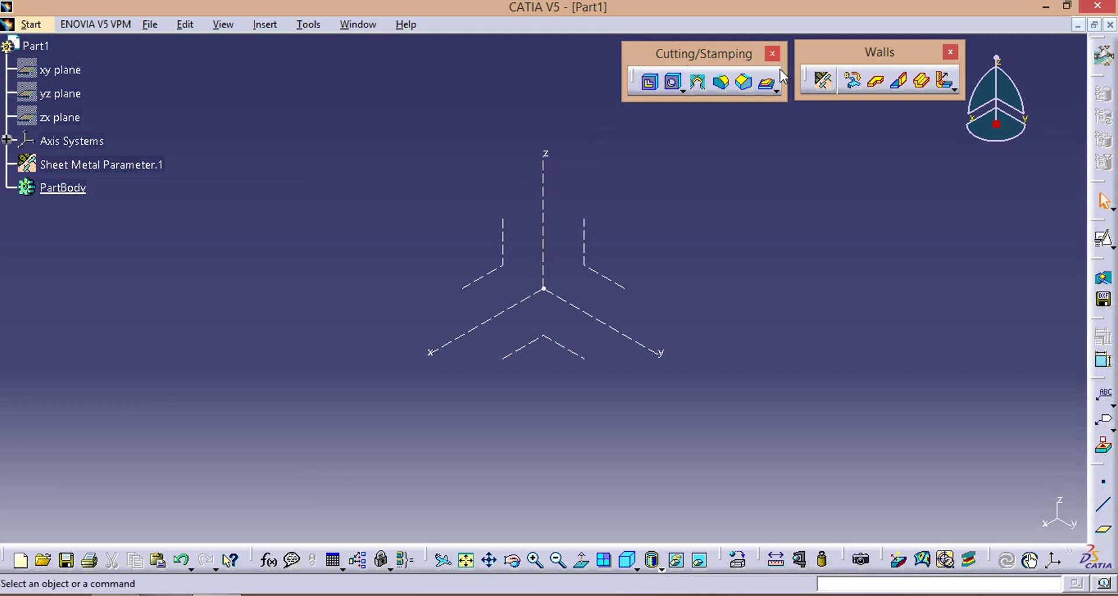
{"action": "left_click", "coordinate": [774, 88]}
{"action": "left_click_drag", "start_coordinate": [790, 111], "coordinate": [348, 97]}
{"action": "left_click_drag", "start_coordinate": [464, 63], "coordinate": [462, 58]}
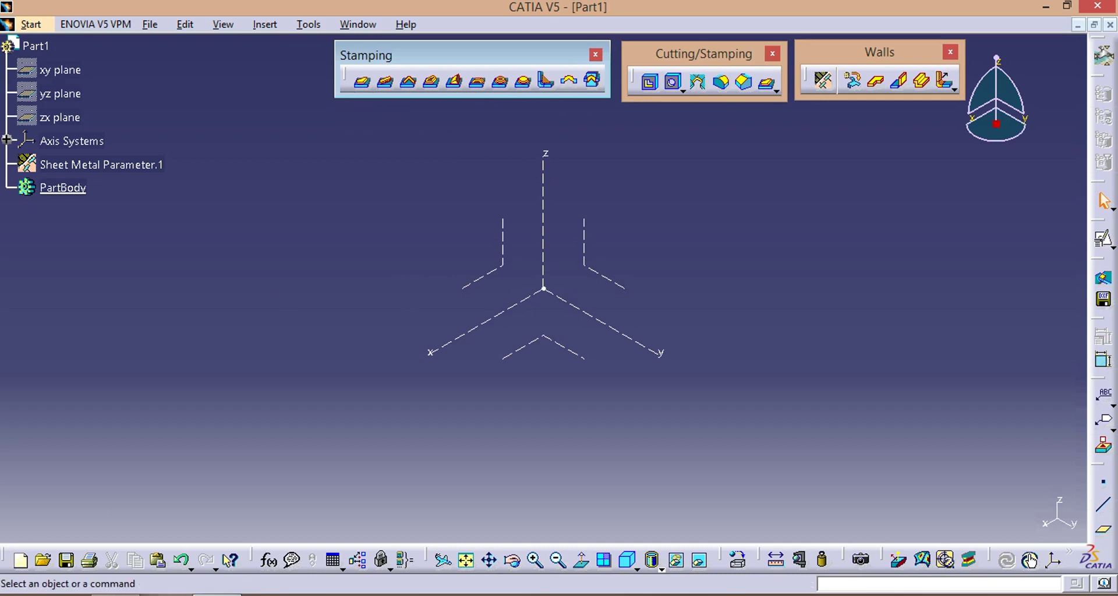
Step: Switch to the Notepad notes and read through the list of stamping types from surface stamp to user stamp
{"action": "left_click", "coordinate": [116, 595]}
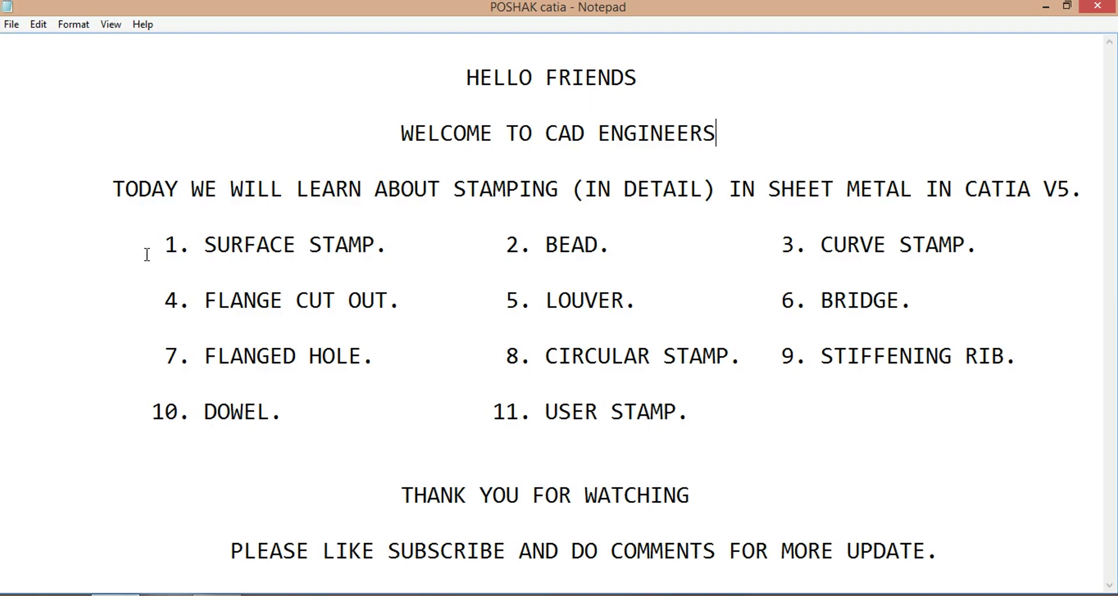
{"action": "left_click_drag", "start_coordinate": [163, 246], "coordinate": [939, 244]}
{"action": "left_click_drag", "start_coordinate": [153, 302], "coordinate": [977, 290]}
{"action": "left_click_drag", "start_coordinate": [153, 358], "coordinate": [1007, 354]}
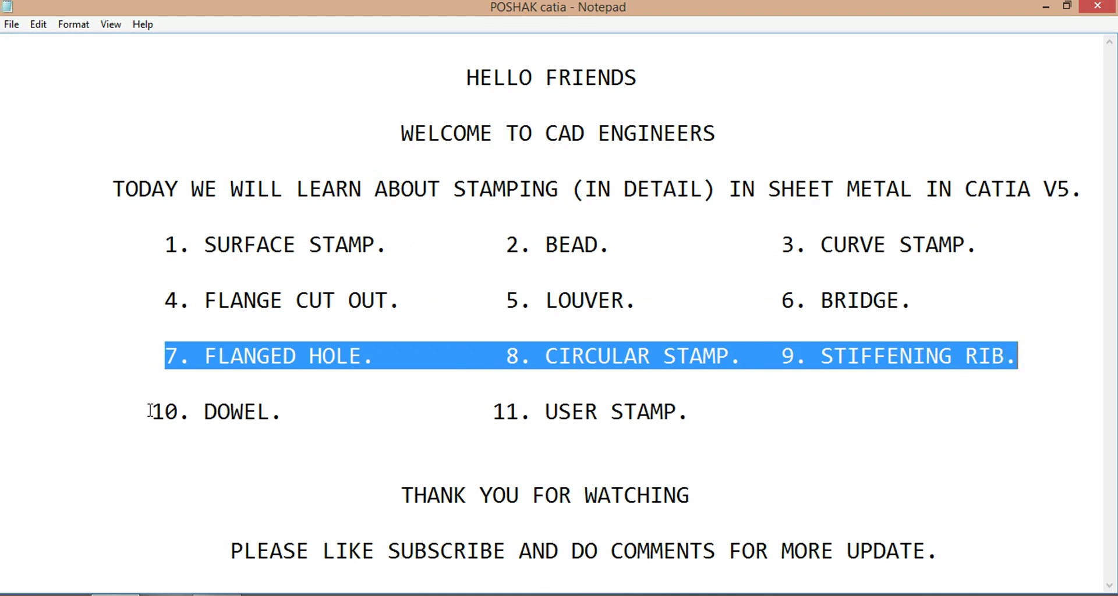
{"action": "left_click_drag", "start_coordinate": [151, 412], "coordinate": [266, 414]}
{"action": "left_click_drag", "start_coordinate": [481, 412], "coordinate": [703, 415]}
{"action": "left_click", "coordinate": [779, 456]}
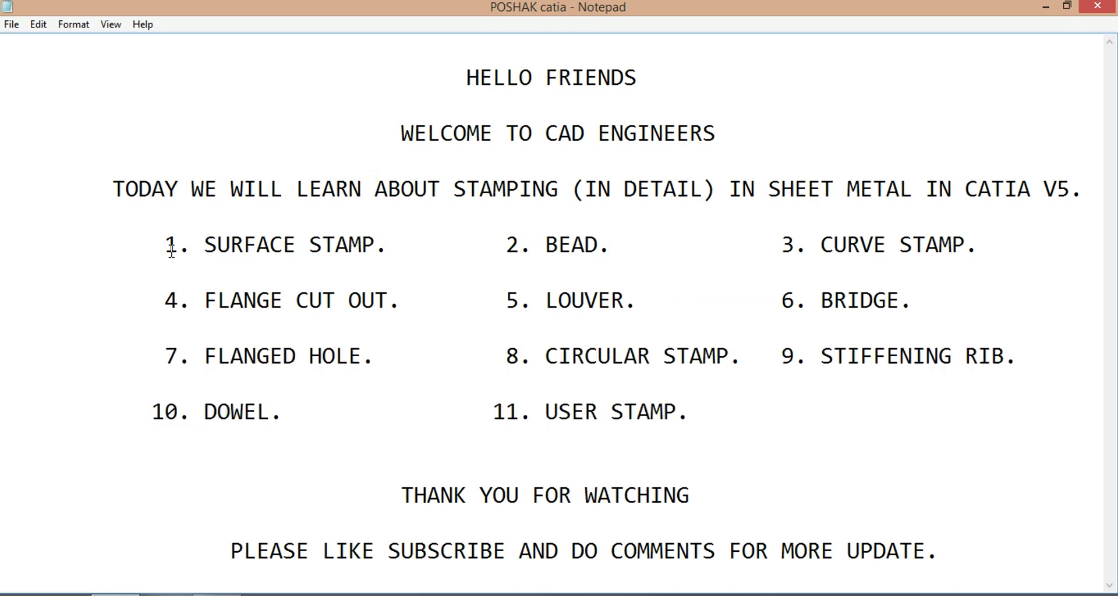
{"action": "left_click_drag", "start_coordinate": [169, 245], "coordinate": [371, 257]}
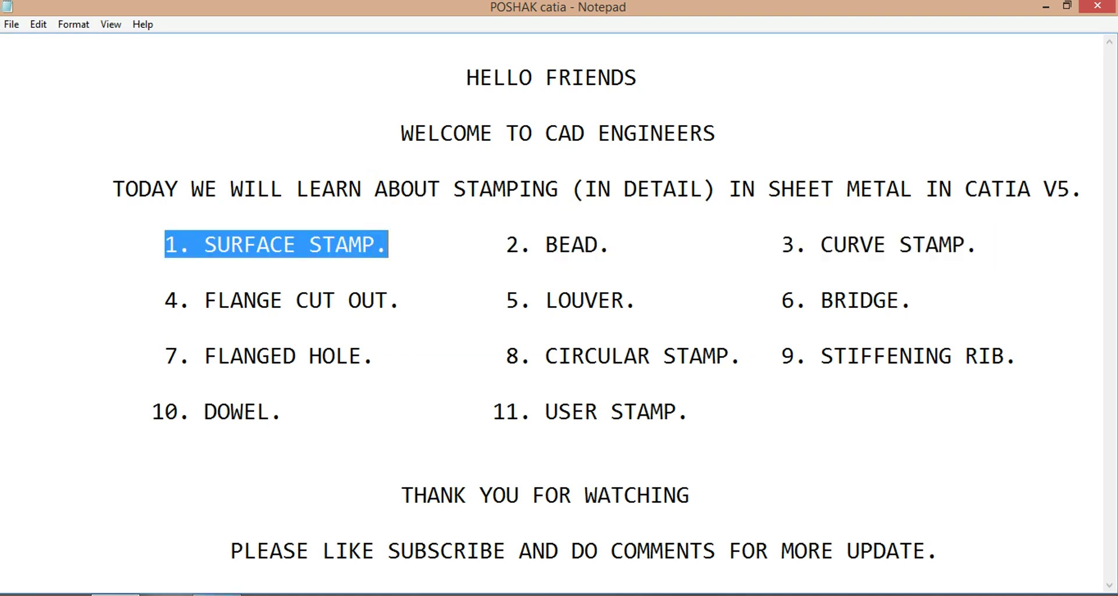
Step: Switch to CATIA V5 and, in a positioned sketch on the XY plane, draw a rectangle about 183 by 109 mm centred on the origin
{"action": "key", "text": "alt+Tab"}
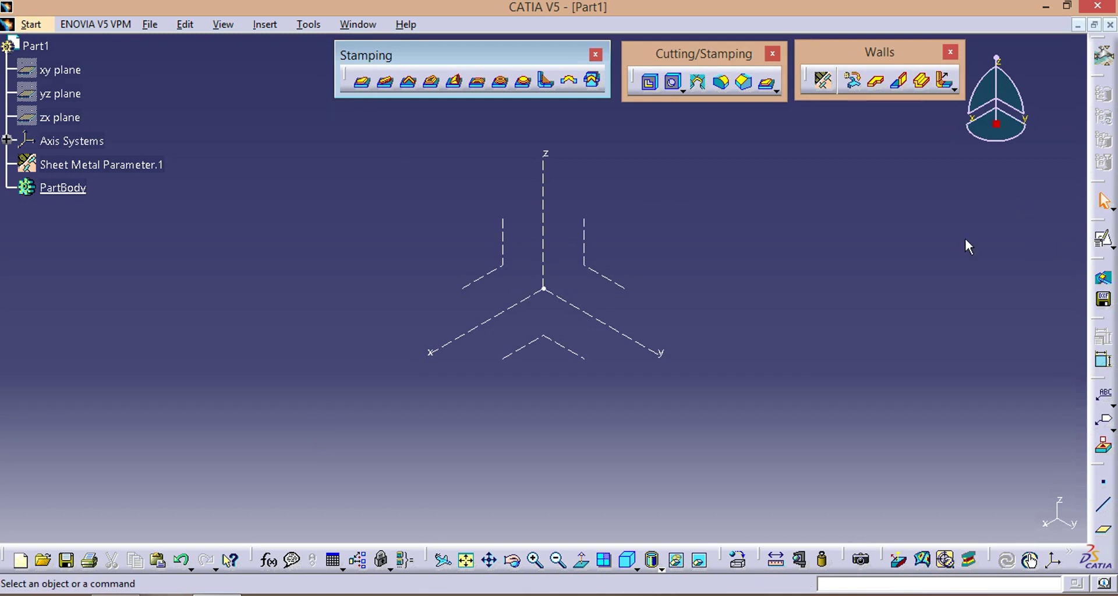
{"action": "left_click", "coordinate": [1103, 238]}
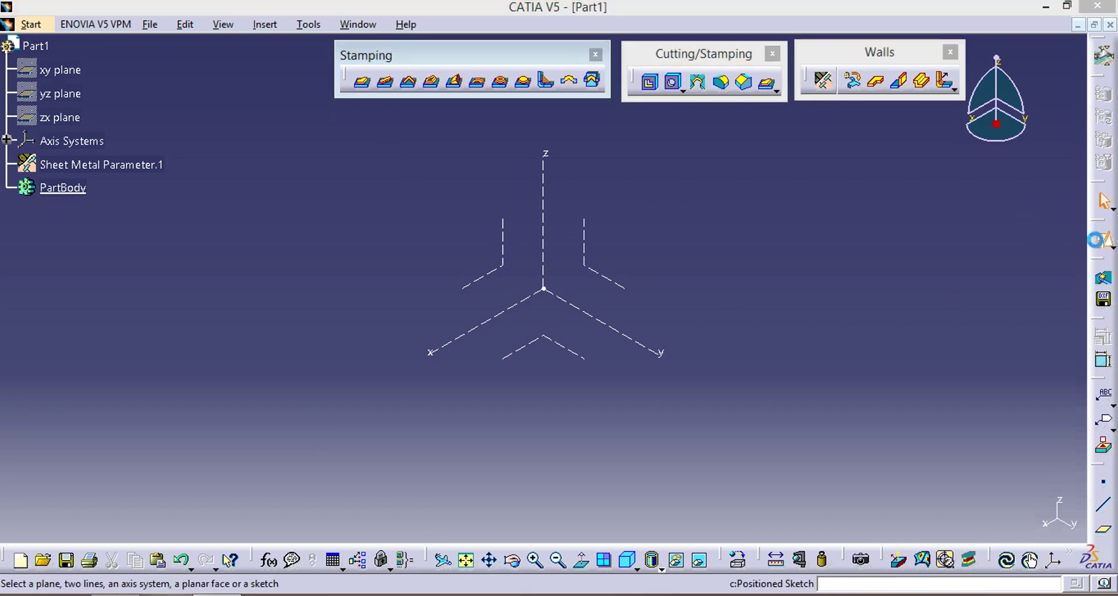
{"action": "left_click", "coordinate": [543, 348]}
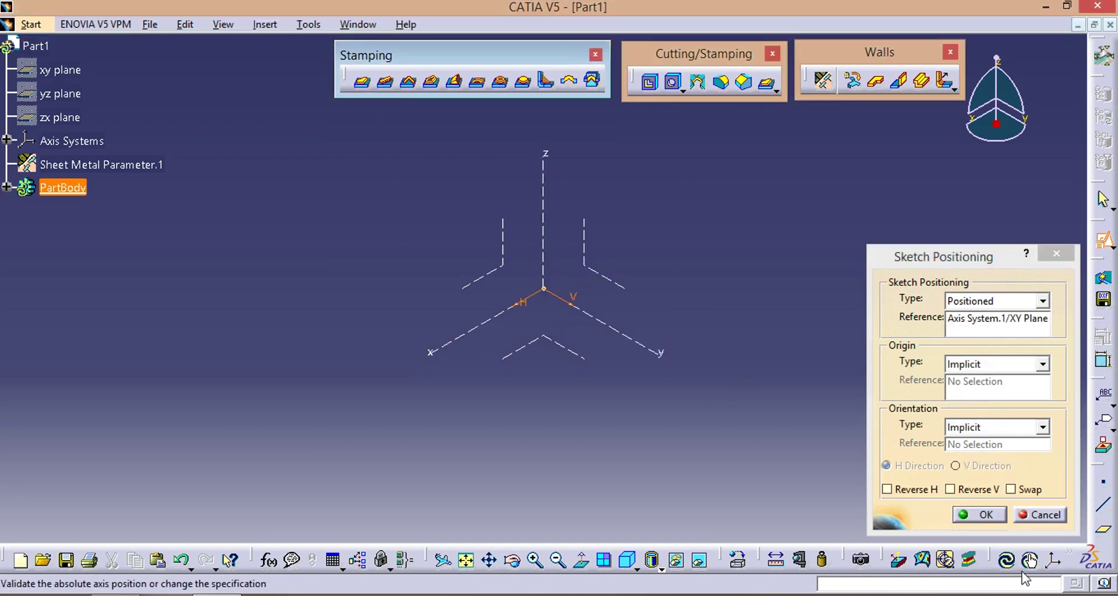
{"action": "left_click", "coordinate": [987, 515]}
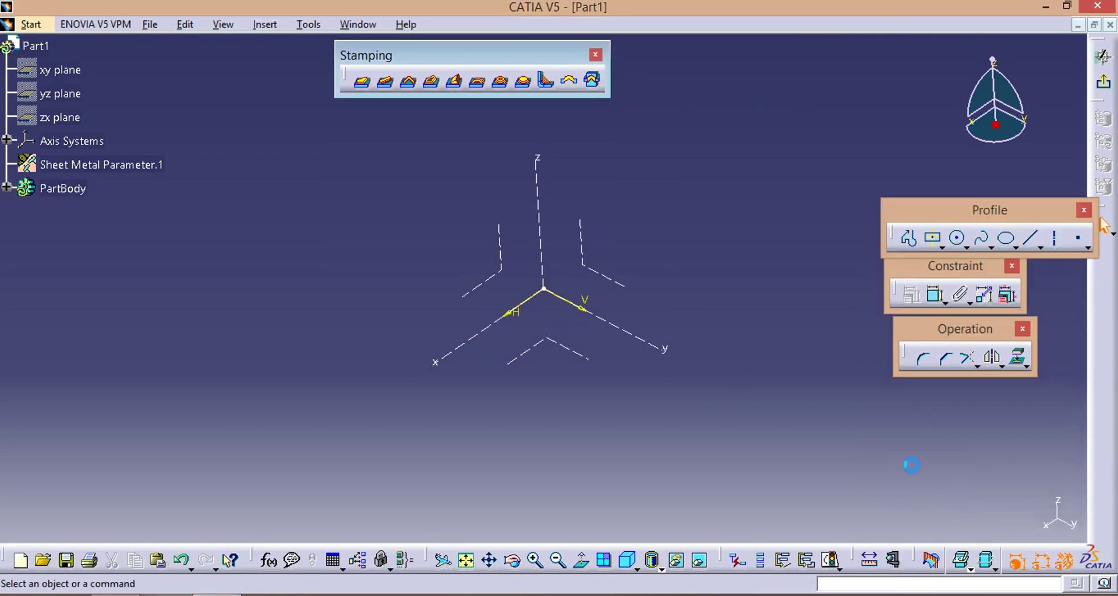
{"action": "left_click", "coordinate": [934, 239]}
{"action": "left_click", "coordinate": [546, 289]}
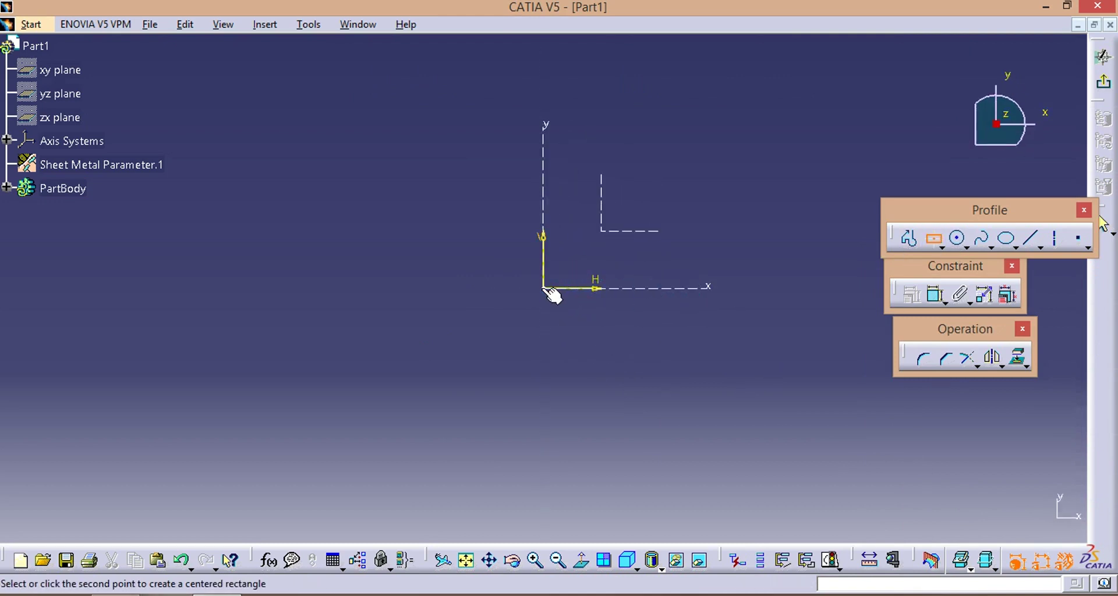
{"action": "left_click", "coordinate": [738, 403]}
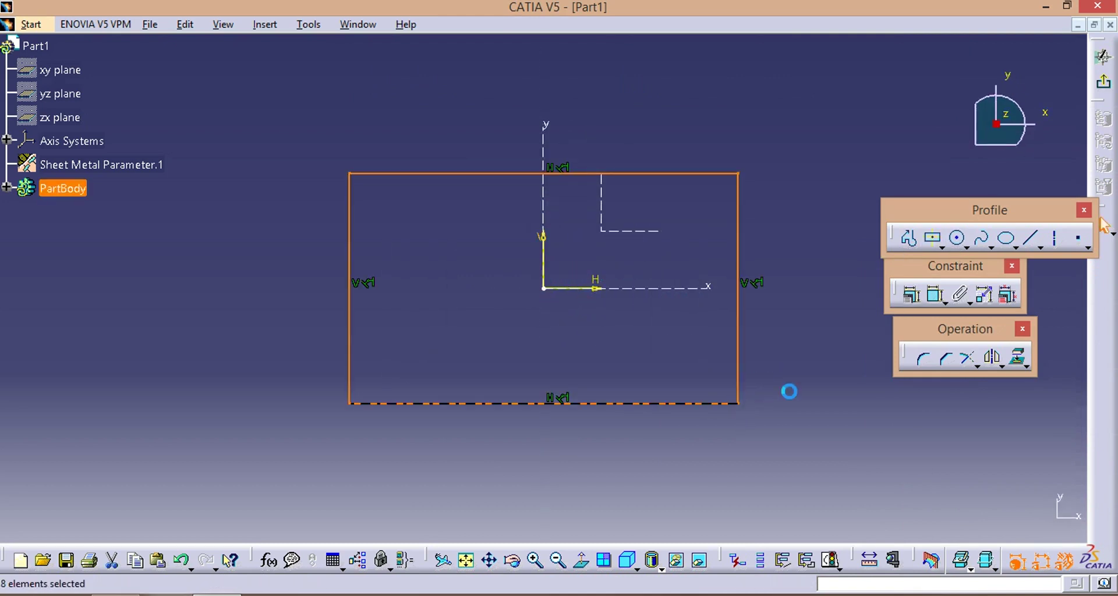
Step: Dimension the rectangle's horizontal edge and set its length to 300 mm
{"action": "left_click", "coordinate": [935, 294]}
{"action": "left_click", "coordinate": [665, 174]}
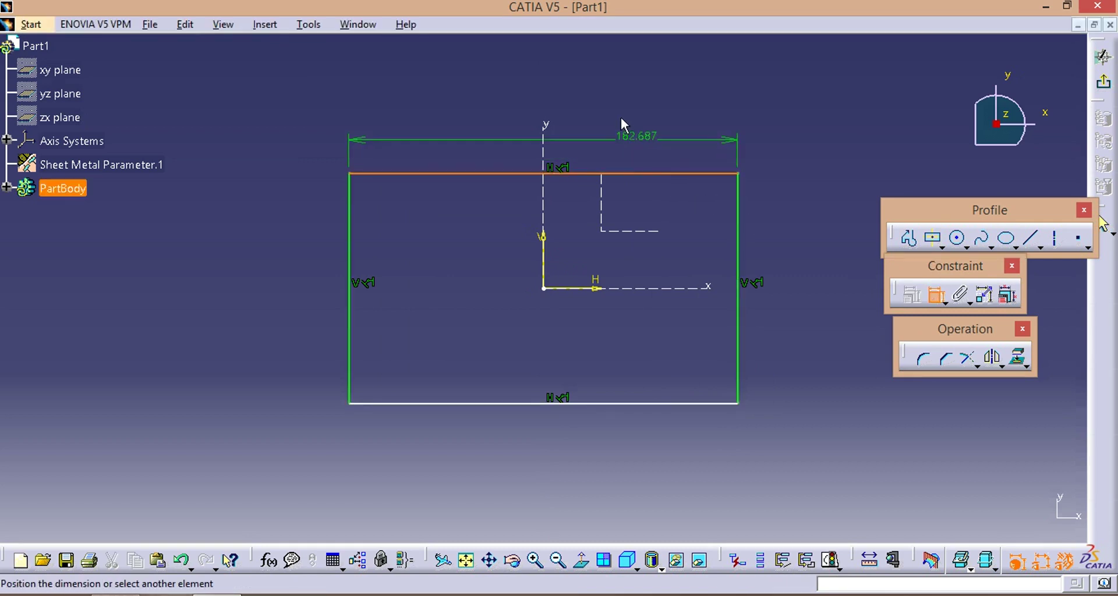
{"action": "left_click", "coordinate": [568, 114]}
{"action": "double_click", "coordinate": [570, 117]}
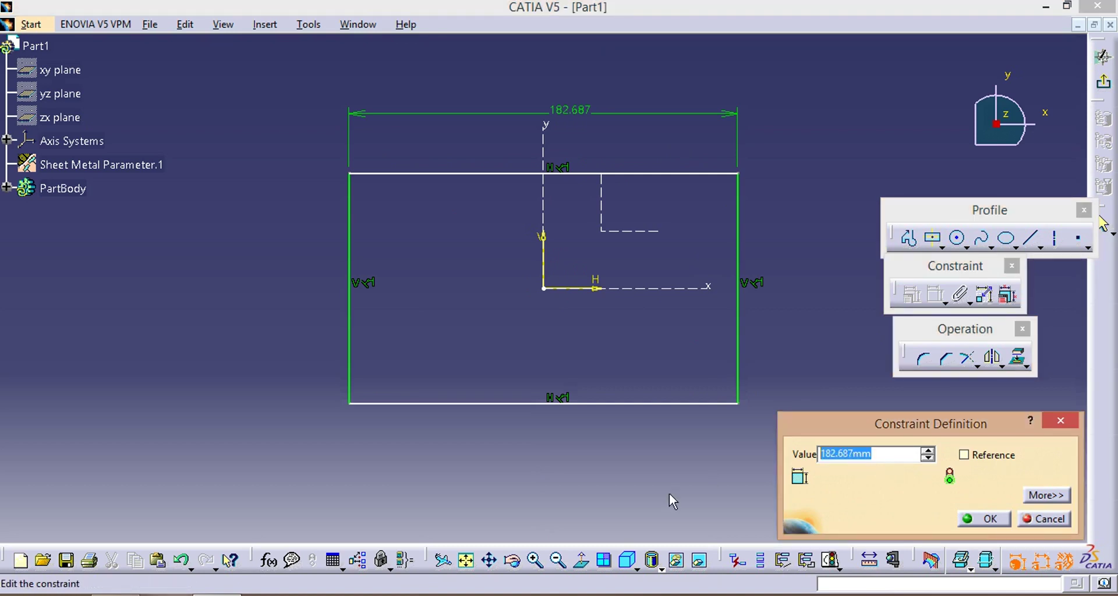
{"action": "type", "text": "300"}
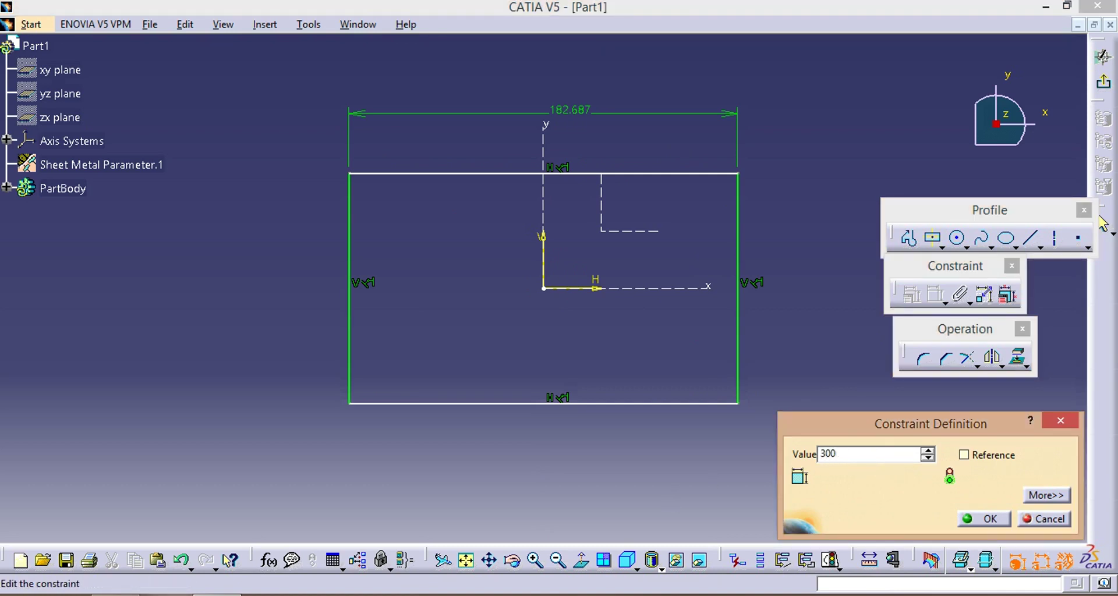
{"action": "left_click", "coordinate": [985, 520]}
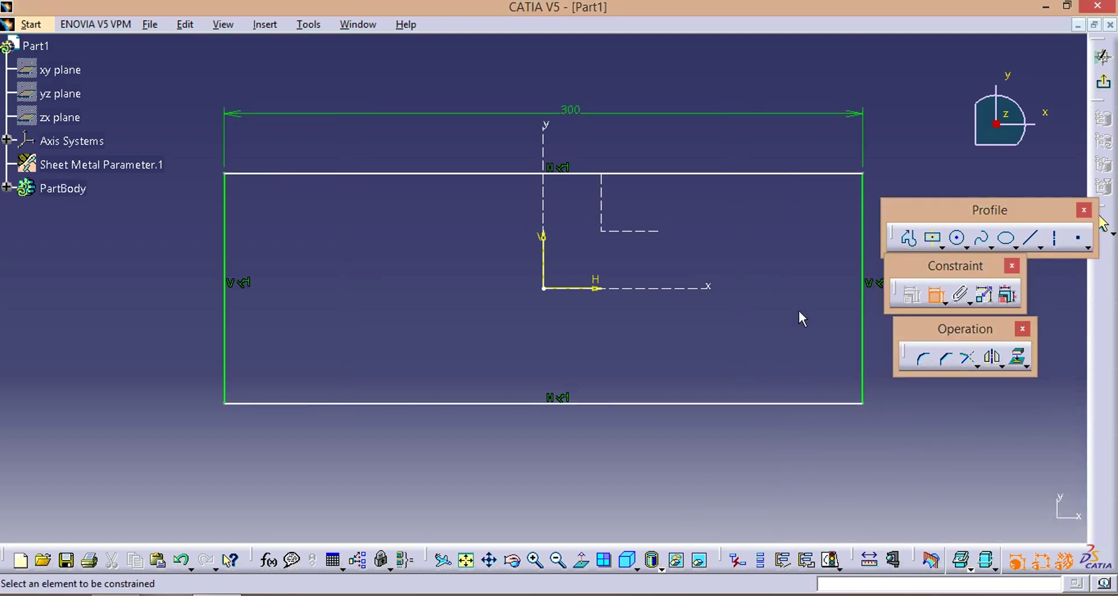
Step: Dimension the rectangle's vertical edge, set its length to 200 mm and exit the sketch
{"action": "left_click", "coordinate": [864, 341]}
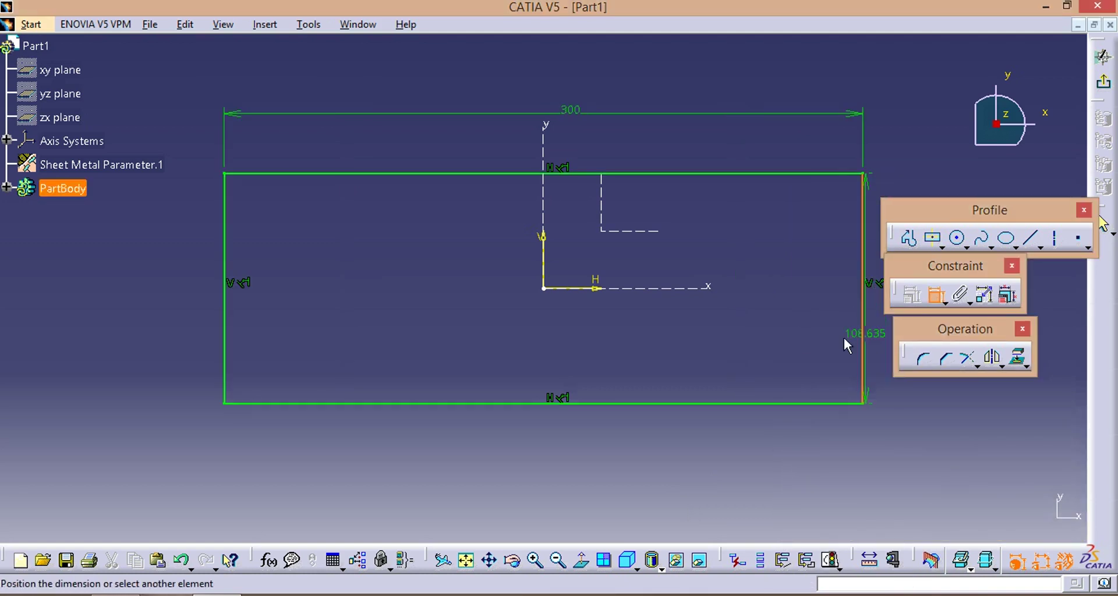
{"action": "left_click", "coordinate": [806, 338]}
{"action": "double_click", "coordinate": [807, 337]}
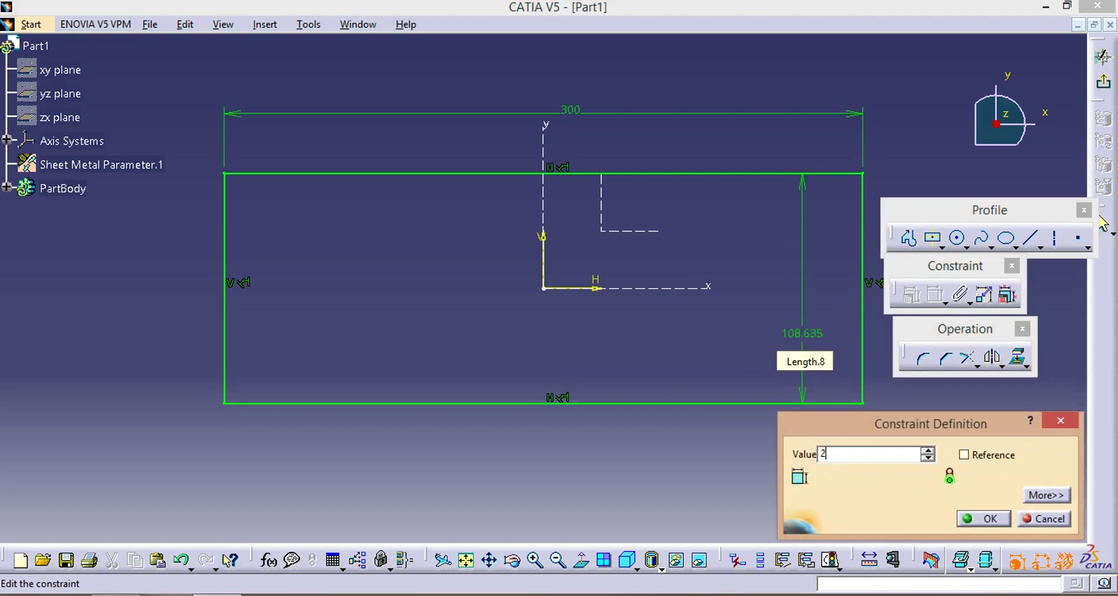
{"action": "left_click", "coordinate": [986, 519]}
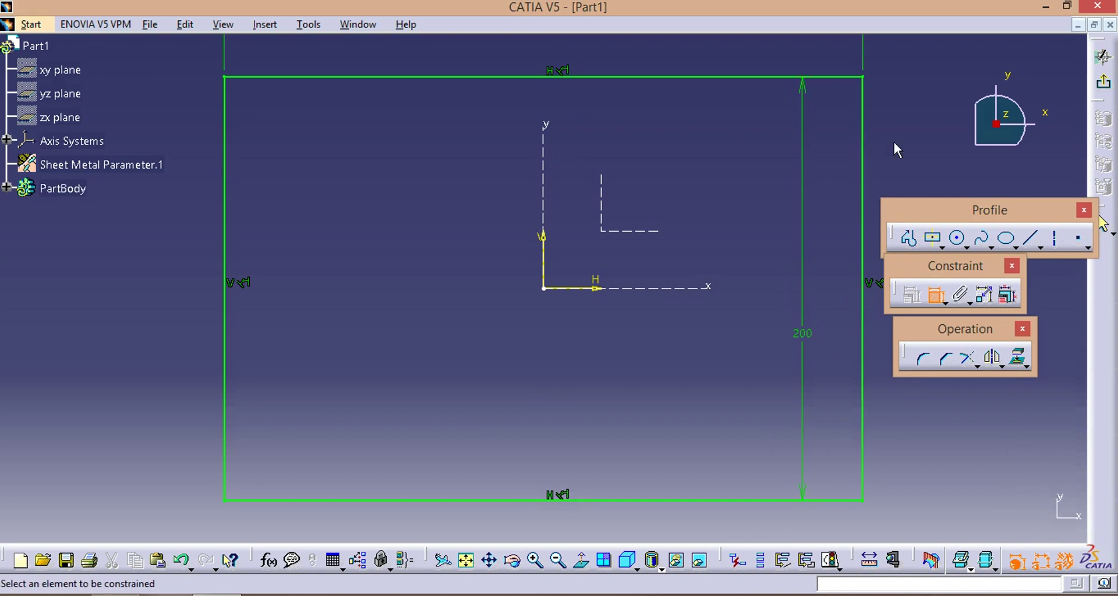
{"action": "left_click", "coordinate": [1103, 82]}
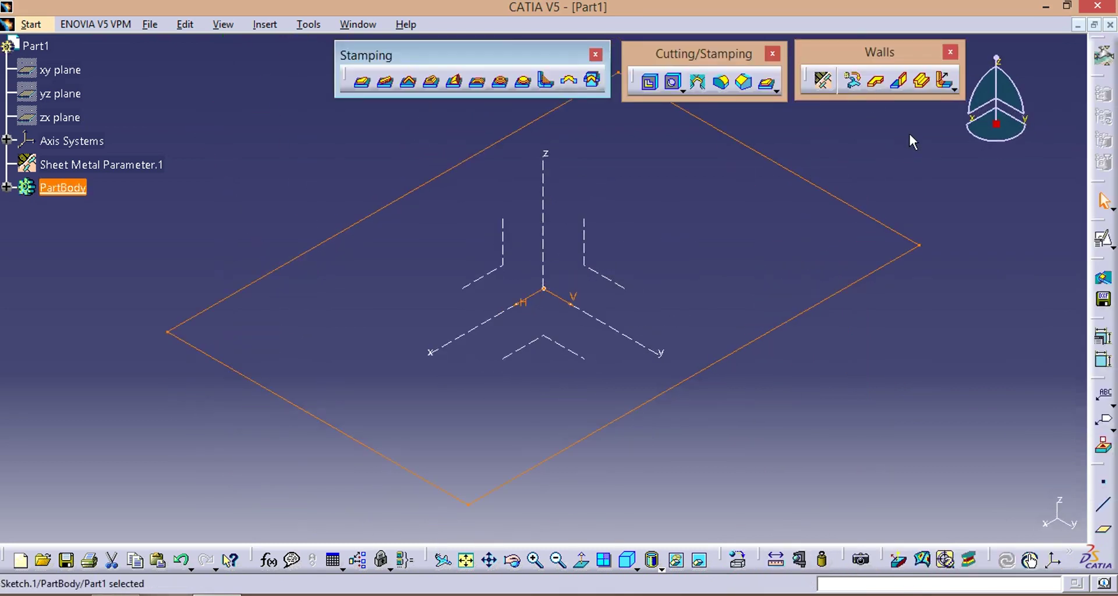
Step: Accept the default sheet metal parameters and create a wall from the rectangular sketch
{"action": "left_click", "coordinate": [824, 84]}
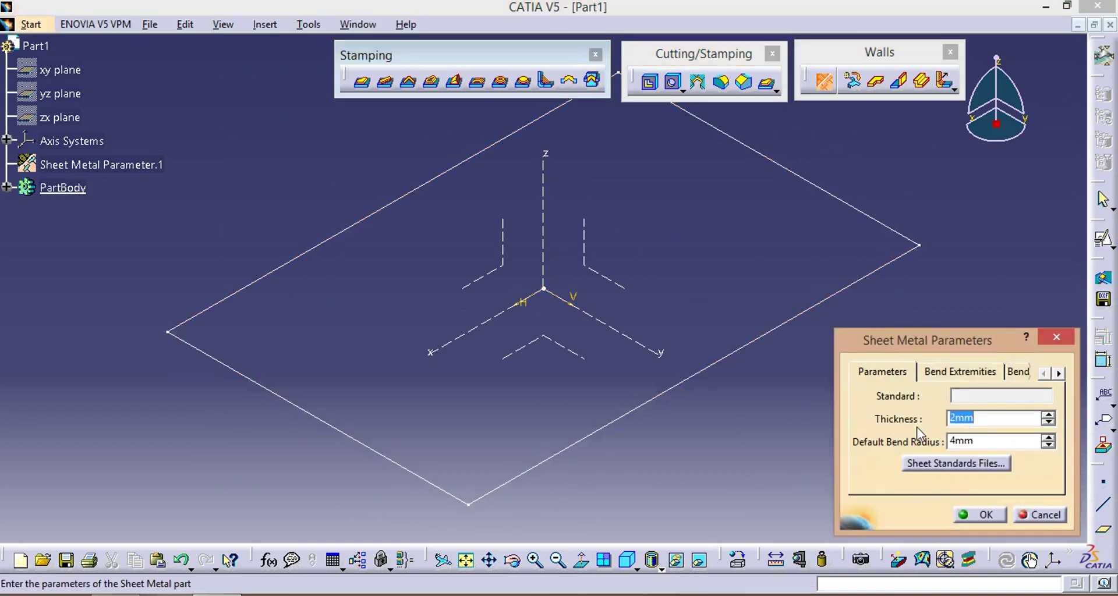
{"action": "left_click", "coordinate": [984, 516]}
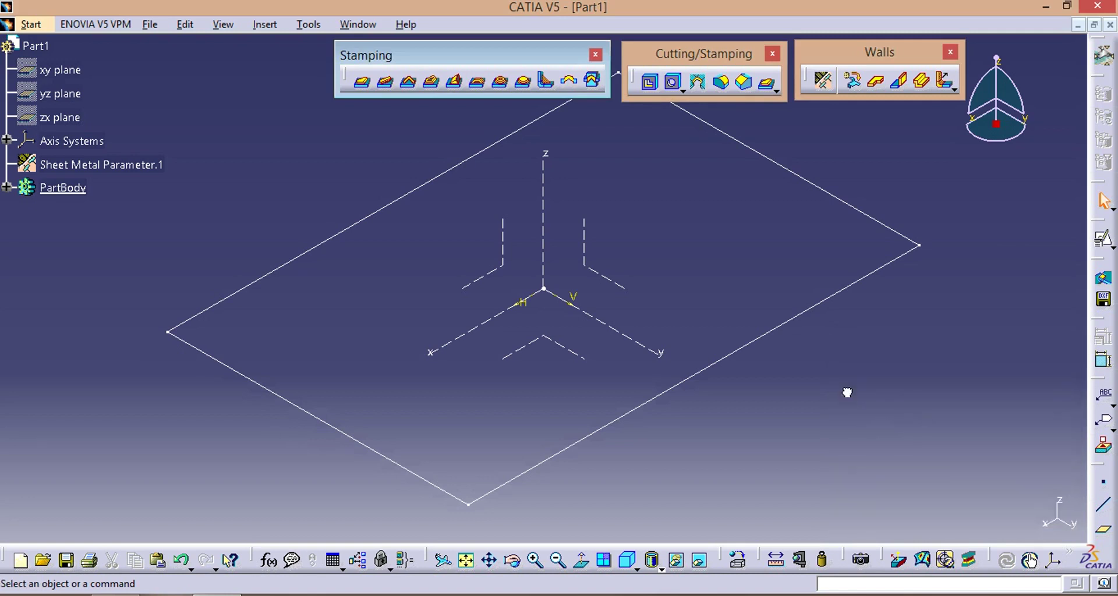
{"action": "mouse_move", "coordinate": [774, 167]}
{"action": "middle_mouse_down"}
{"action": "mouse_move", "coordinate": [696, 190]}
{"action": "mouse_move", "coordinate": [697, 173]}
{"action": "mouse_move", "coordinate": [679, 195]}
{"action": "mouse_move", "coordinate": [782, 178]}
{"action": "middle_mouse_up"}
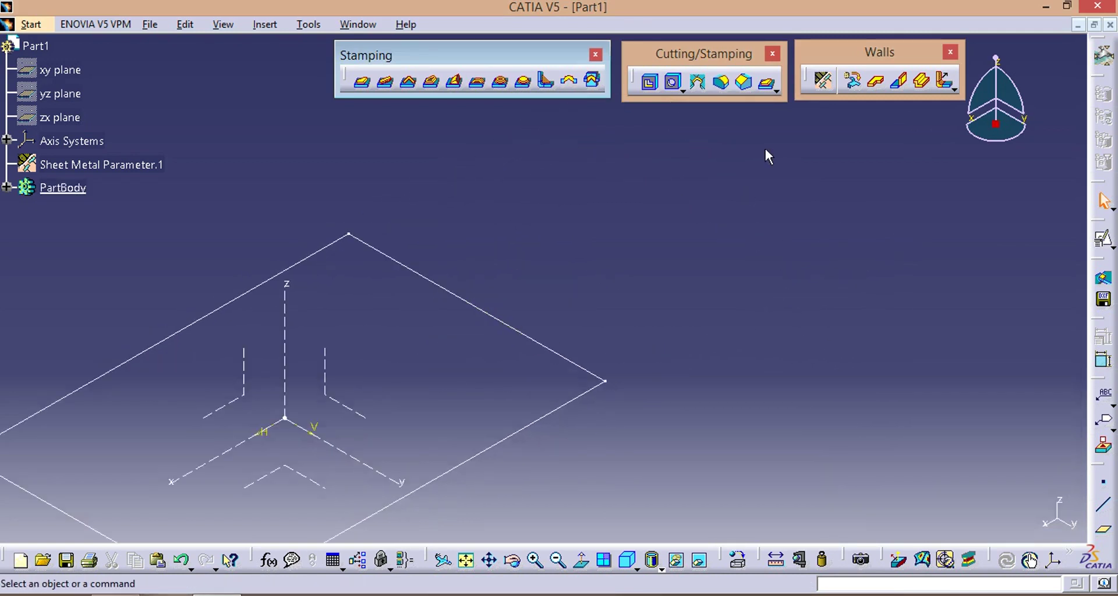
{"action": "middle_click_drag", "start_coordinate": [311, 385], "coordinate": [608, 272]}
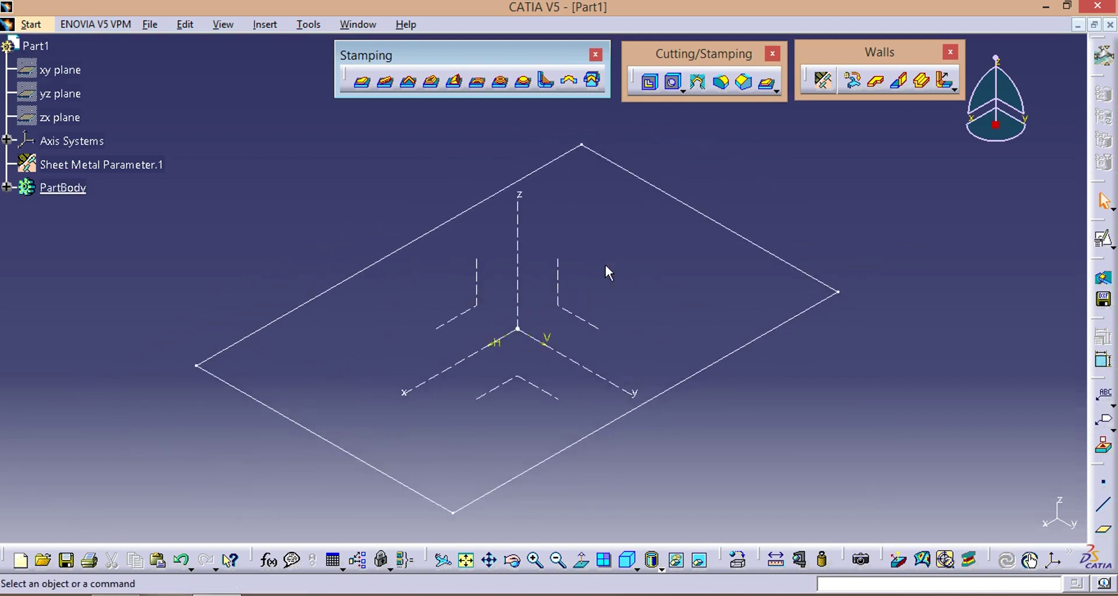
{"action": "left_click", "coordinate": [872, 86]}
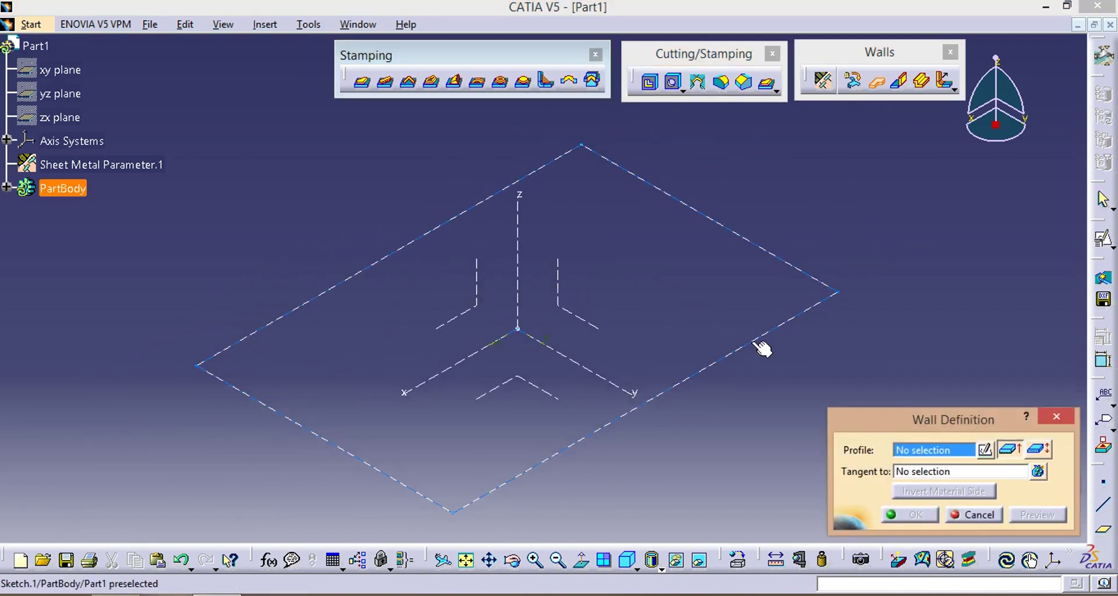
{"action": "left_click", "coordinate": [760, 345]}
{"action": "left_click", "coordinate": [932, 516]}
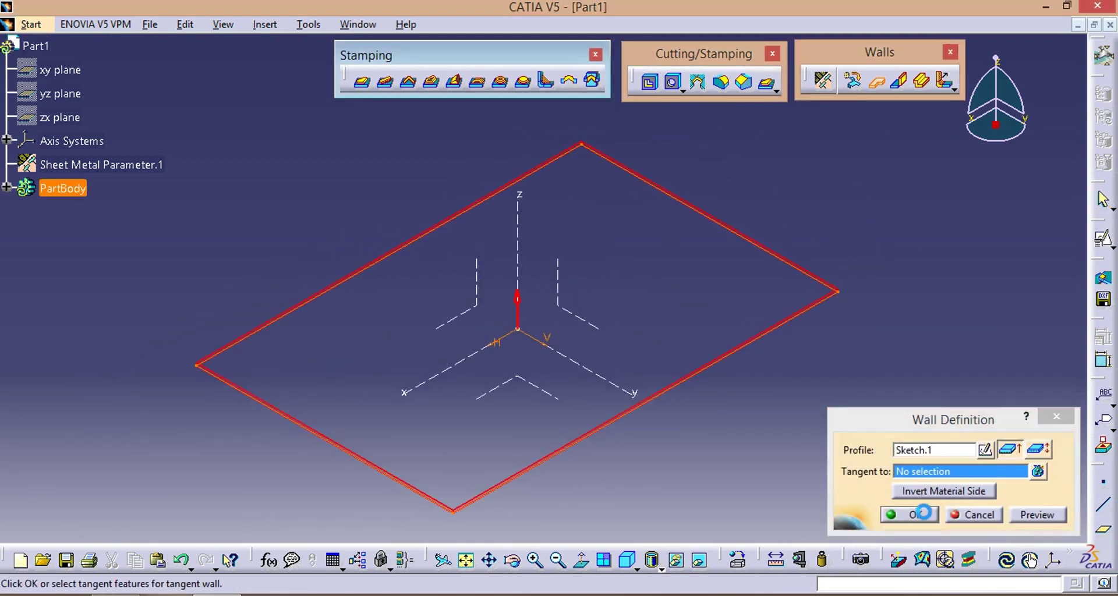
{"action": "middle_click_drag", "start_coordinate": [559, 298], "coordinate": [627, 513]}
{"action": "left_click", "coordinate": [628, 569]}
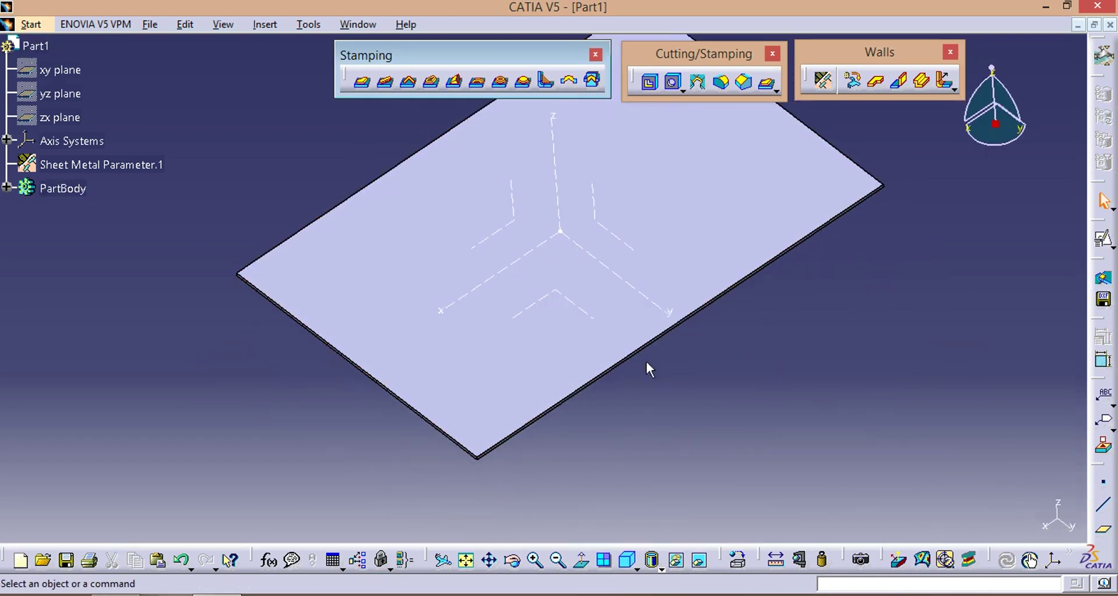
Step: Start a surface stamp and sketch a small centred rectangle on the wall's face near its upper-left corner as the stamp profile
{"action": "middle_click_drag", "start_coordinate": [507, 382], "coordinate": [639, 265]}
{"action": "middle_click_drag", "start_coordinate": [594, 334], "coordinate": [500, 257]}
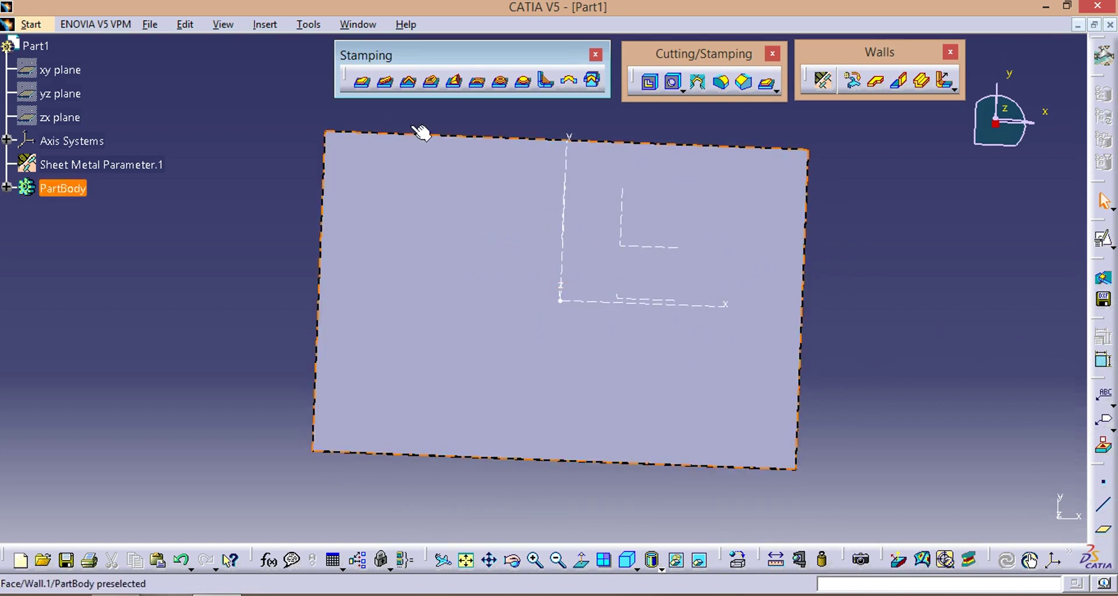
{"action": "left_click", "coordinate": [363, 85]}
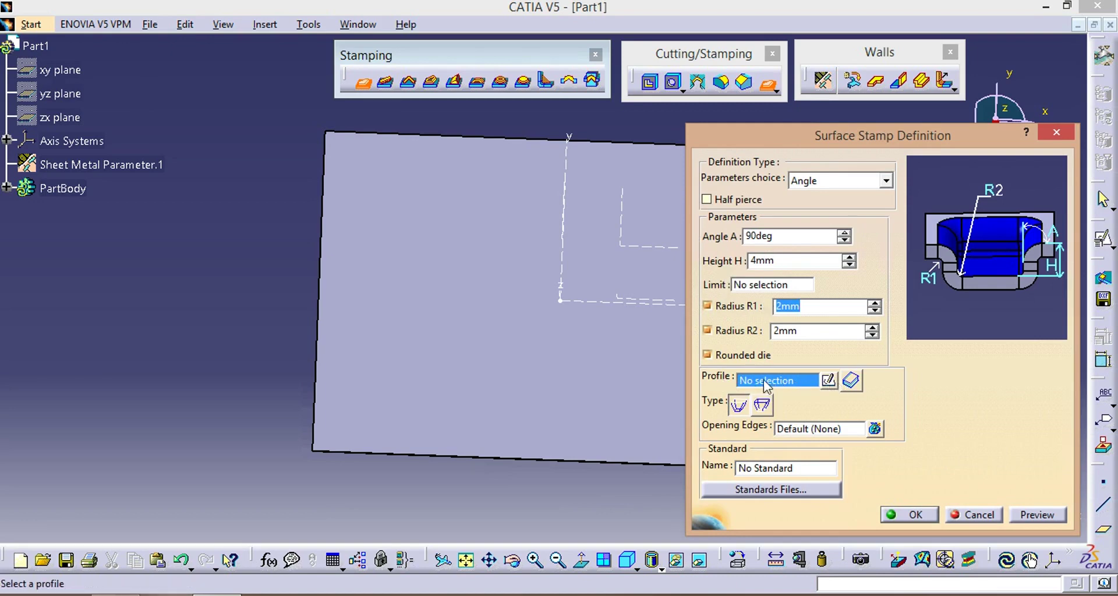
{"action": "left_click", "coordinate": [829, 382]}
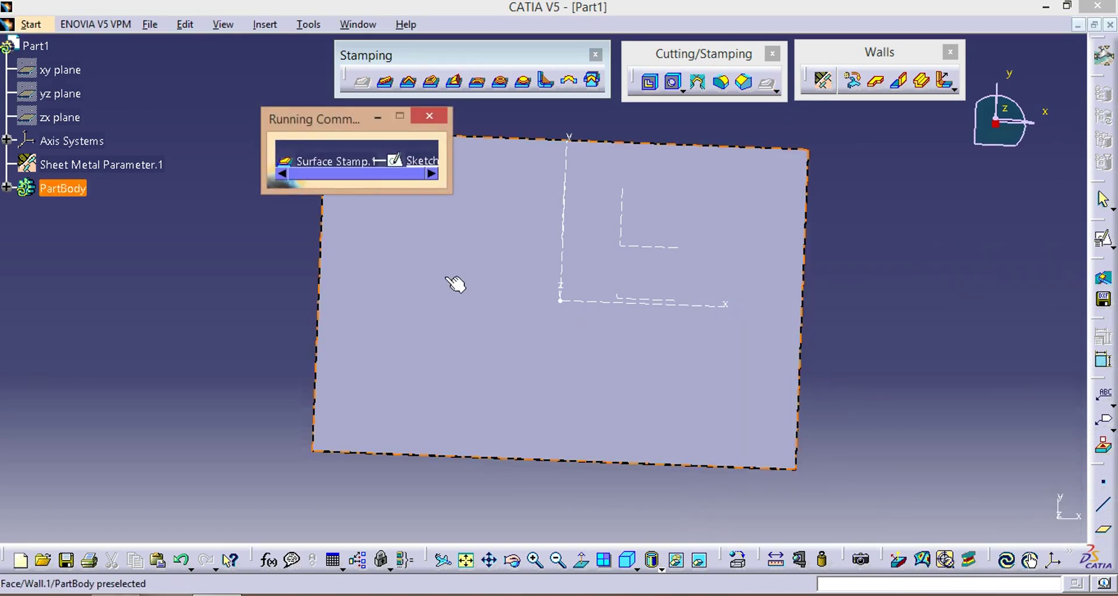
{"action": "left_click", "coordinate": [448, 280]}
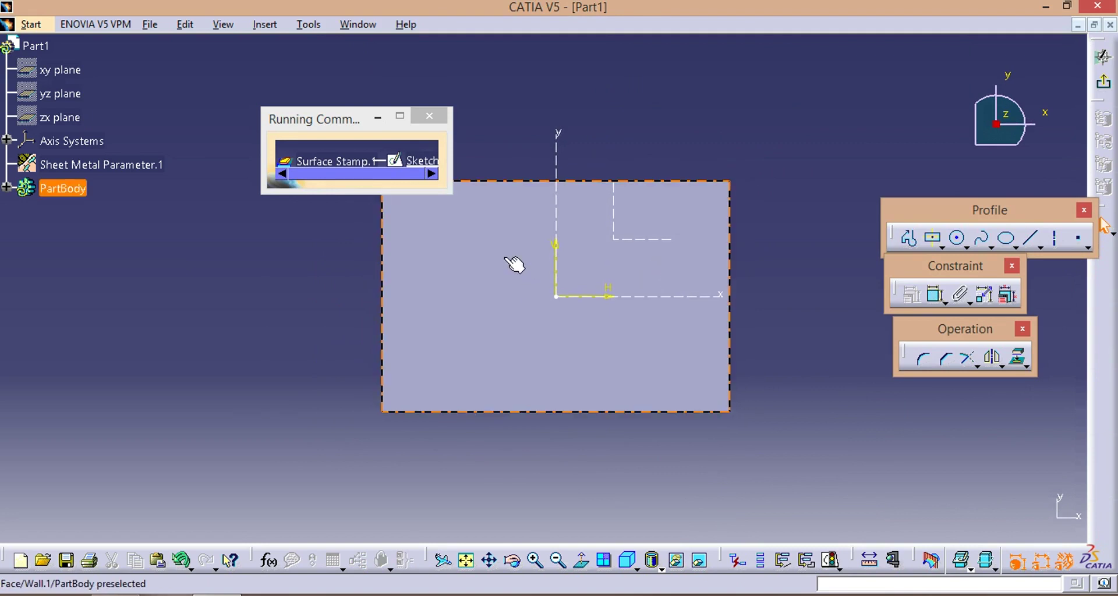
{"action": "mouse_move", "coordinate": [544, 255]}
{"action": "middle_mouse_down"}
{"action": "mouse_move", "coordinate": [524, 300]}
{"action": "mouse_move", "coordinate": [512, 274]}
{"action": "mouse_move", "coordinate": [500, 303]}
{"action": "mouse_move", "coordinate": [515, 275]}
{"action": "middle_mouse_up"}
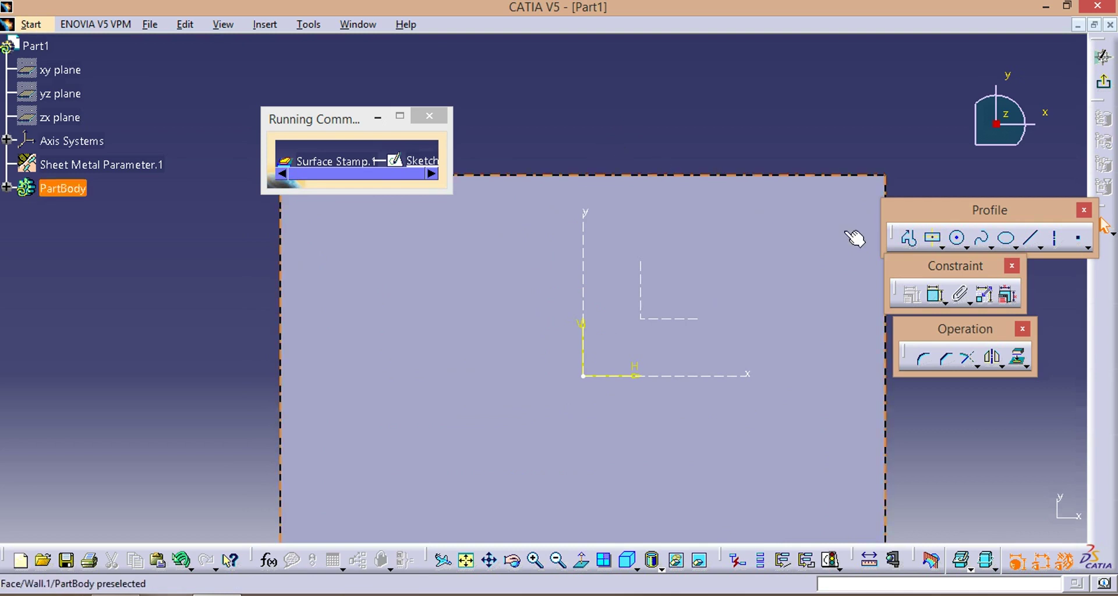
{"action": "left_click", "coordinate": [932, 238]}
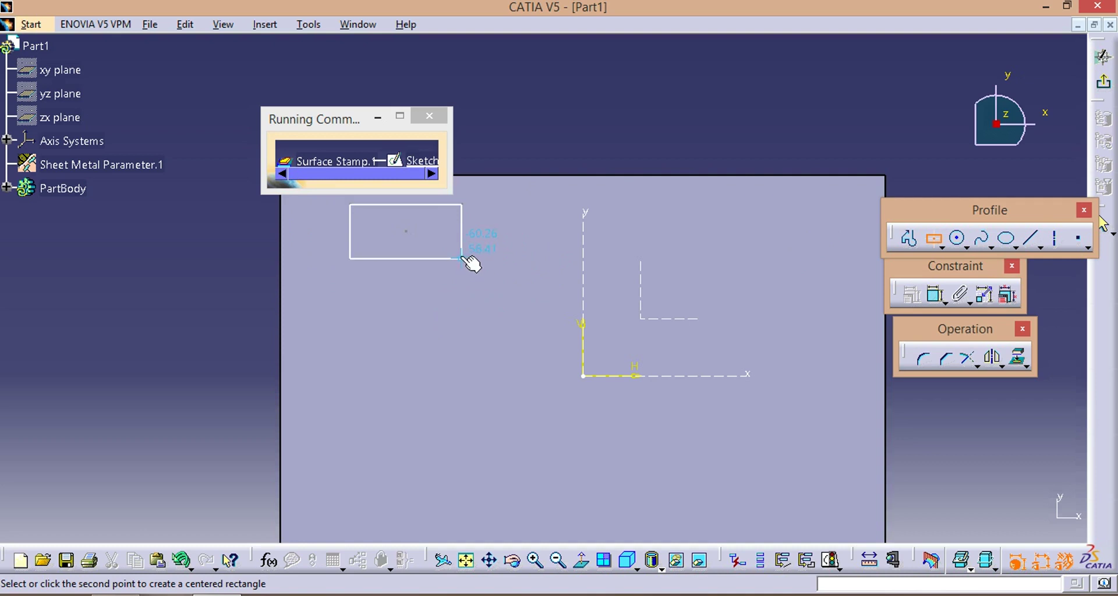
{"action": "left_click", "coordinate": [466, 260]}
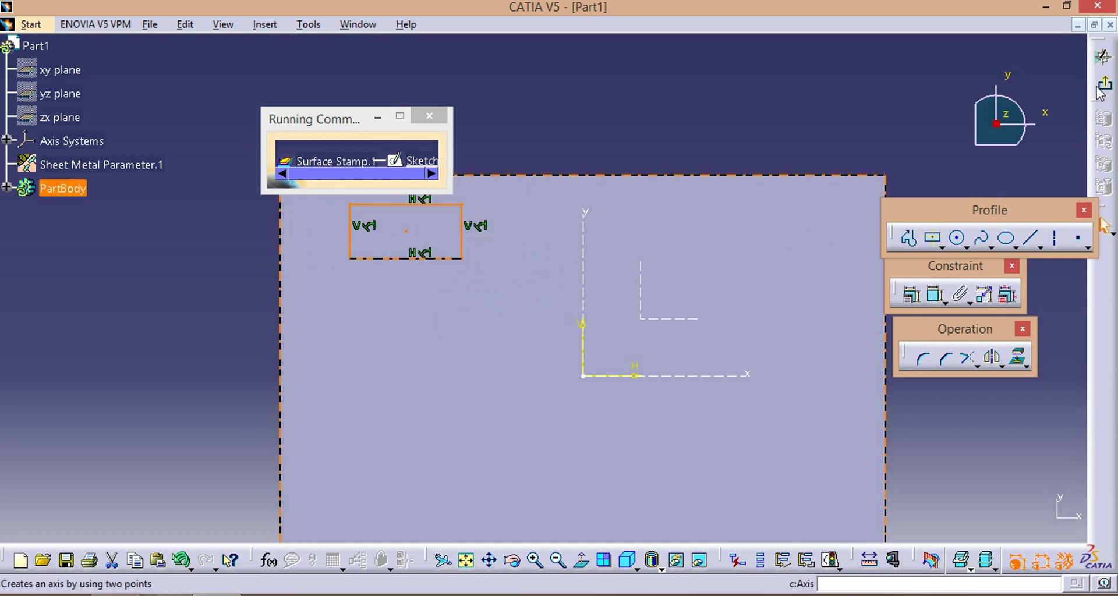
{"action": "left_click", "coordinate": [1104, 82]}
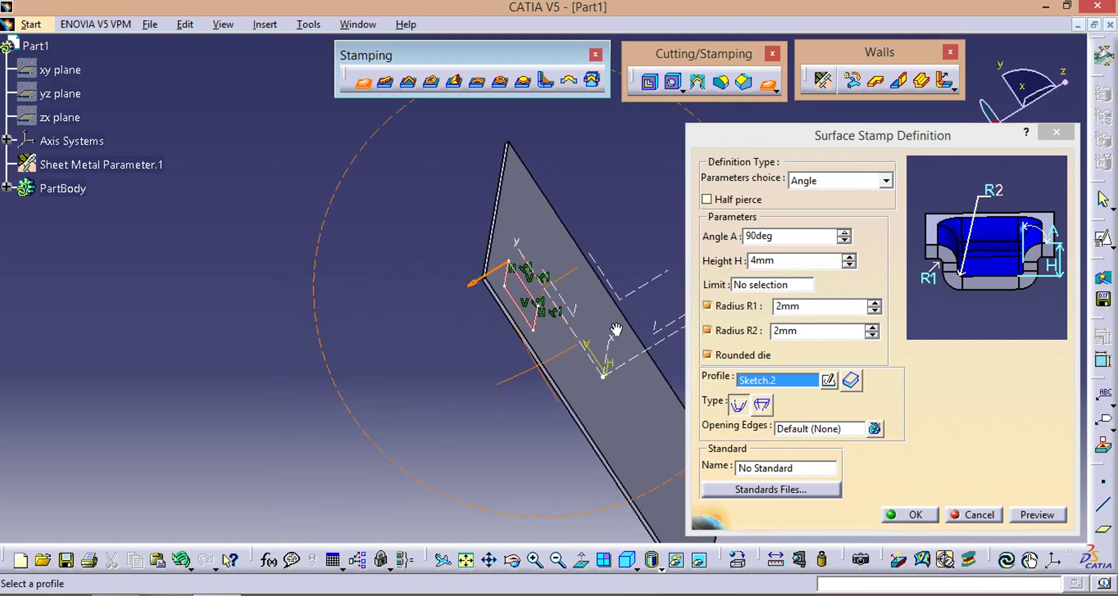
Step: Set the surface stamp's height to 10 mm and preview it on the wall
{"action": "left_click", "coordinate": [780, 261]}
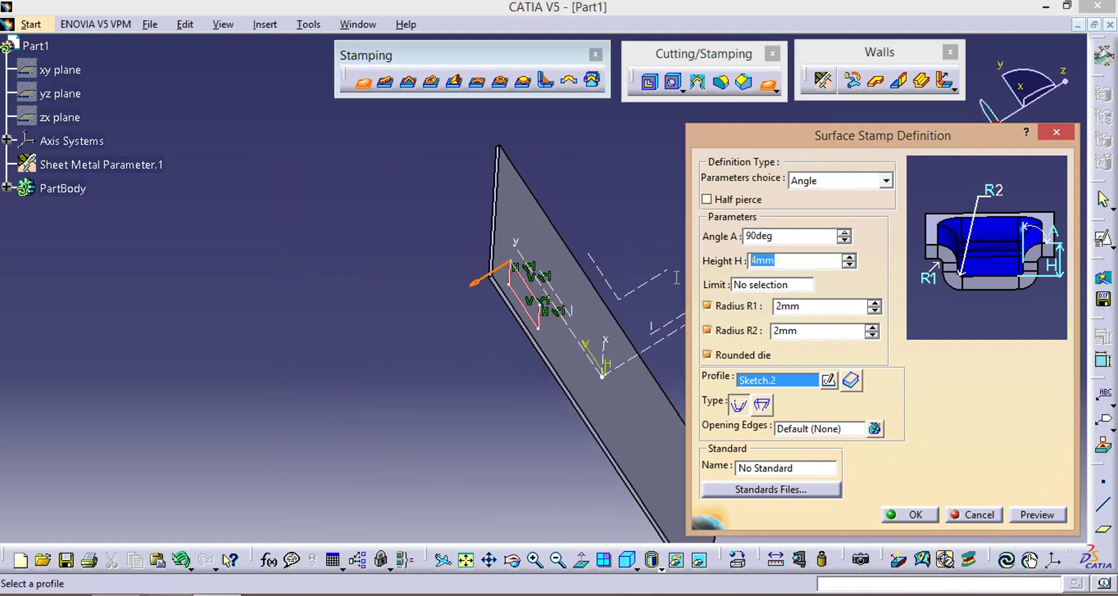
{"action": "type", "text": "10"}
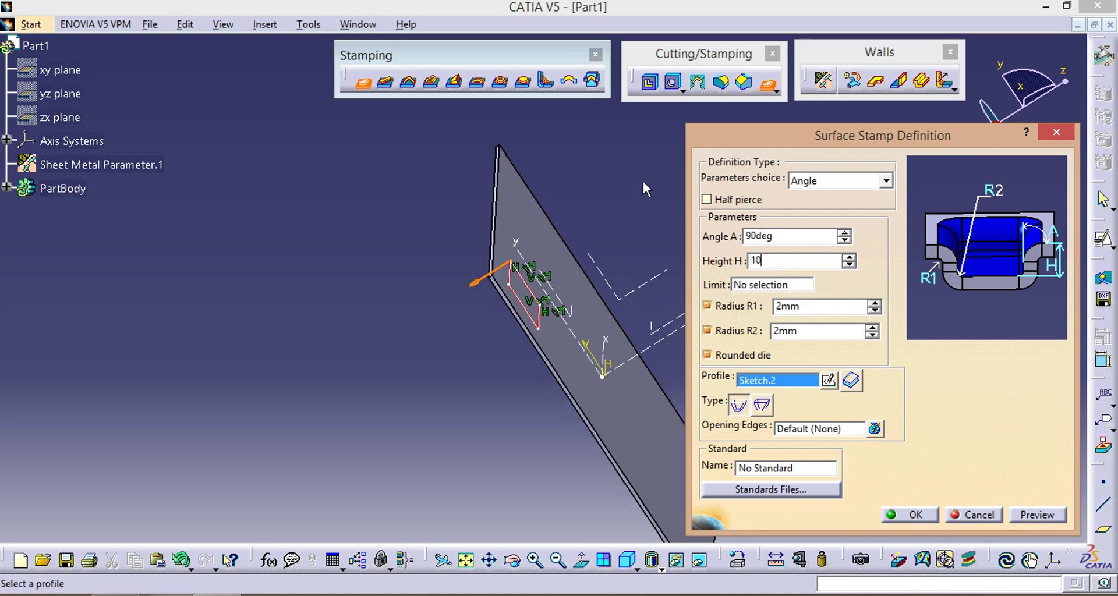
{"action": "key", "text": "Return"}
{"action": "middle_click_drag", "start_coordinate": [503, 392], "coordinate": [656, 298]}
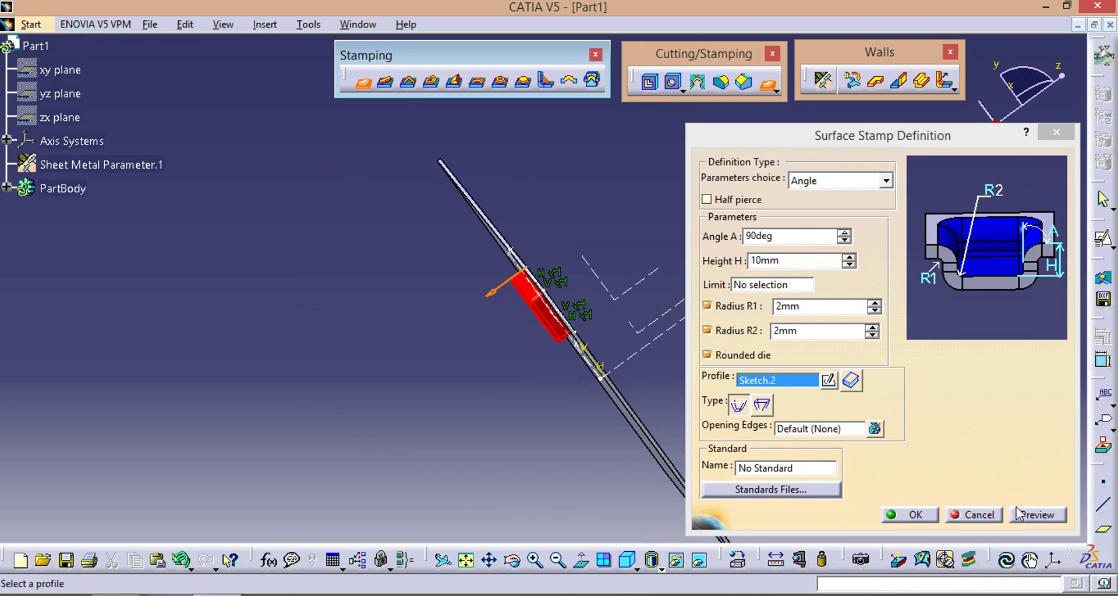
{"action": "left_click", "coordinate": [1023, 515]}
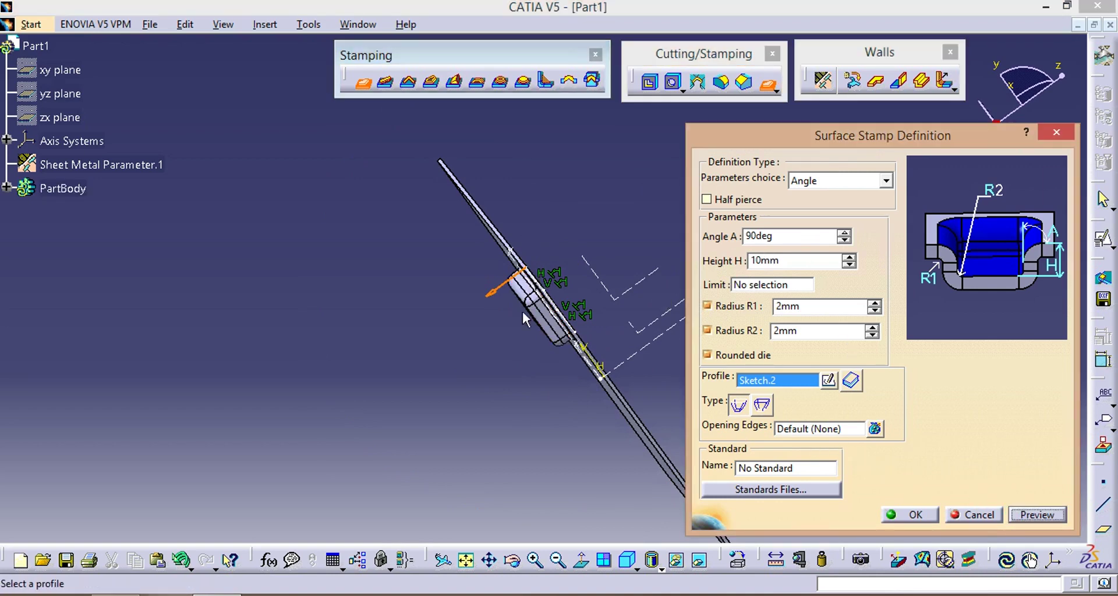
{"action": "middle_click_drag", "start_coordinate": [524, 318], "coordinate": [568, 300]}
Step: Set the surface stamp's height to 20 mm and preview the deeper shape
{"action": "double_click", "coordinate": [764, 261]}
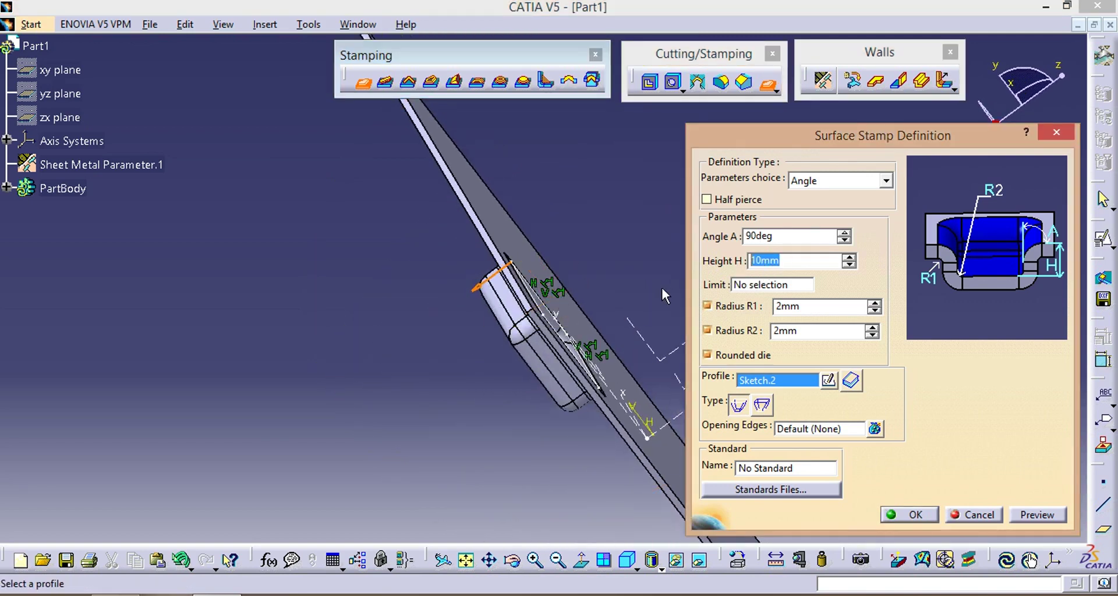
{"action": "type", "text": "20"}
{"action": "left_click", "coordinate": [1032, 516]}
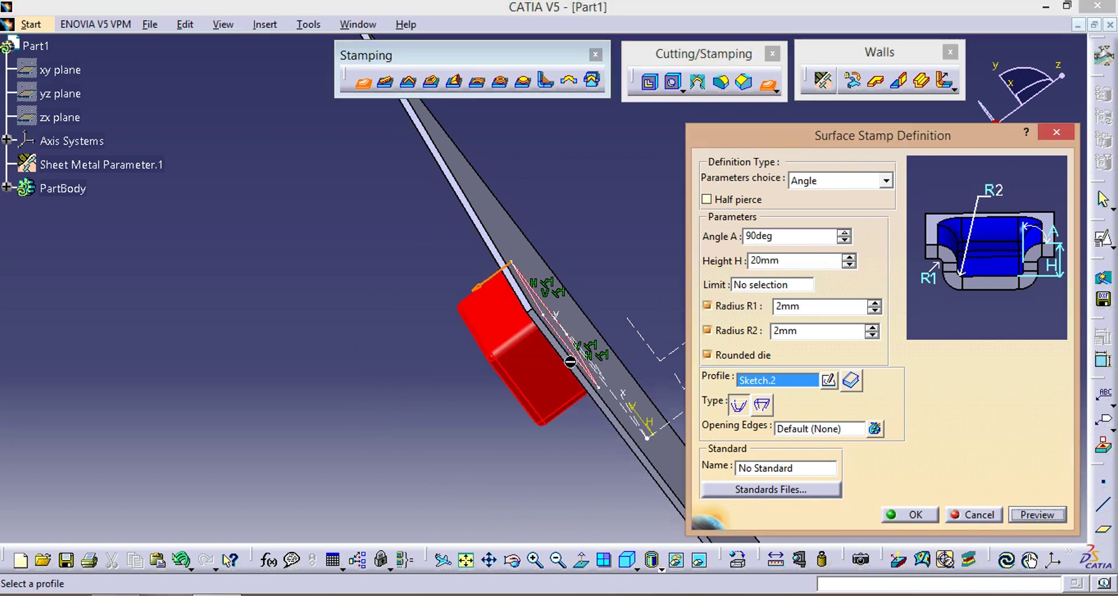
{"action": "left_click", "coordinate": [1037, 516]}
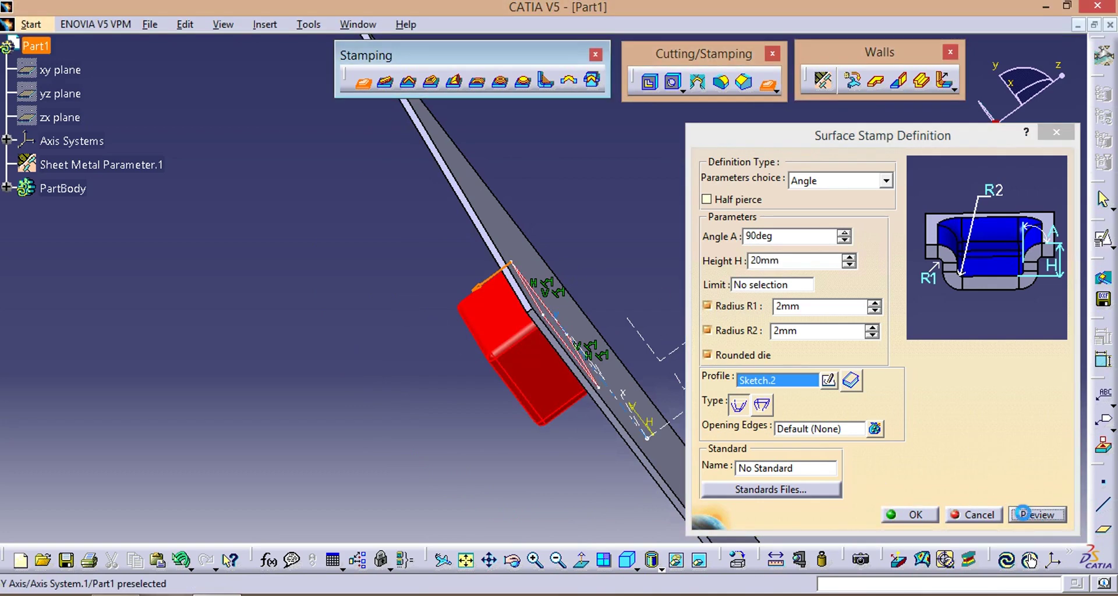
{"action": "middle_click_drag", "start_coordinate": [462, 375], "coordinate": [350, 398]}
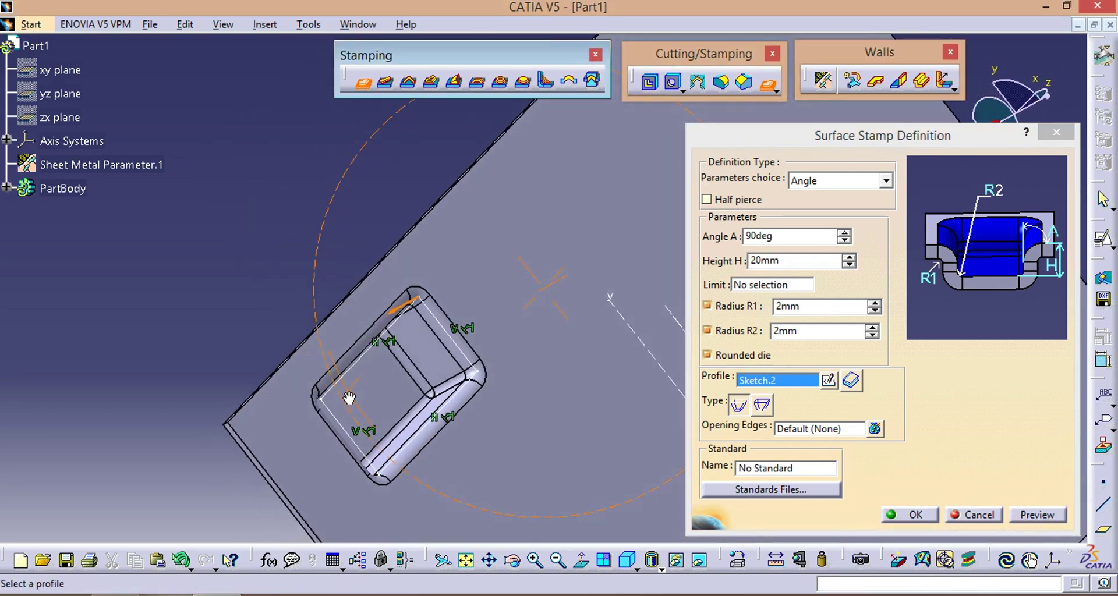
Step: Set the stamp's Angle A to 80 degrees and preview its tapered walls
{"action": "left_click", "coordinate": [781, 236]}
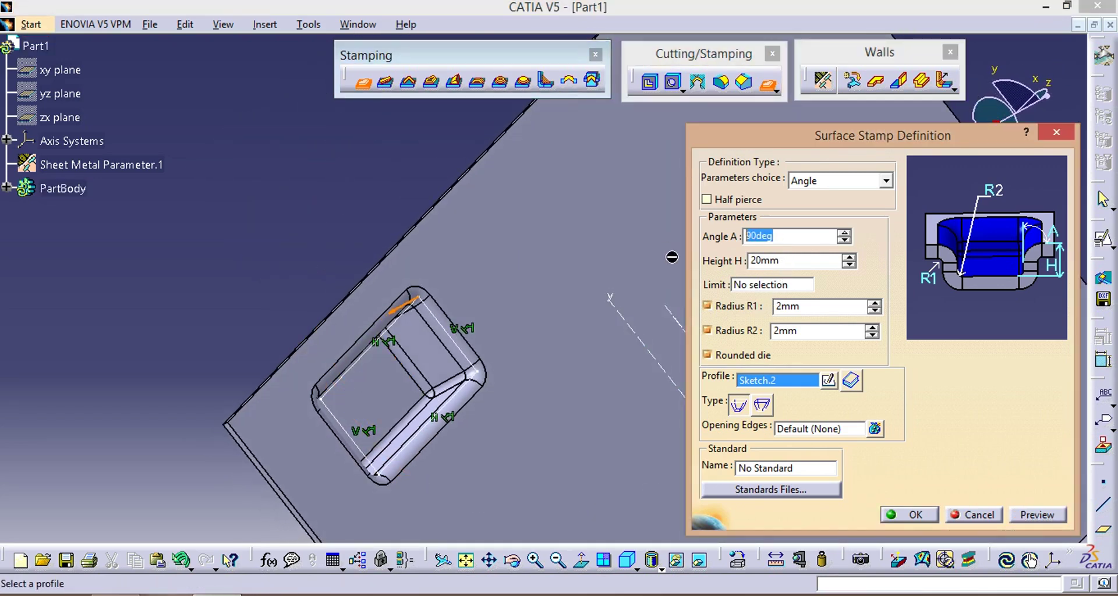
{"action": "type", "text": "80"}
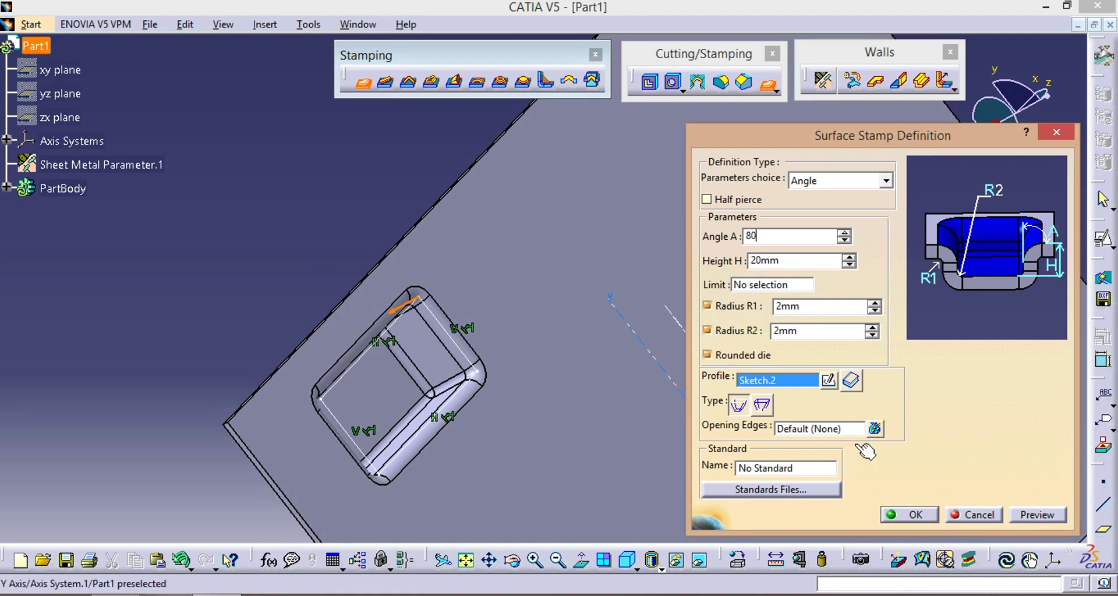
{"action": "key", "text": "Return"}
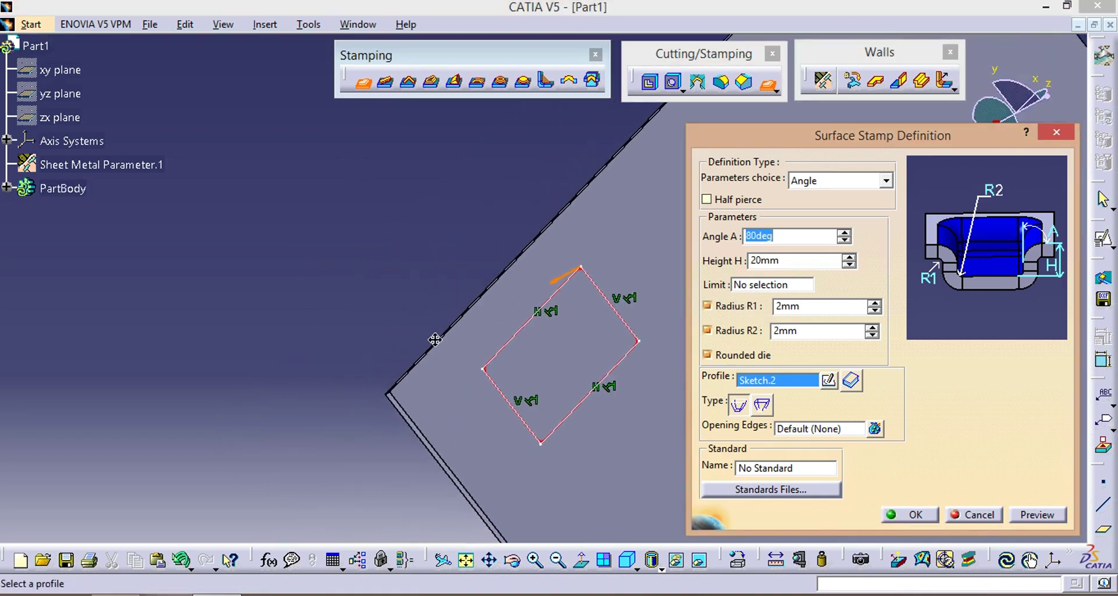
{"action": "middle_click_drag", "start_coordinate": [408, 326], "coordinate": [634, 295]}
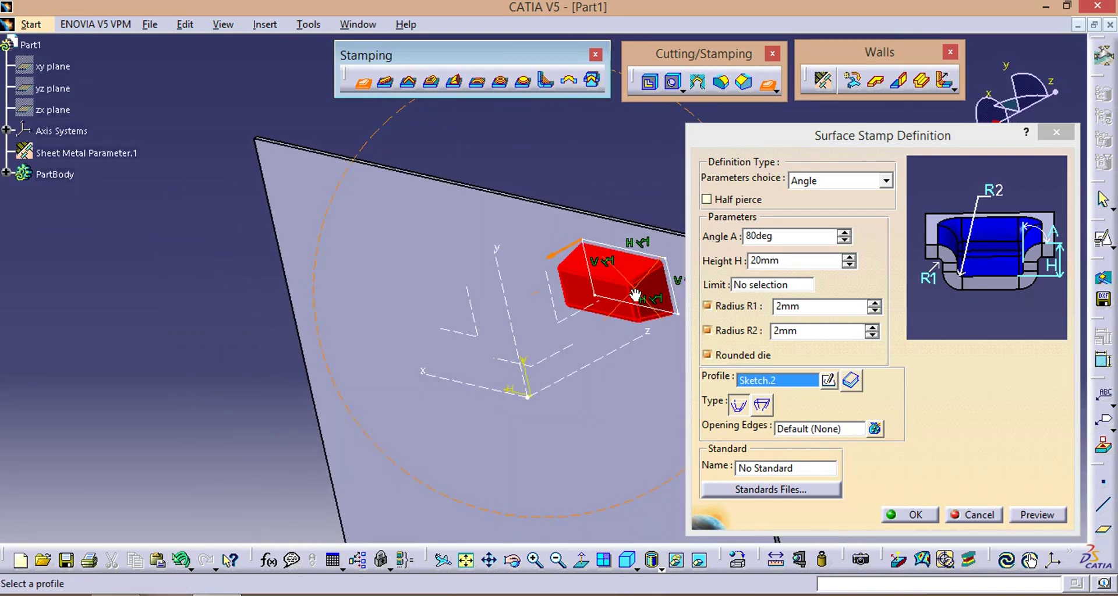
{"action": "left_click", "coordinate": [1036, 515]}
{"action": "middle_click_drag", "start_coordinate": [524, 313], "coordinate": [634, 288]}
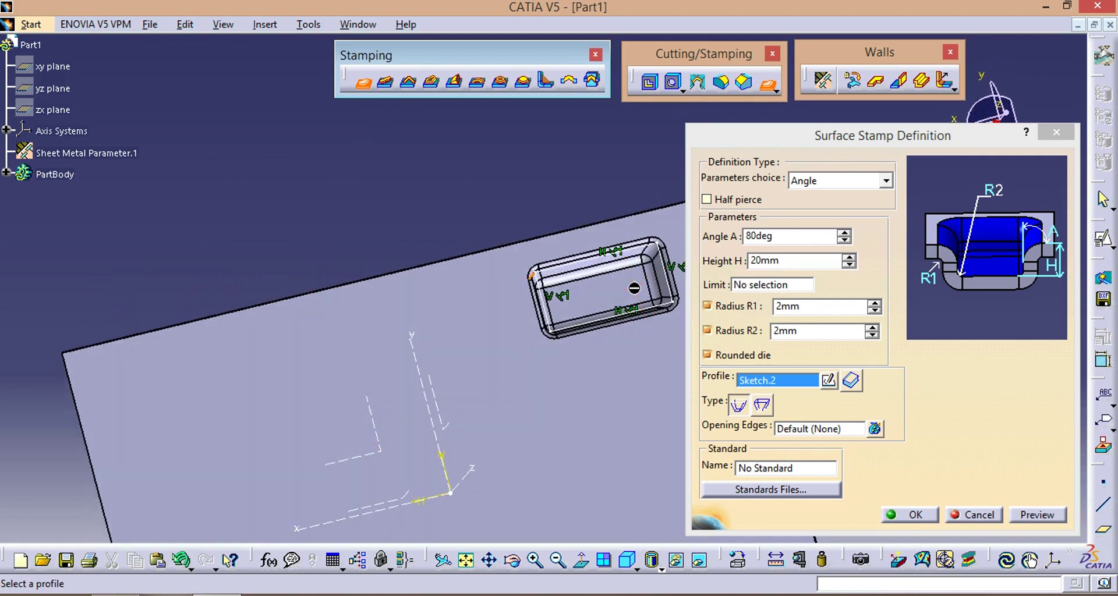
Step: Preview the stamp with Angle A at 90 degrees for comparison, and set the angle back to 80 degrees
{"action": "left_click", "coordinate": [783, 236]}
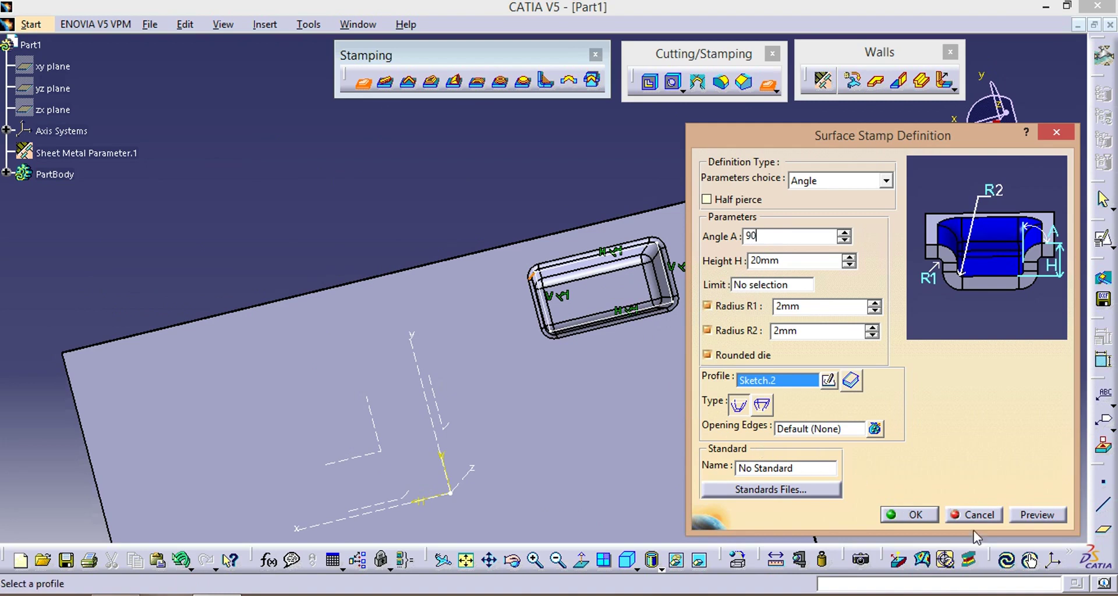
{"action": "left_click", "coordinate": [1033, 516]}
{"action": "left_click", "coordinate": [1032, 516]}
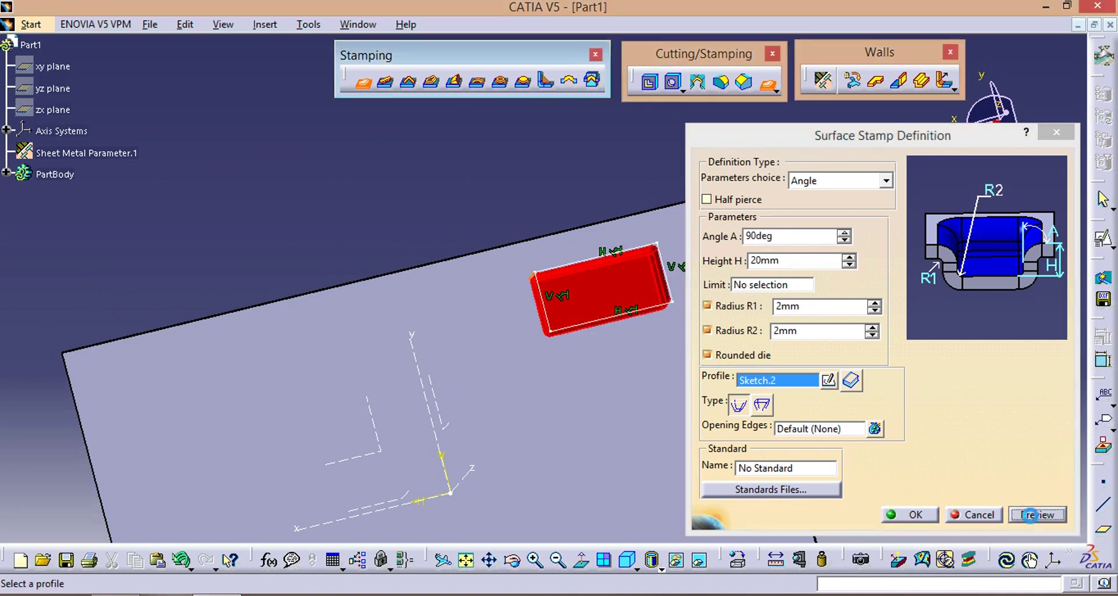
{"action": "left_click", "coordinate": [782, 238]}
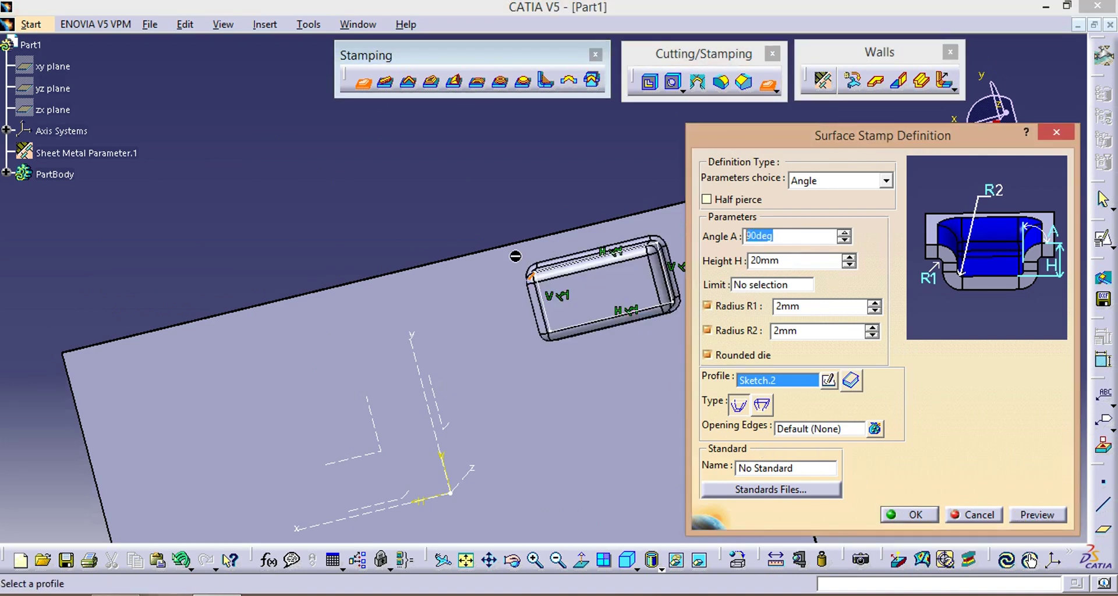
{"action": "left_click", "coordinate": [1016, 516]}
{"action": "left_click", "coordinate": [1036, 516]}
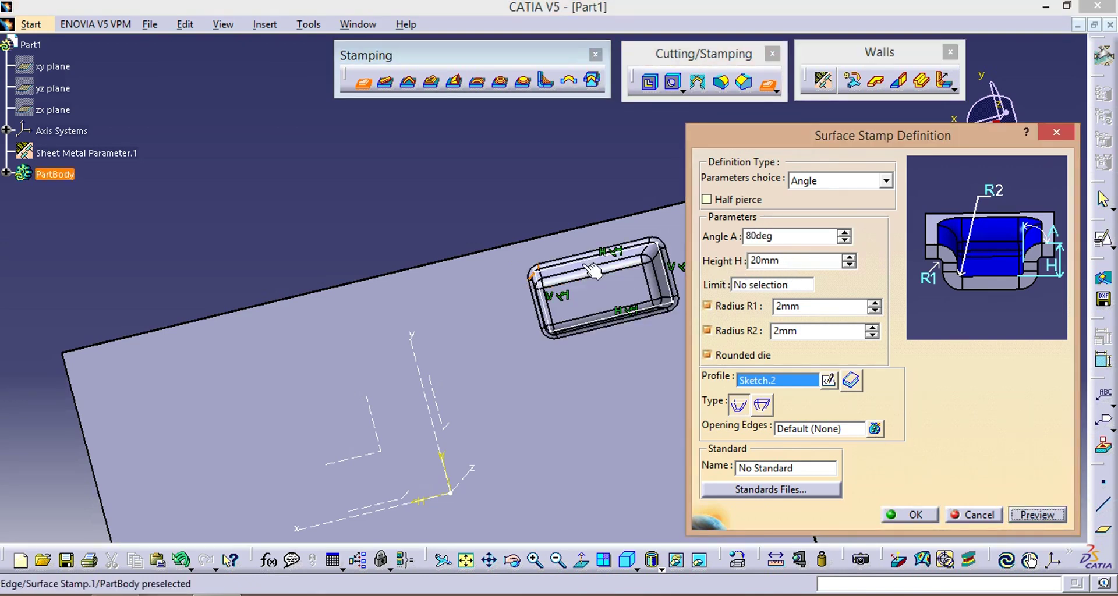
Step: Turn off Radius R1 and Radius R2 and preview the stamp with sharp edges
{"action": "left_click", "coordinate": [708, 307]}
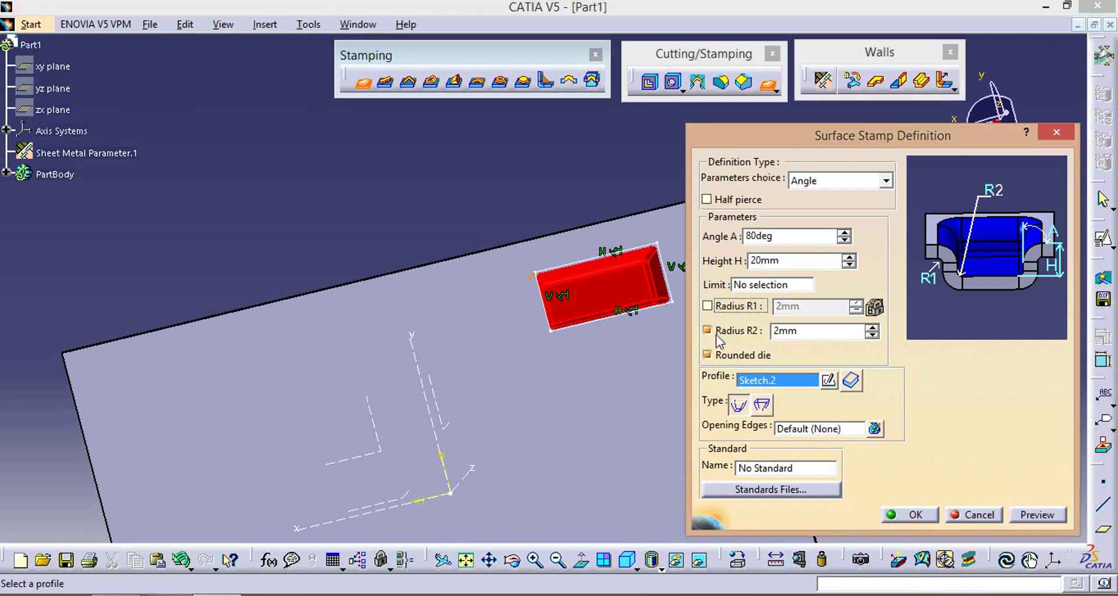
{"action": "left_click", "coordinate": [708, 330]}
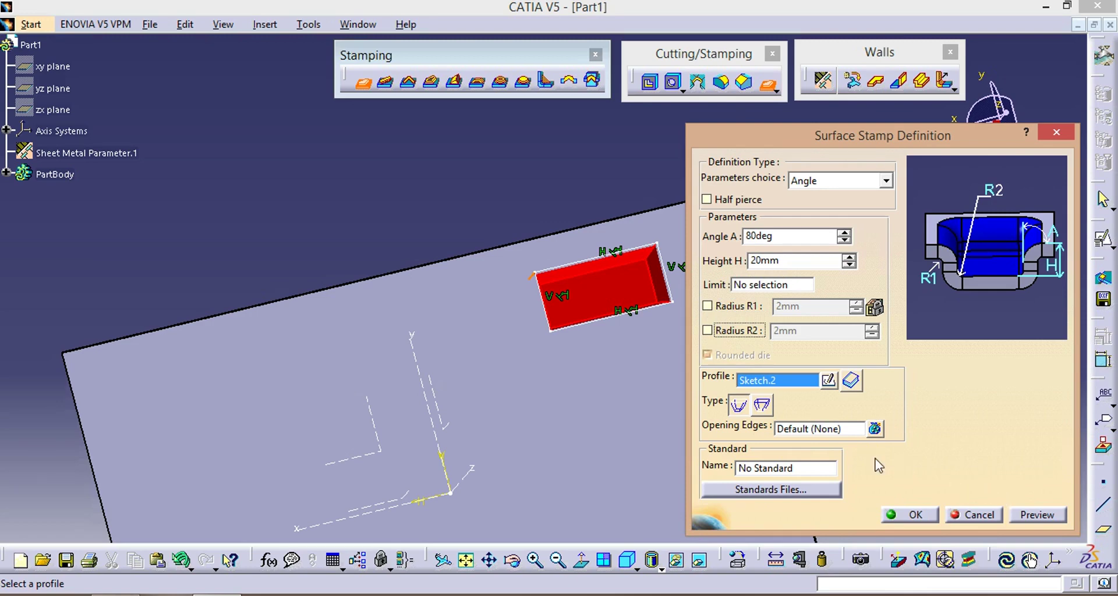
{"action": "left_click", "coordinate": [1025, 516]}
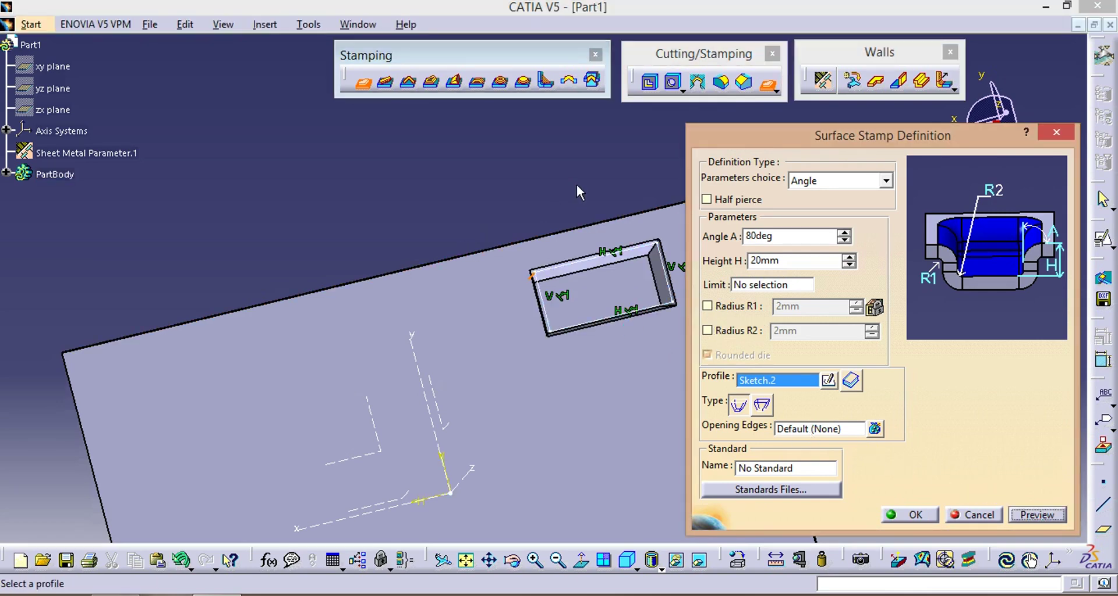
{"action": "middle_click_drag", "start_coordinate": [625, 188], "coordinate": [466, 232]}
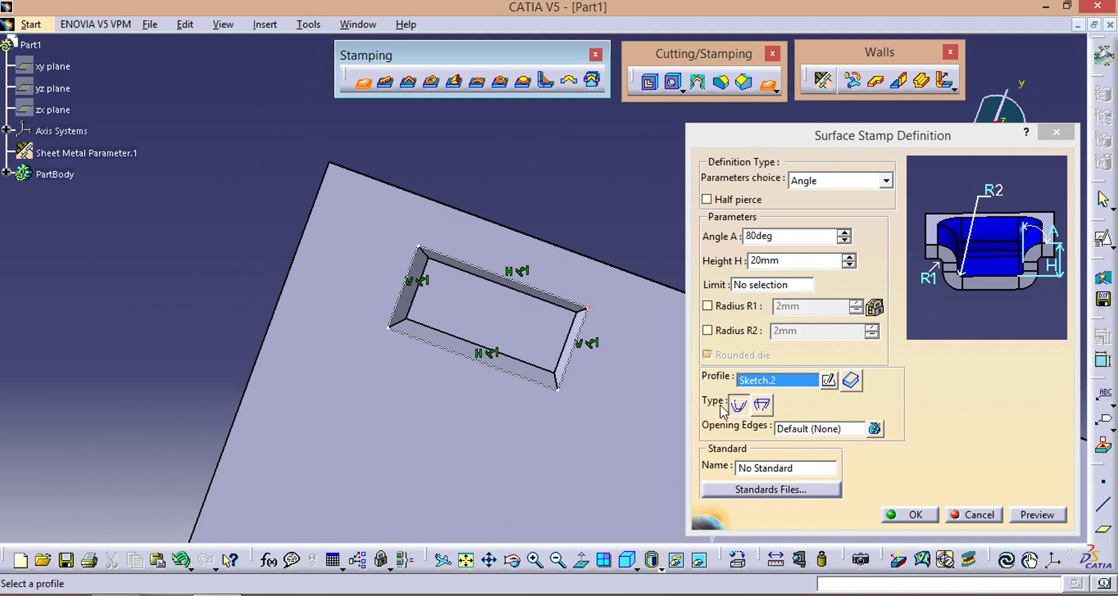
Step: Preview the stamp with the type whose sketch defines the bottom outline, inspect both sides, and restore the type whose sketch defines the opening
{"action": "left_click", "coordinate": [762, 405]}
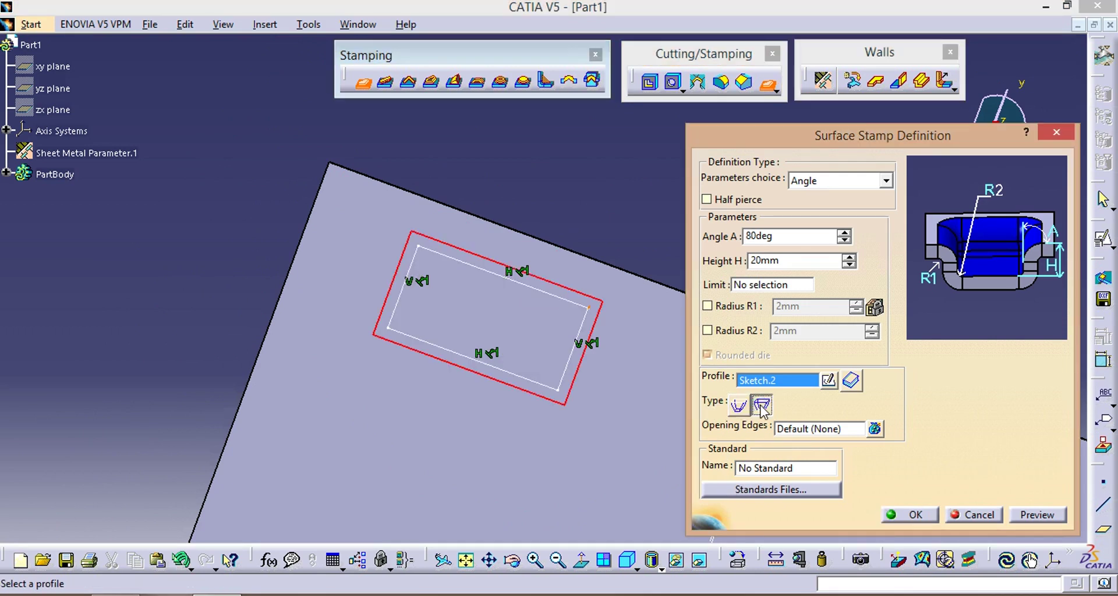
{"action": "left_click", "coordinate": [1037, 515]}
{"action": "middle_click_drag", "start_coordinate": [429, 327], "coordinate": [421, 301]}
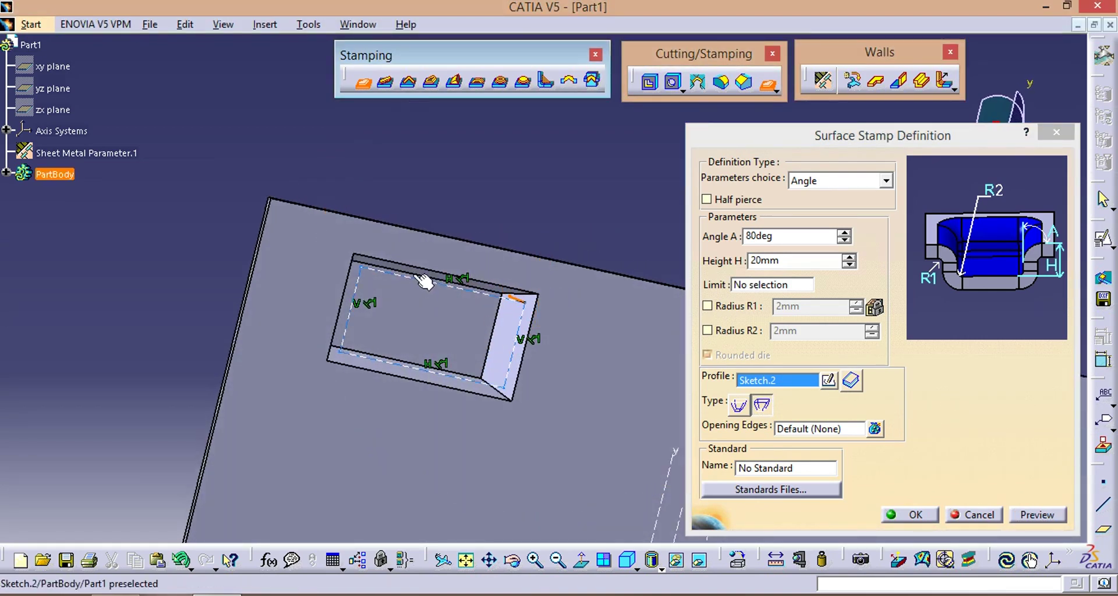
{"action": "middle_click_drag", "start_coordinate": [402, 352], "coordinate": [420, 323]}
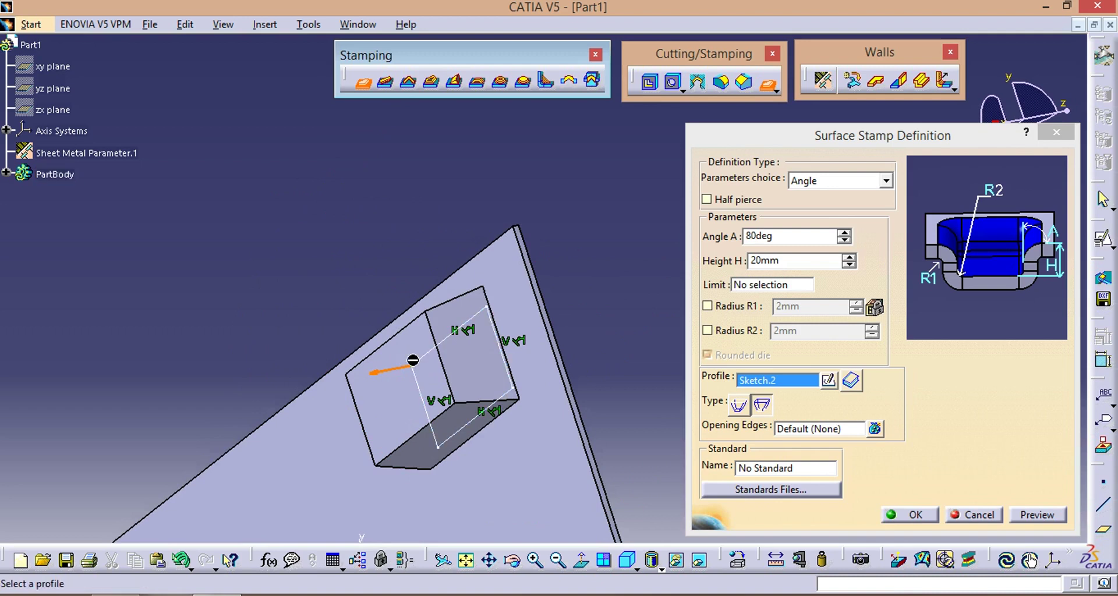
{"action": "middle_click_drag", "start_coordinate": [560, 337], "coordinate": [433, 322]}
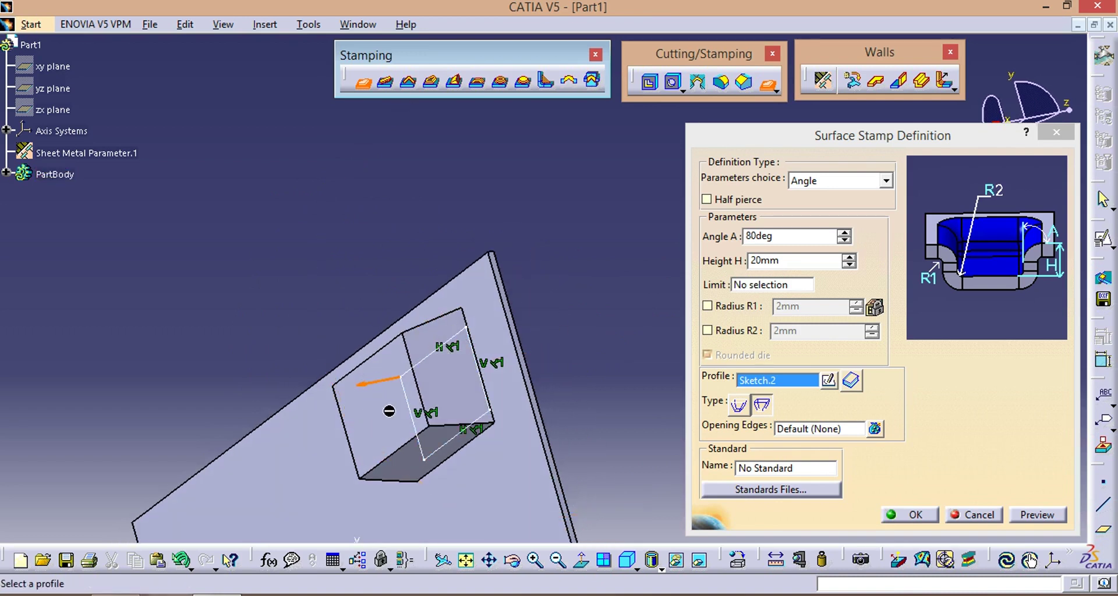
{"action": "middle_click_drag", "start_coordinate": [469, 358], "coordinate": [527, 339]}
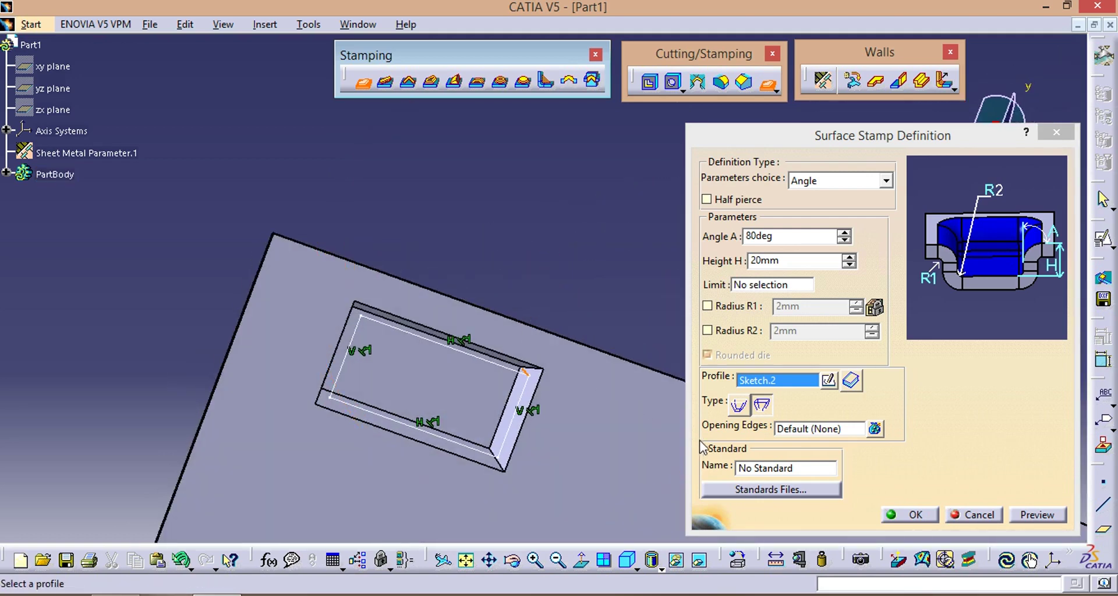
{"action": "left_click", "coordinate": [738, 406]}
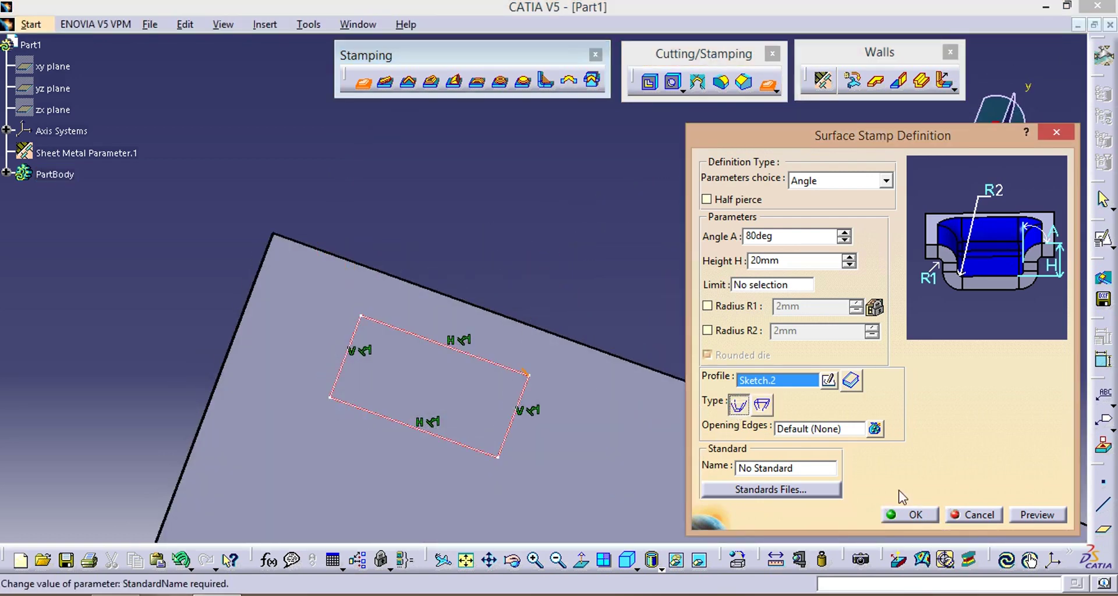
{"action": "left_click", "coordinate": [1037, 516]}
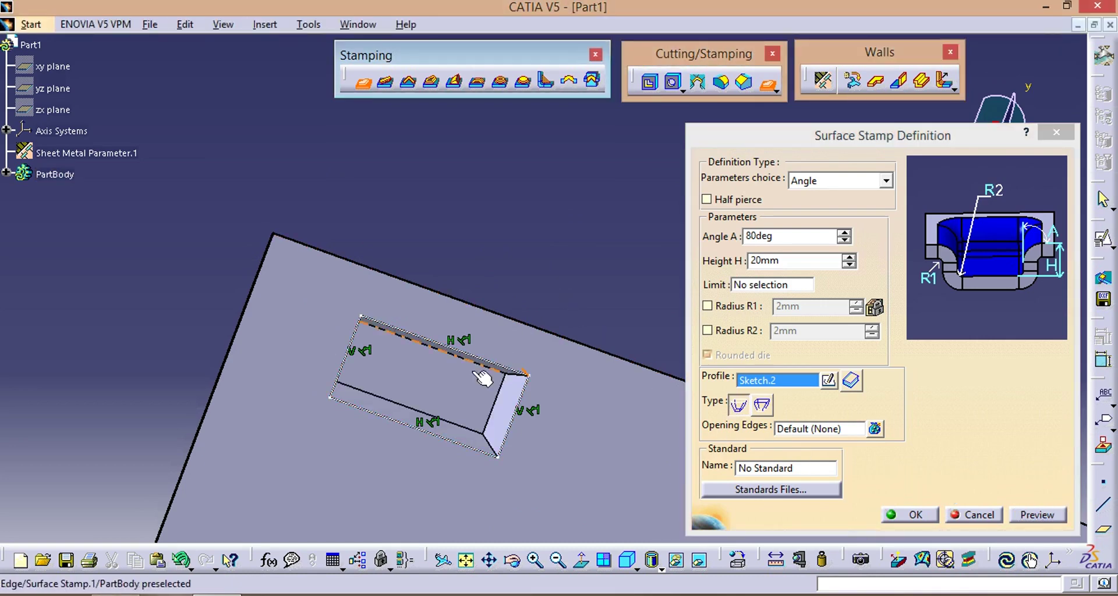
{"action": "middle_click_drag", "start_coordinate": [443, 378], "coordinate": [410, 379]}
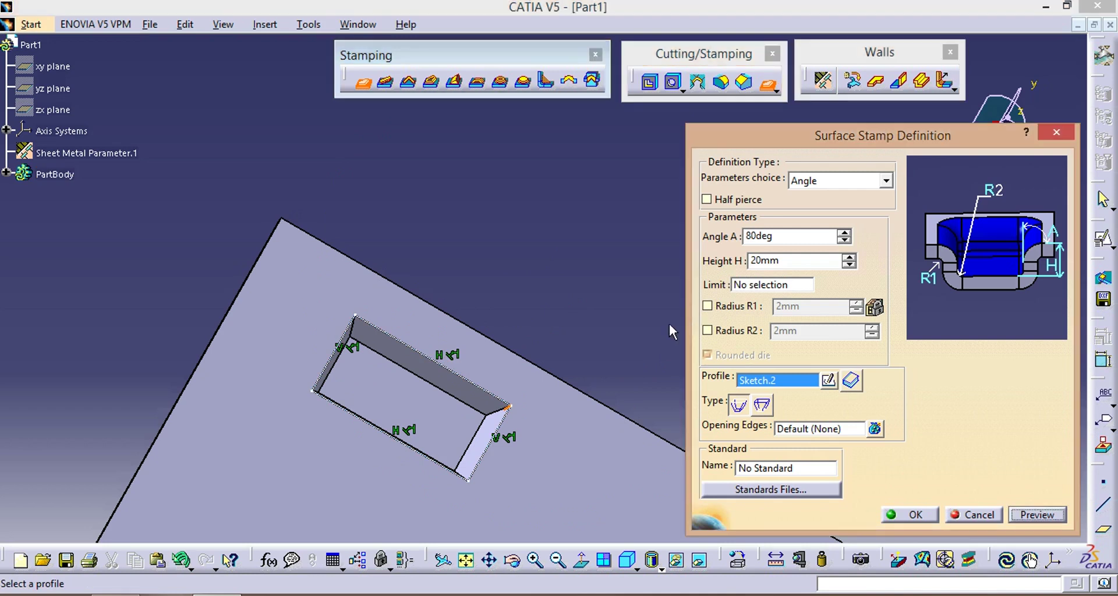
Step: Turn on Radius R2 and Radius R1 for the stamp and preview its rounded edges
{"action": "left_click", "coordinate": [708, 331]}
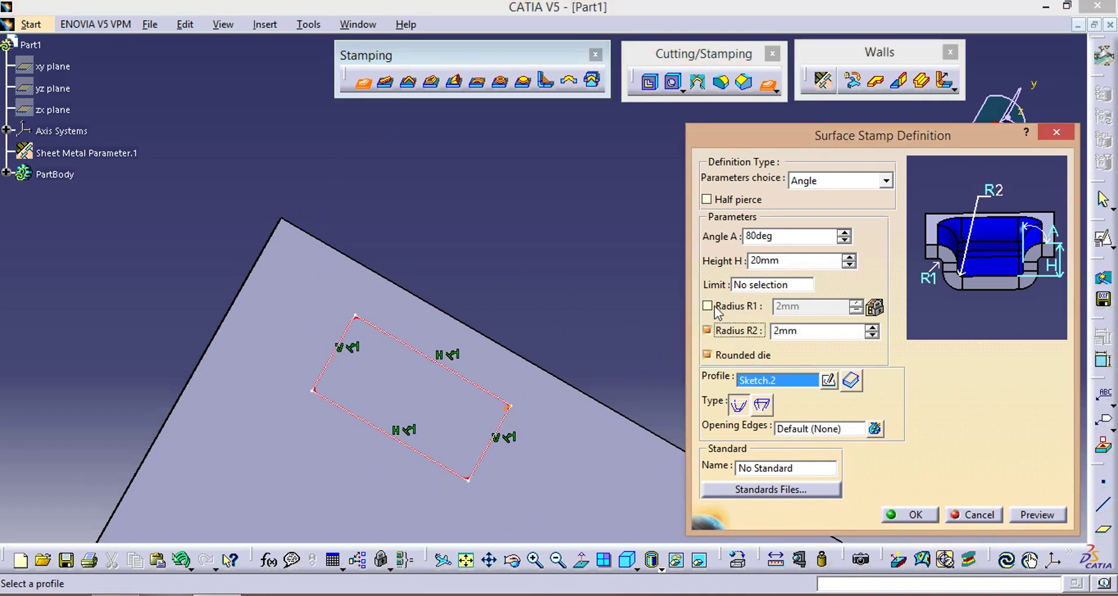
{"action": "left_click", "coordinate": [715, 307]}
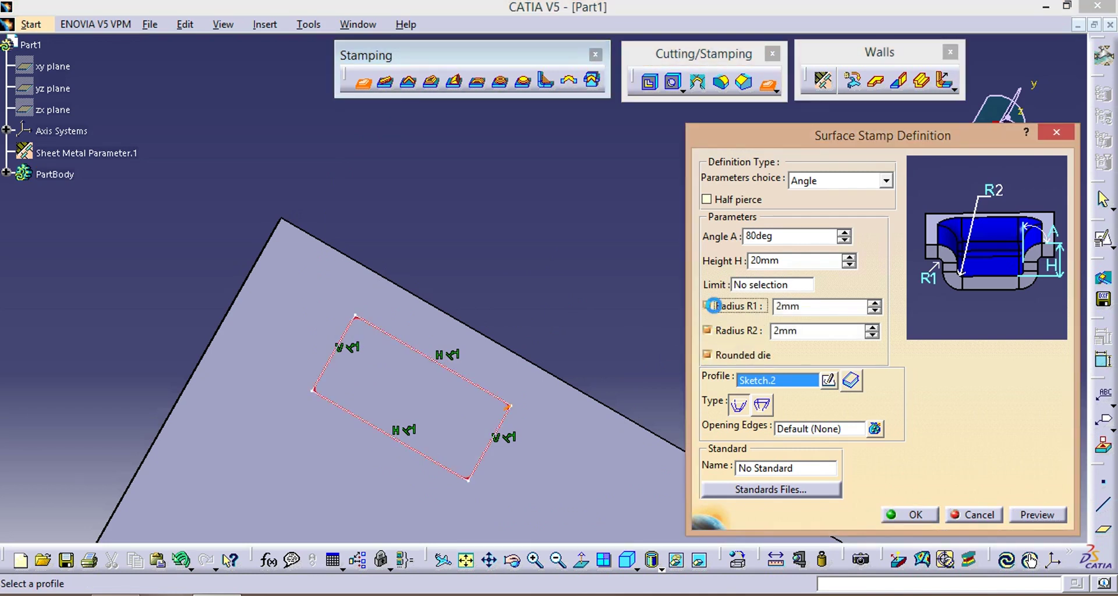
{"action": "left_click", "coordinate": [1037, 515]}
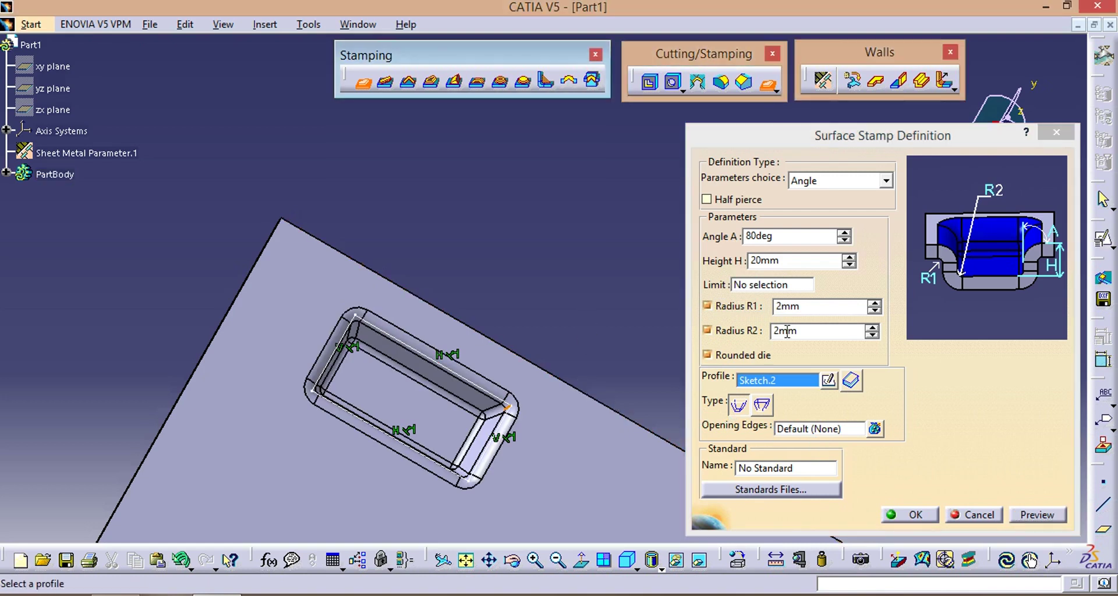
Step: Set the stamp's Radius R1 to 3 mm, preview the change and create the surface stamp
{"action": "left_click", "coordinate": [835, 308]}
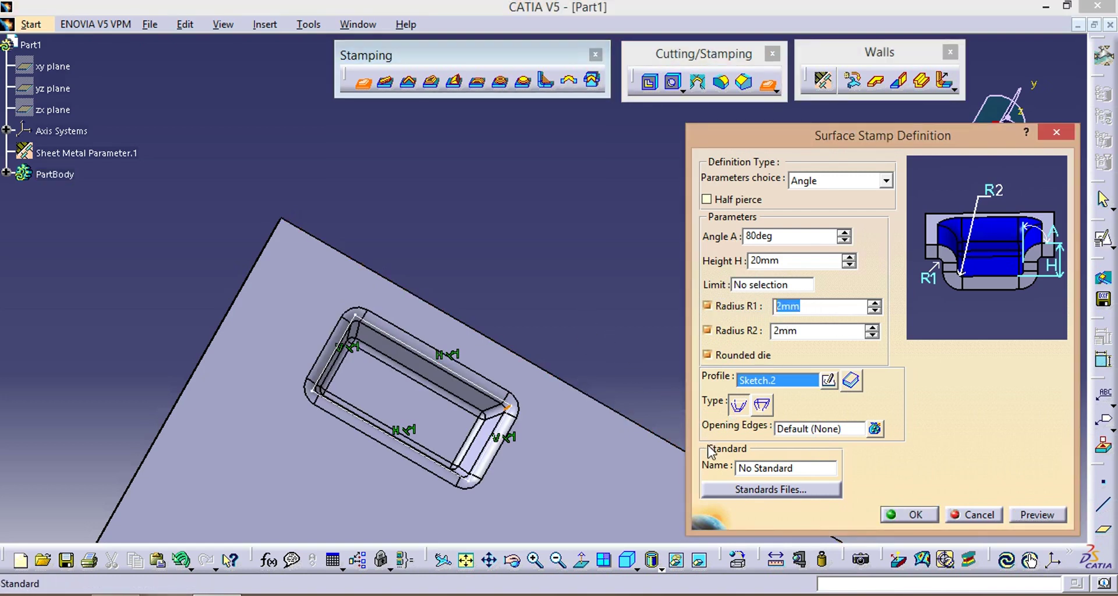
{"action": "type", "text": "3"}
{"action": "left_click", "coordinate": [1037, 515]}
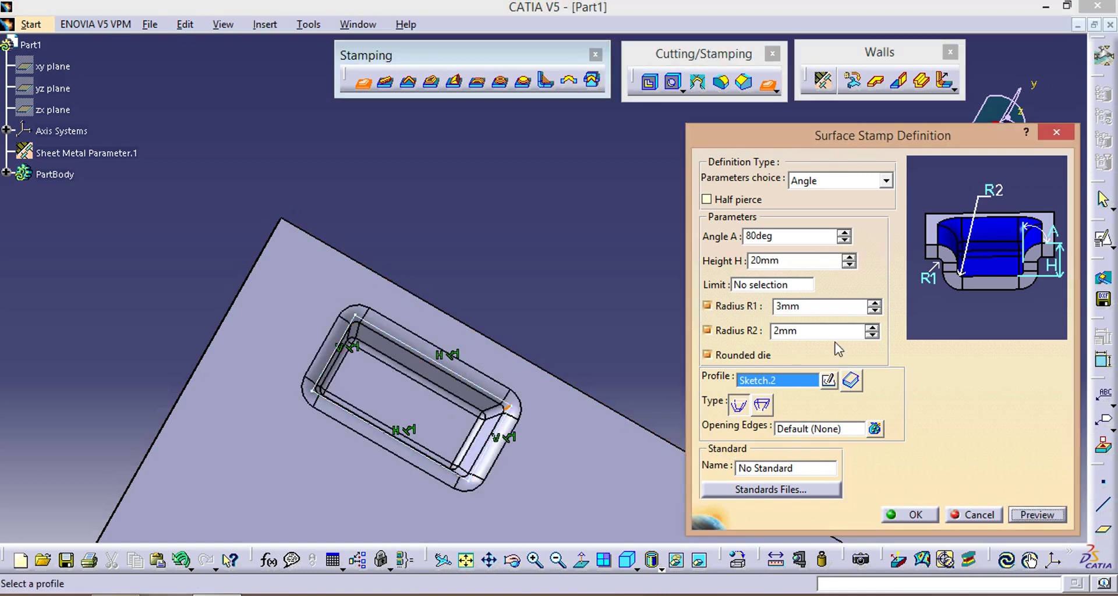
{"action": "left_click", "coordinate": [918, 517]}
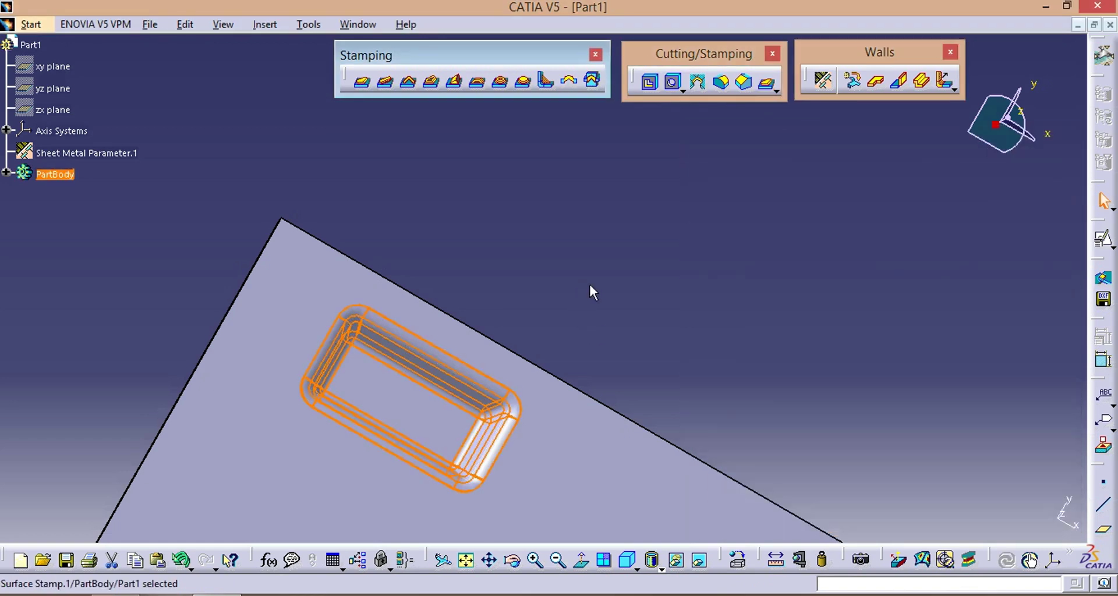
Step: Switch to the Notepad topic list, highlight "2. BEAD." and return to the part in CATIA
{"action": "left_click", "coordinate": [589, 282]}
{"action": "middle_click_drag", "start_coordinate": [694, 230], "coordinate": [505, 220]}
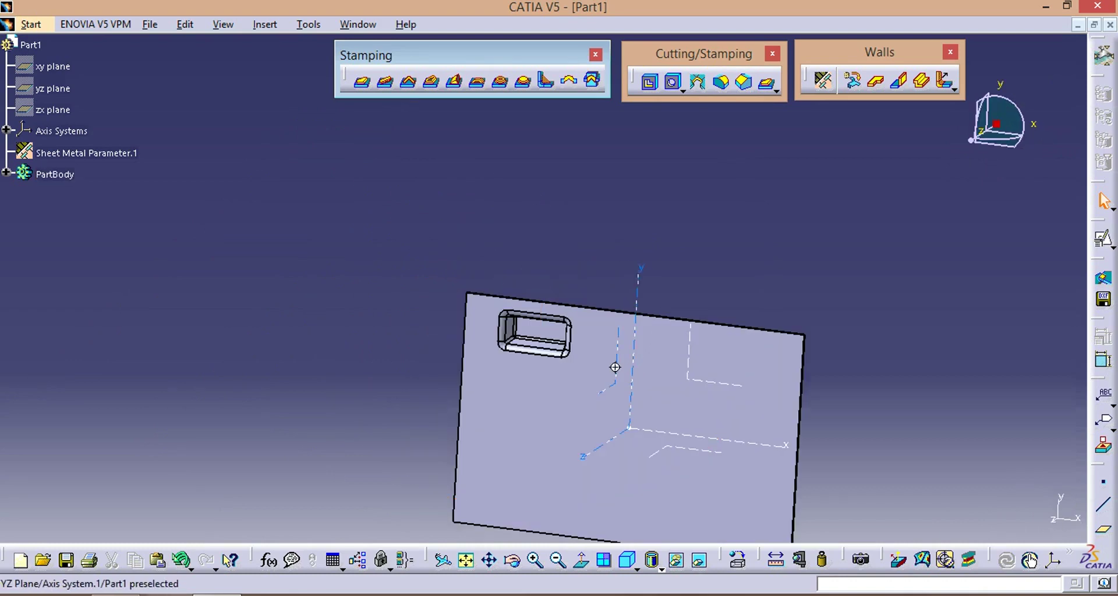
{"action": "middle_click_drag", "start_coordinate": [617, 369], "coordinate": [711, 367]}
{"action": "middle_click_drag", "start_coordinate": [839, 365], "coordinate": [529, 305]}
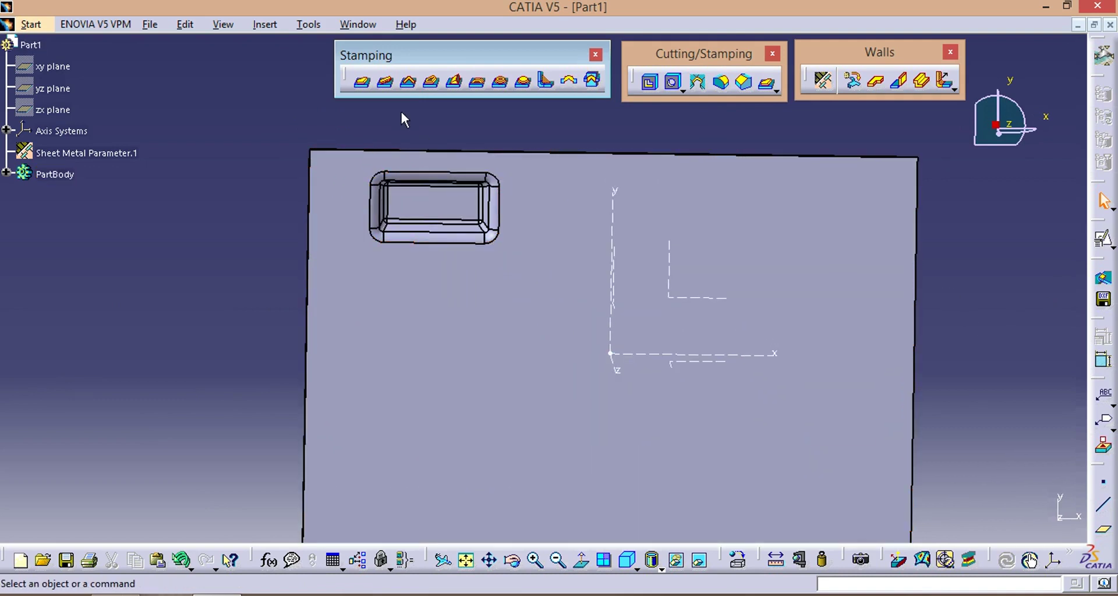
{"action": "key", "text": "alt+Tab"}
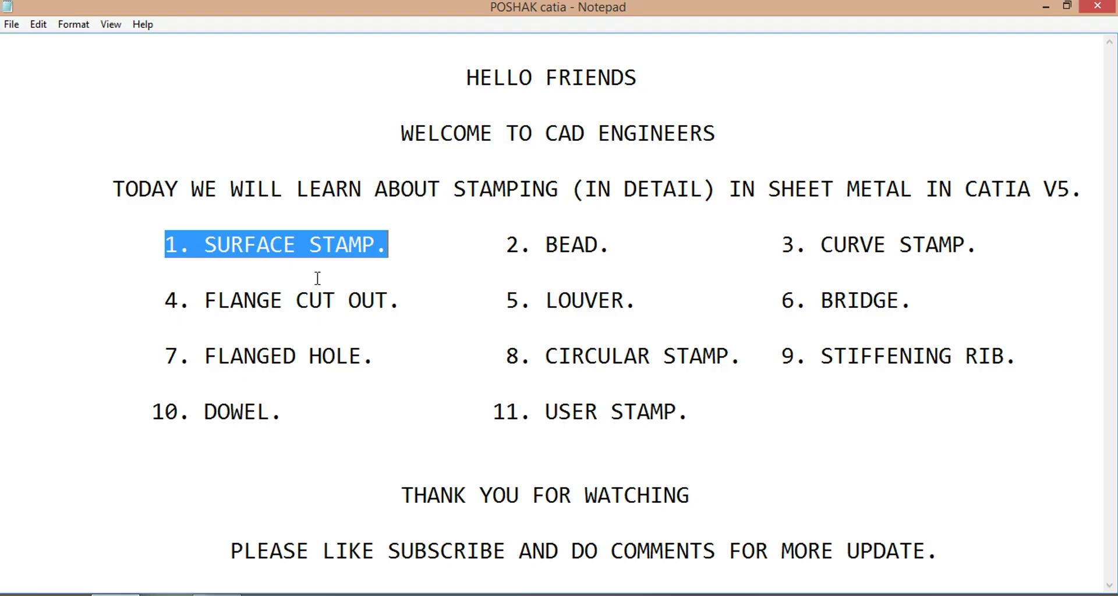
{"action": "left_click_drag", "start_coordinate": [502, 257], "coordinate": [611, 248]}
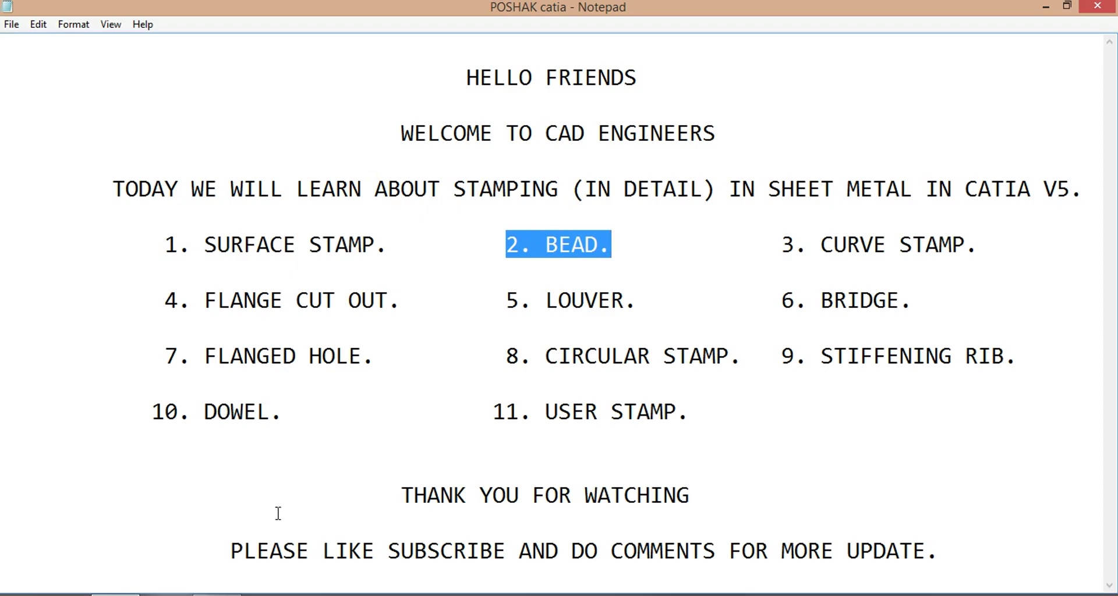
{"action": "key", "text": "alt+Tab"}
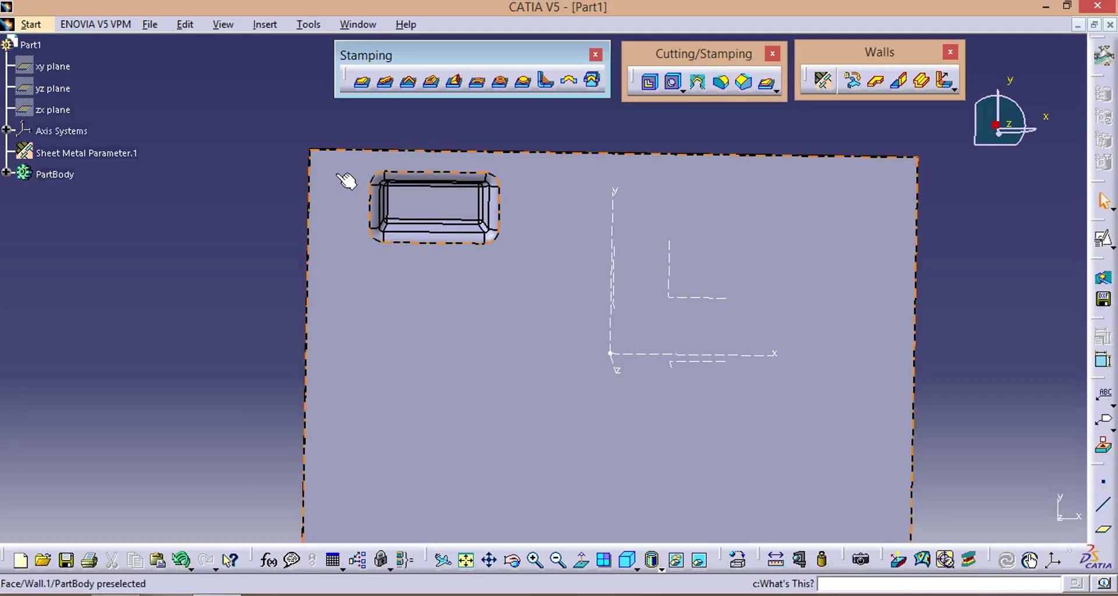
Step: Start a Bead and sketch its profile on the plate's large face as an open four-point spline running below the origin
{"action": "left_click", "coordinate": [386, 81]}
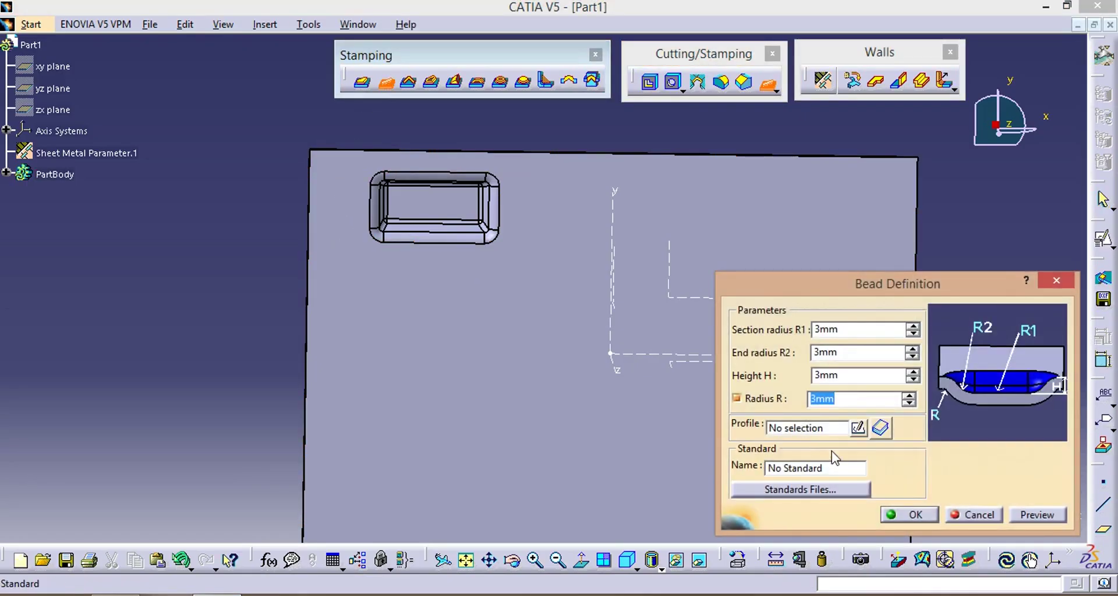
{"action": "left_click", "coordinate": [857, 432]}
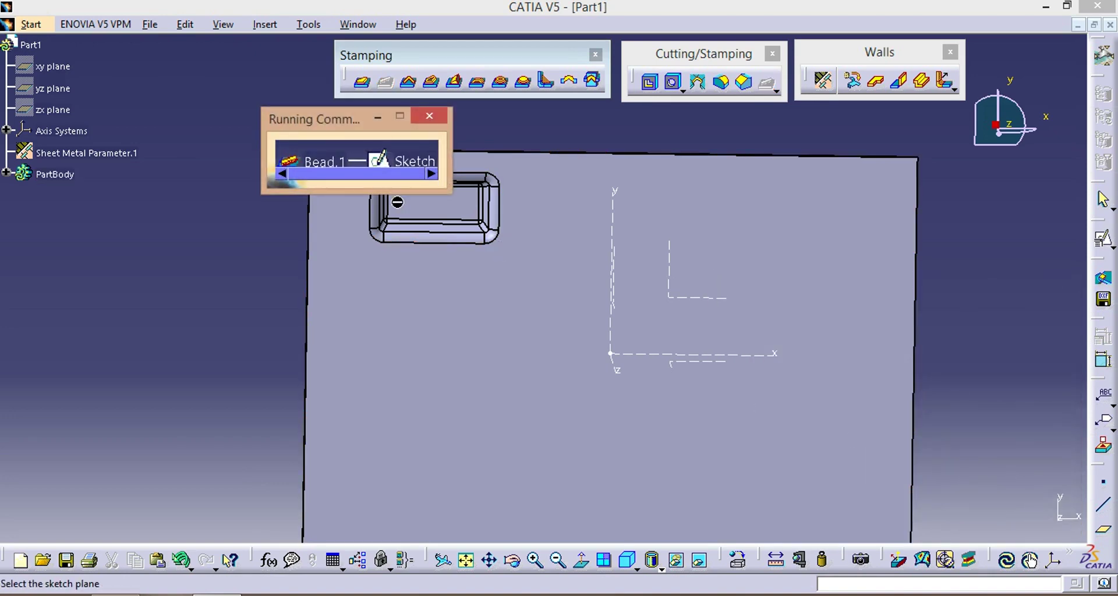
{"action": "left_click", "coordinate": [530, 331]}
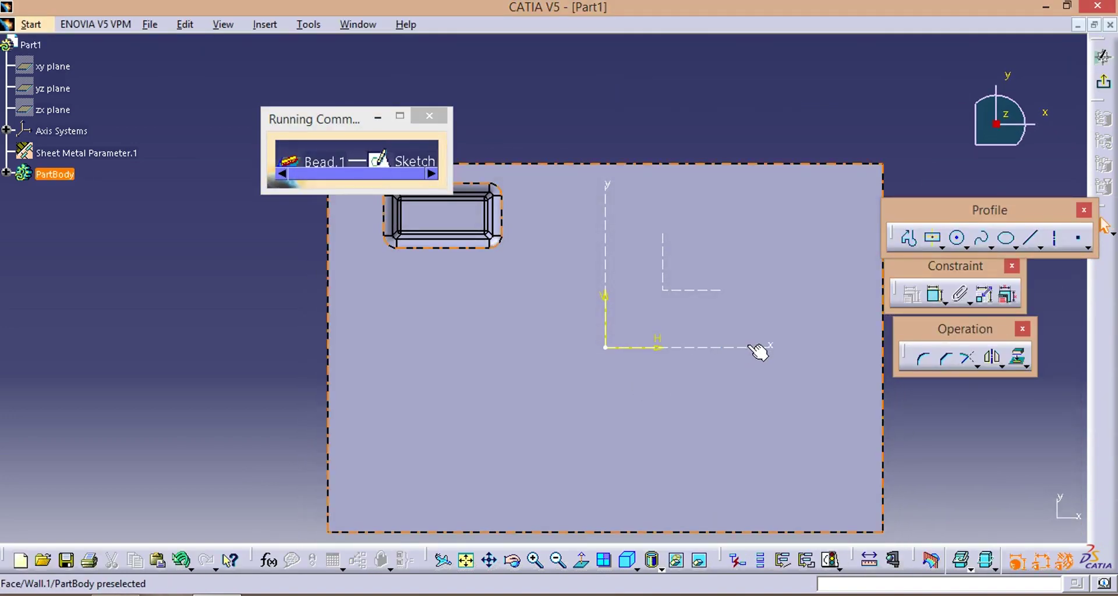
{"action": "left_click", "coordinate": [982, 245]}
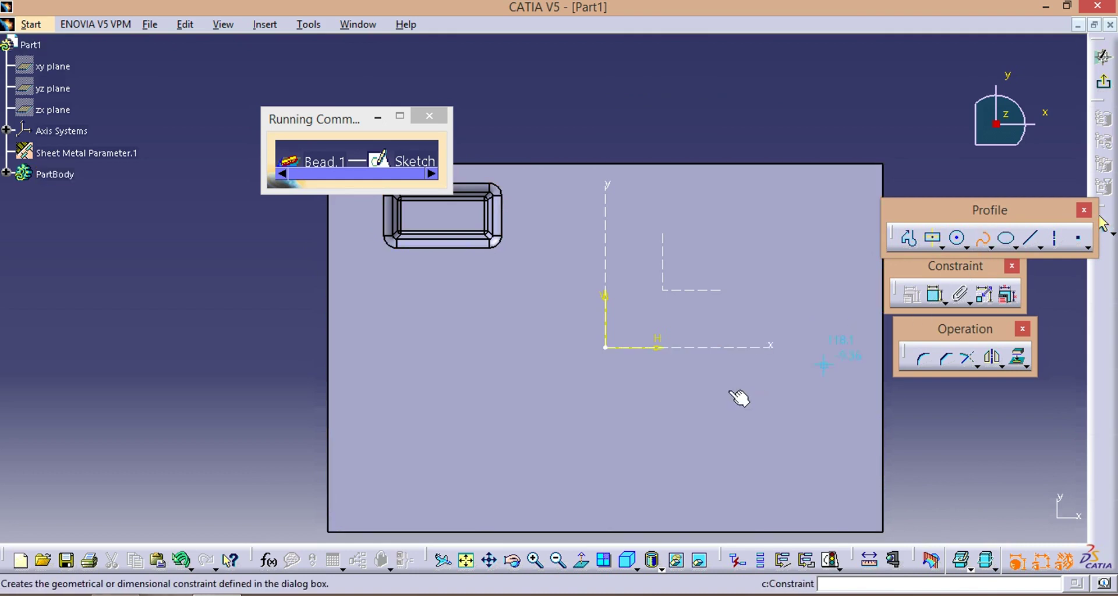
{"action": "left_click", "coordinate": [599, 319]}
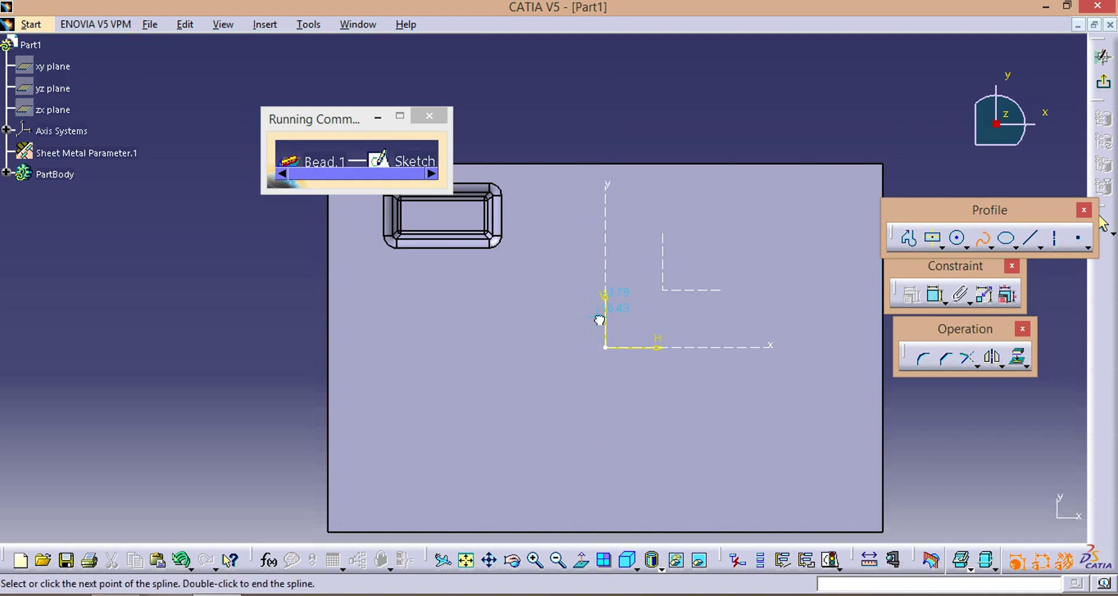
{"action": "left_click", "coordinate": [550, 403]}
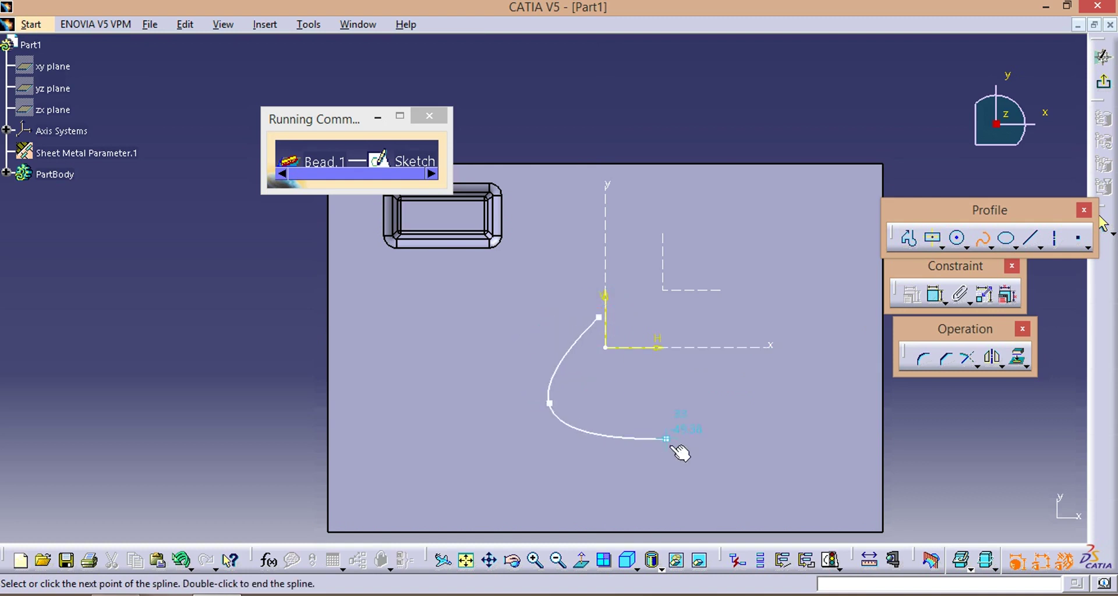
{"action": "left_click", "coordinate": [656, 434]}
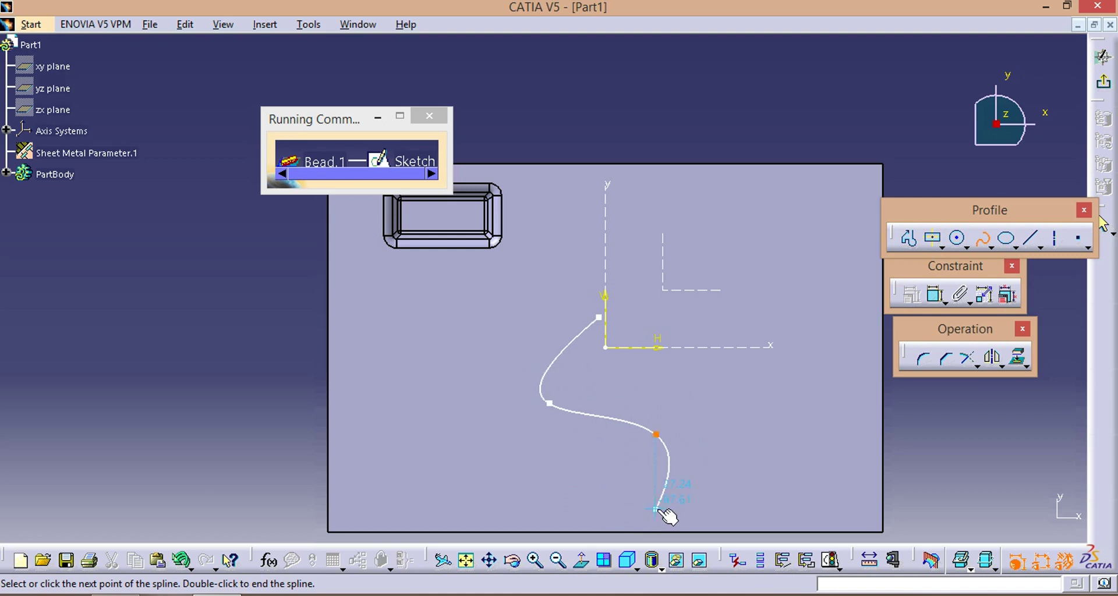
{"action": "left_click", "coordinate": [577, 519]}
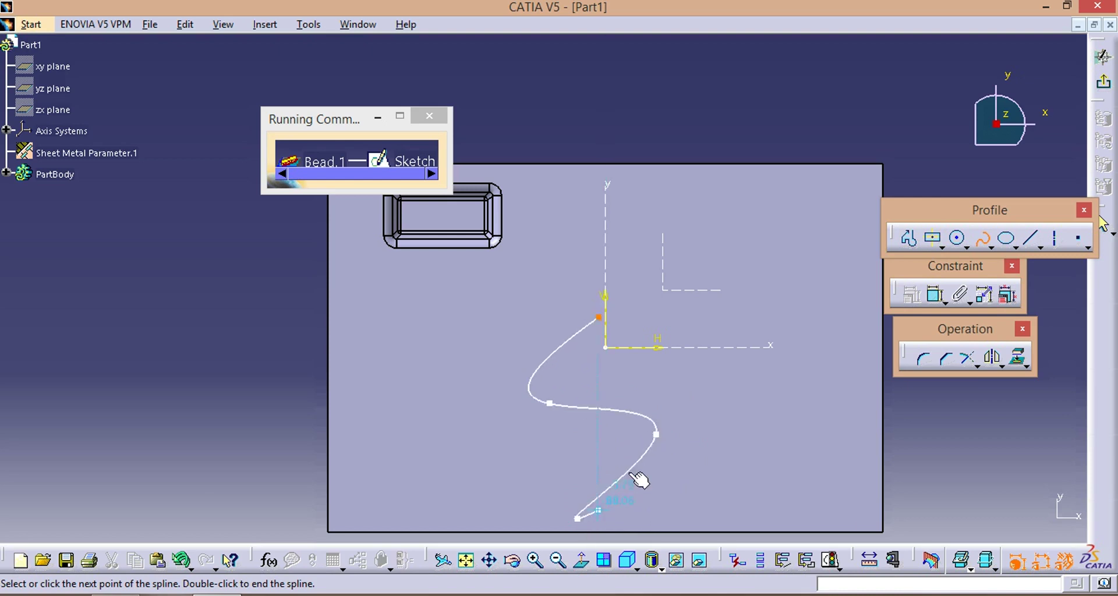
{"action": "key", "text": "Escape"}
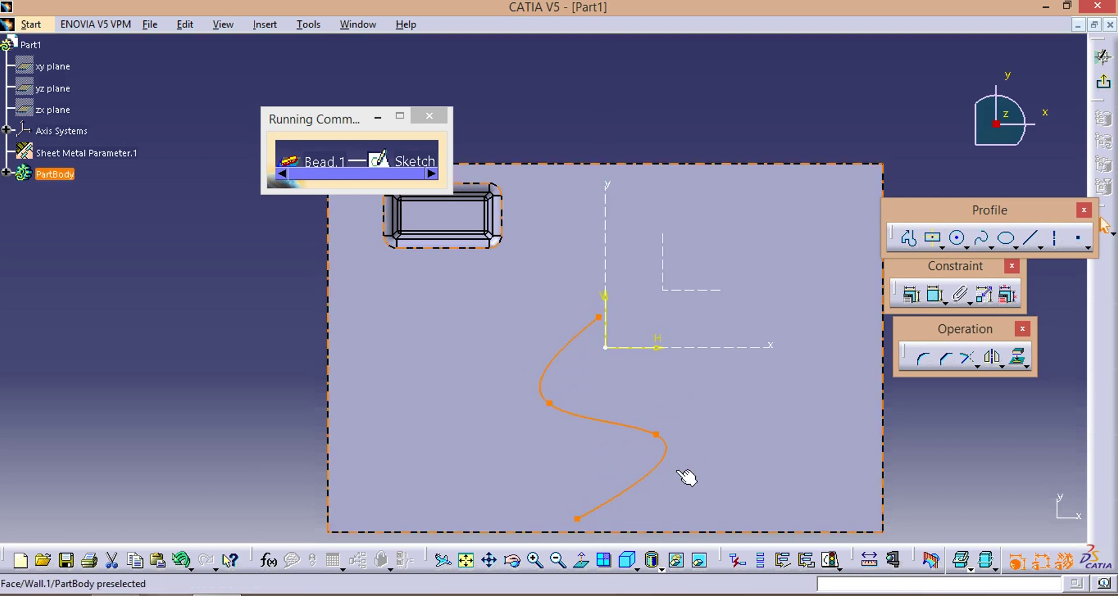
{"action": "key", "text": "Escape"}
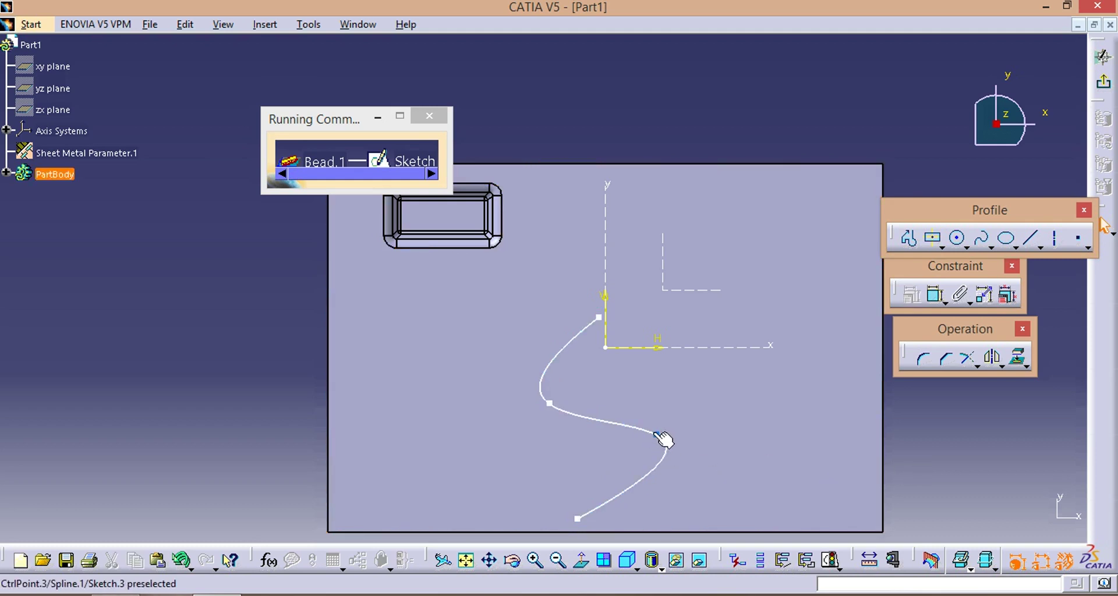
Step: Reshape the spline into a gentler S-curve by moving its two end points and two intermediate control points
{"action": "left_click_drag", "start_coordinate": [657, 442], "coordinate": [597, 461]}
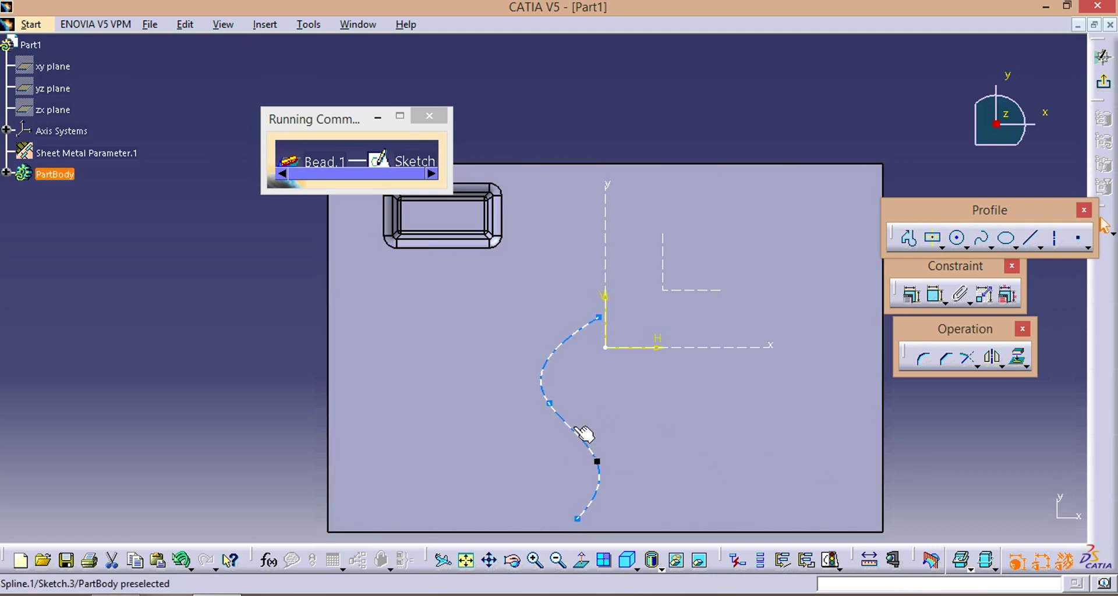
{"action": "left_click", "coordinate": [555, 404]}
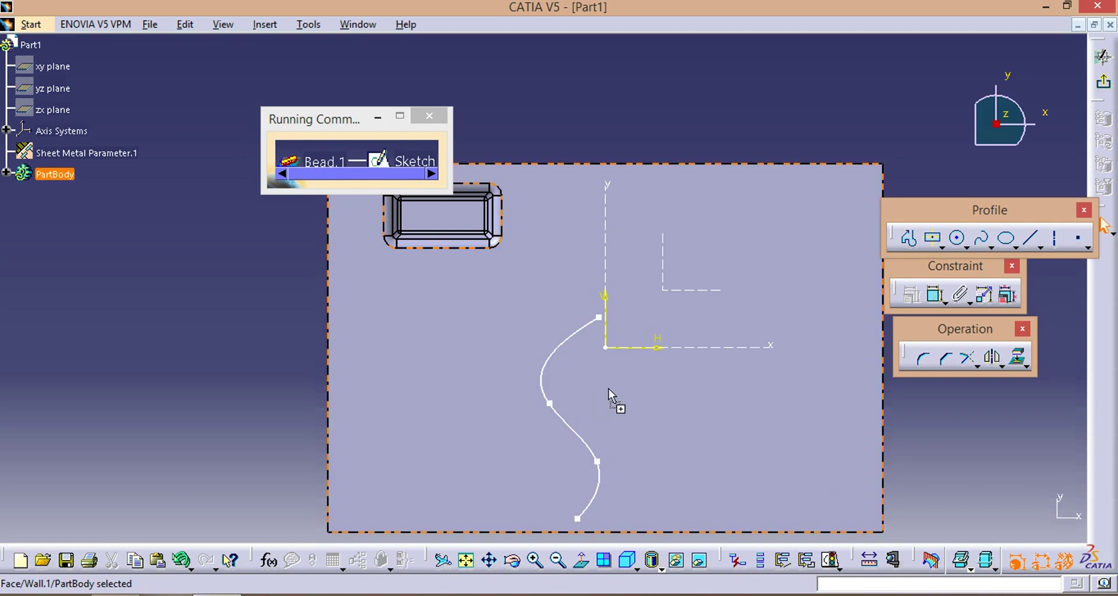
{"action": "left_click_drag", "start_coordinate": [550, 403], "coordinate": [576, 390]}
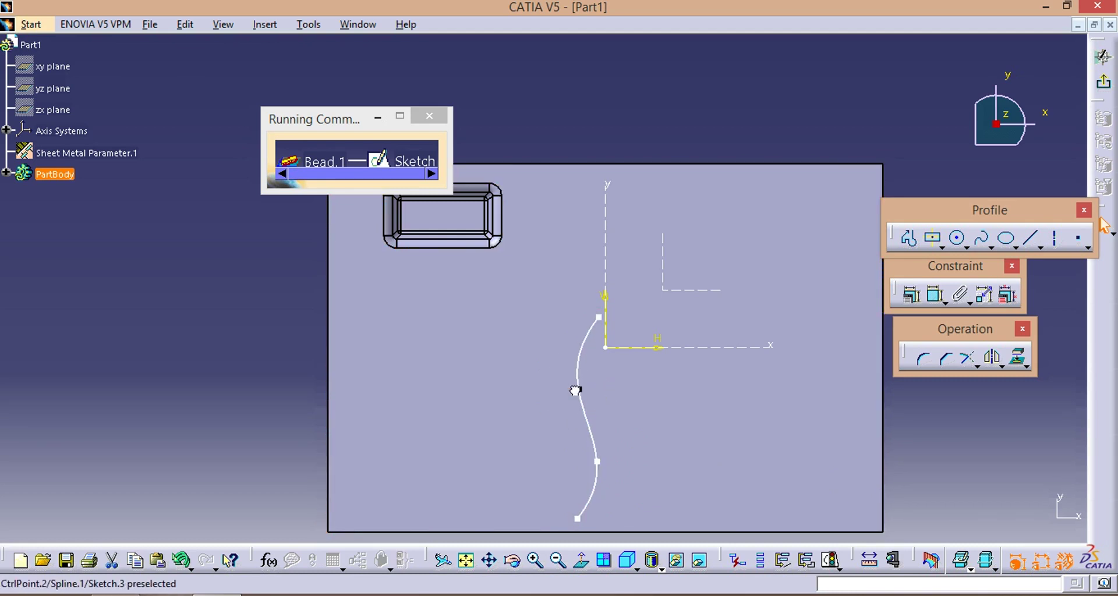
{"action": "left_click", "coordinate": [600, 314]}
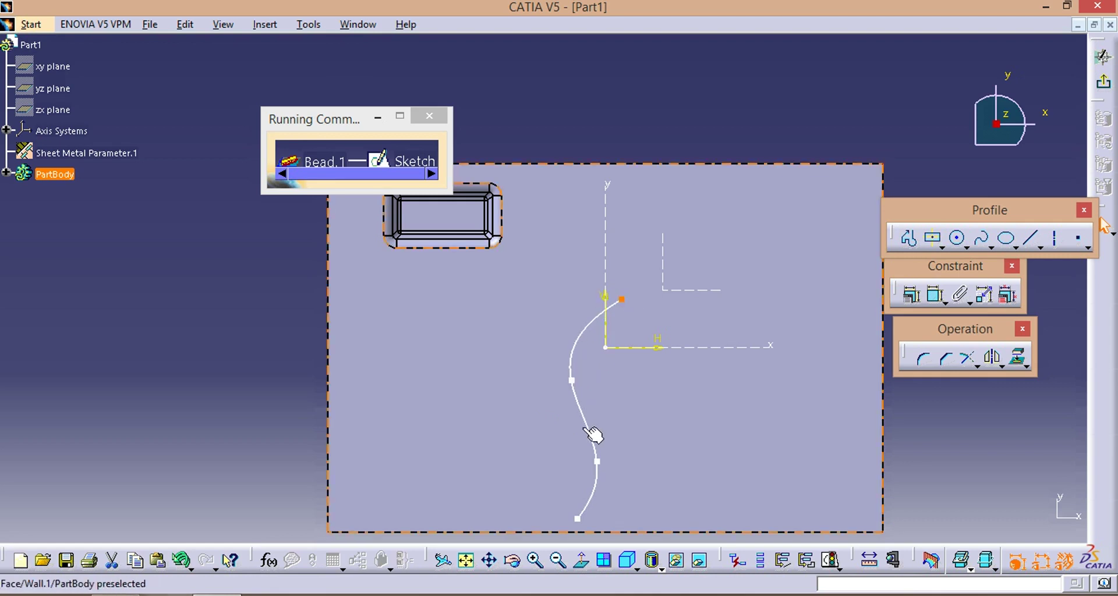
{"action": "left_click_drag", "start_coordinate": [602, 464], "coordinate": [607, 438]}
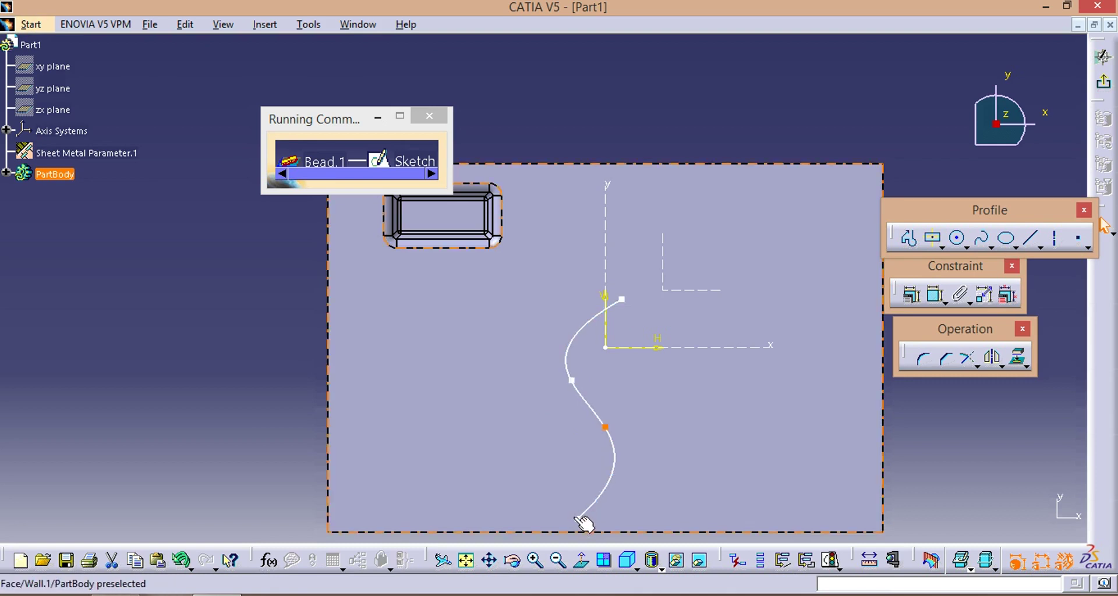
{"action": "left_click_drag", "start_coordinate": [578, 516], "coordinate": [583, 494]}
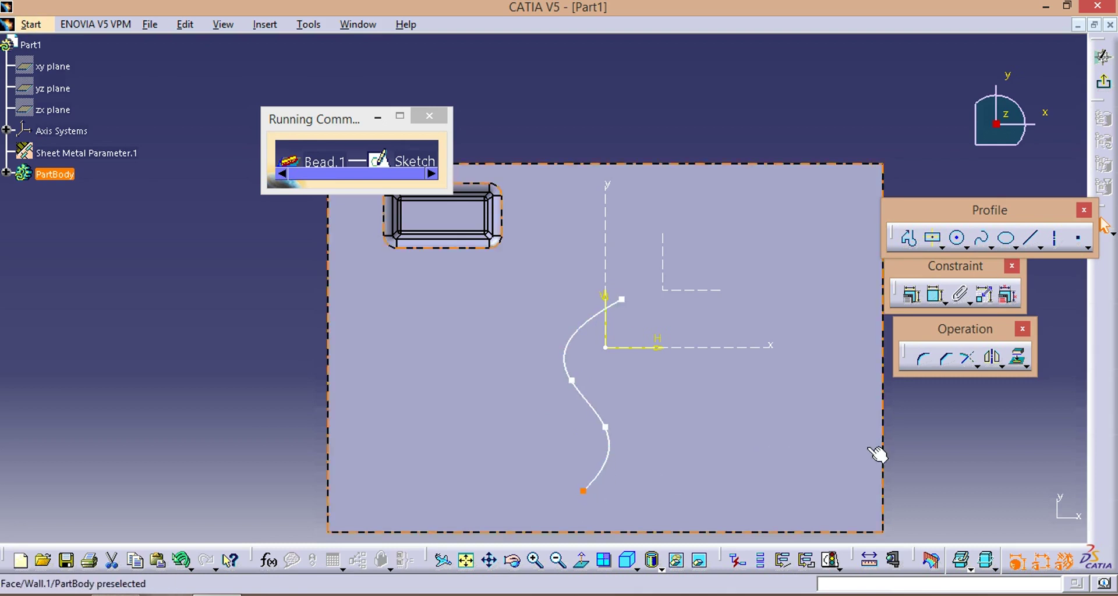
{"action": "left_click", "coordinate": [928, 427]}
Step: Exit the sketch, preview the bead along the spline and inspect it from different angles
{"action": "left_click", "coordinate": [1101, 88]}
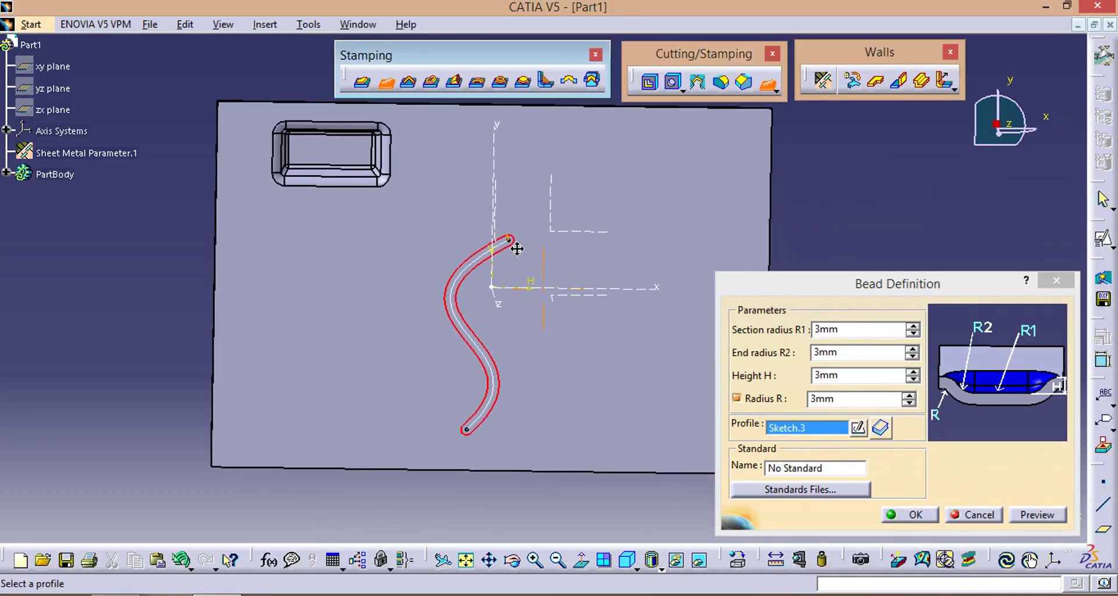
{"action": "left_click", "coordinate": [1007, 512]}
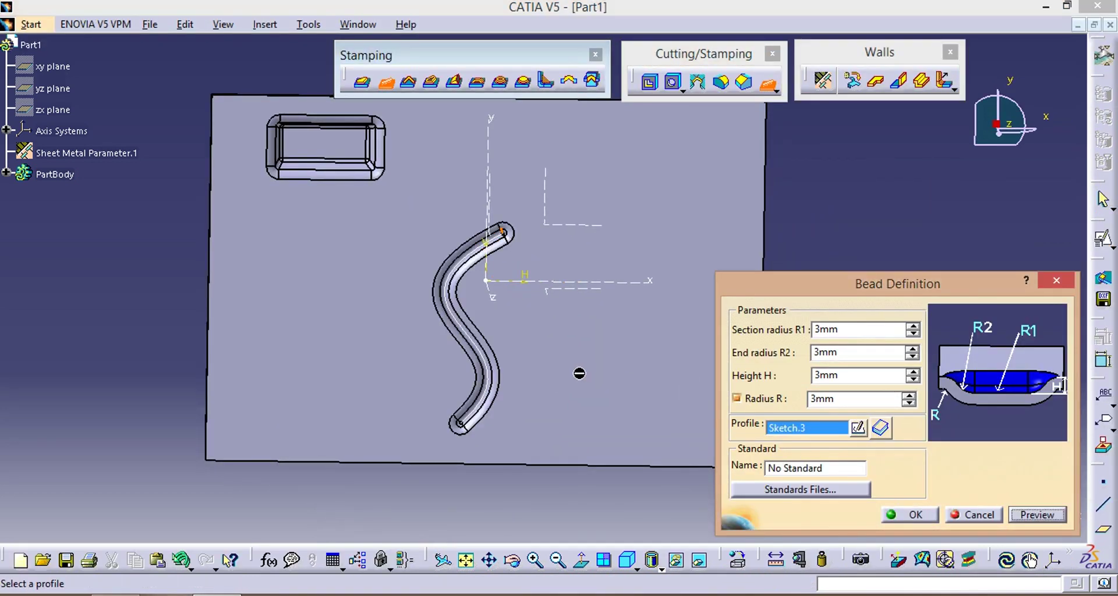
{"action": "middle_click_drag", "start_coordinate": [449, 367], "coordinate": [559, 313]}
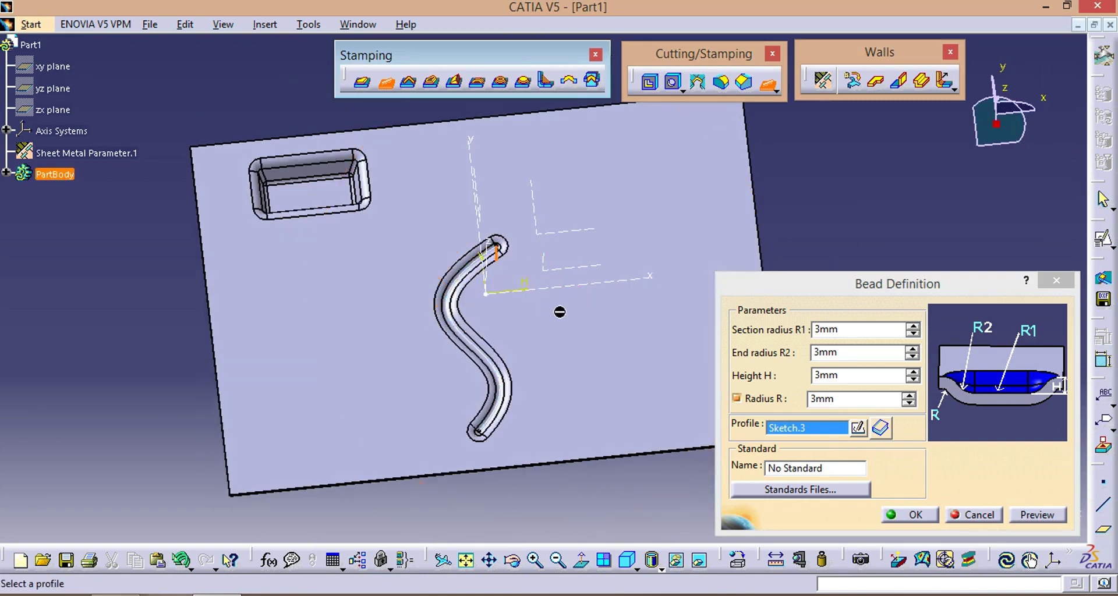
{"action": "middle_click_drag", "start_coordinate": [604, 378], "coordinate": [577, 415]}
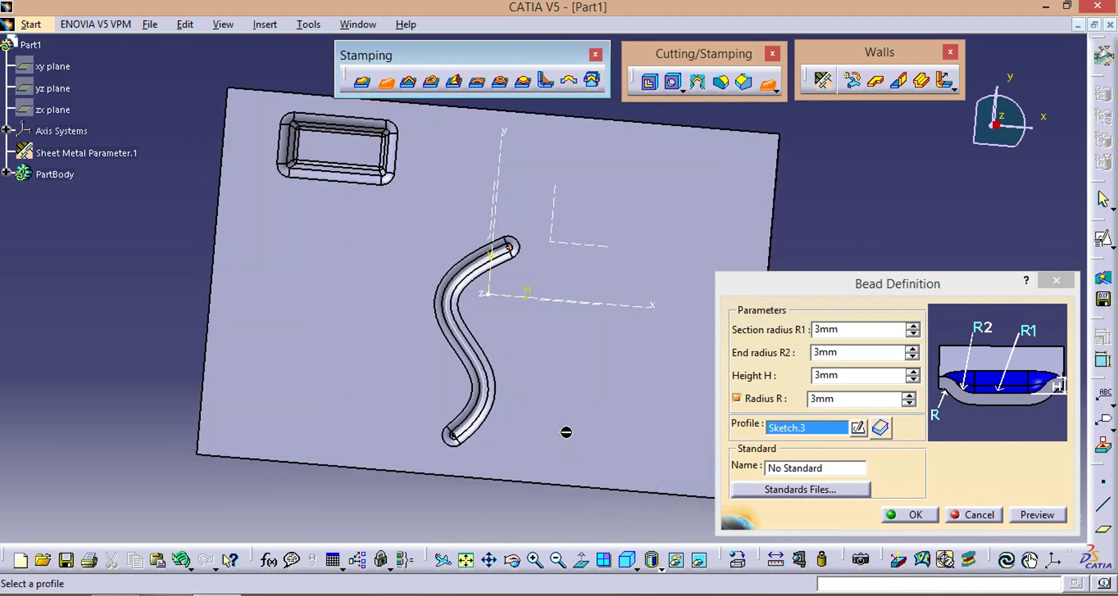
Step: Set the bead's End radius R2 to 4 mm and preview the change
{"action": "double_click", "coordinate": [842, 332]}
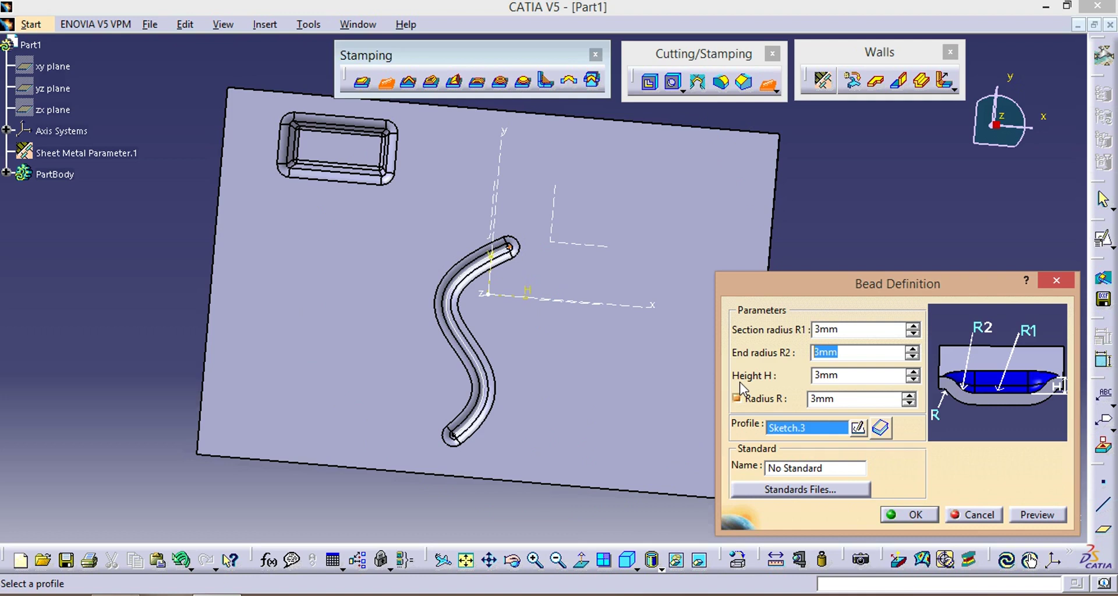
{"action": "type", "text": "4"}
{"action": "left_click", "coordinate": [1039, 515]}
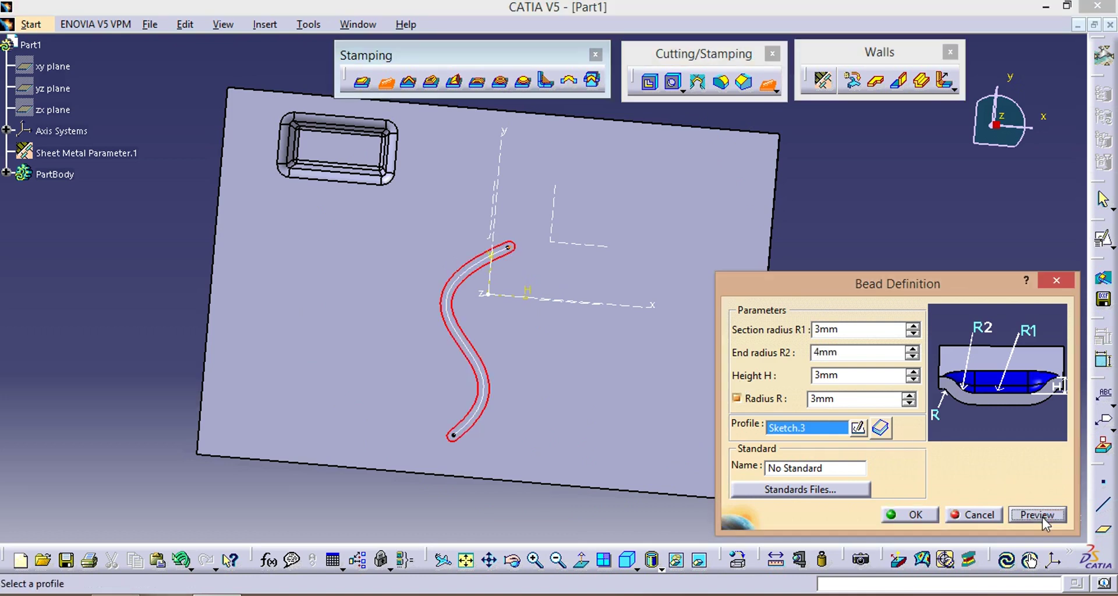
{"action": "left_click", "coordinate": [1041, 515]}
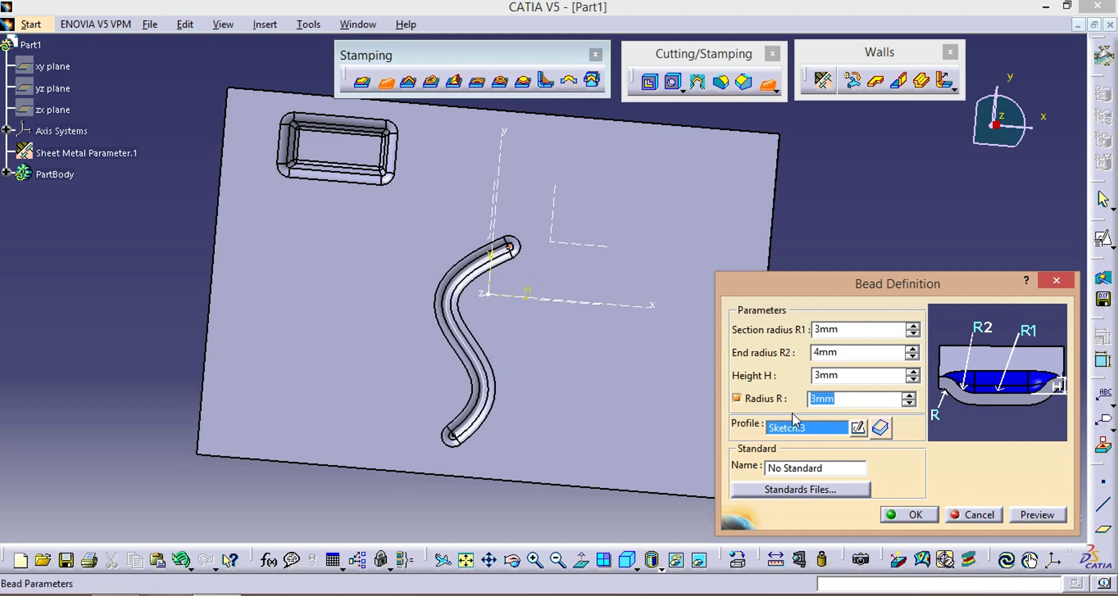
Step: Set the bead's Radius R to 6 mm, preview it, create the bead and dismiss the update diagnosis for Wall.2
{"action": "type", "text": "6"}
{"action": "left_click", "coordinate": [1030, 515]}
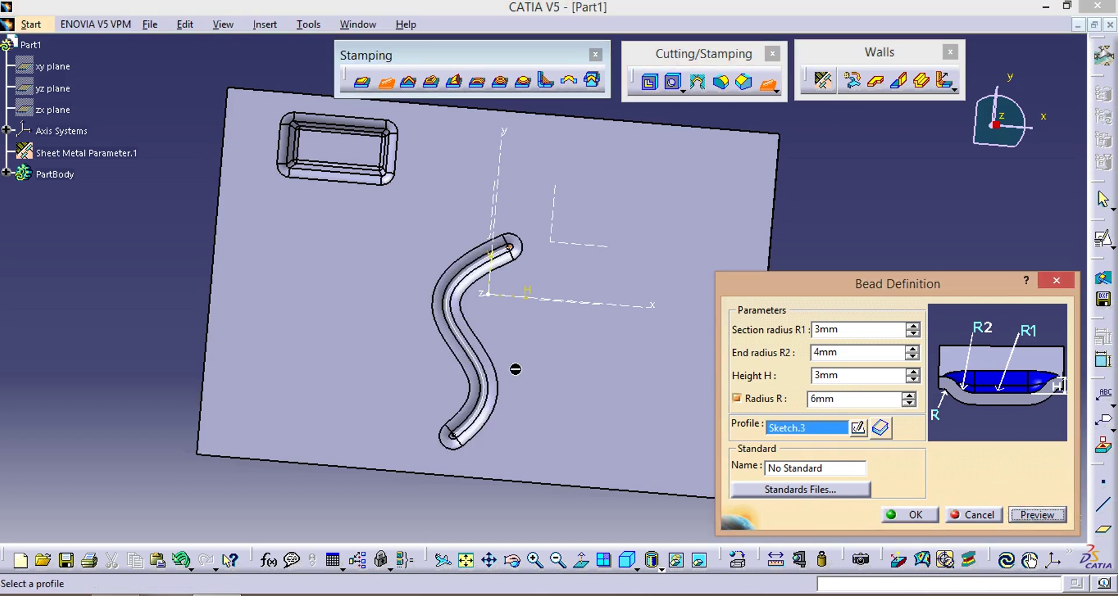
{"action": "left_click", "coordinate": [920, 515]}
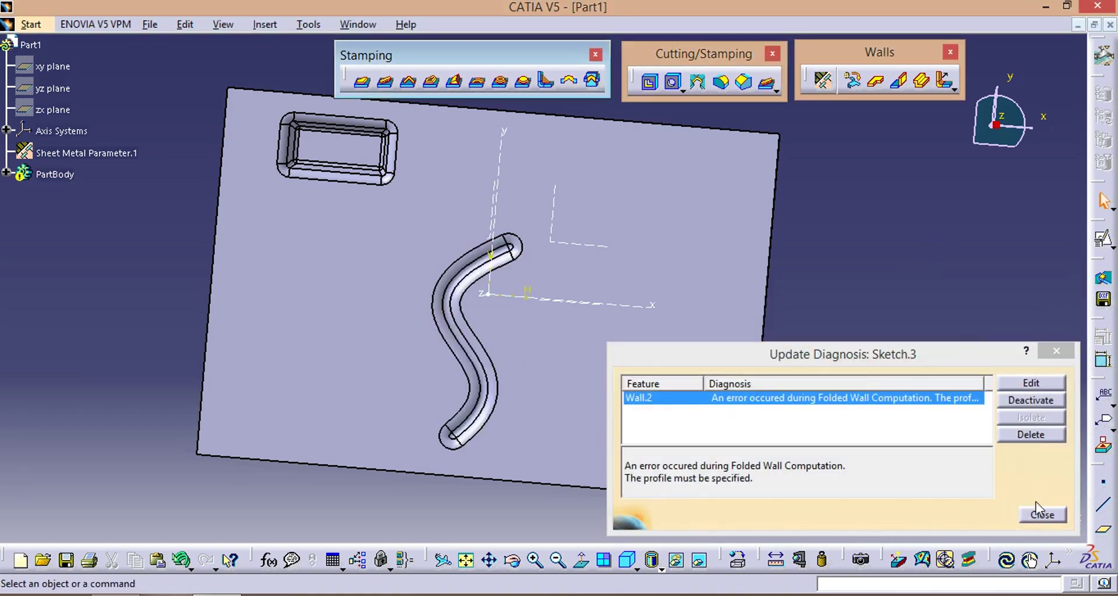
{"action": "left_click", "coordinate": [1042, 516]}
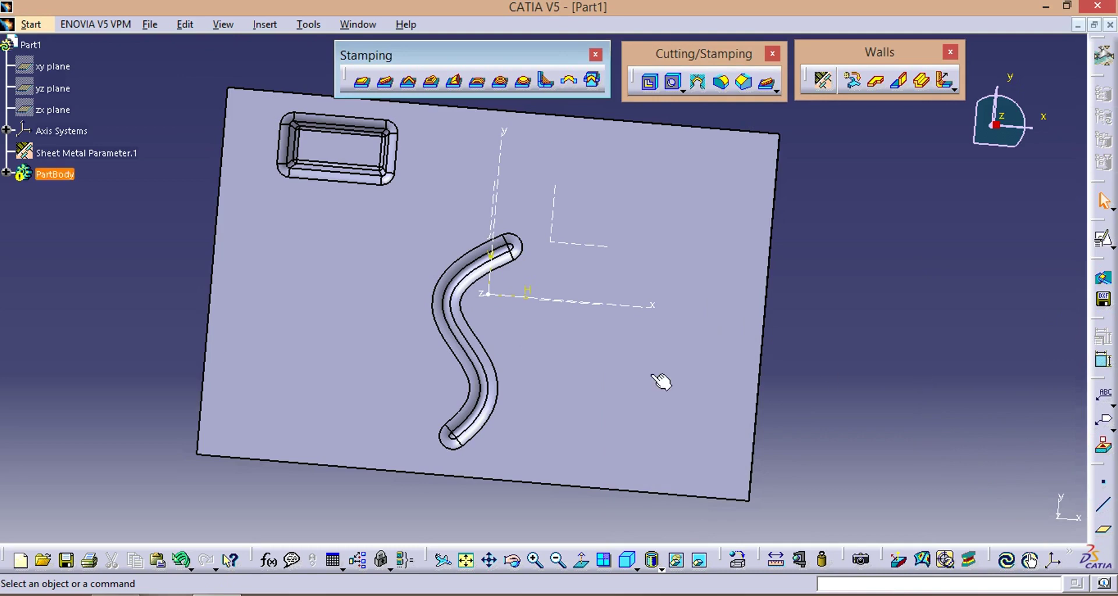
Step: Switch to the Notepad topic list, highlight "3. CURVE STAMP." and return to CATIA
{"action": "middle_click_drag", "start_coordinate": [661, 382], "coordinate": [586, 379]}
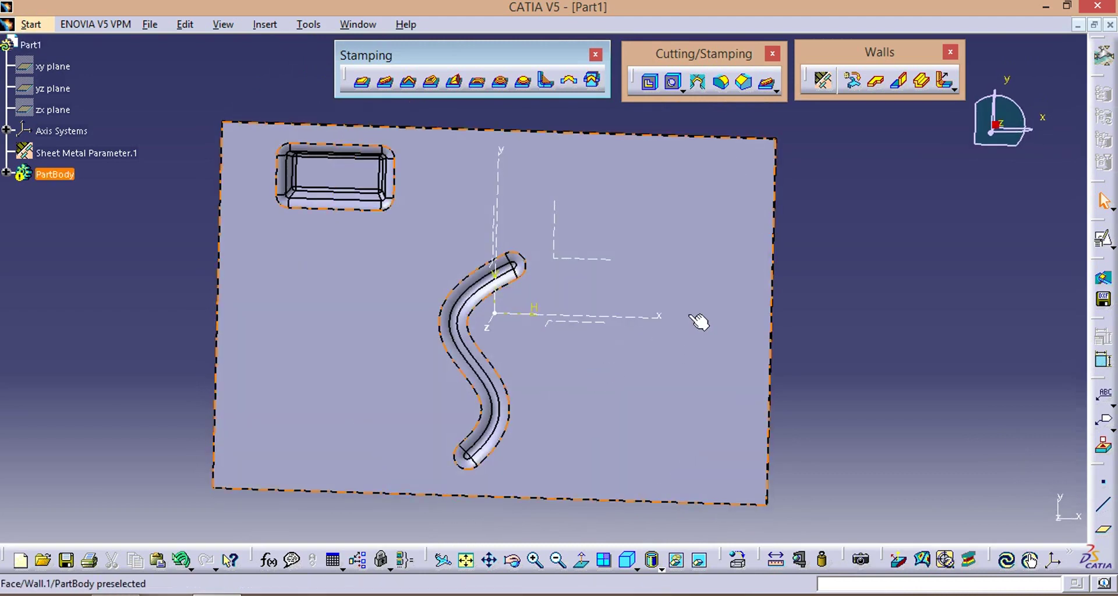
{"action": "key", "text": "alt+Tab"}
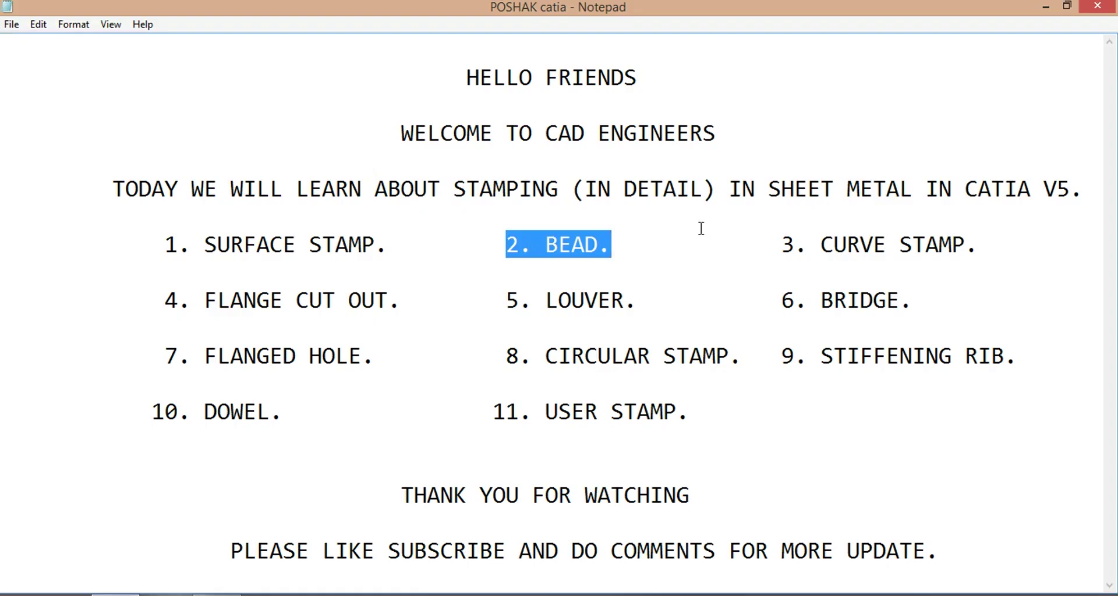
{"action": "left_click_drag", "start_coordinate": [783, 247], "coordinate": [978, 246]}
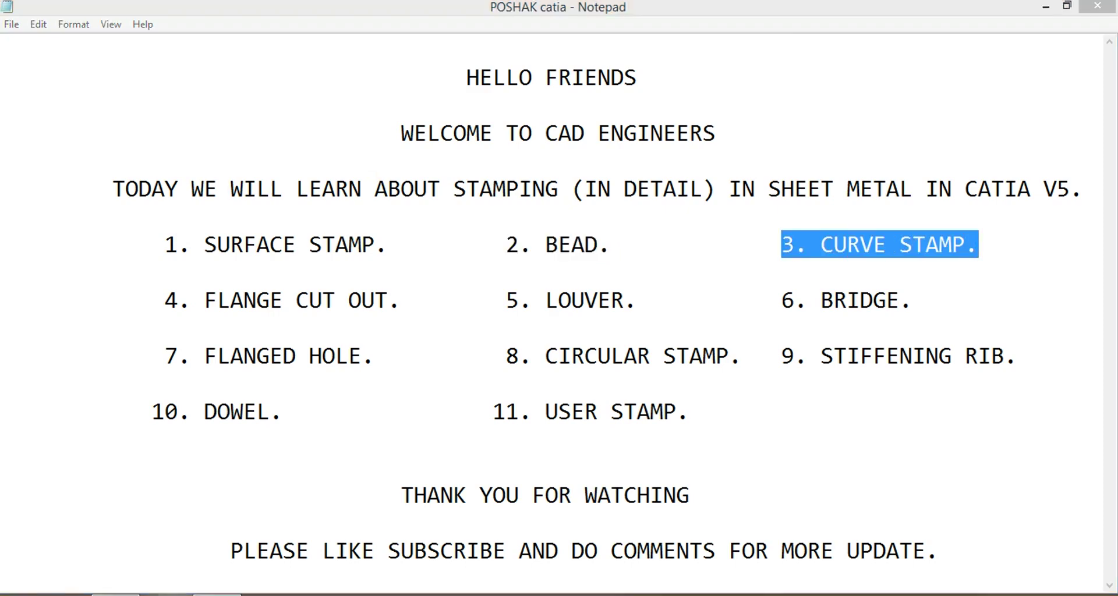
{"action": "key", "text": "alt+Tab"}
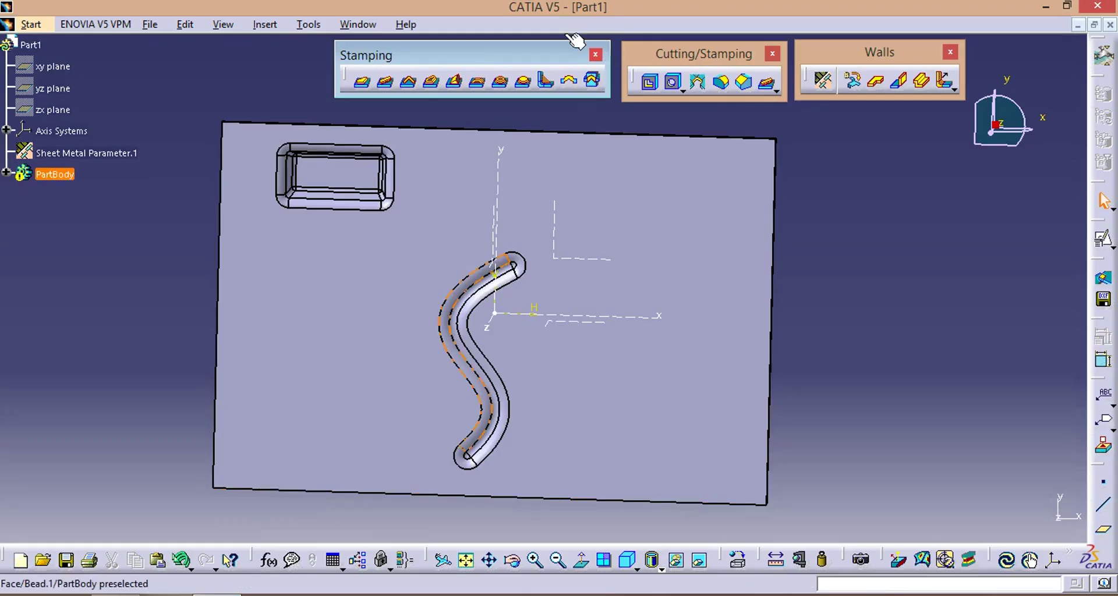
Step: Start a curve stamp and sketch its profile on the plate face as an open arc above the wavy bead, then exit the sketch
{"action": "left_click", "coordinate": [410, 82]}
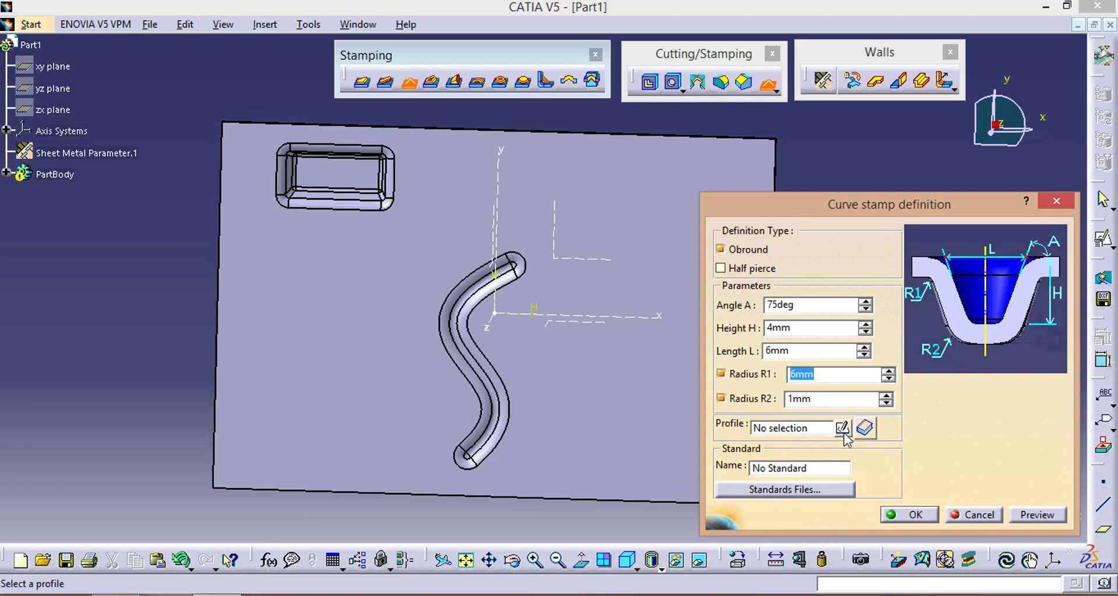
{"action": "left_click", "coordinate": [843, 429]}
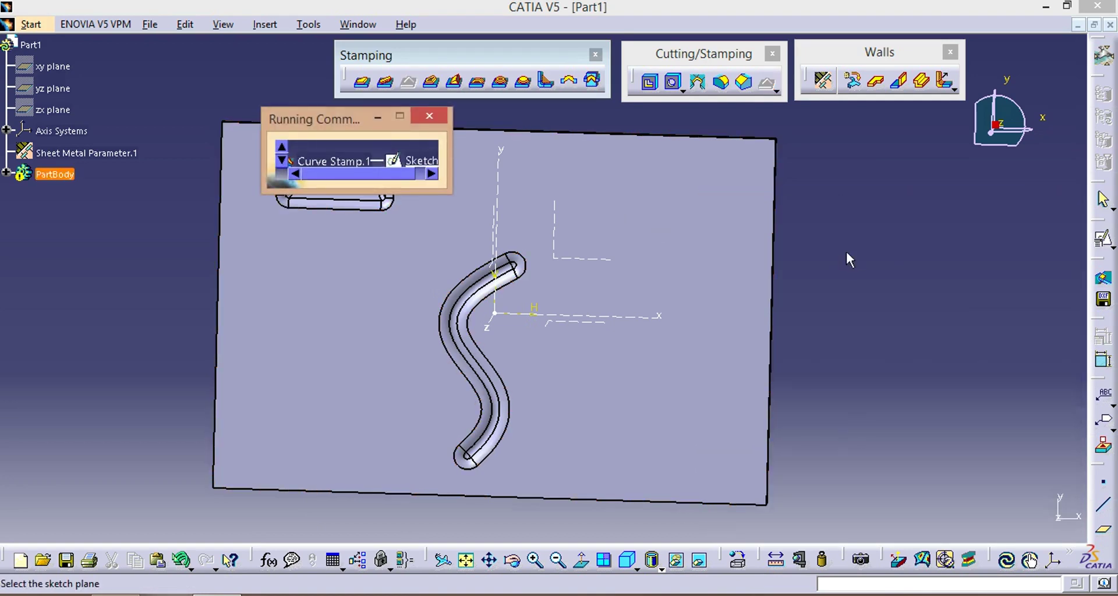
{"action": "left_click", "coordinate": [682, 198]}
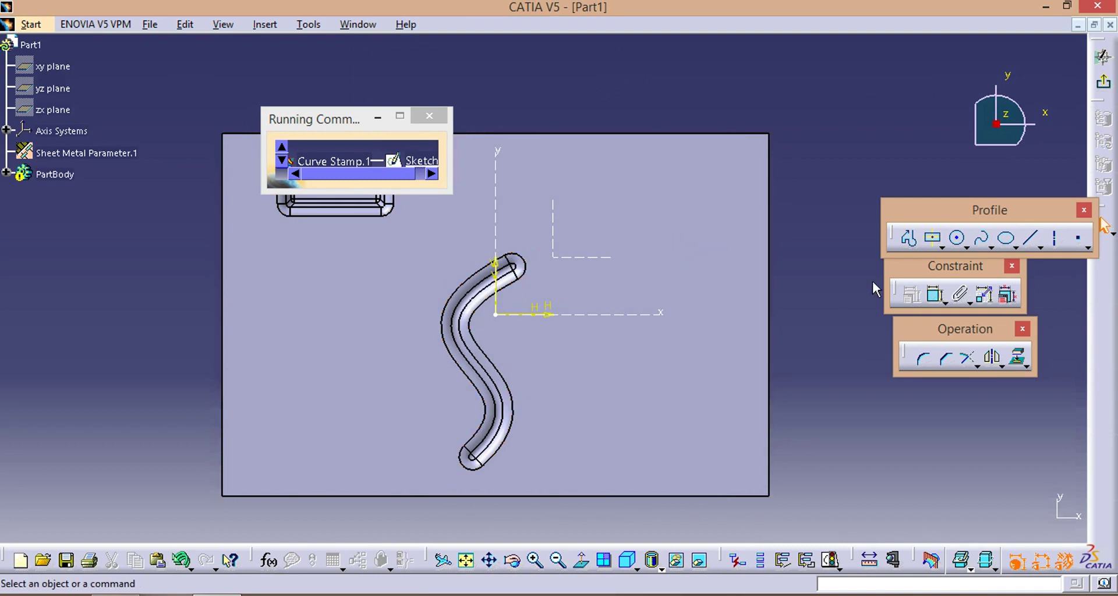
{"action": "left_click", "coordinate": [967, 246]}
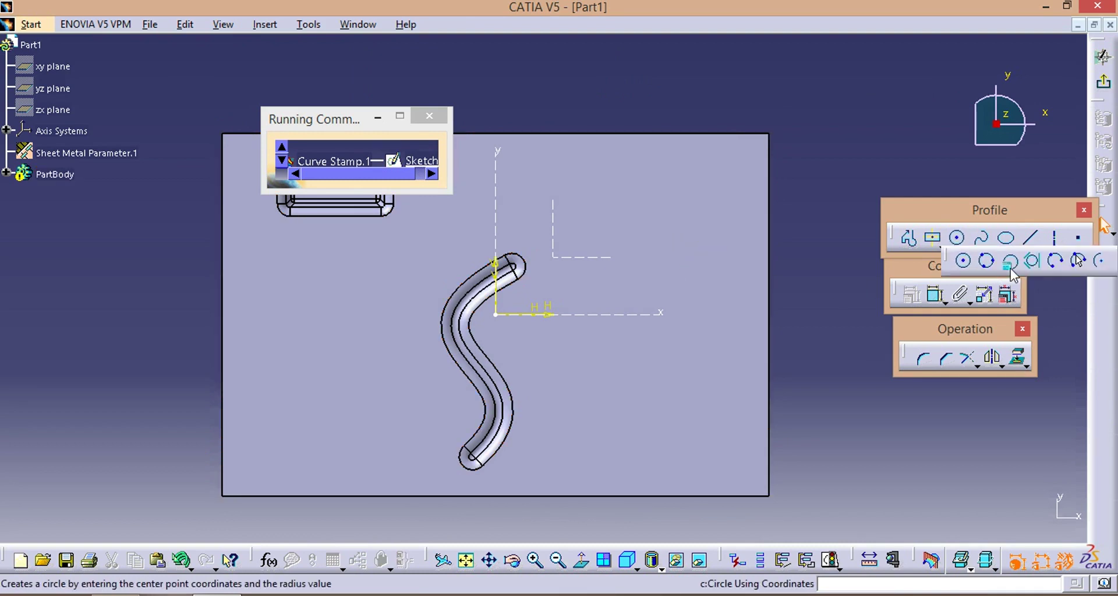
{"action": "left_click", "coordinate": [1101, 264]}
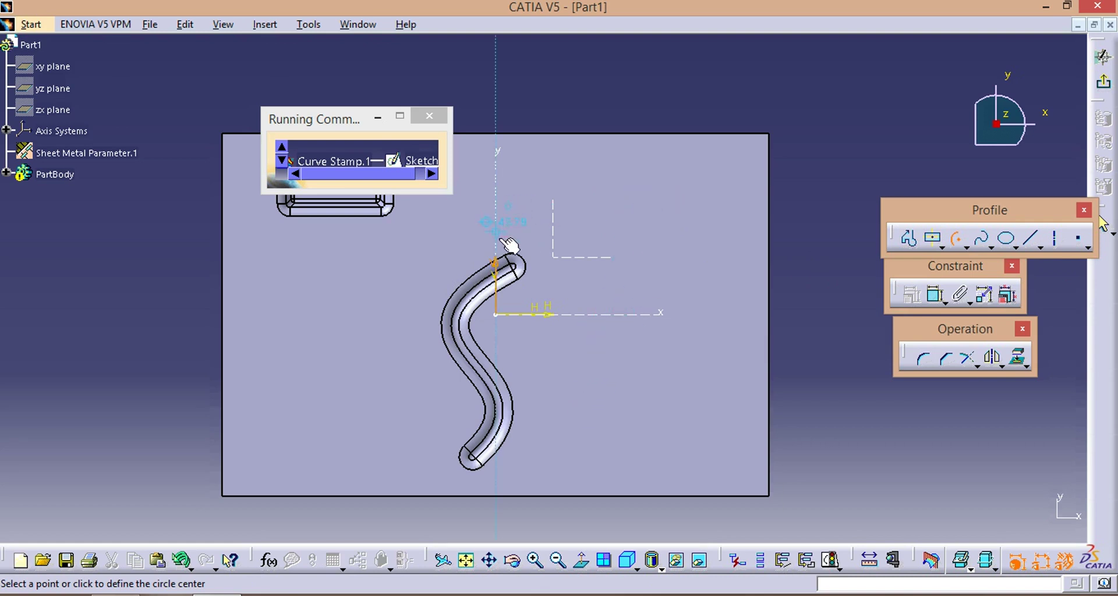
{"action": "left_click", "coordinate": [504, 212]}
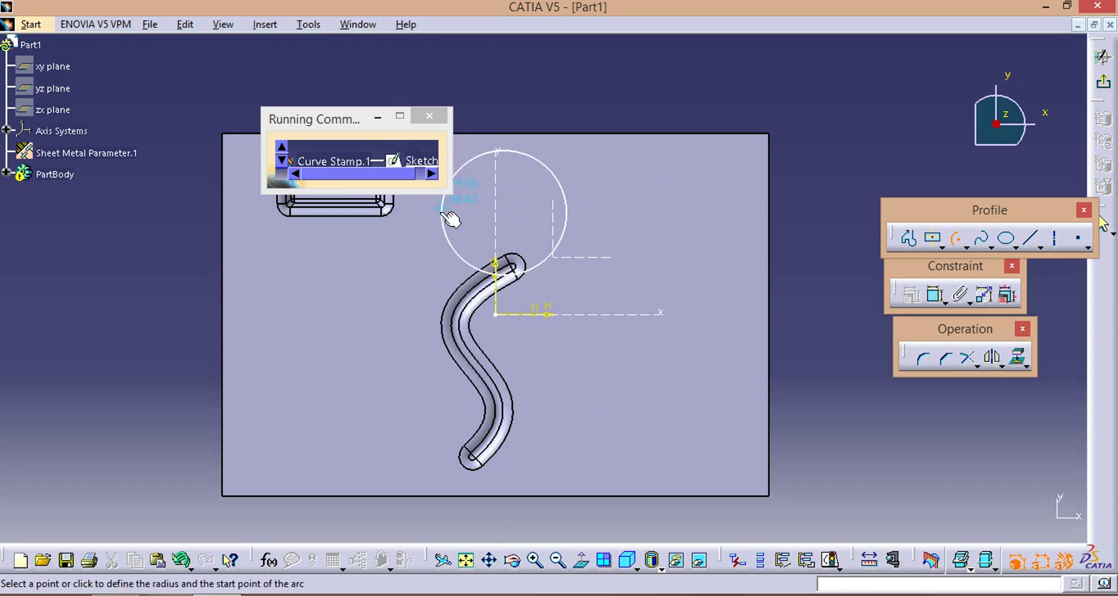
{"action": "left_click", "coordinate": [452, 203]}
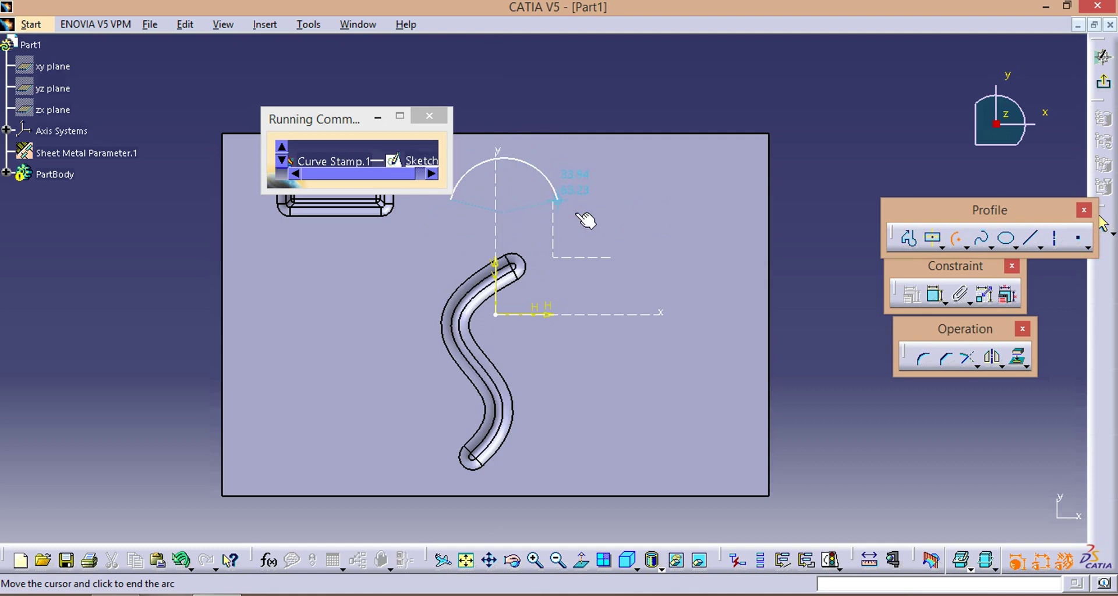
{"action": "left_click", "coordinate": [579, 246]}
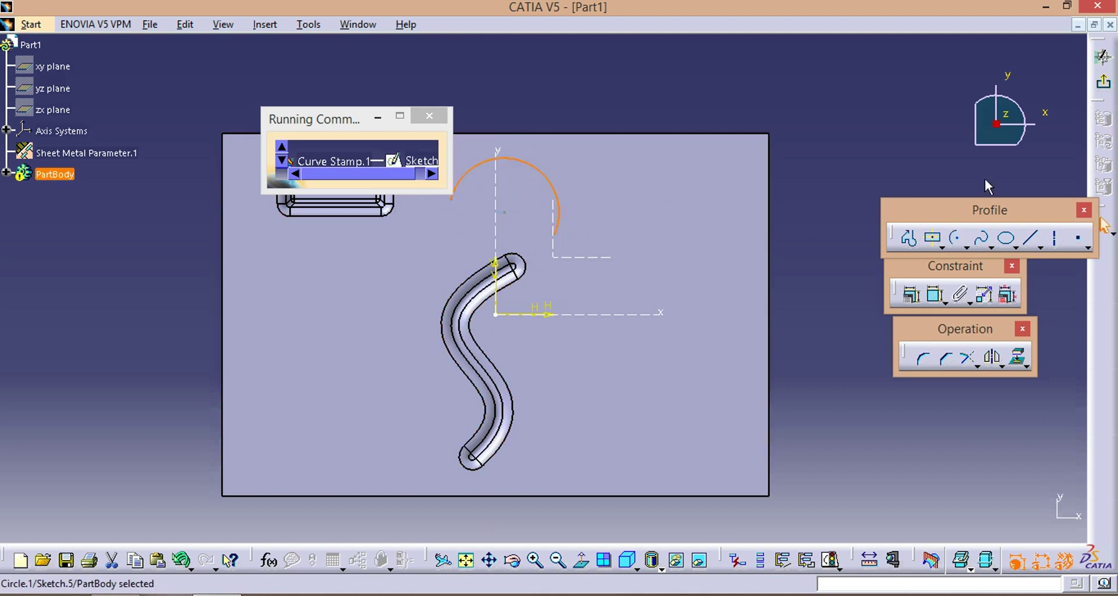
{"action": "left_click", "coordinate": [1106, 87]}
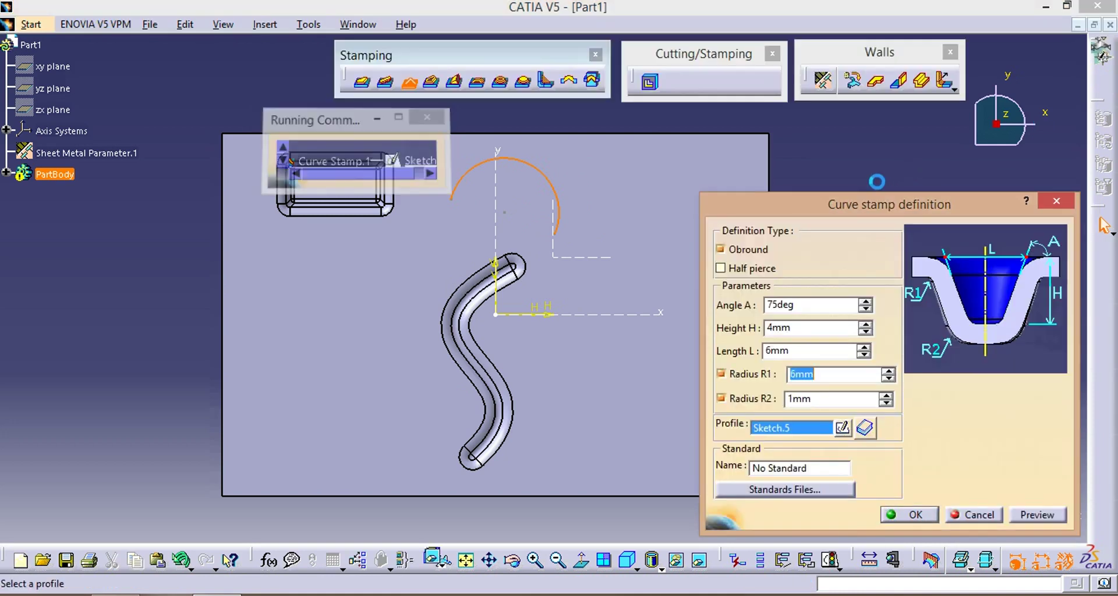
Step: Set the curve stamp's Height H to 6 mm, preview it and inspect the shape from another angle
{"action": "middle_click_drag", "start_coordinate": [548, 251], "coordinate": [527, 285]}
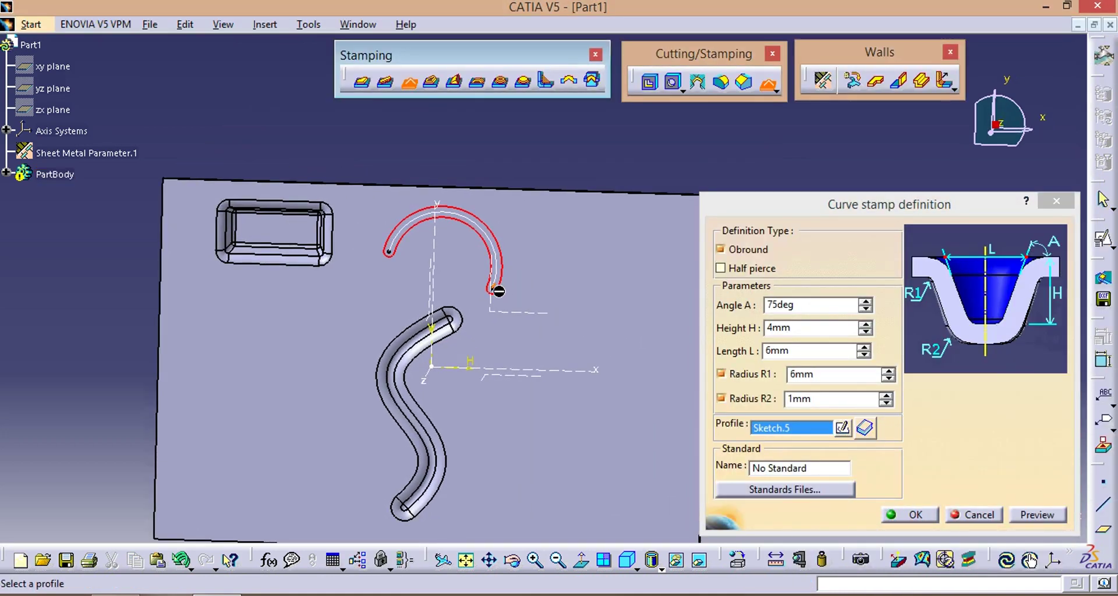
{"action": "double_click", "coordinate": [810, 328]}
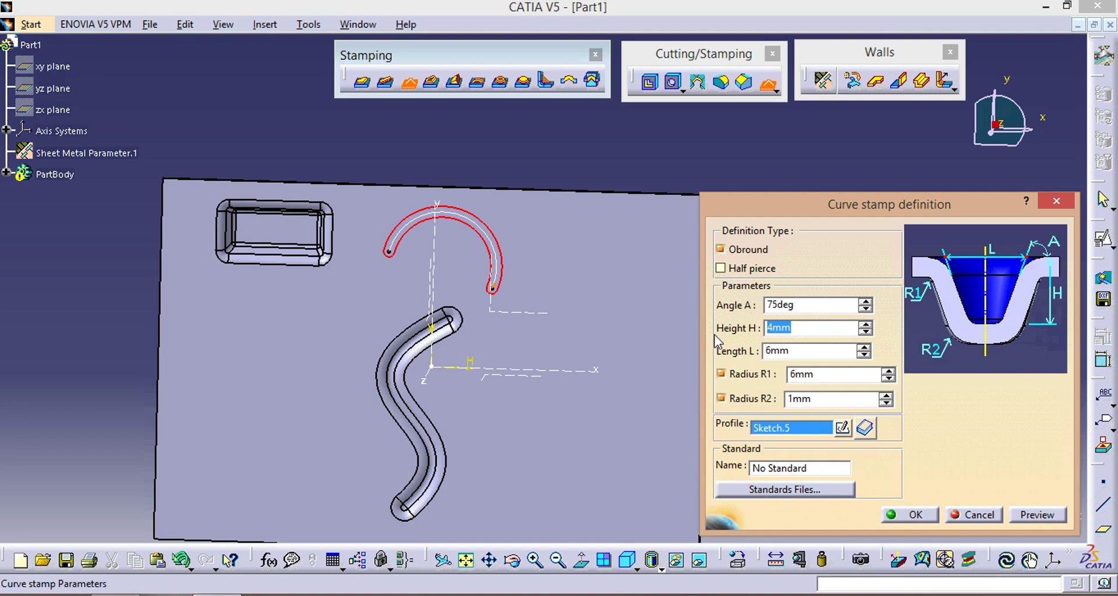
{"action": "type", "text": "6"}
{"action": "left_click", "coordinate": [1044, 512]}
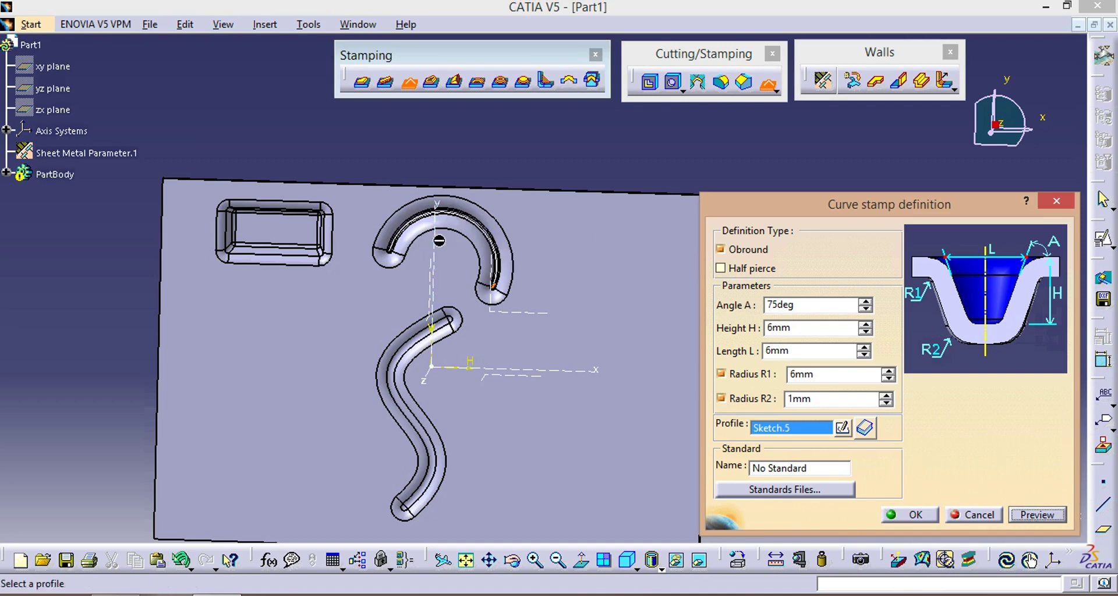
{"action": "middle_click_drag", "start_coordinate": [439, 240], "coordinate": [600, 306]}
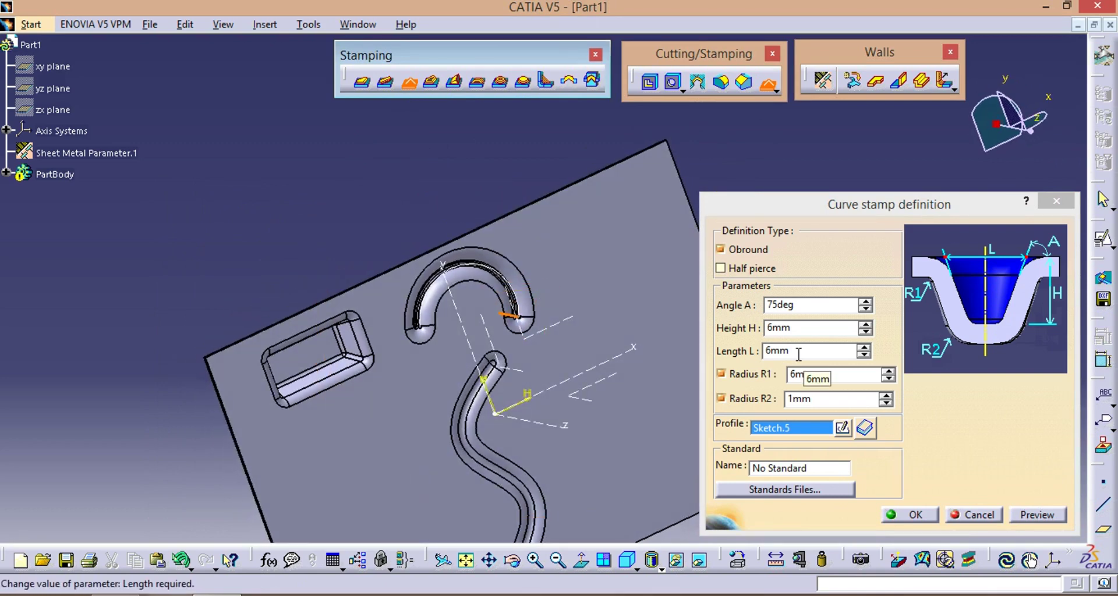
Step: Set the curve stamp's Radius R1 to 3 mm and preview the change
{"action": "double_click", "coordinate": [814, 375]}
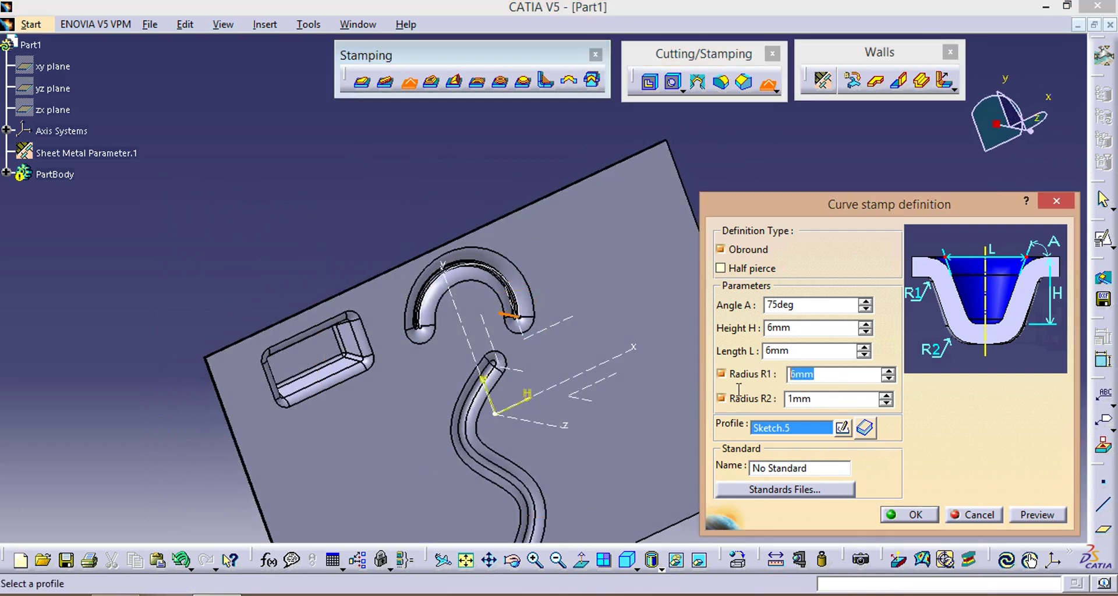
{"action": "type", "text": "3"}
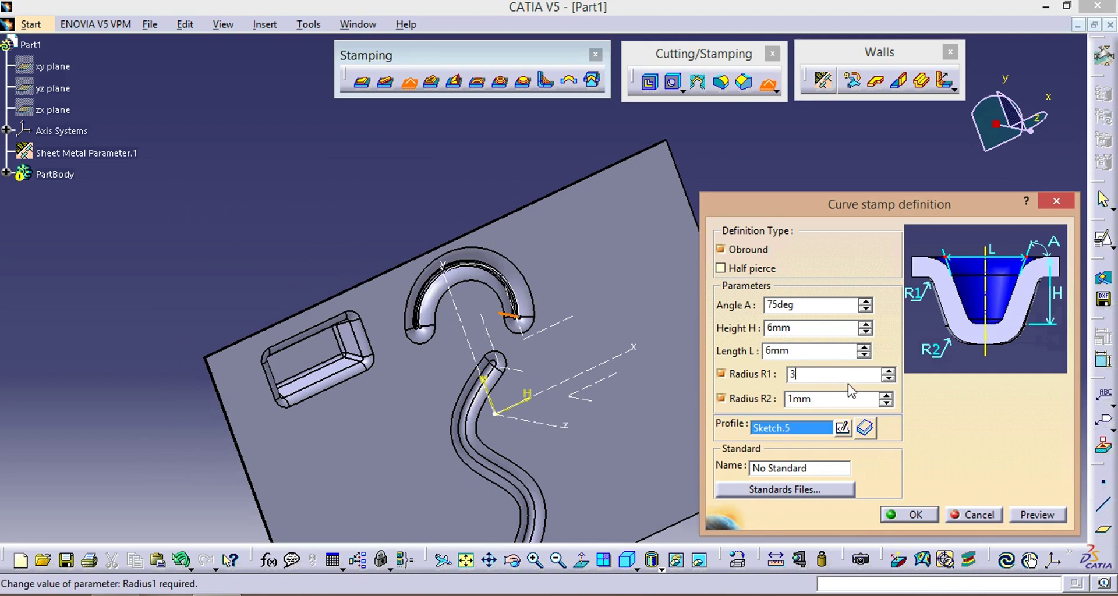
{"action": "left_click", "coordinate": [1028, 516]}
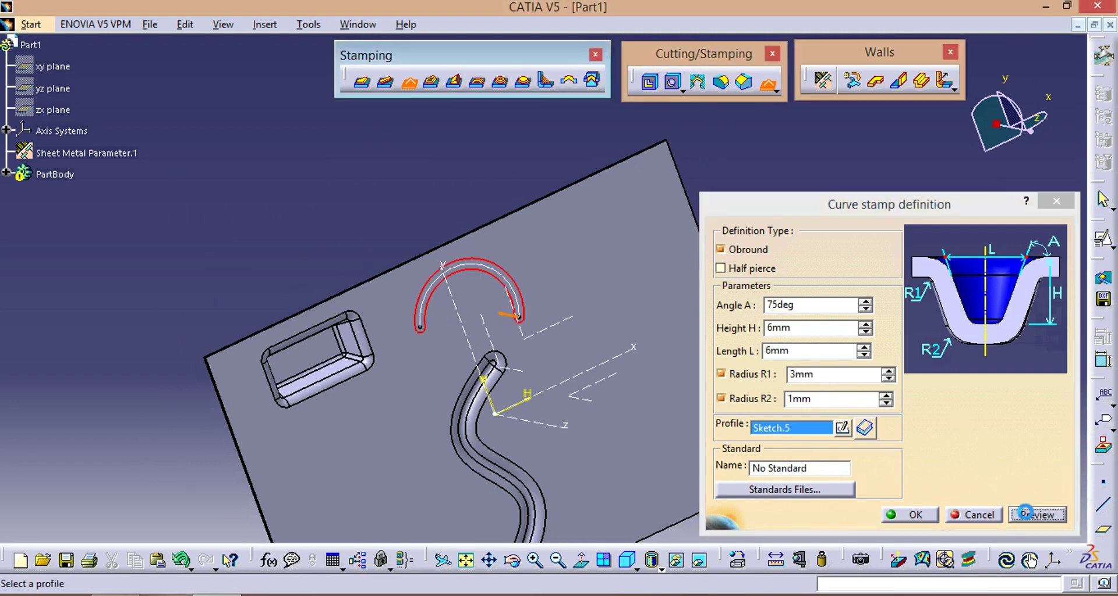
Step: Try a Radius R2 of 3 mm for the curve stamp and preview it
{"action": "double_click", "coordinate": [801, 399]}
{"action": "type", "text": "3"}
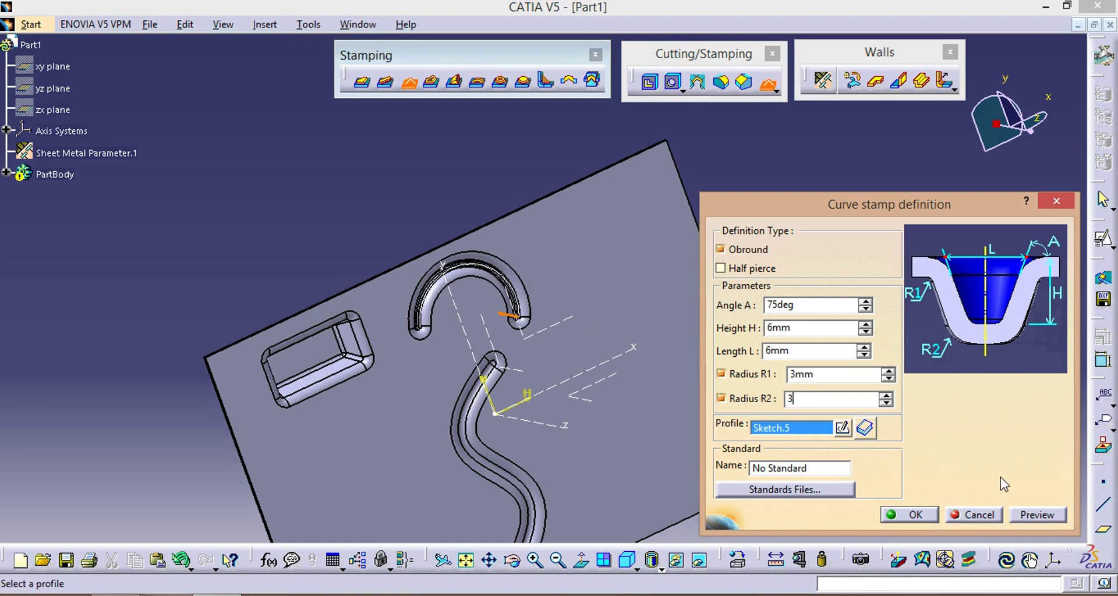
{"action": "left_click", "coordinate": [1036, 516]}
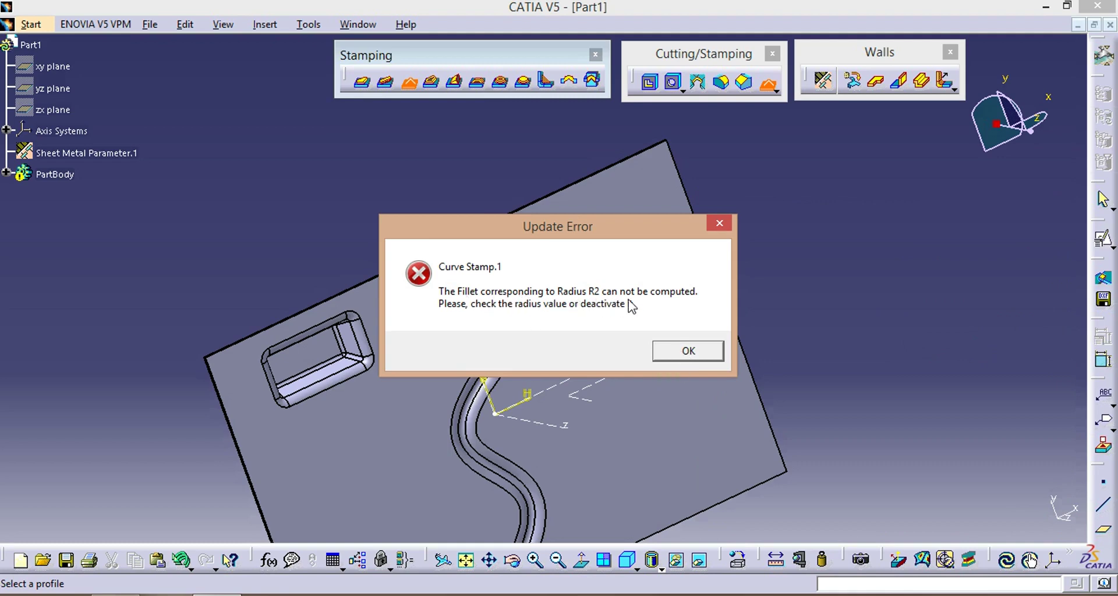
{"action": "left_click", "coordinate": [680, 352]}
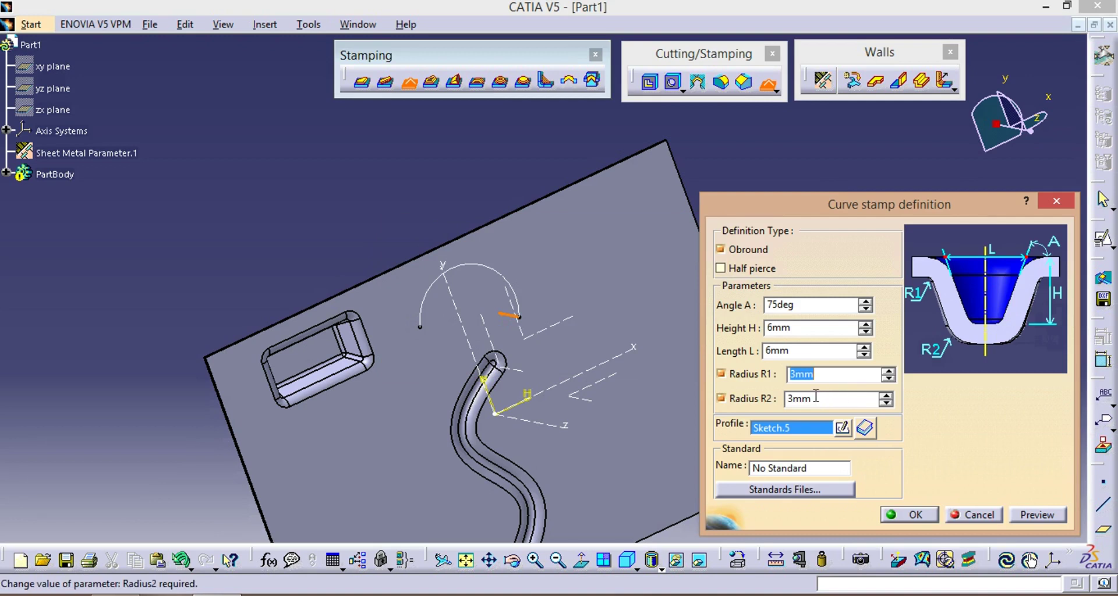
Step: Try a Radius R1 of 4 mm for the curve stamp and preview it
{"action": "type", "text": "4"}
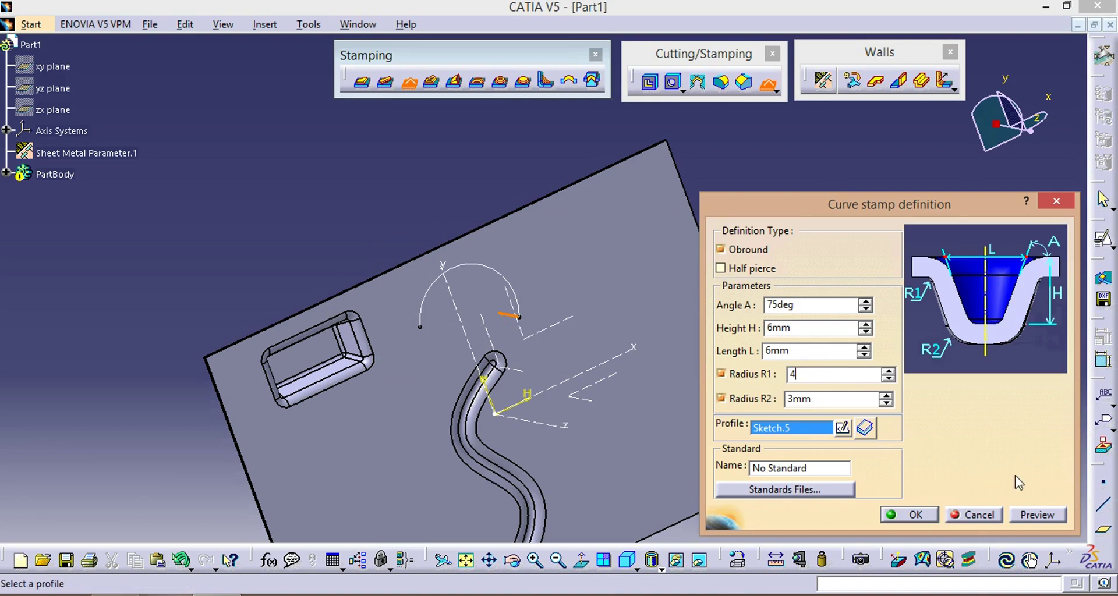
{"action": "left_click", "coordinate": [1033, 518]}
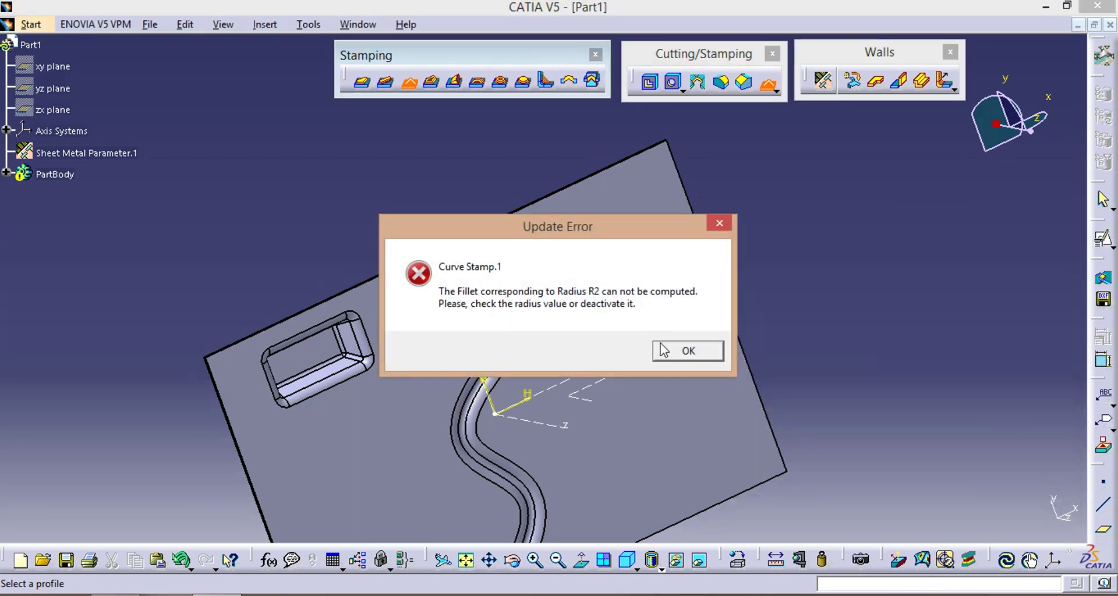
{"action": "left_click", "coordinate": [687, 351]}
Step: Try reducing the curve stamp's Radius R2 to 2 mm and preview it again
{"action": "double_click", "coordinate": [819, 400]}
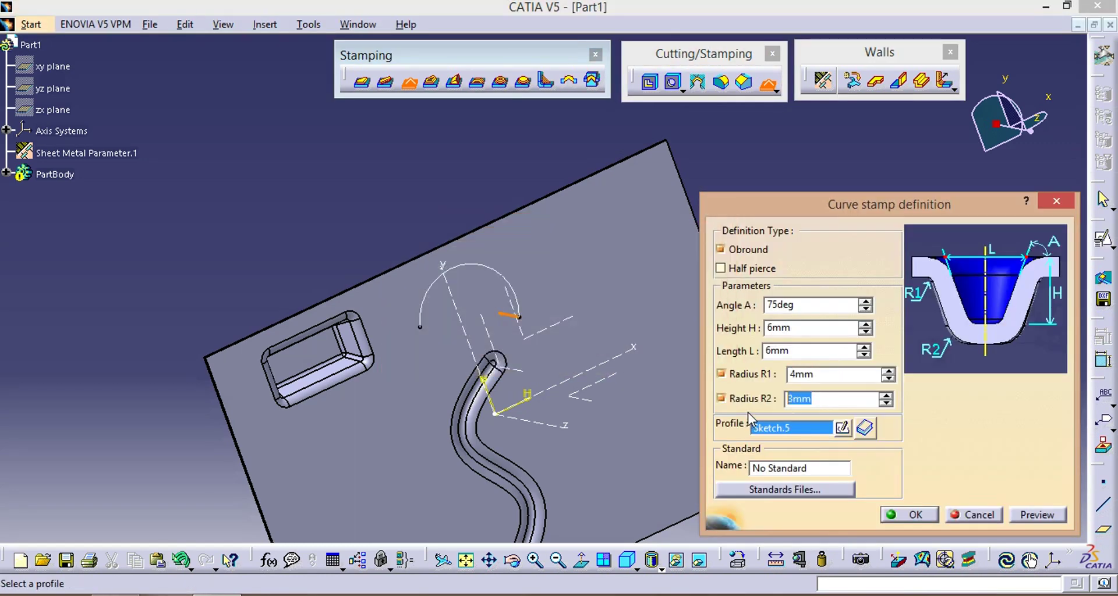
{"action": "type", "text": "2"}
{"action": "left_click", "coordinate": [1042, 517]}
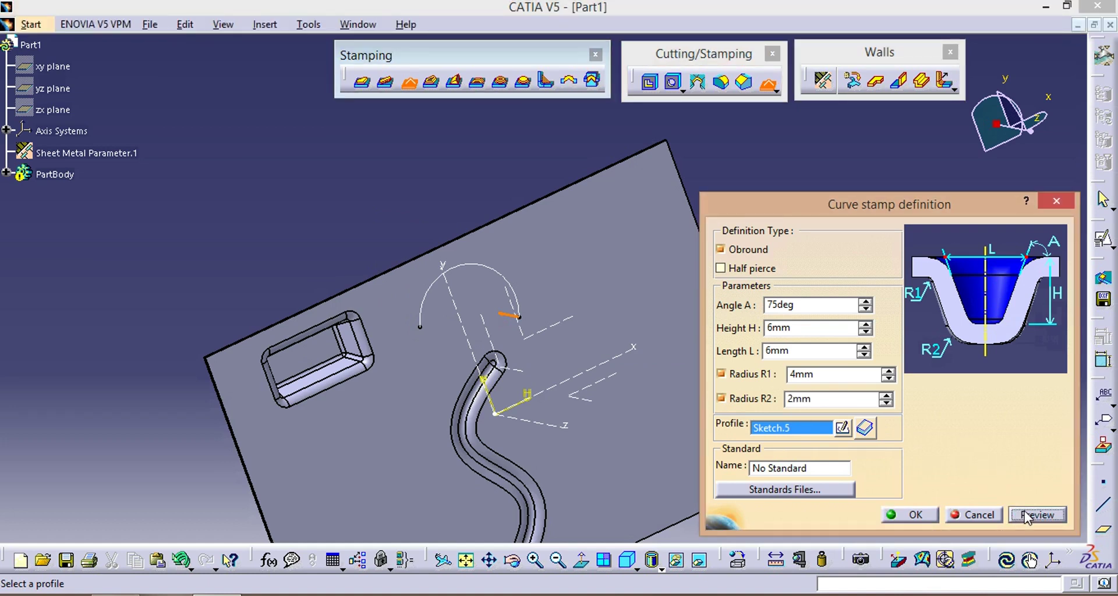
{"action": "left_click", "coordinate": [1027, 516]}
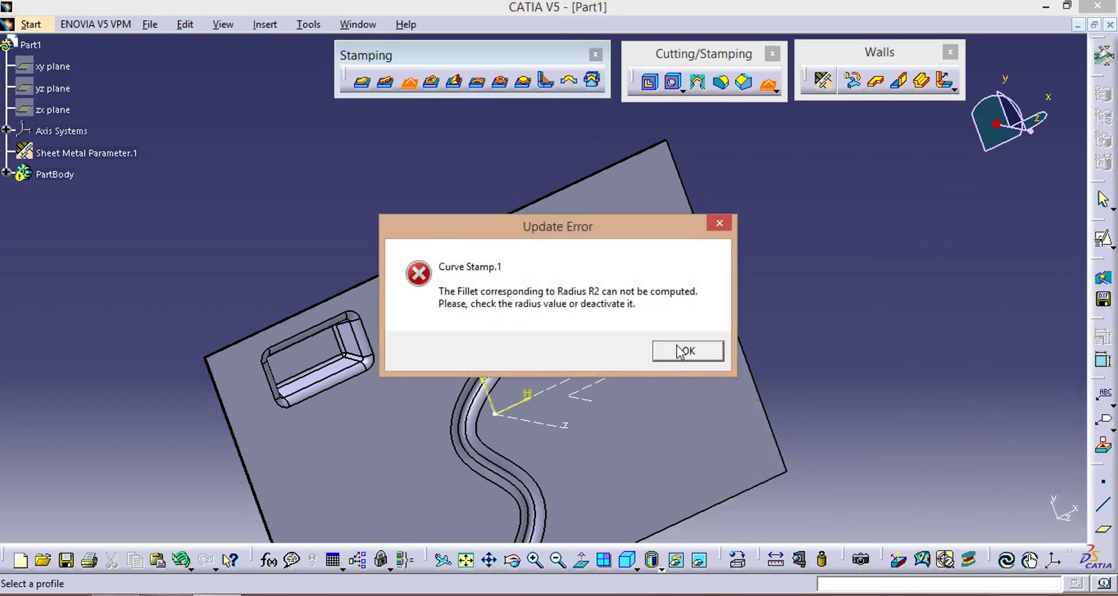
{"action": "left_click", "coordinate": [683, 349]}
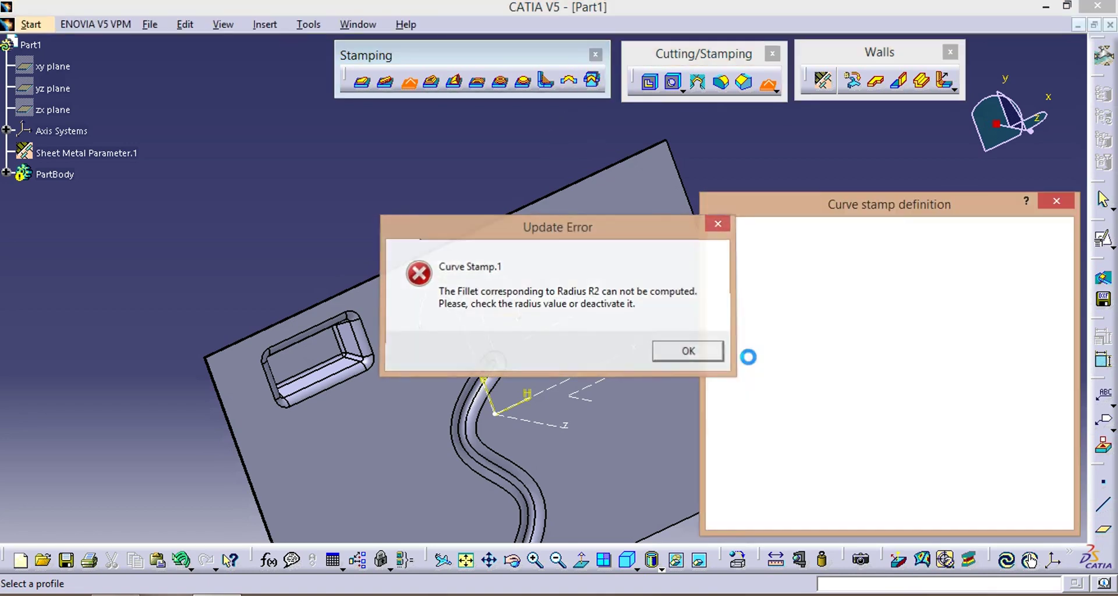
Step: Set the curve stamp's Radius R2 to 1 mm and Radius R1 to 3 mm, and preview it
{"action": "key", "text": "Tab"}
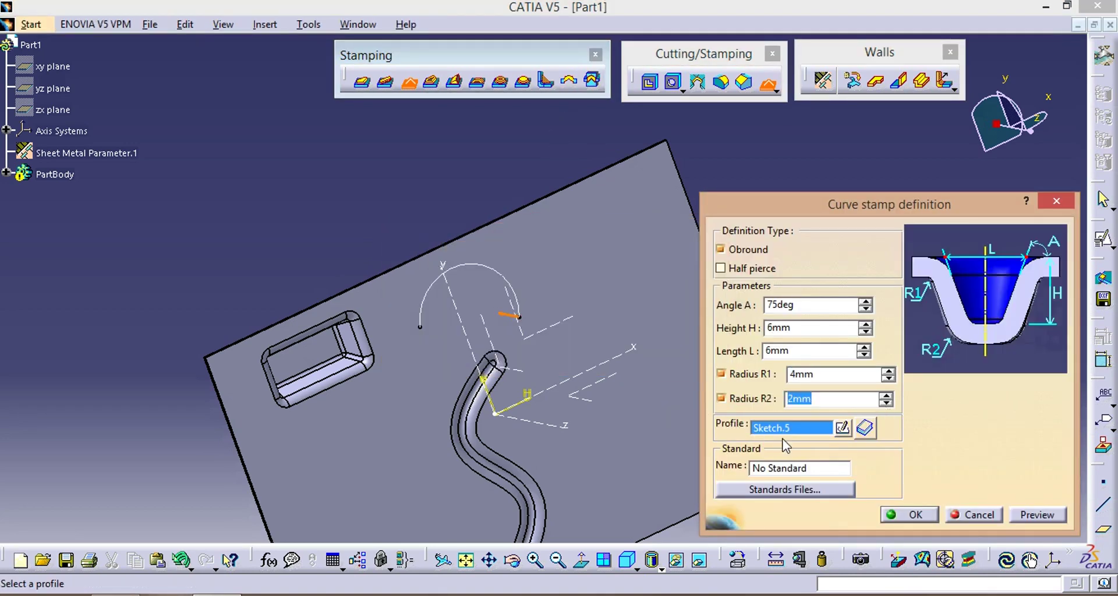
{"action": "type", "text": "1"}
{"action": "left_click", "coordinate": [839, 375]}
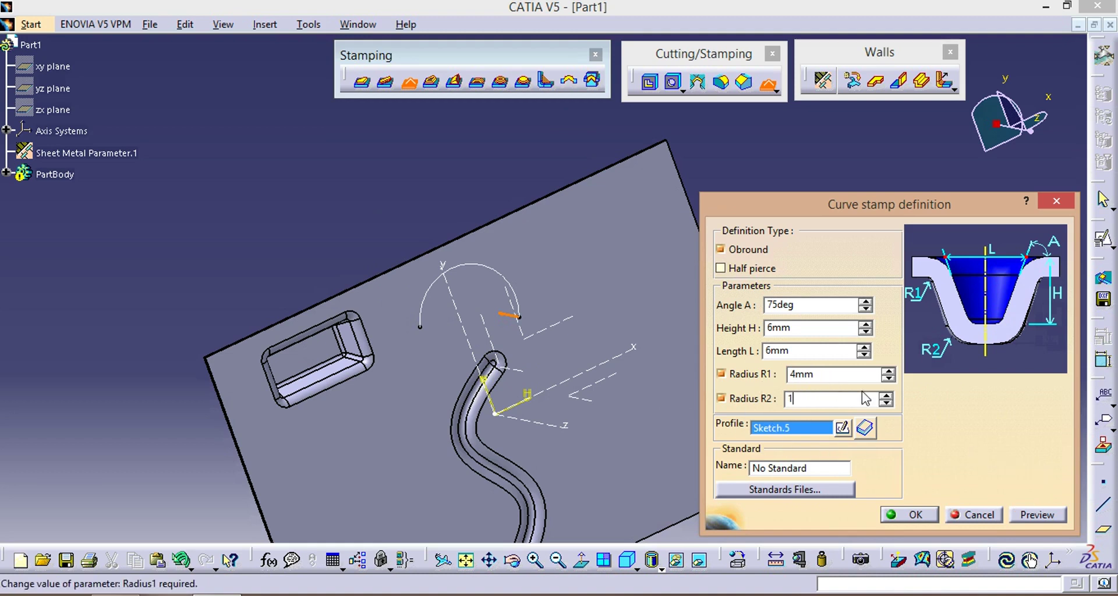
{"action": "double_click", "coordinate": [827, 376]}
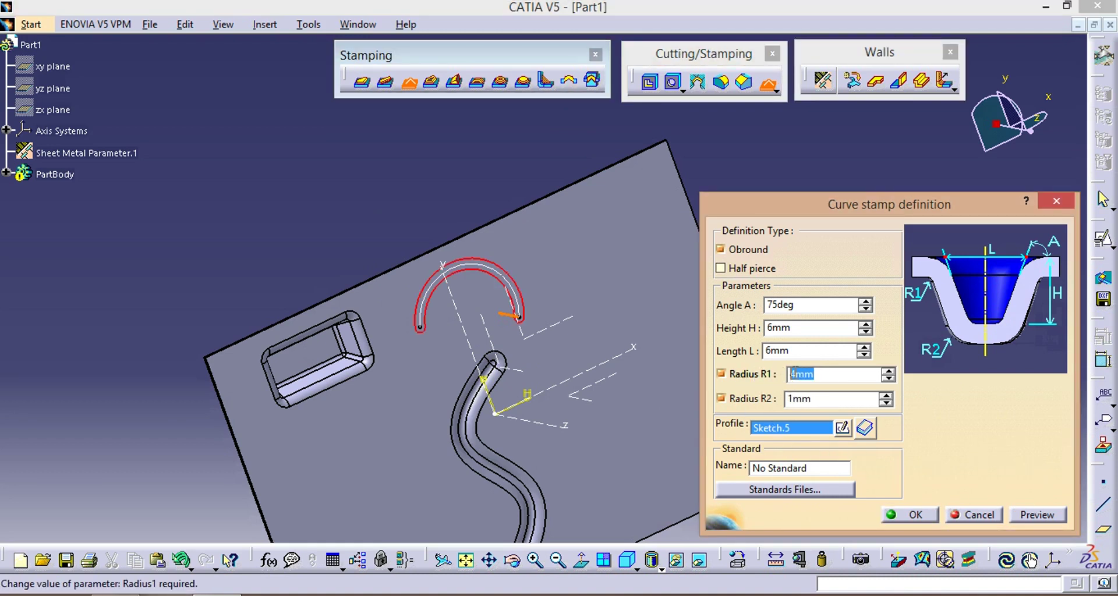
{"action": "type", "text": "3"}
{"action": "left_click", "coordinate": [1038, 515]}
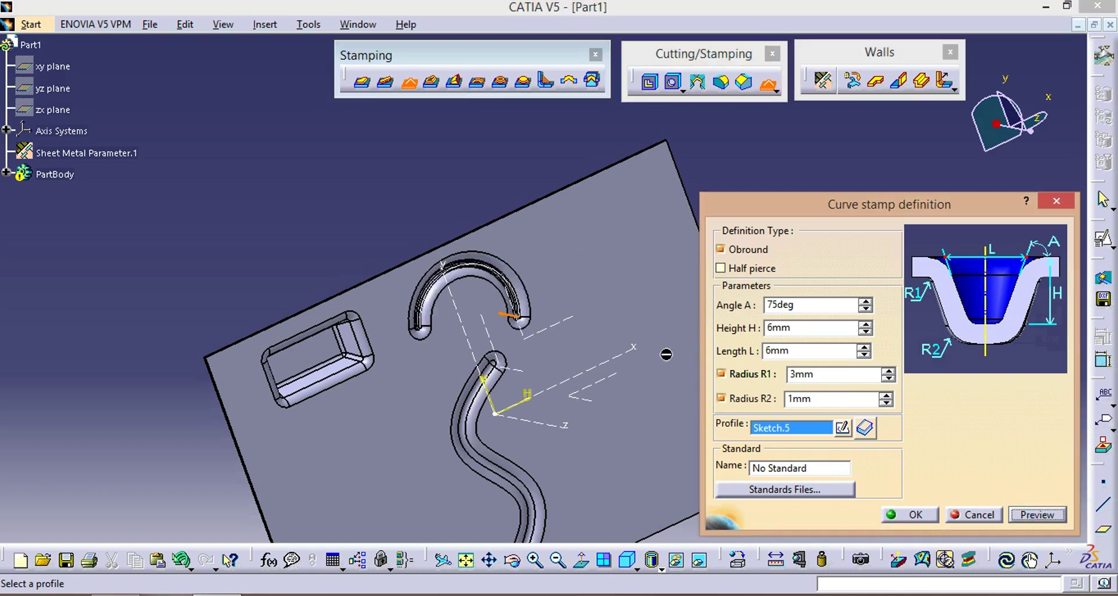
Step: Create the curve stamp, dismiss the update diagnosis for Wall.2 and inspect the stamp from different angles
{"action": "left_click", "coordinate": [905, 514]}
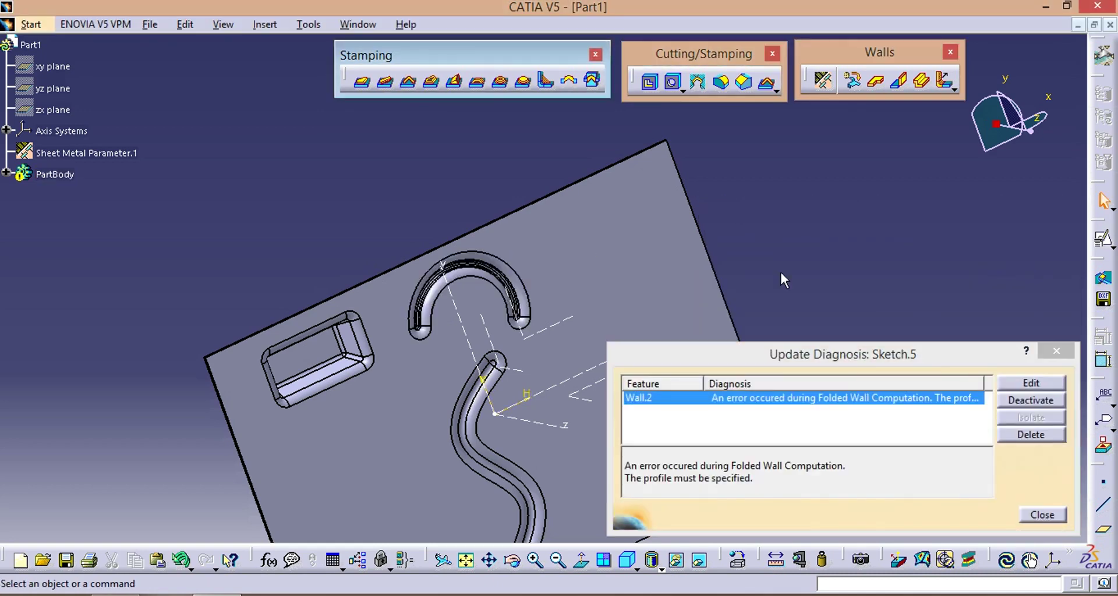
{"action": "left_click", "coordinate": [1042, 515]}
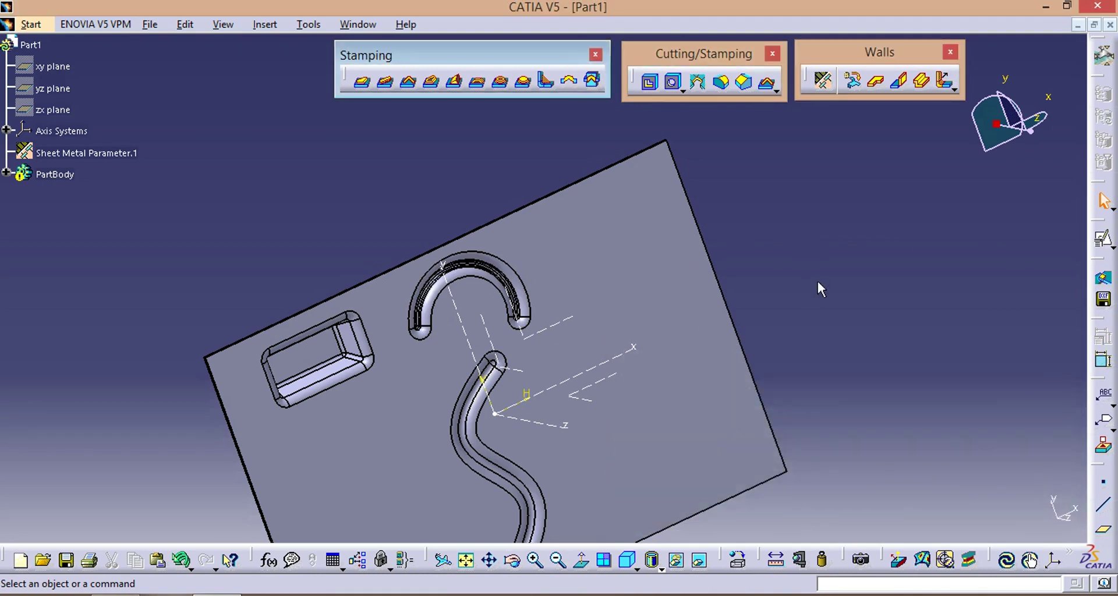
{"action": "middle_click_drag", "start_coordinate": [797, 323], "coordinate": [738, 429]}
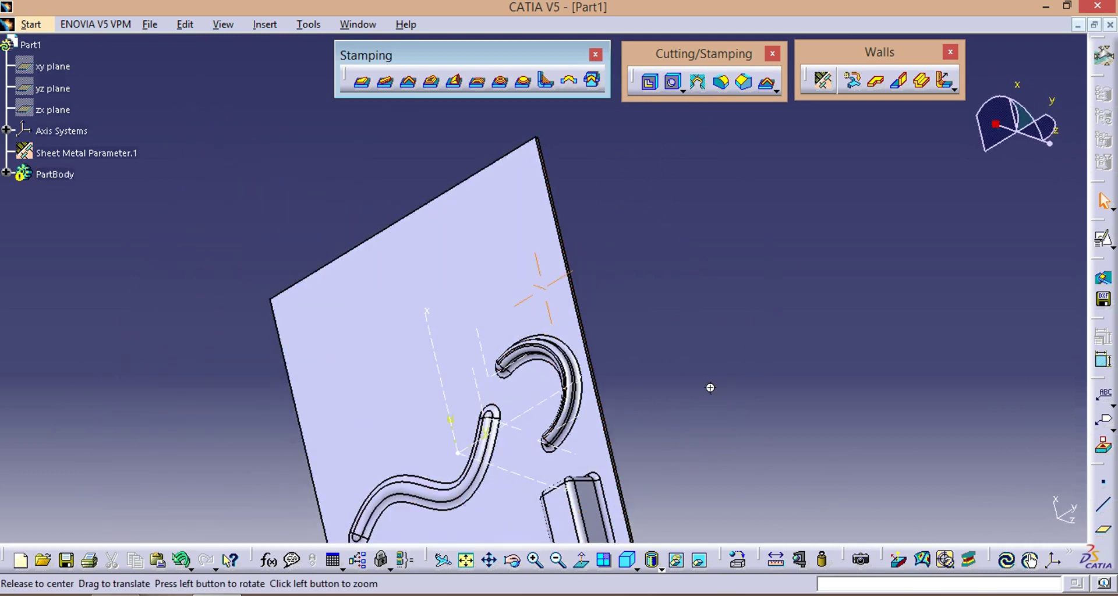
{"action": "middle_click_drag", "start_coordinate": [711, 387], "coordinate": [350, 167]}
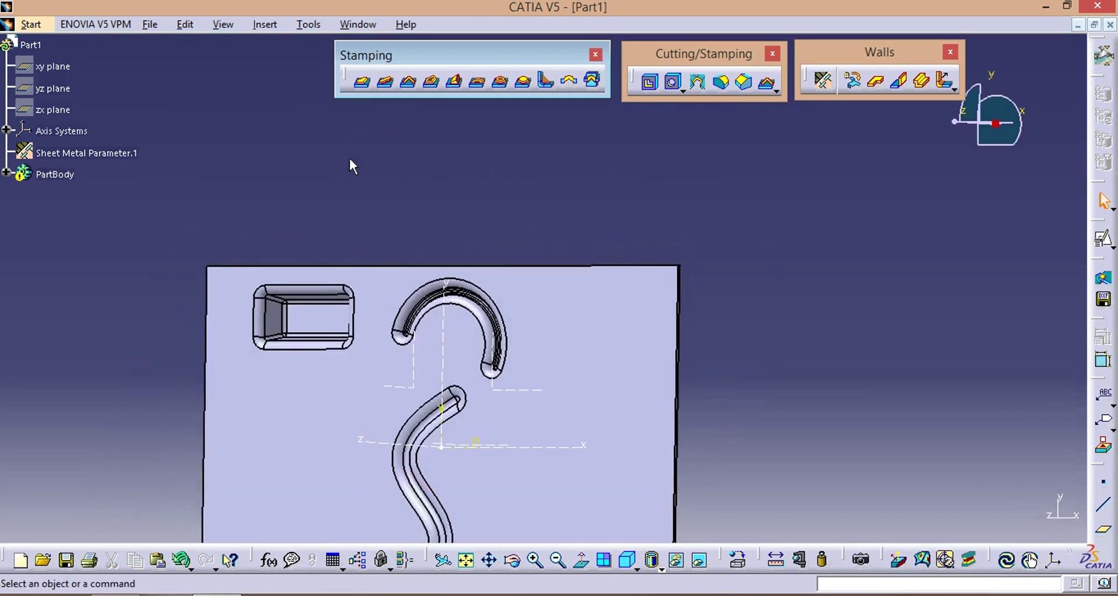
{"action": "middle_click_drag", "start_coordinate": [479, 332], "coordinate": [594, 354]}
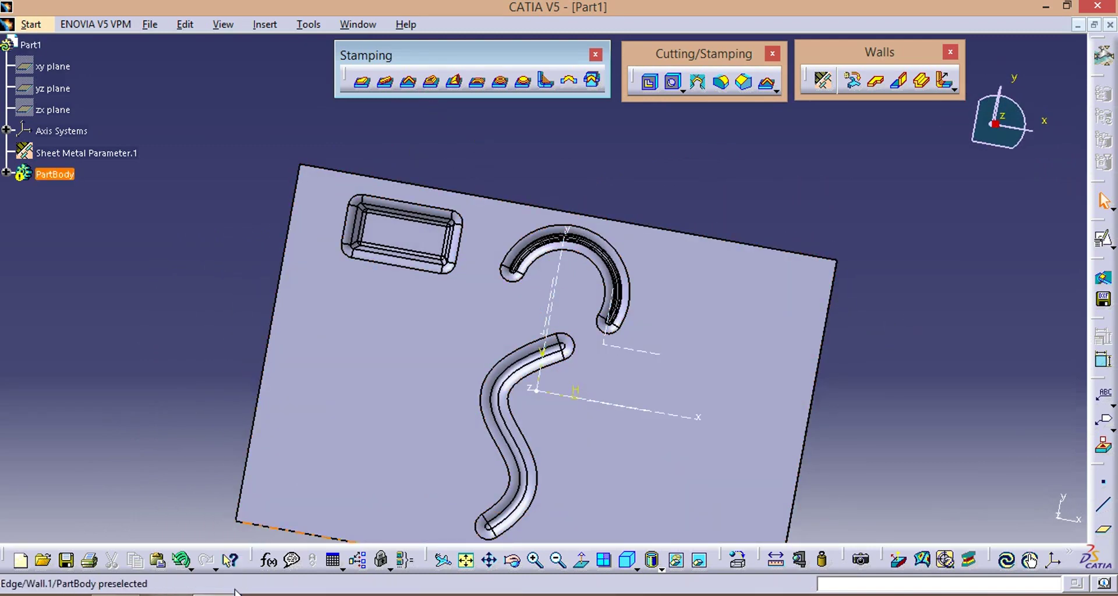
Step: Switch to the Notepad topic list, highlight item "4. FLANGE CUT OUT." and return to CATIA V5
{"action": "key", "text": "alt+Tab"}
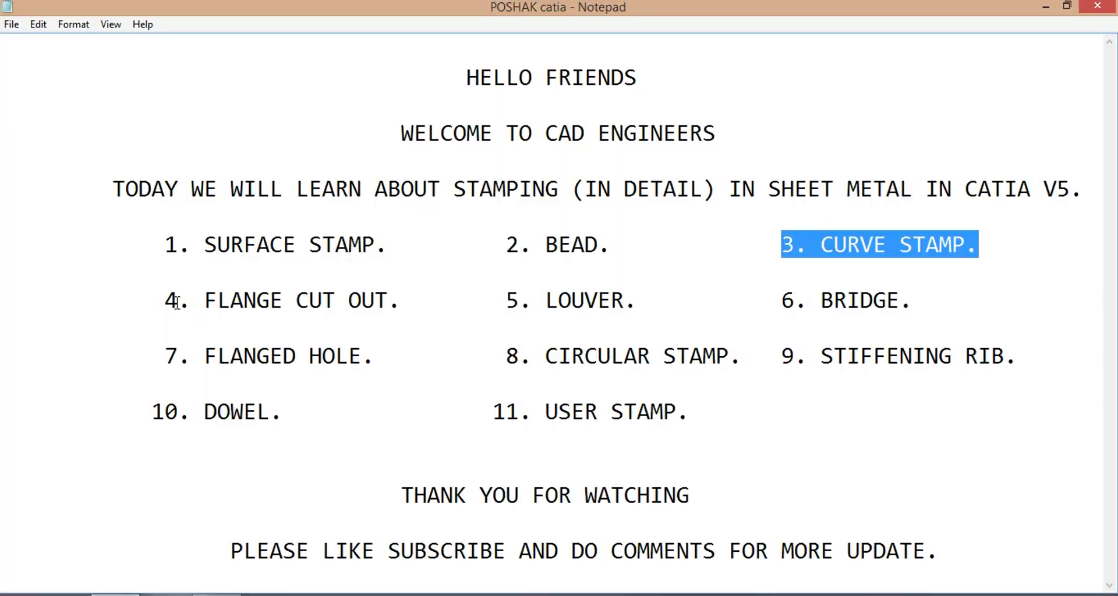
{"action": "left_click_drag", "start_coordinate": [164, 303], "coordinate": [415, 300]}
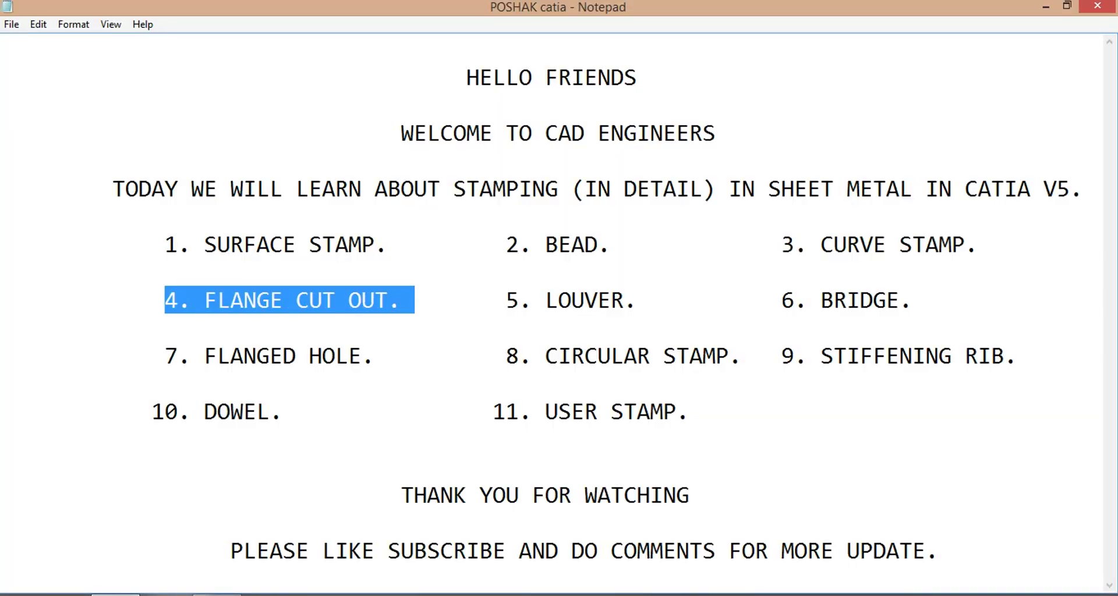
{"action": "mouse_move", "coordinate": [216, 594]}
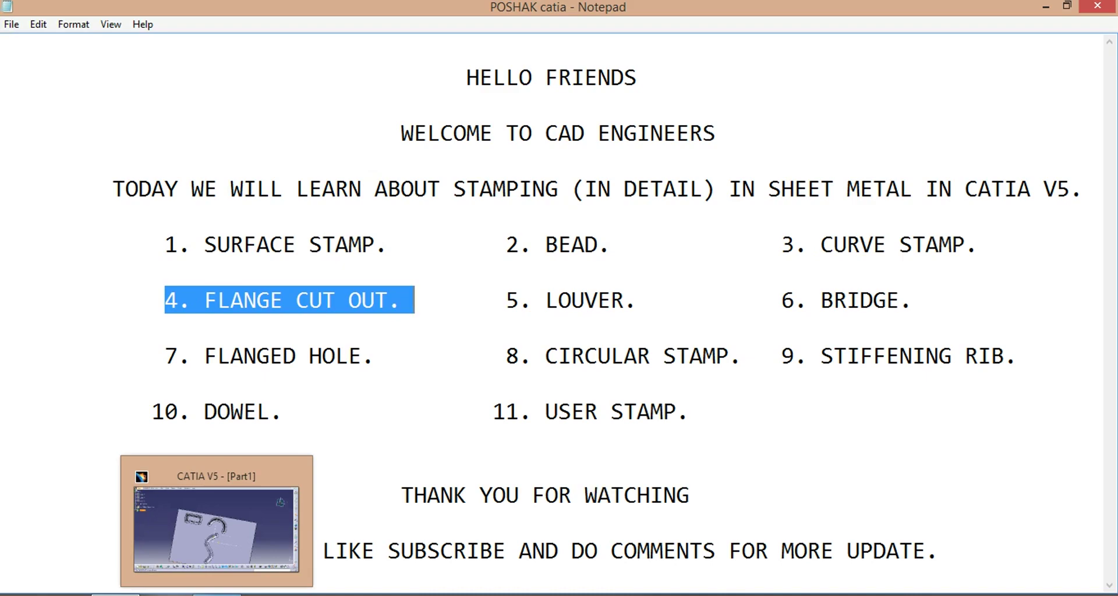
{"action": "left_click", "coordinate": [217, 594]}
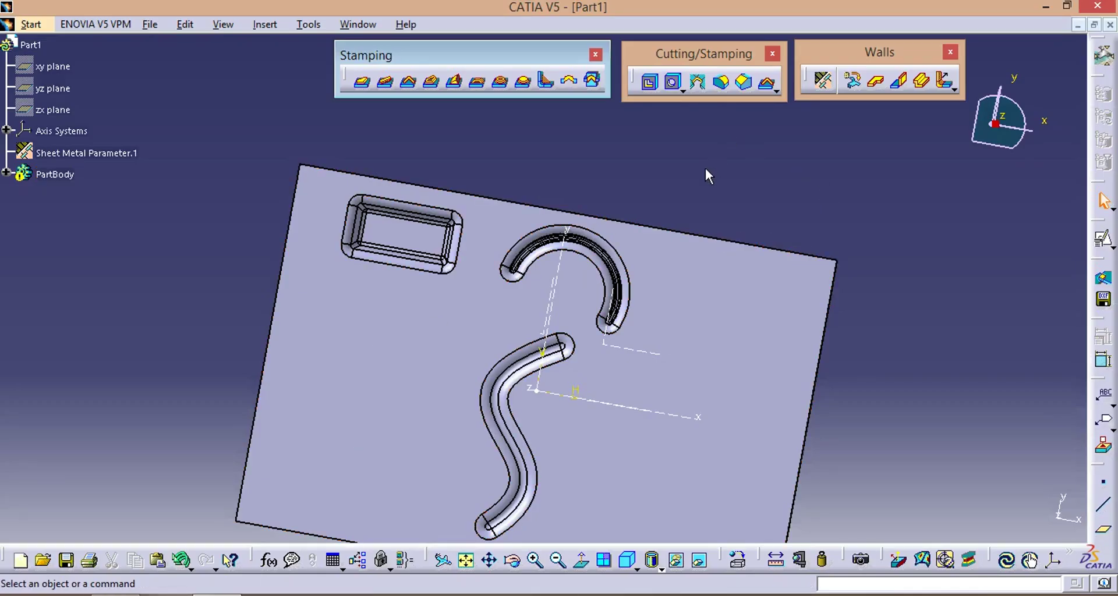
Step: Start a flanged cutout and sketch a circle on the plate face beside the open end of the curved arc stamp as its profile
{"action": "left_click", "coordinate": [432, 84]}
{"action": "middle_click_drag", "start_coordinate": [698, 315], "coordinate": [596, 261]}
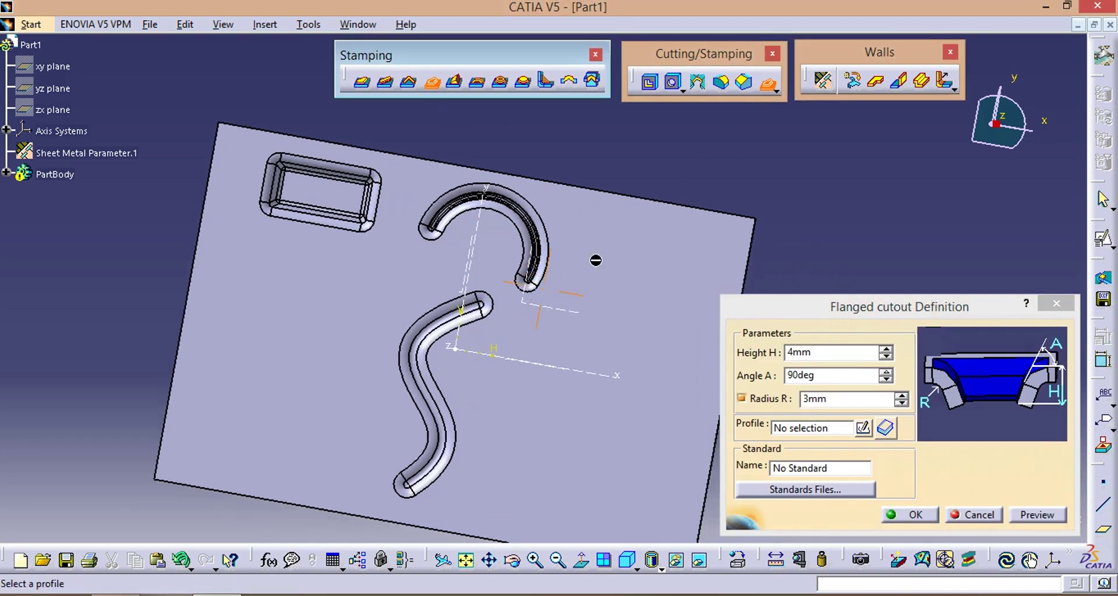
{"action": "left_click", "coordinate": [863, 430]}
{"action": "left_click", "coordinate": [662, 314]}
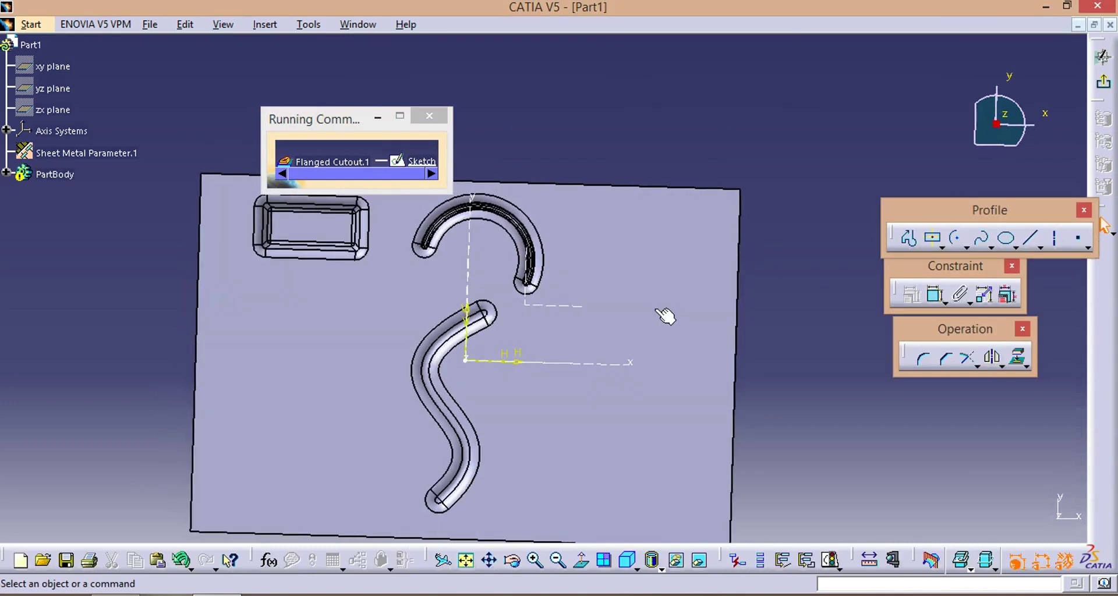
{"action": "left_click", "coordinate": [967, 247]}
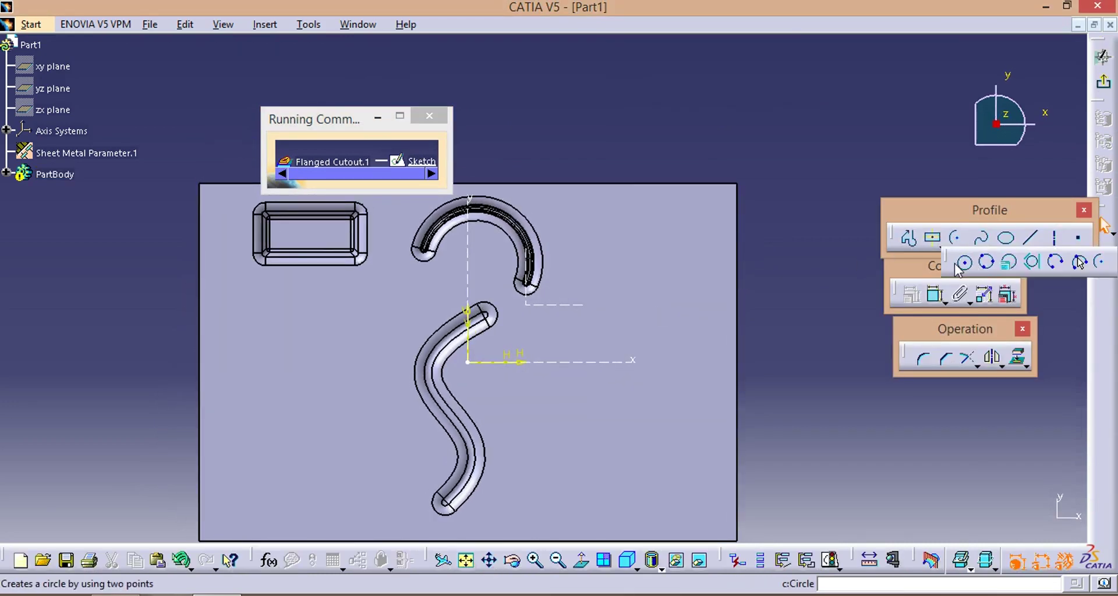
{"action": "left_click", "coordinate": [961, 264]}
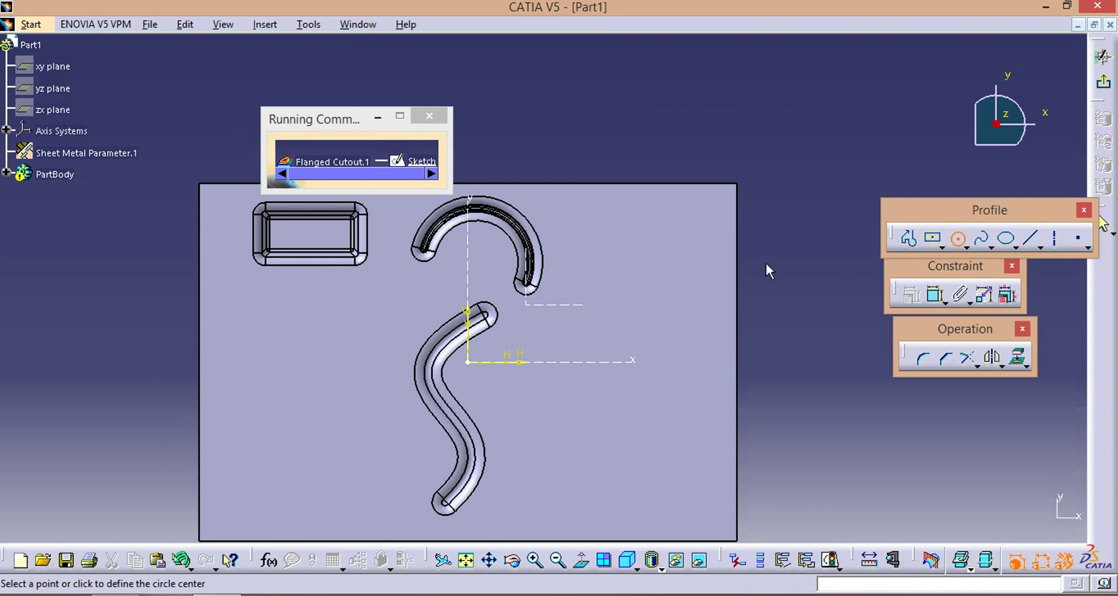
{"action": "left_click", "coordinate": [641, 247]}
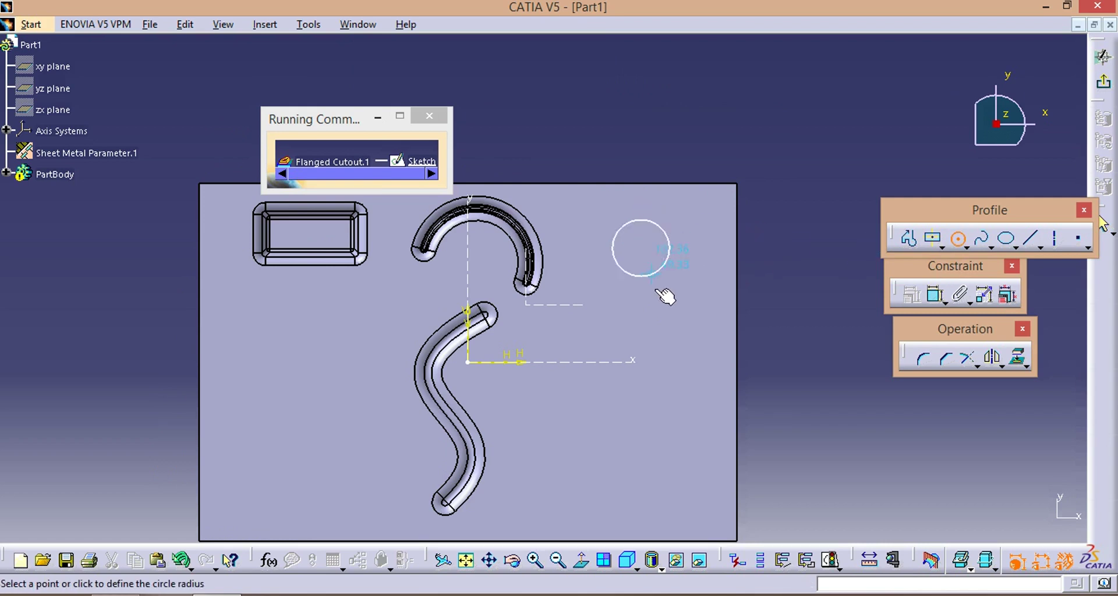
{"action": "left_click", "coordinate": [668, 275]}
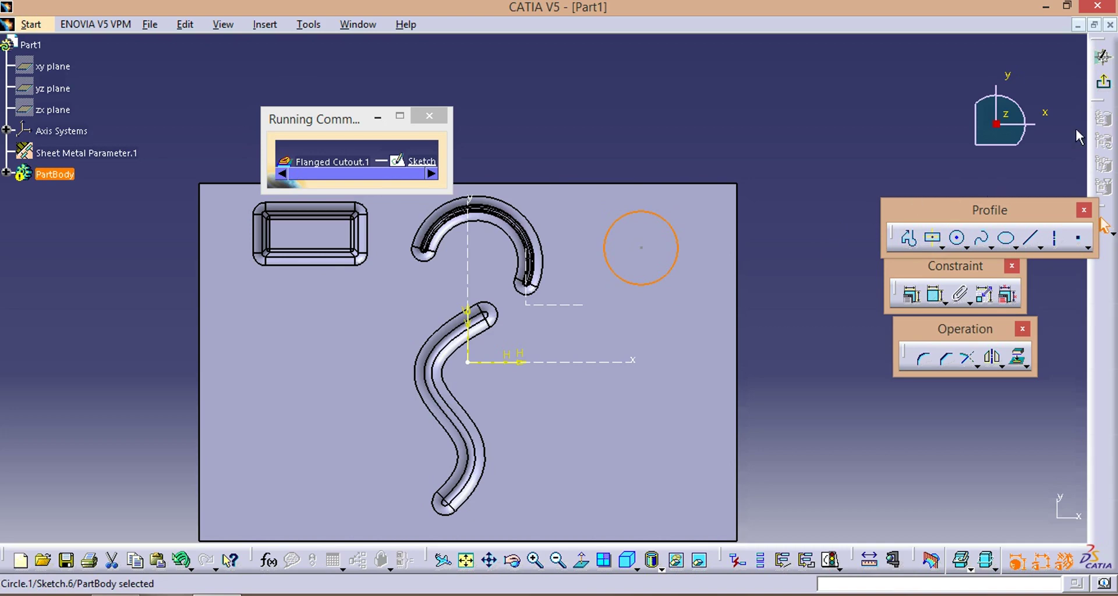
{"action": "left_click", "coordinate": [1104, 81]}
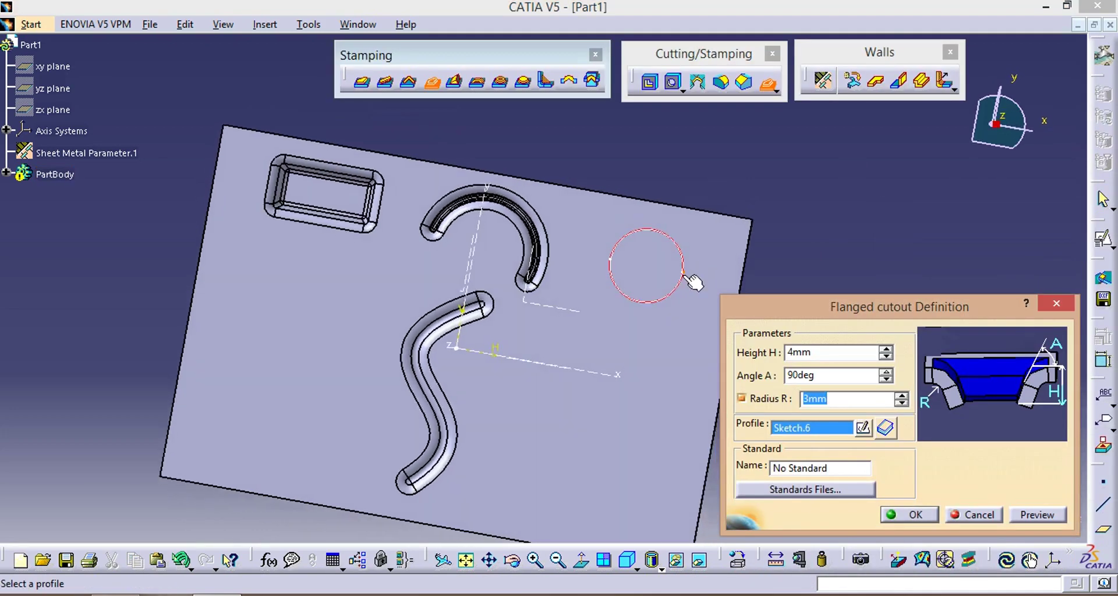
Step: Try a Height H of 10 mm for the flanged cutout and preview it from the side
{"action": "middle_click_drag", "start_coordinate": [693, 282], "coordinate": [504, 301]}
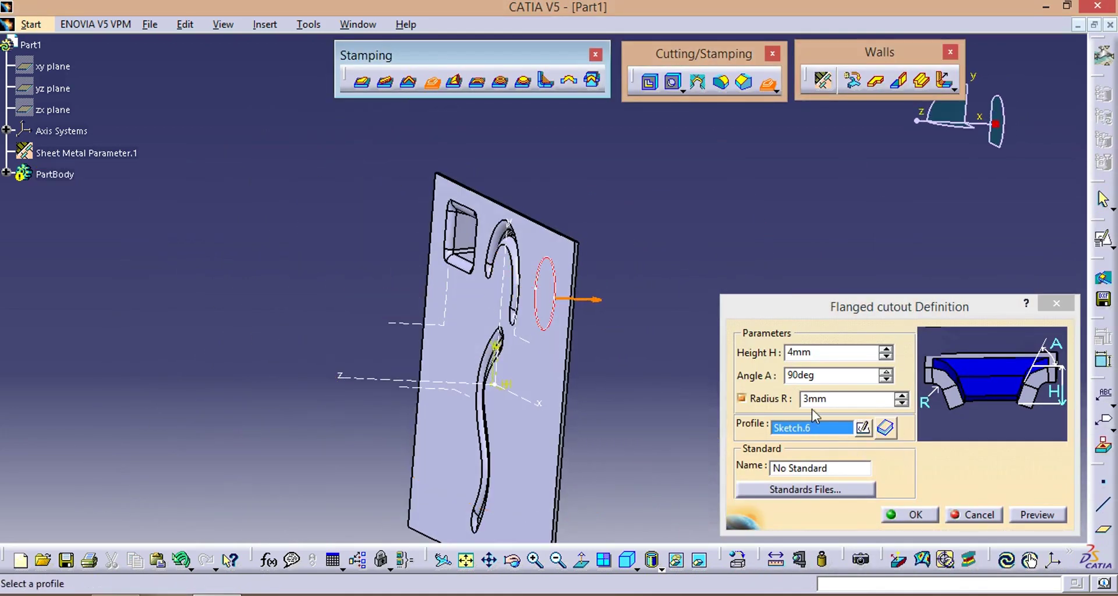
{"action": "double_click", "coordinate": [801, 352]}
{"action": "type", "text": "1"}
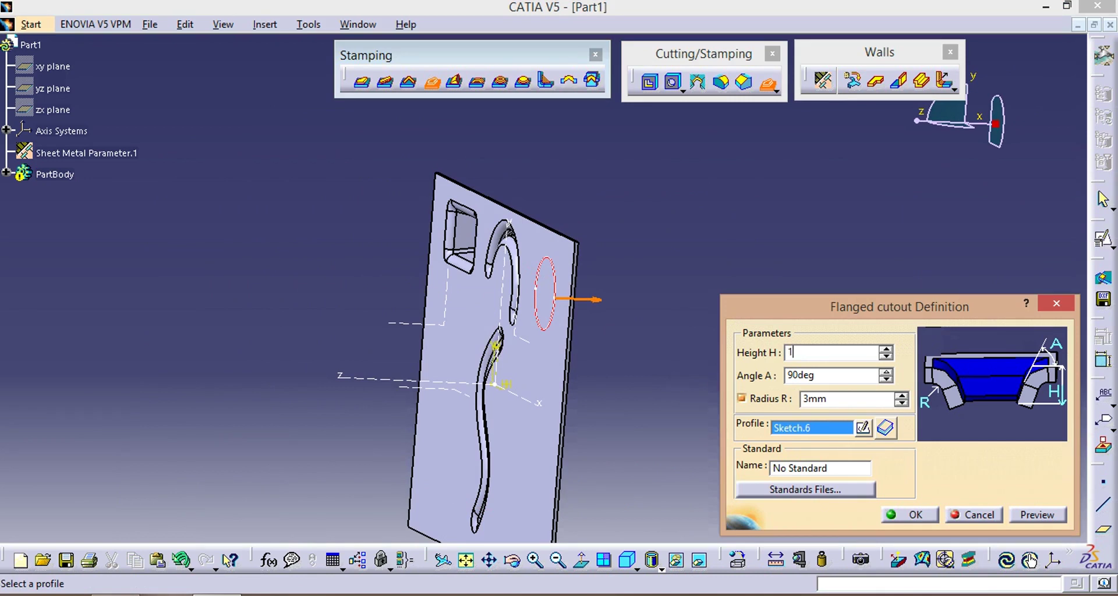
{"action": "type", "text": "0mm"}
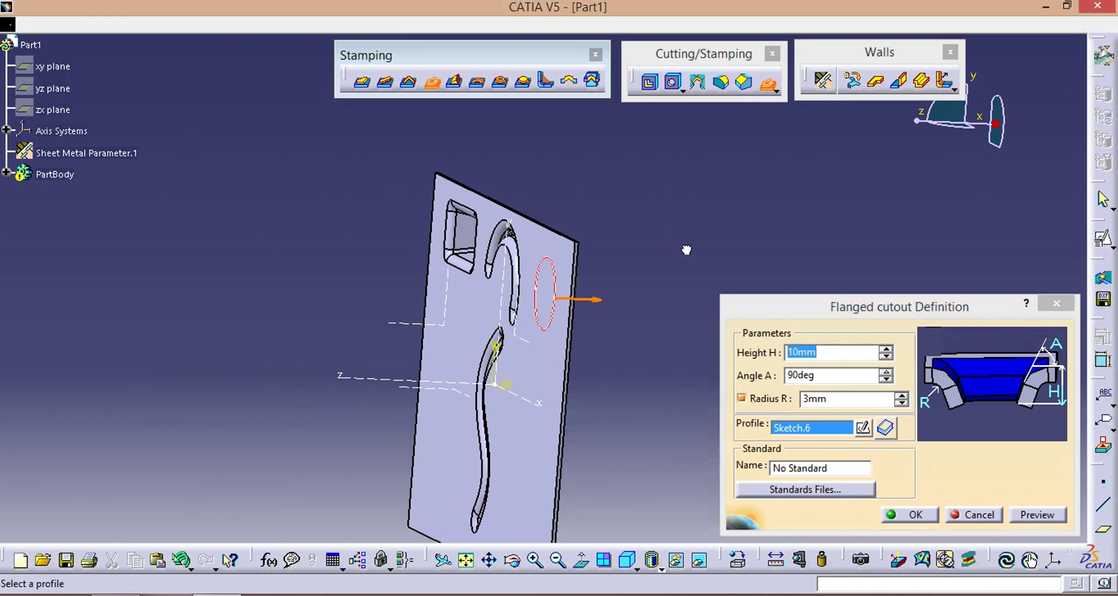
{"action": "left_click", "coordinate": [1043, 515]}
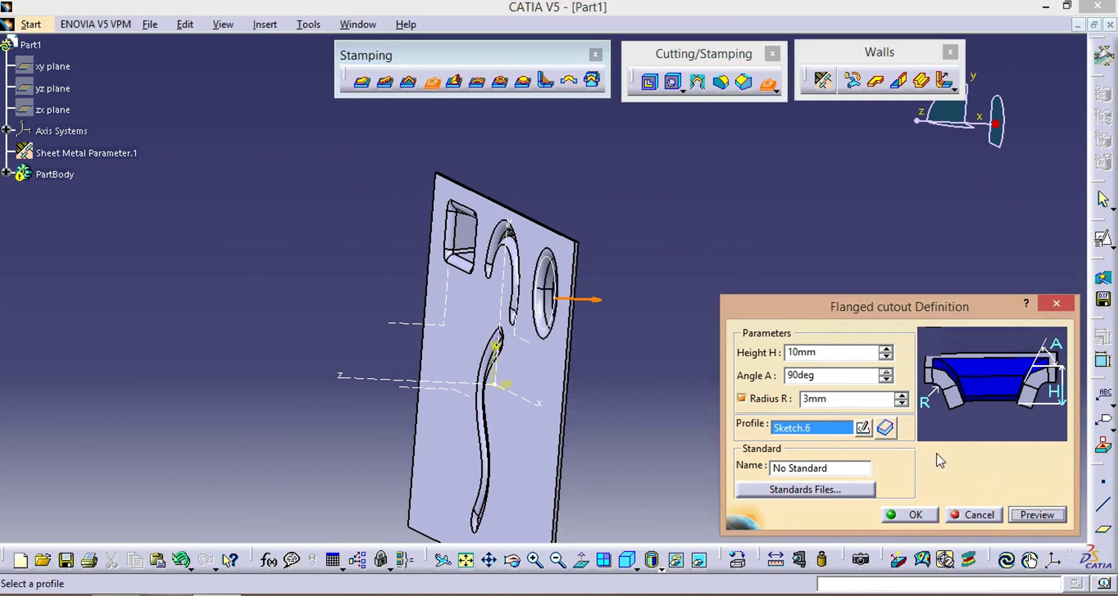
{"action": "middle_click_drag", "start_coordinate": [619, 270], "coordinate": [563, 294]}
Step: Try raising the flanged cutout's Height H to 30 mm, preview it and dismiss the update error
{"action": "double_click", "coordinate": [809, 353]}
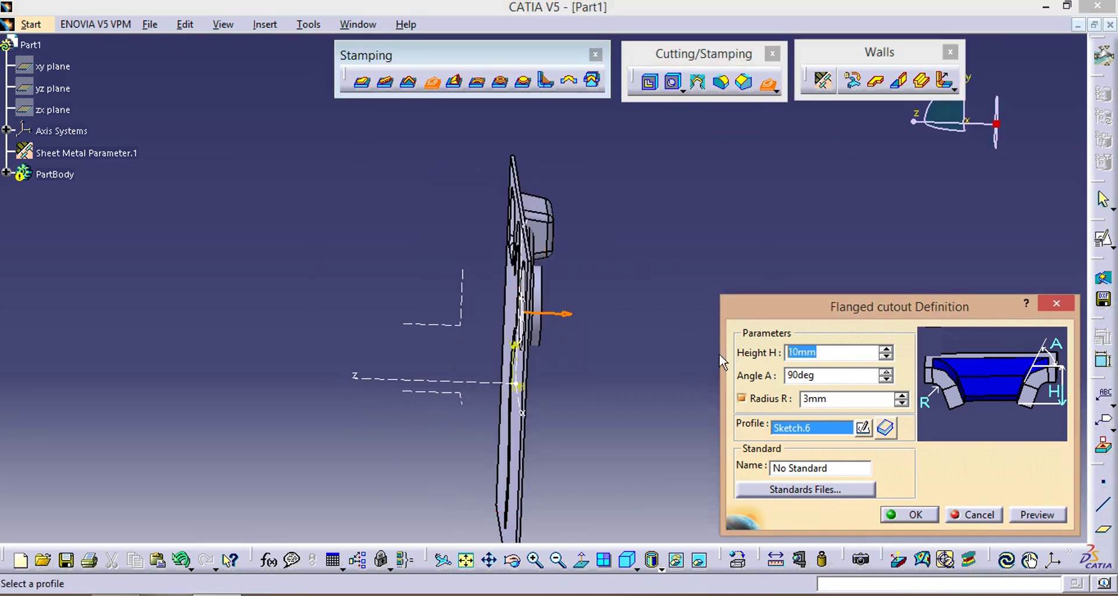
{"action": "type", "text": "30"}
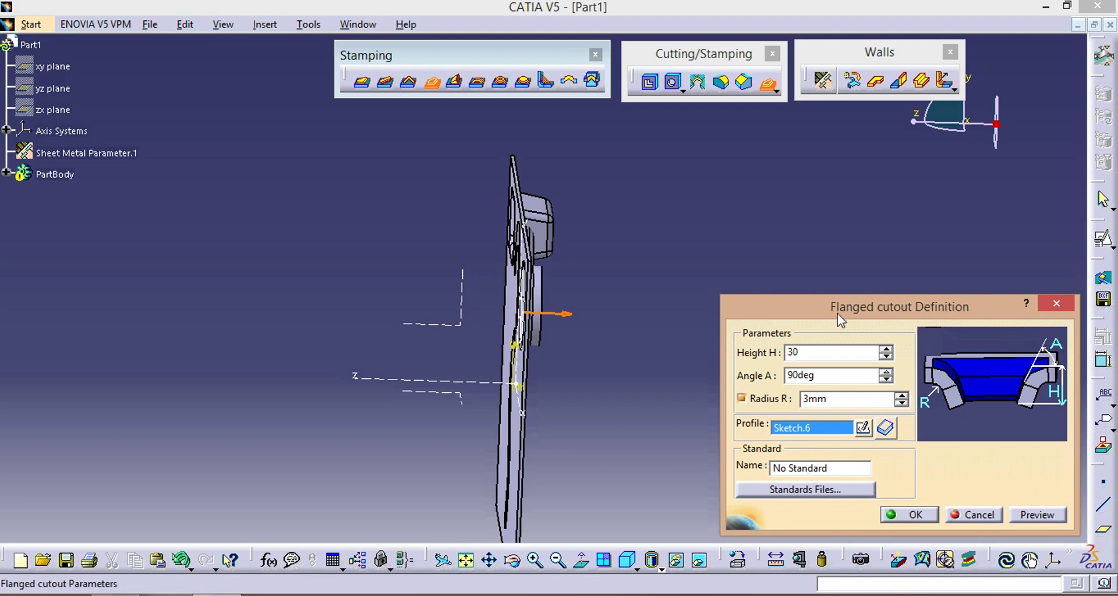
{"action": "left_click", "coordinate": [1040, 515]}
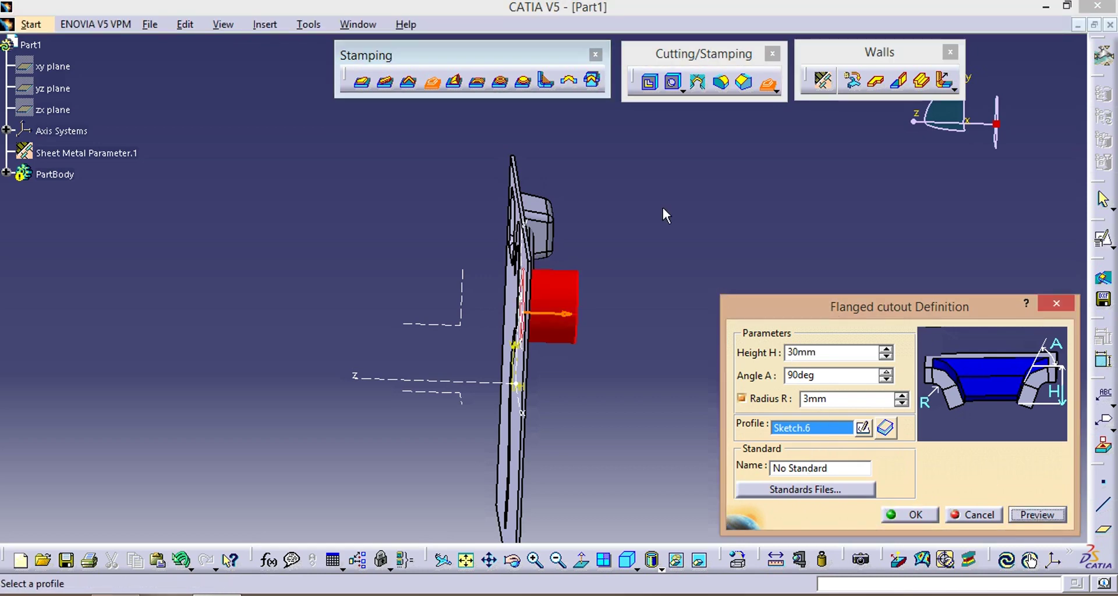
{"action": "left_click", "coordinate": [1038, 515]}
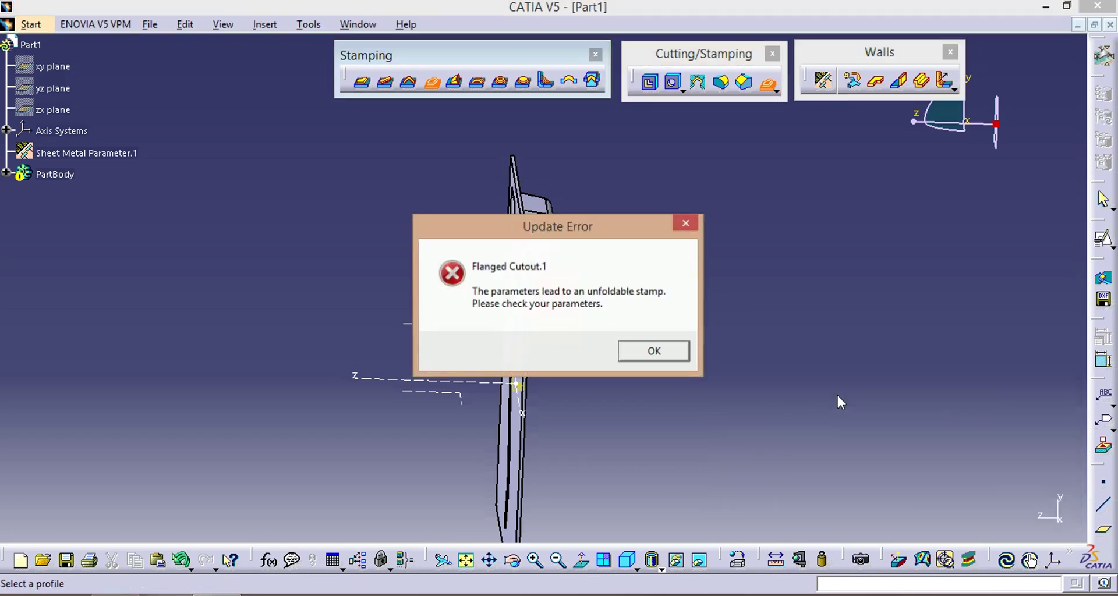
{"action": "left_click", "coordinate": [649, 356]}
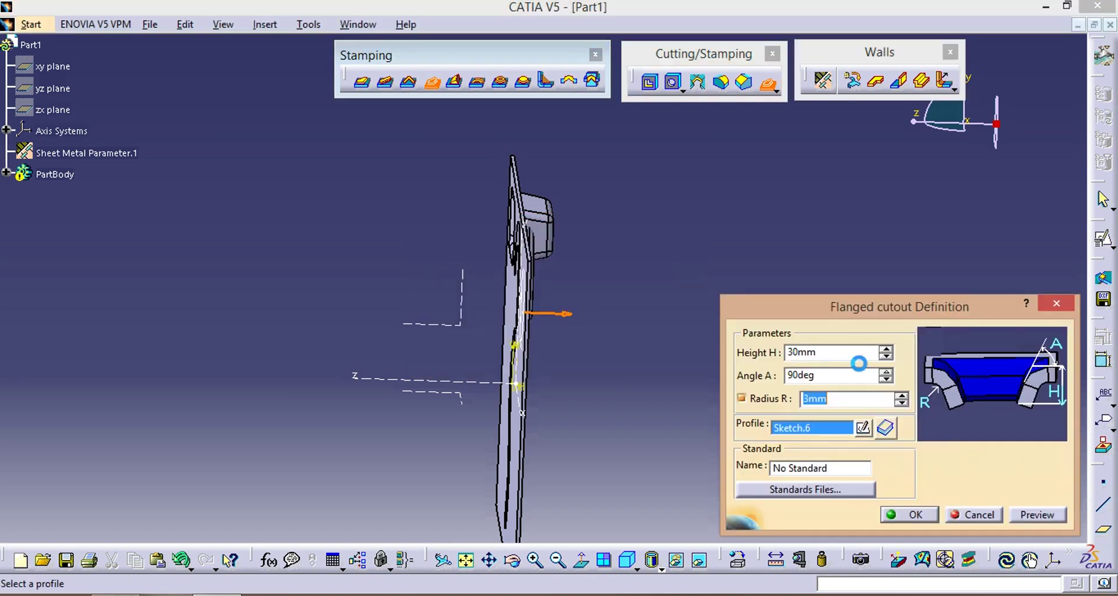
Step: Try creating the flanged cutout with a Height H of 25 mm and dismiss the update error
{"action": "double_click", "coordinate": [824, 354]}
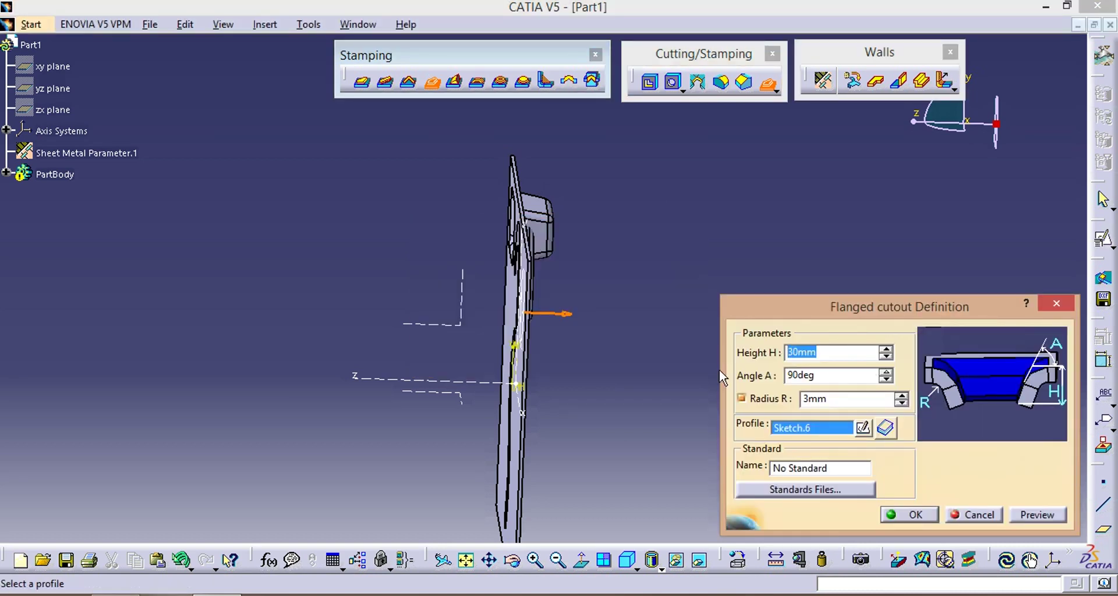
{"action": "type", "text": "25"}
{"action": "left_click", "coordinate": [1037, 515]}
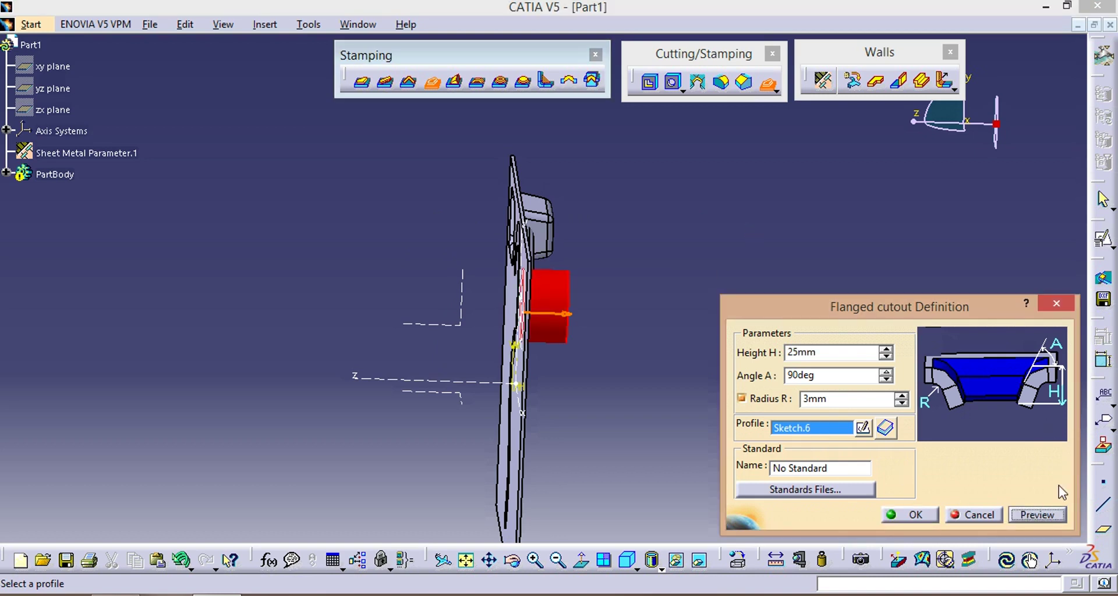
{"action": "left_click", "coordinate": [911, 515]}
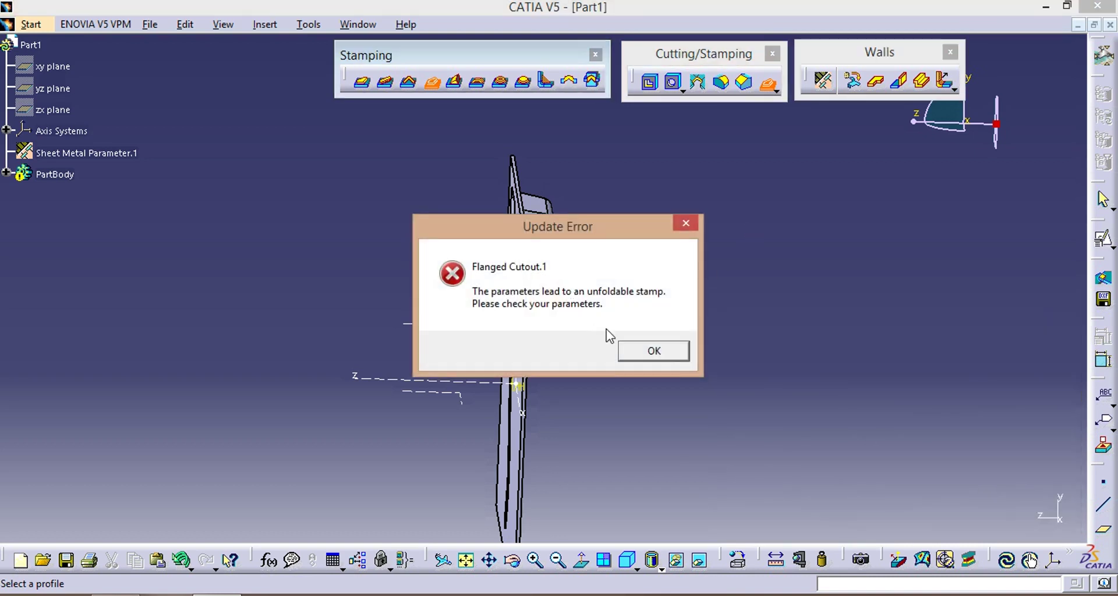
{"action": "left_click", "coordinate": [655, 353]}
Step: Set the flanged cutout's Height H to 20 mm, preview it and inspect the flange from different angles
{"action": "double_click", "coordinate": [821, 352]}
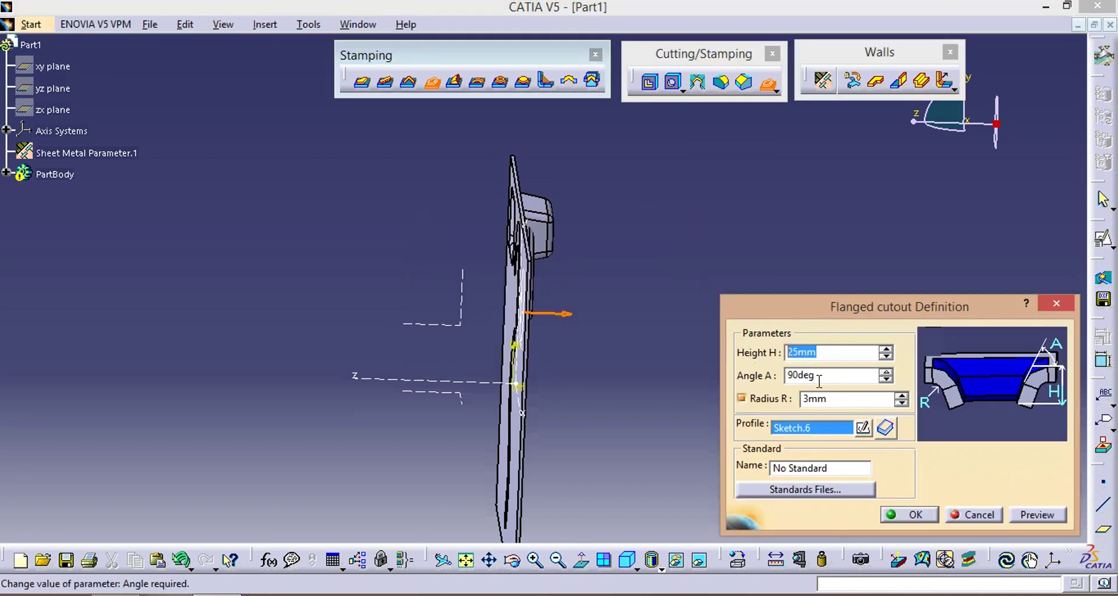
{"action": "type", "text": "20"}
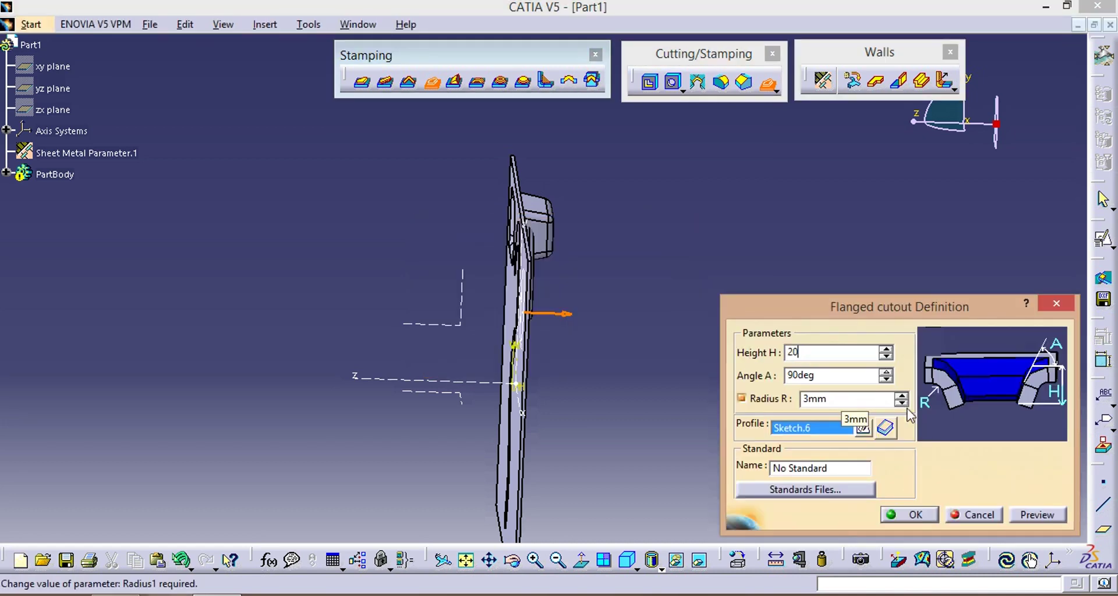
{"action": "left_click", "coordinate": [1039, 516]}
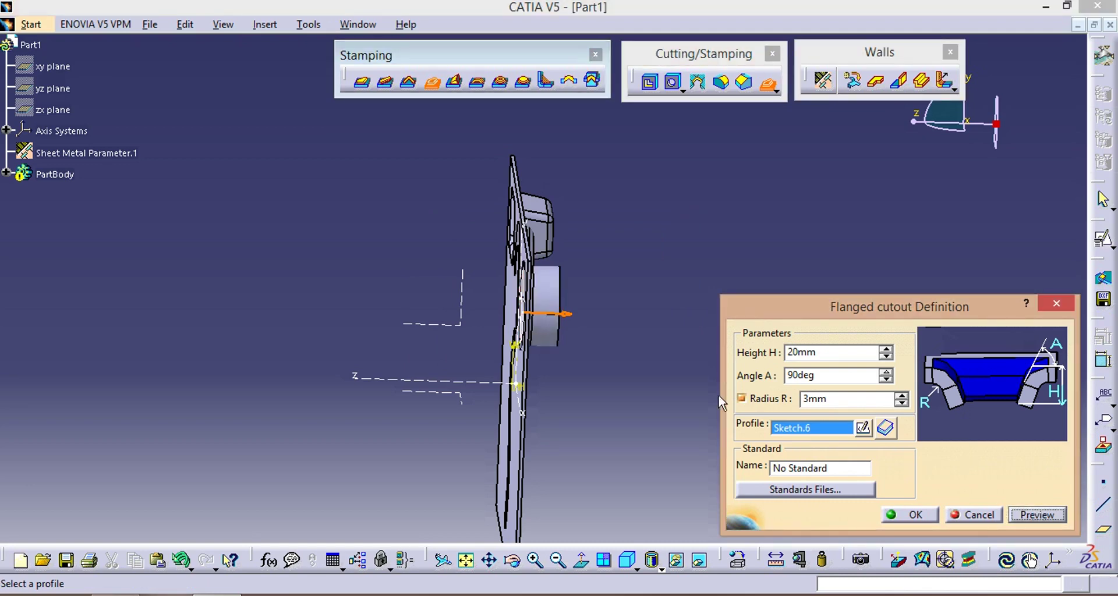
{"action": "middle_click_drag", "start_coordinate": [681, 320], "coordinate": [748, 405]}
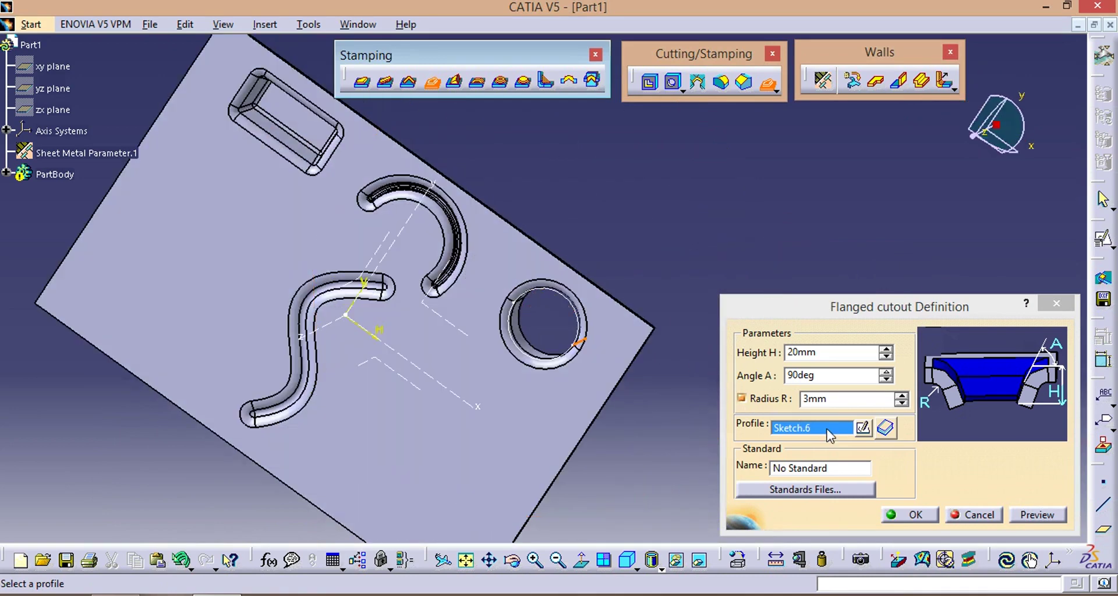
Step: Preview the flanged cutout without Radius R, then turn the radius back on and preview again
{"action": "left_click", "coordinate": [741, 398]}
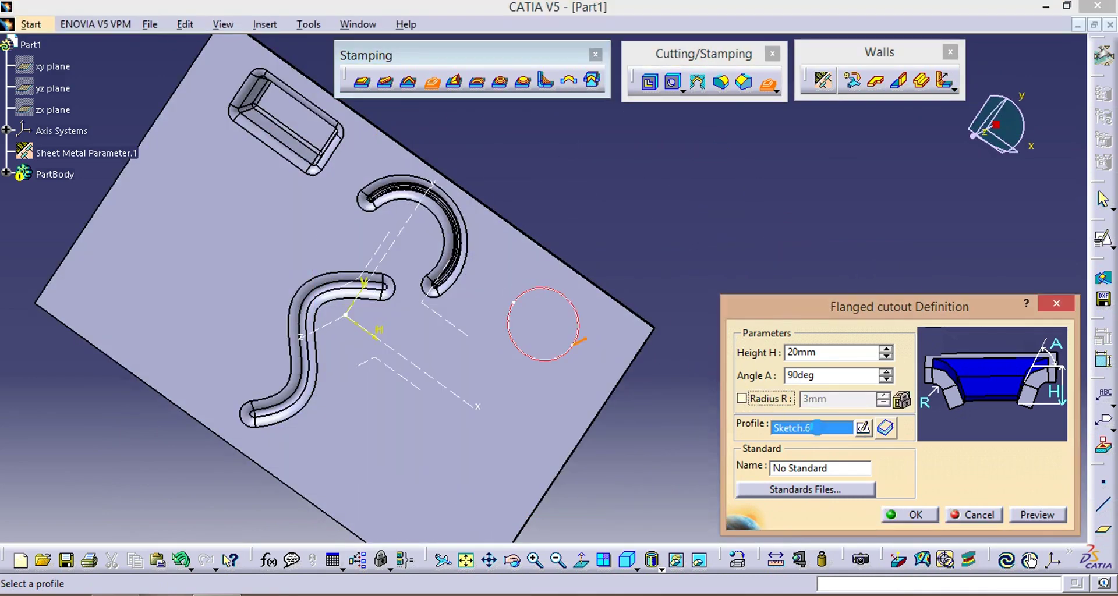
{"action": "left_click", "coordinate": [1037, 516]}
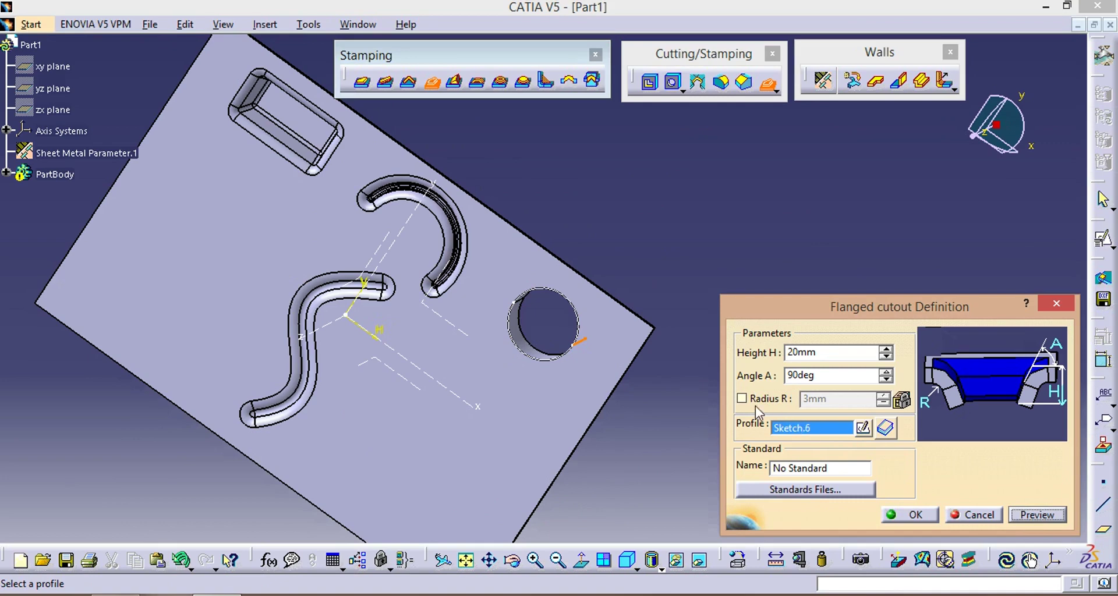
{"action": "left_click", "coordinate": [742, 400]}
{"action": "left_click", "coordinate": [1036, 515]}
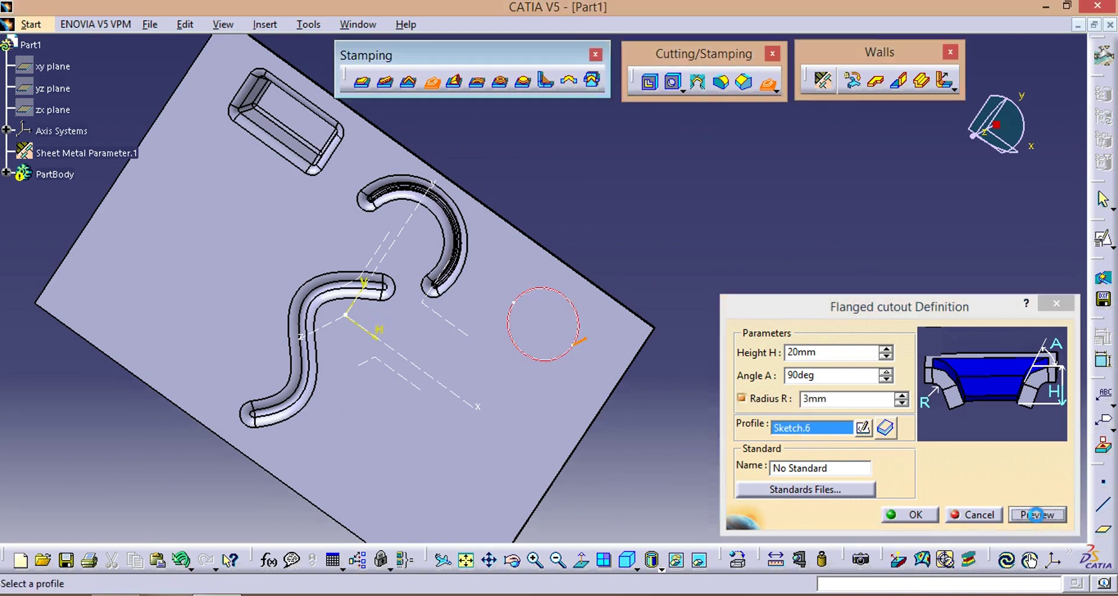
Step: Create the flanged cutout and delete the faulty Wall.2 feature from the update diagnosis
{"action": "left_click", "coordinate": [916, 516]}
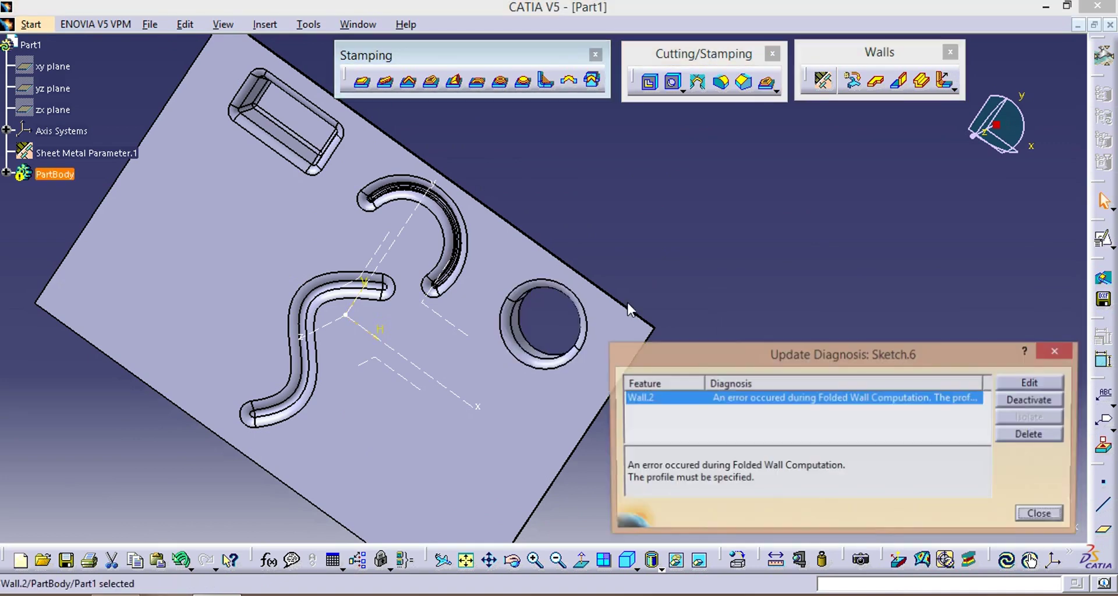
{"action": "left_click", "coordinate": [1031, 434]}
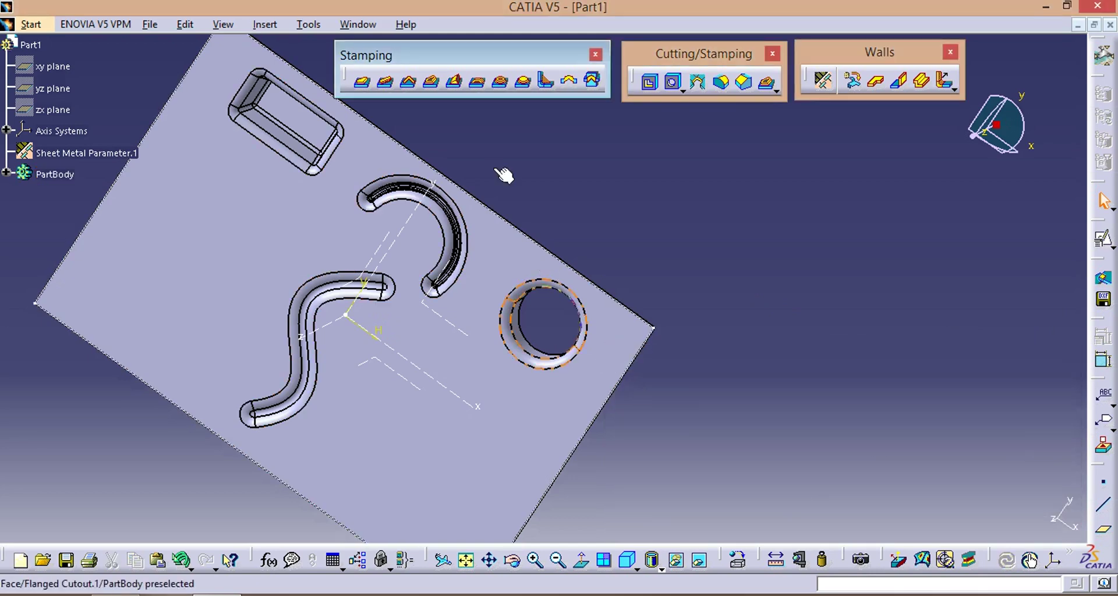
{"action": "middle_click_drag", "start_coordinate": [548, 163], "coordinate": [717, 232]}
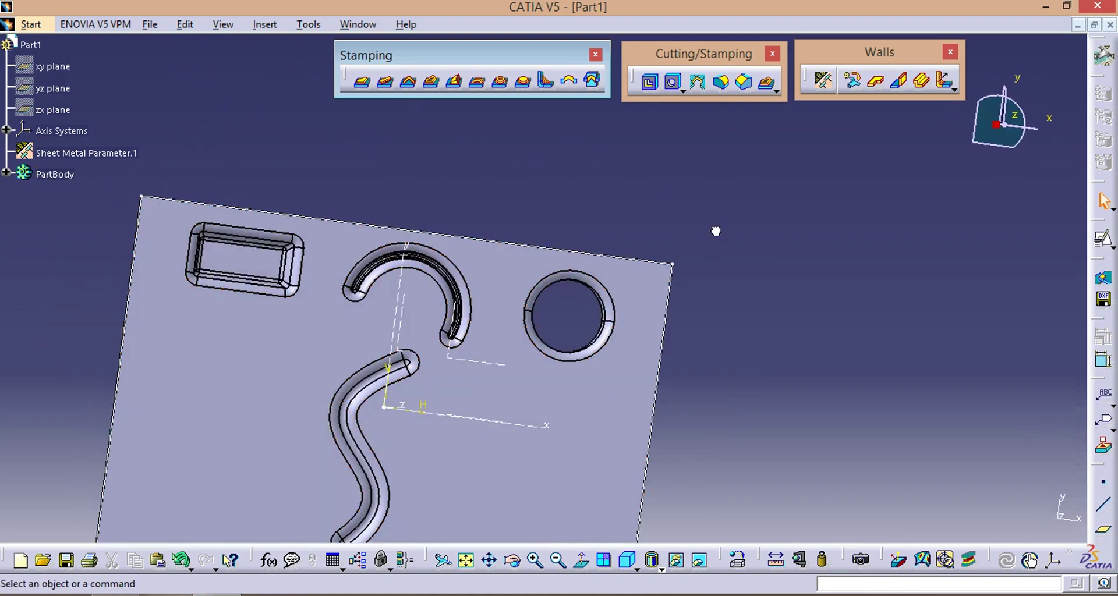
Step: Hide the axis system displayed at the plate's centre
{"action": "middle_click_drag", "start_coordinate": [472, 287], "coordinate": [466, 262]}
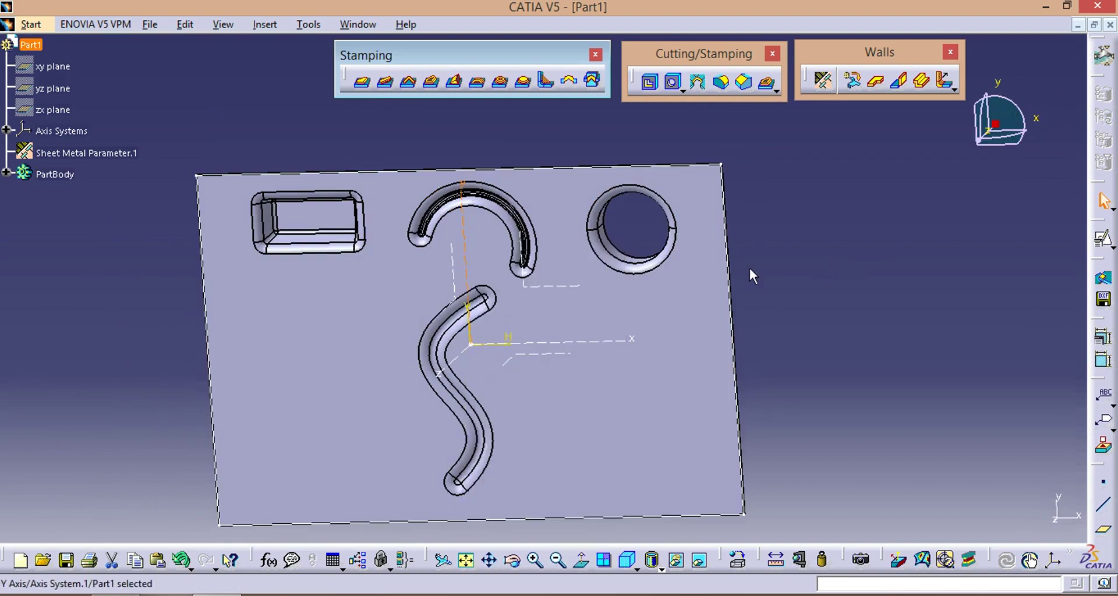
{"action": "right_click", "coordinate": [464, 247]}
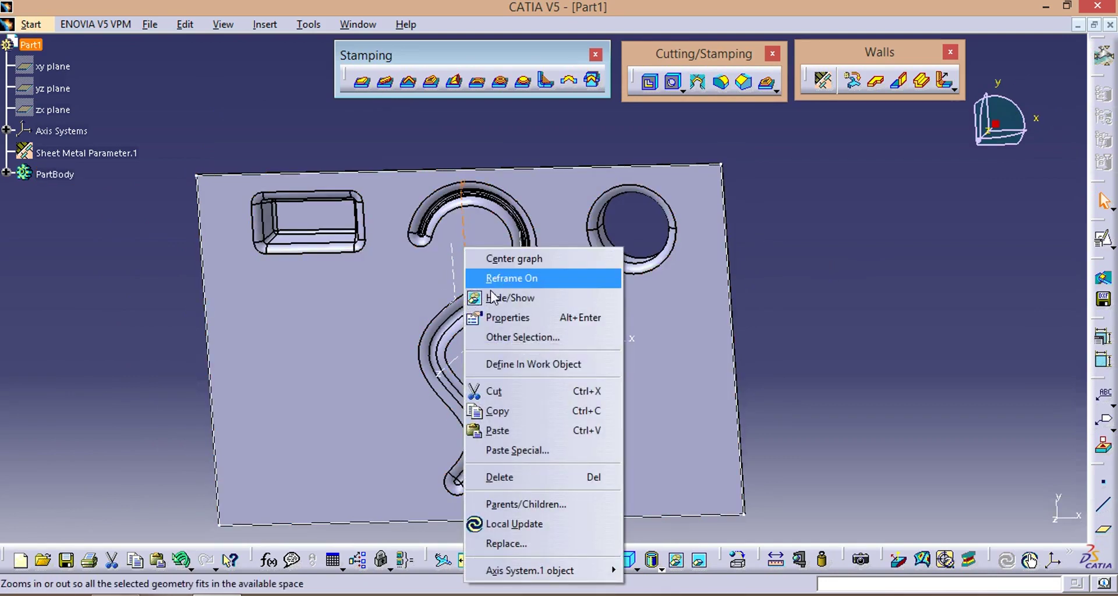
{"action": "left_click", "coordinate": [515, 298]}
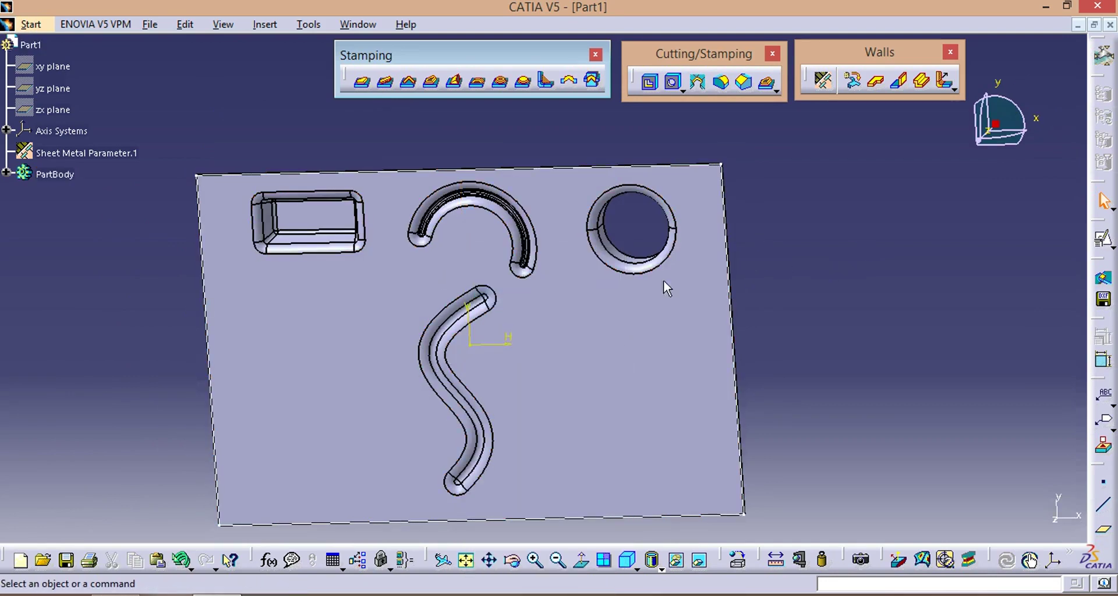
{"action": "middle_click_drag", "start_coordinate": [663, 281], "coordinate": [764, 292]}
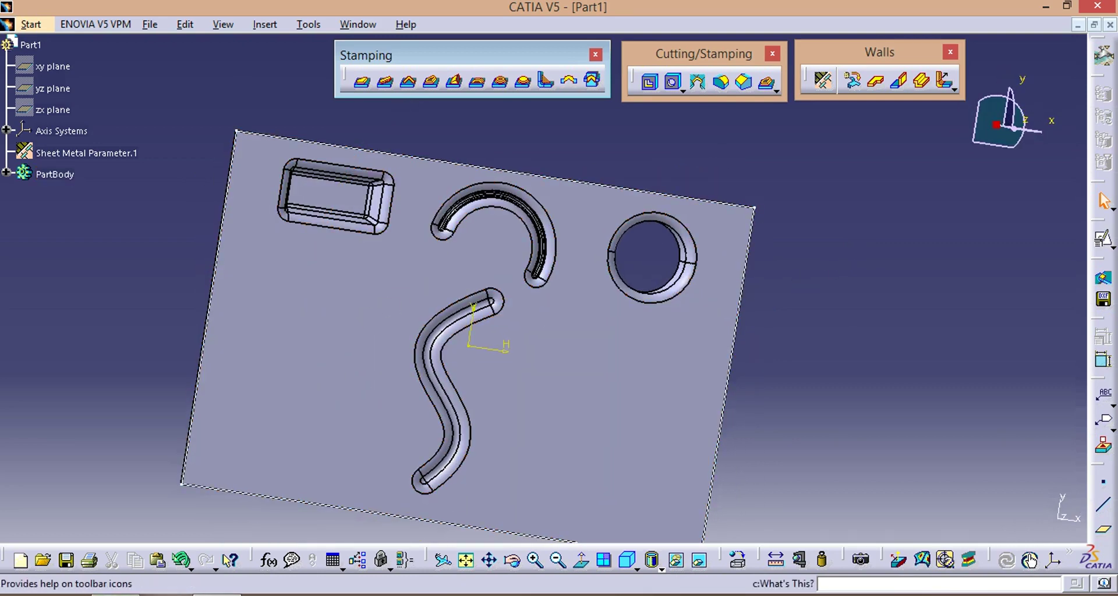
Step: Switch to the Notepad topic list, highlight "5. LOUVER." and return to CATIA
{"action": "key", "text": "alt+Tab"}
{"action": "left_click_drag", "start_coordinate": [508, 301], "coordinate": [650, 301]}
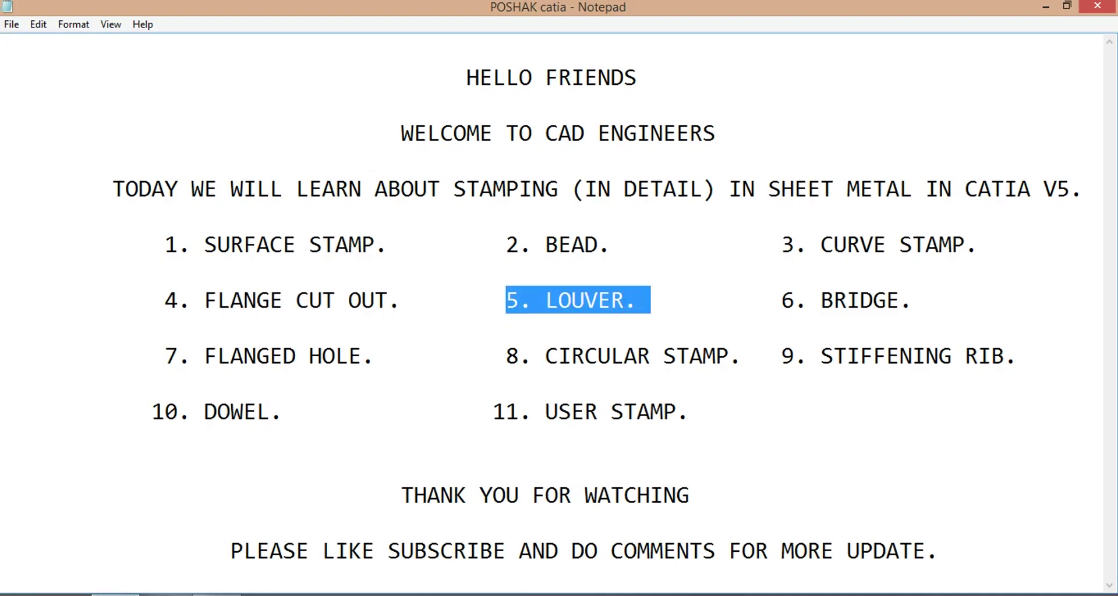
{"action": "key", "text": "alt+Tab"}
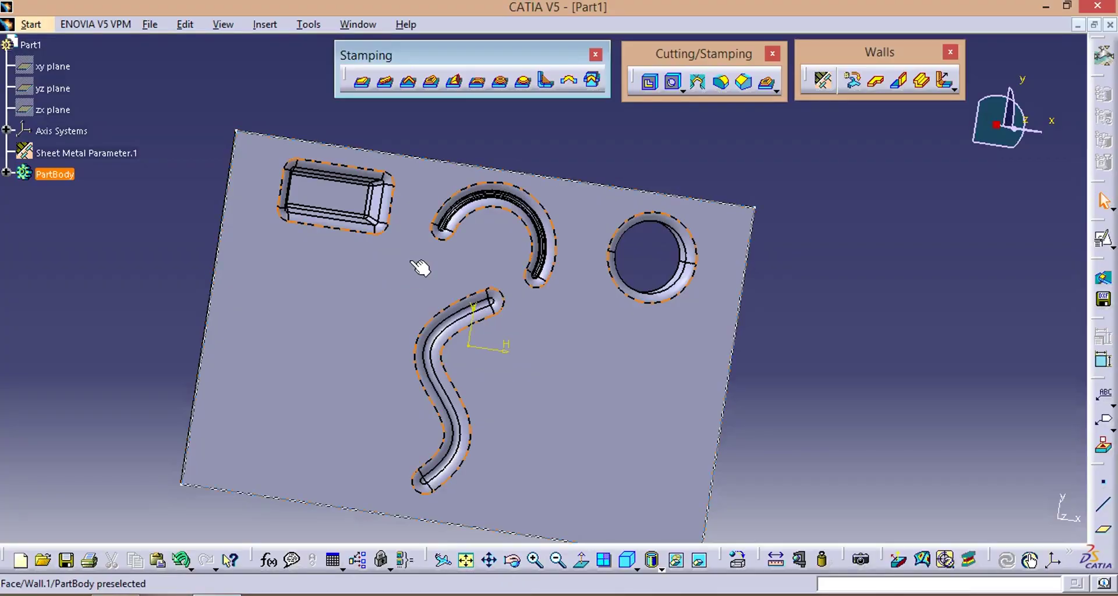
Step: Start a Louver and sketch a centered rectangle as its profile on the plate, beside the lower end of the S-shaped curve stamp
{"action": "left_click", "coordinate": [456, 87]}
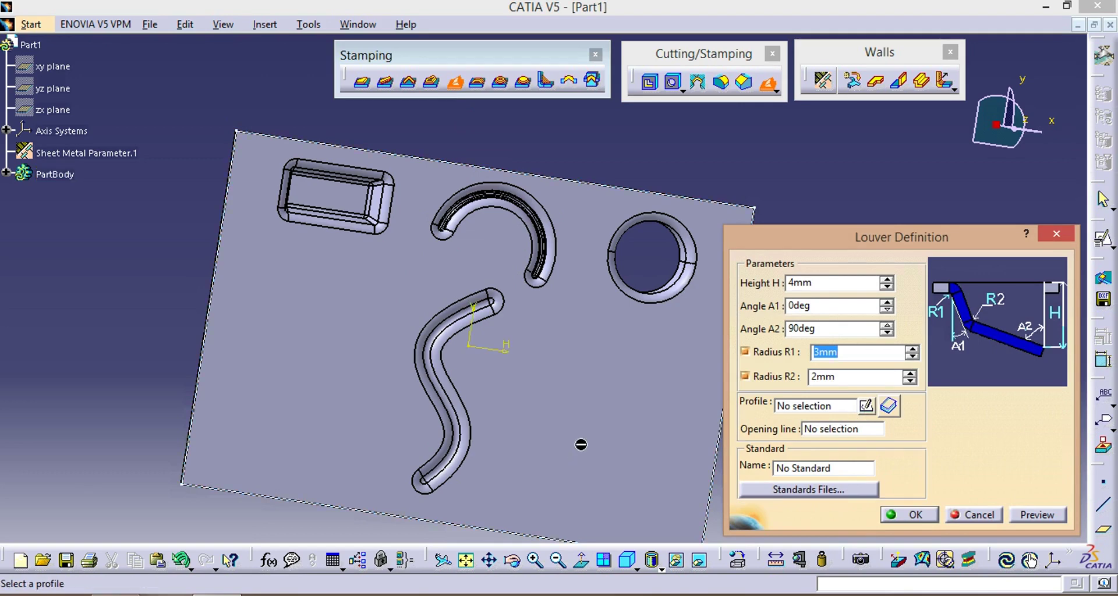
{"action": "left_click", "coordinate": [611, 462]}
{"action": "left_click", "coordinate": [864, 405]}
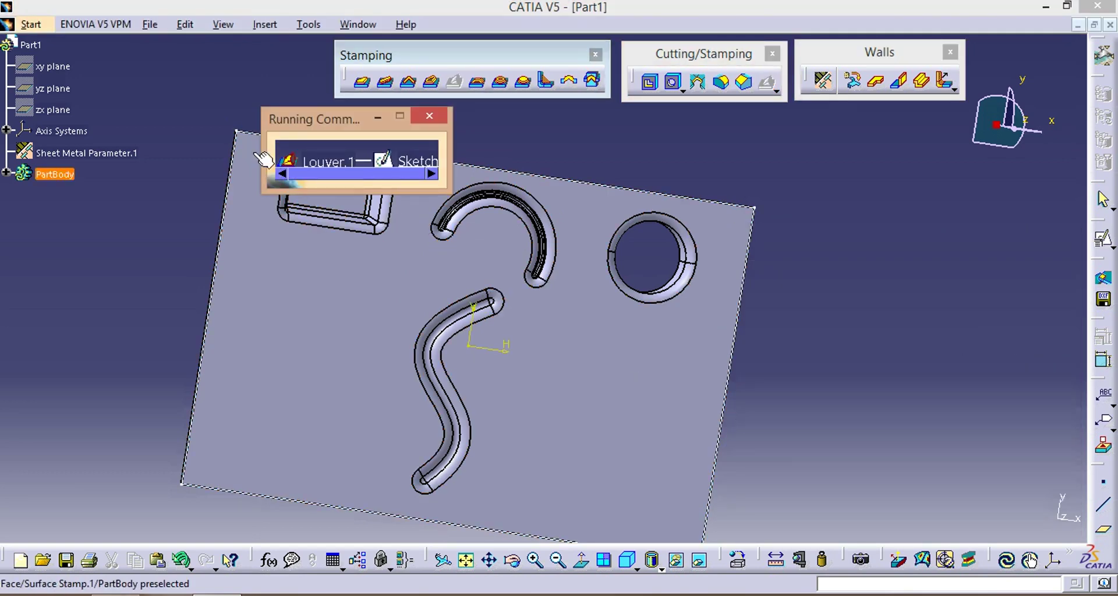
{"action": "left_click", "coordinate": [670, 227]}
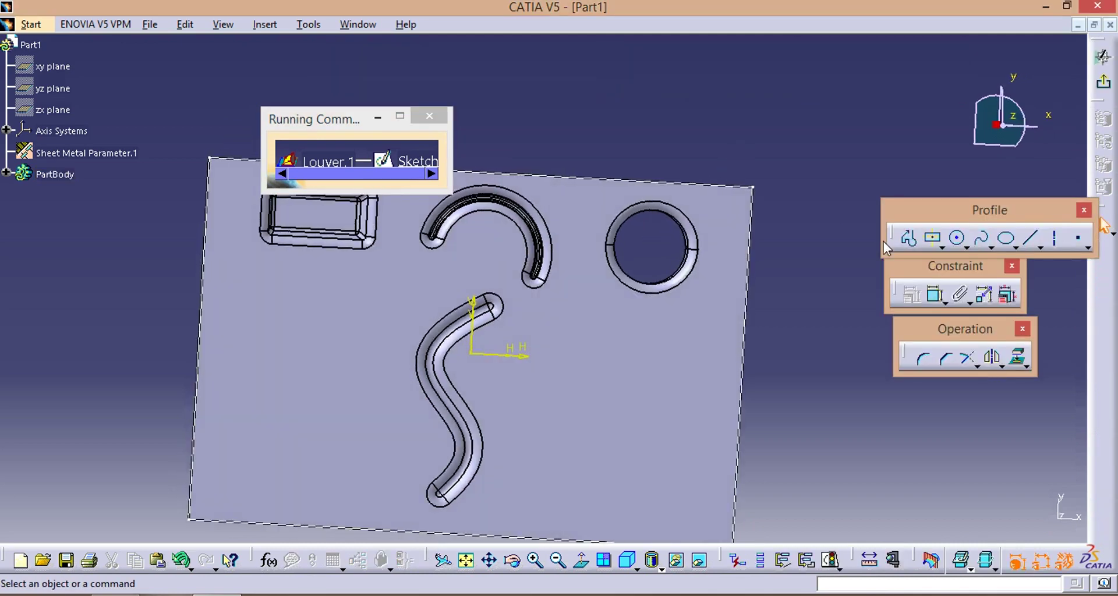
{"action": "left_click", "coordinate": [938, 243]}
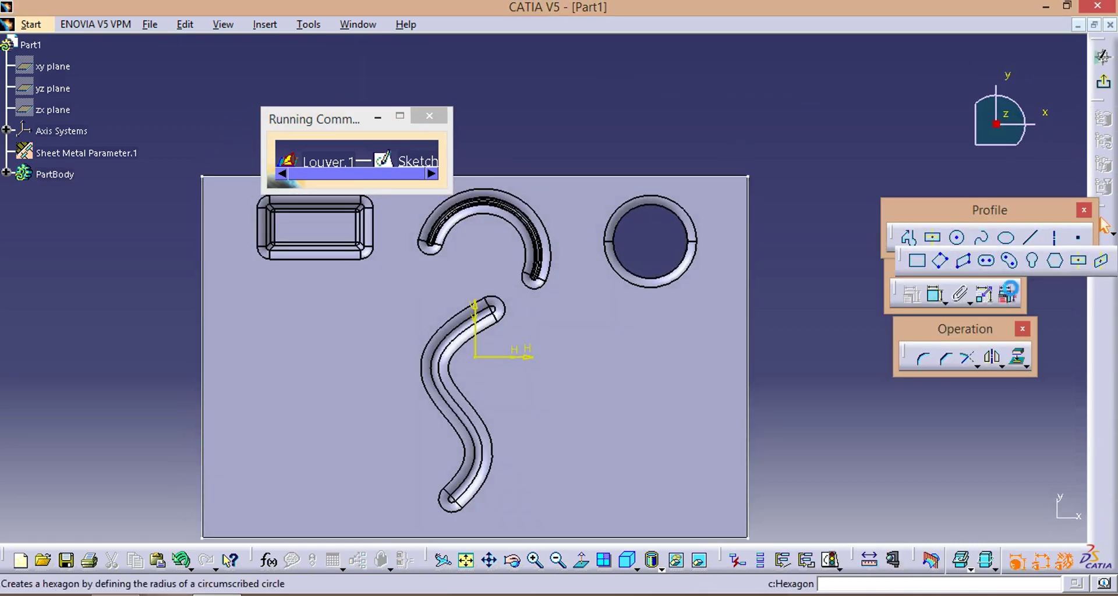
{"action": "left_click", "coordinate": [1079, 262]}
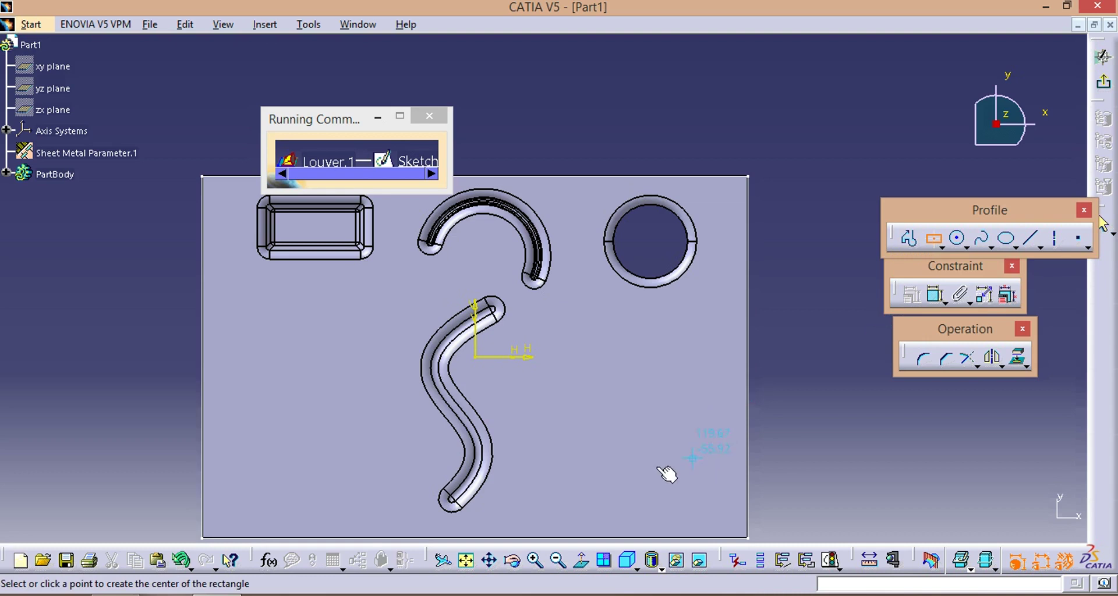
{"action": "left_click", "coordinate": [592, 464]}
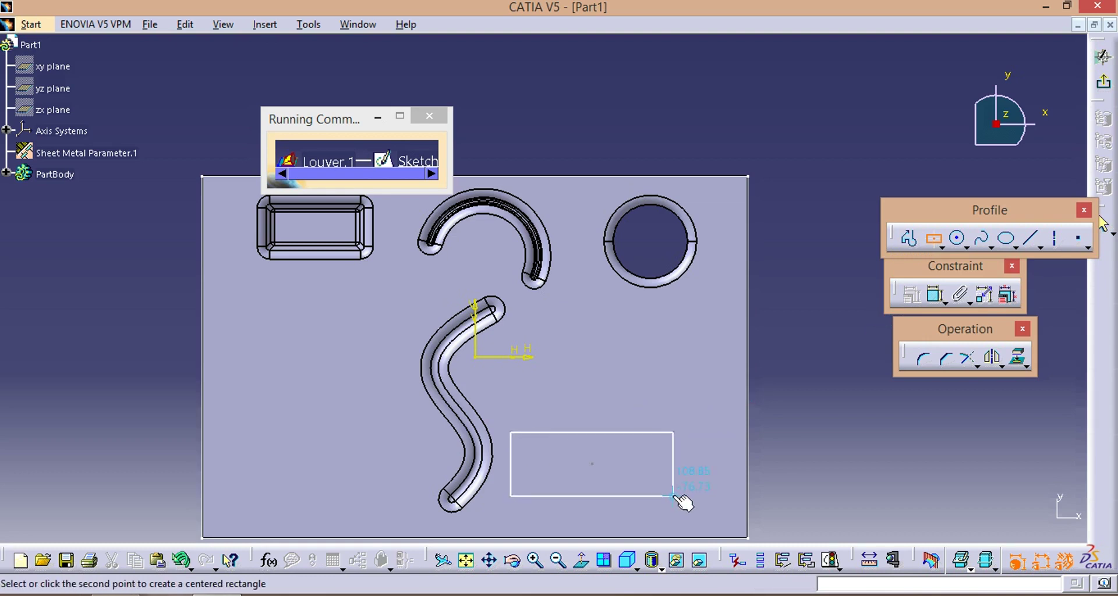
{"action": "left_click", "coordinate": [663, 496]}
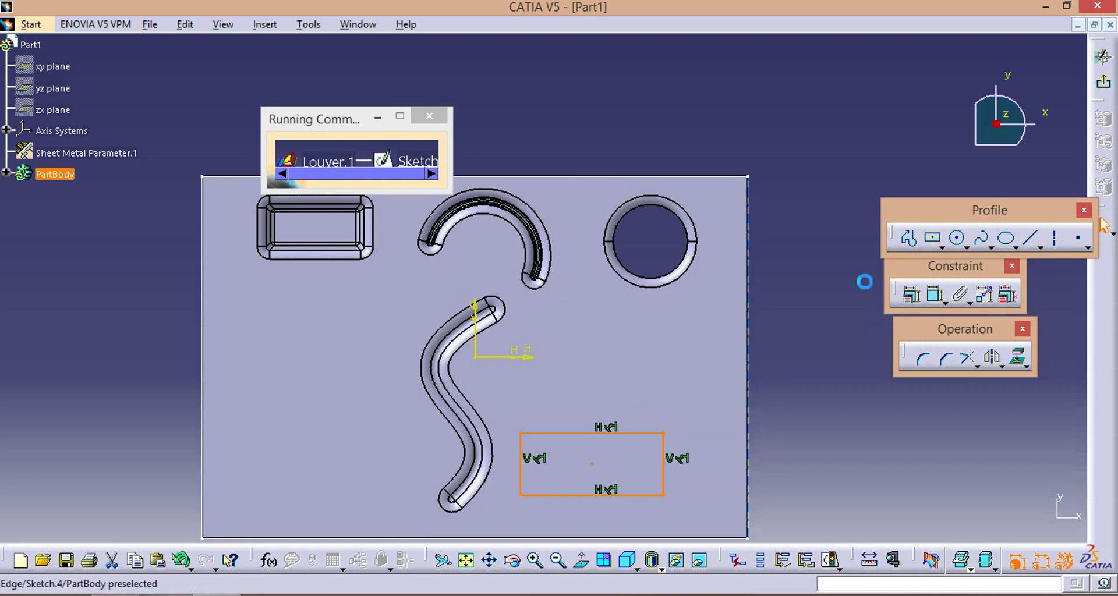
{"action": "left_click", "coordinate": [1105, 88]}
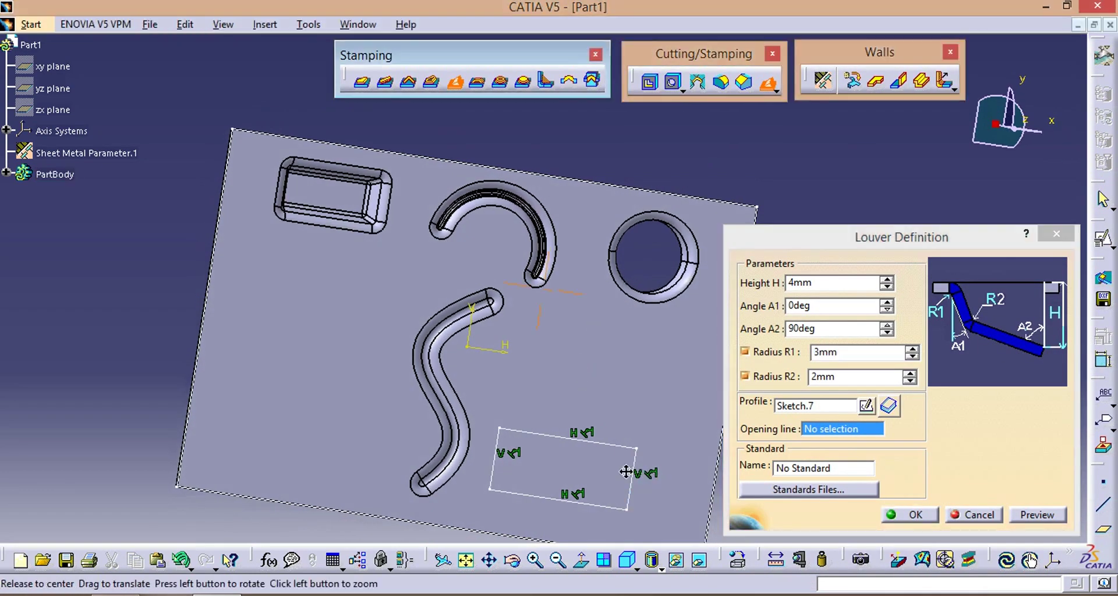
Step: Try to preview the louver without an opening line and dismiss the update error
{"action": "middle_click_drag", "start_coordinate": [625, 472], "coordinate": [573, 204]}
{"action": "left_click", "coordinate": [822, 285]}
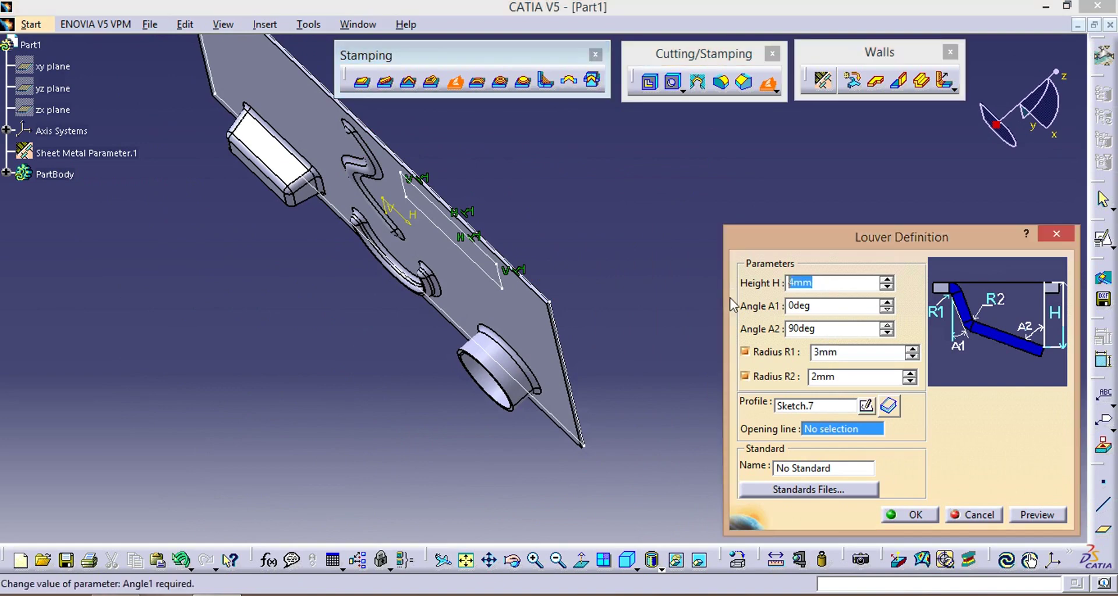
{"action": "left_click", "coordinate": [1029, 516]}
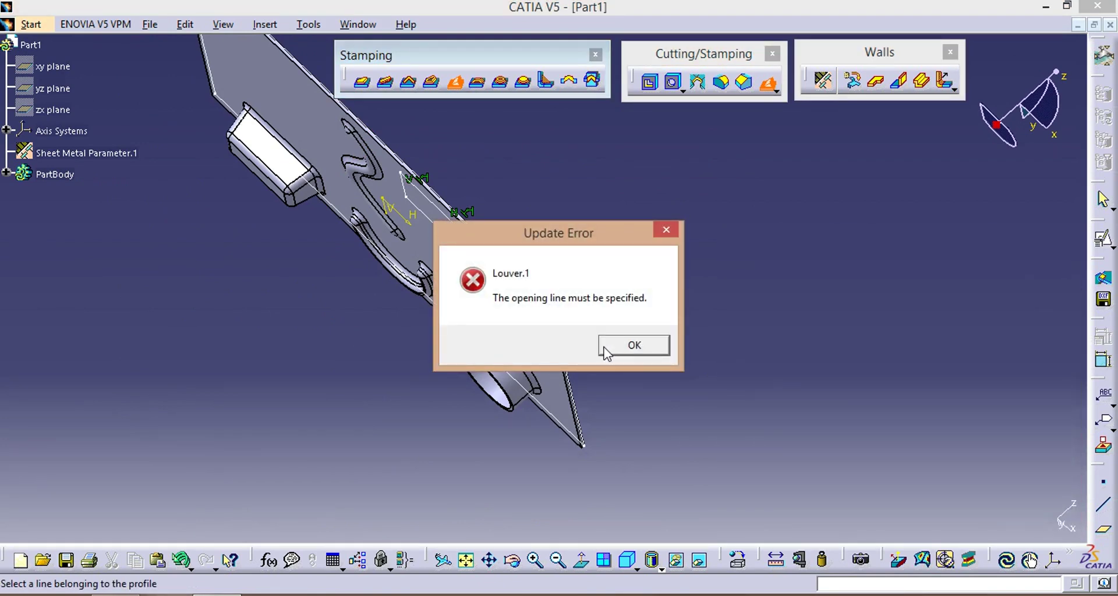
{"action": "left_click", "coordinate": [635, 347]}
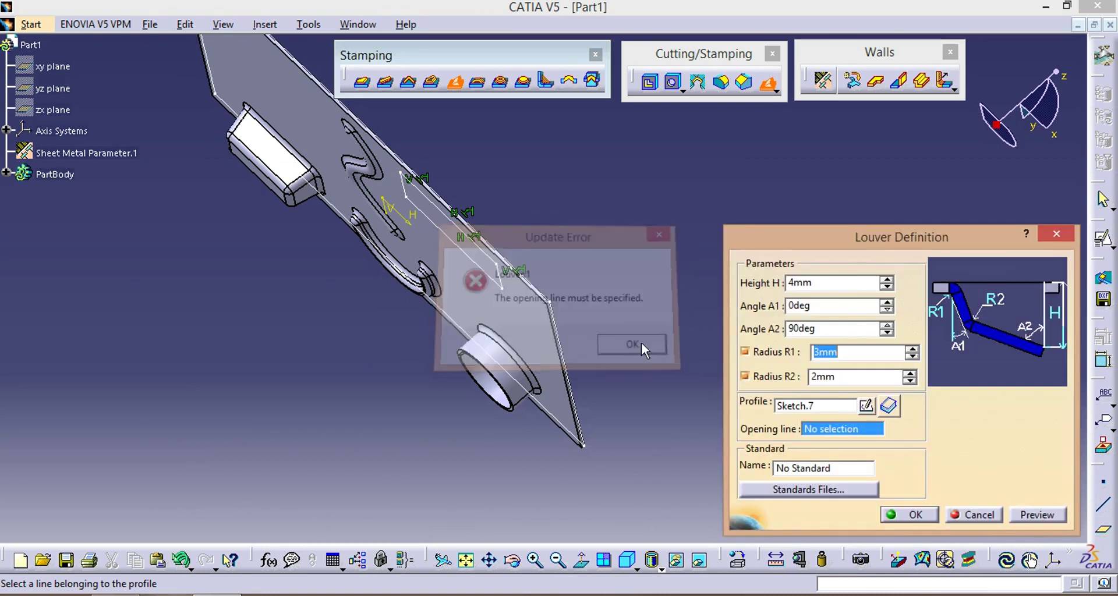
Step: Choose the profile's long edge nearest the plate's lower border as the opening line, preview the louver and inspect it from the side
{"action": "left_click", "coordinate": [836, 429]}
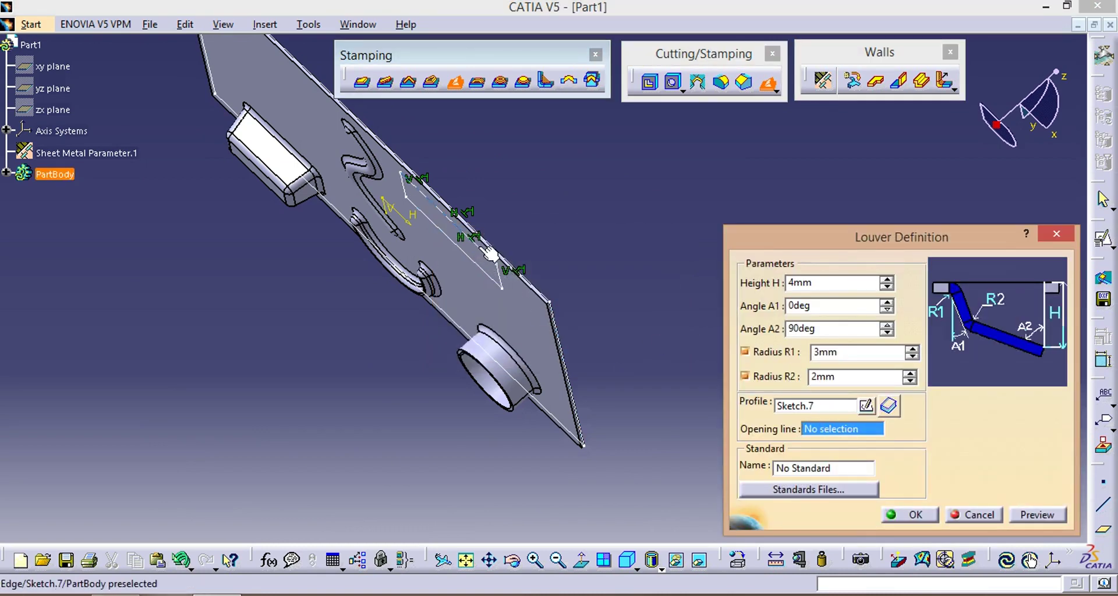
{"action": "mouse_move", "coordinate": [491, 254]}
{"action": "middle_mouse_down"}
{"action": "mouse_move", "coordinate": [425, 408]}
{"action": "mouse_move", "coordinate": [481, 484]}
{"action": "mouse_move", "coordinate": [557, 488]}
{"action": "middle_mouse_up"}
{"action": "left_click", "coordinate": [524, 491]}
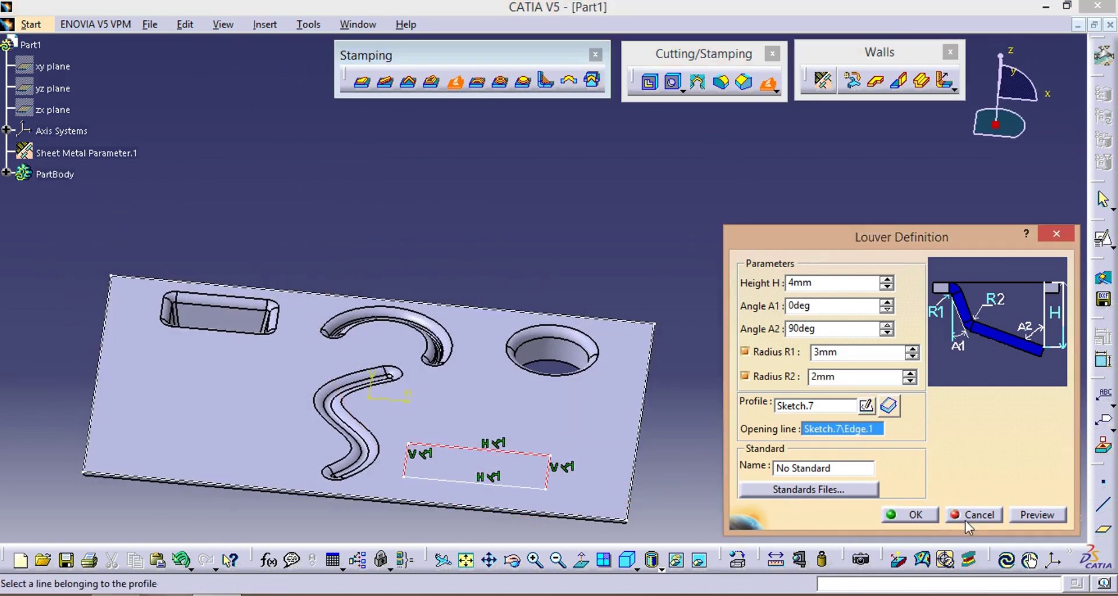
{"action": "left_click", "coordinate": [1030, 515]}
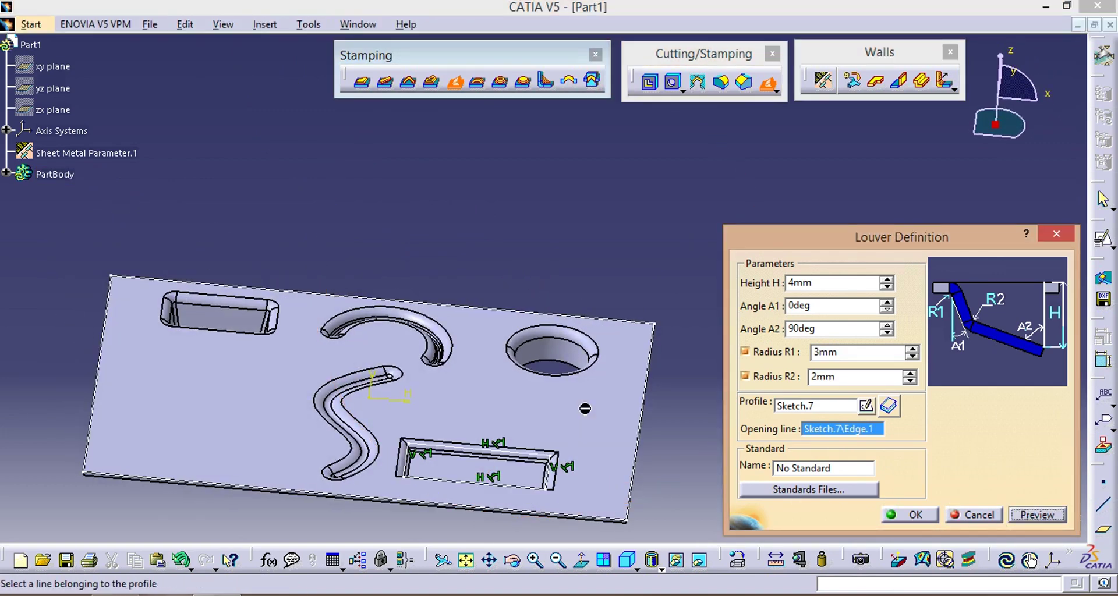
{"action": "mouse_move", "coordinate": [585, 409]}
{"action": "middle_mouse_down"}
{"action": "mouse_move", "coordinate": [462, 318]}
{"action": "mouse_move", "coordinate": [401, 363]}
{"action": "middle_mouse_up"}
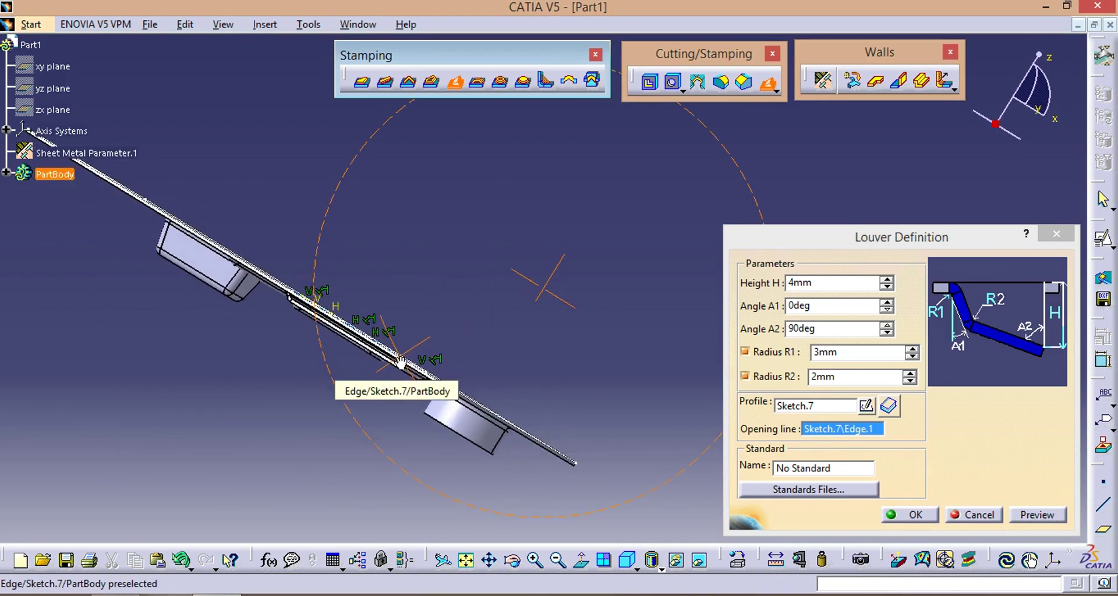
{"action": "middle_click_drag", "start_coordinate": [351, 306], "coordinate": [566, 342]}
Step: Set the louver's Height H to 20 mm, preview it and inspect the opening from different angles
{"action": "left_click", "coordinate": [819, 283]}
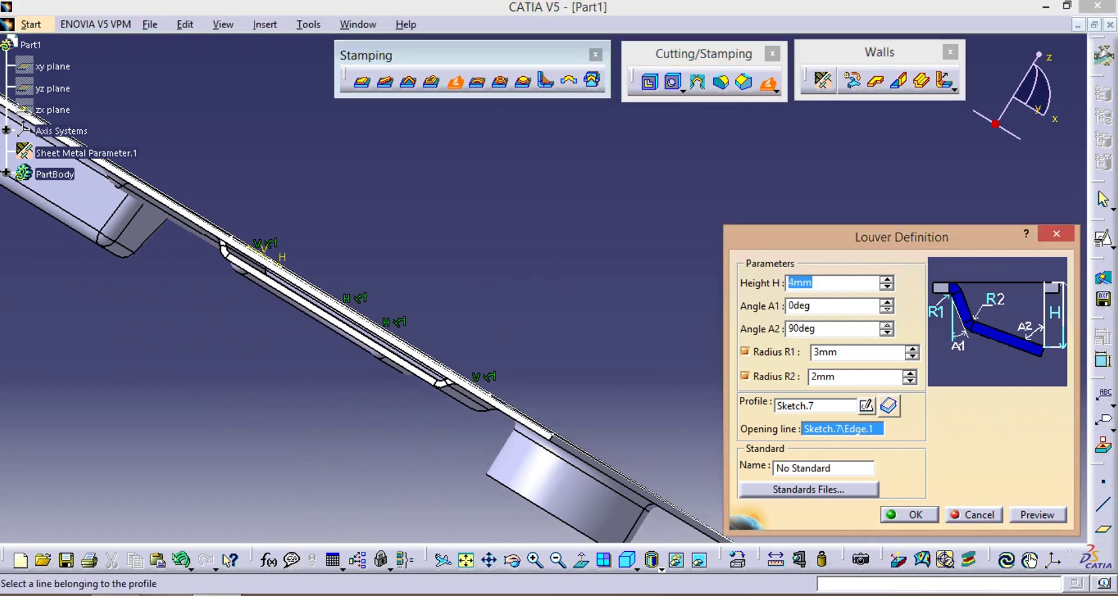
{"action": "type", "text": "20"}
{"action": "left_click", "coordinate": [1034, 512]}
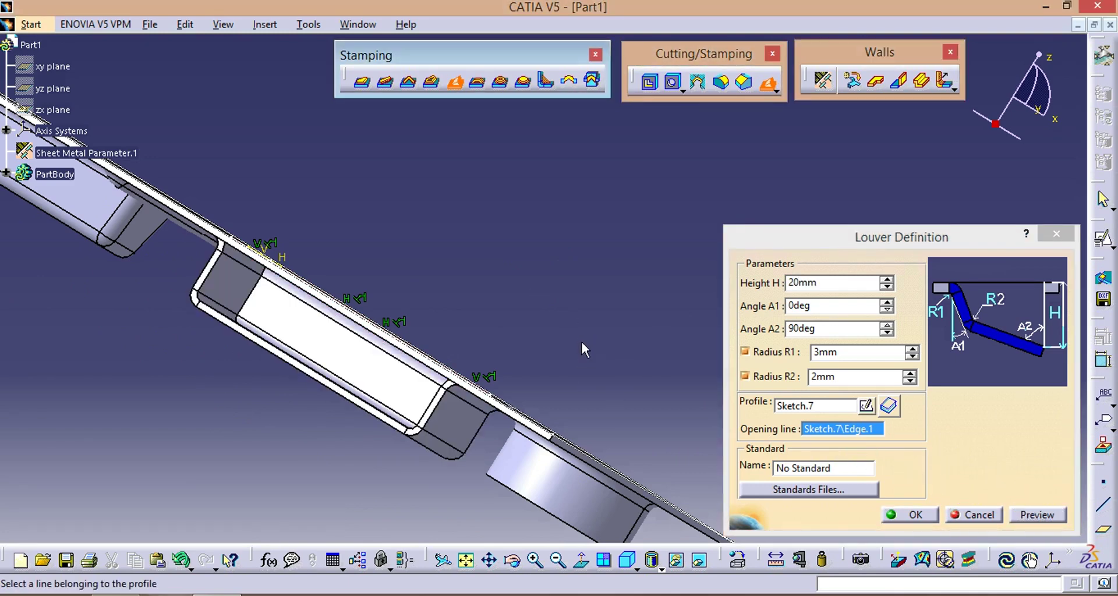
{"action": "middle_click_drag", "start_coordinate": [502, 309], "coordinate": [509, 394]}
{"action": "middle_click_drag", "start_coordinate": [696, 345], "coordinate": [651, 333]}
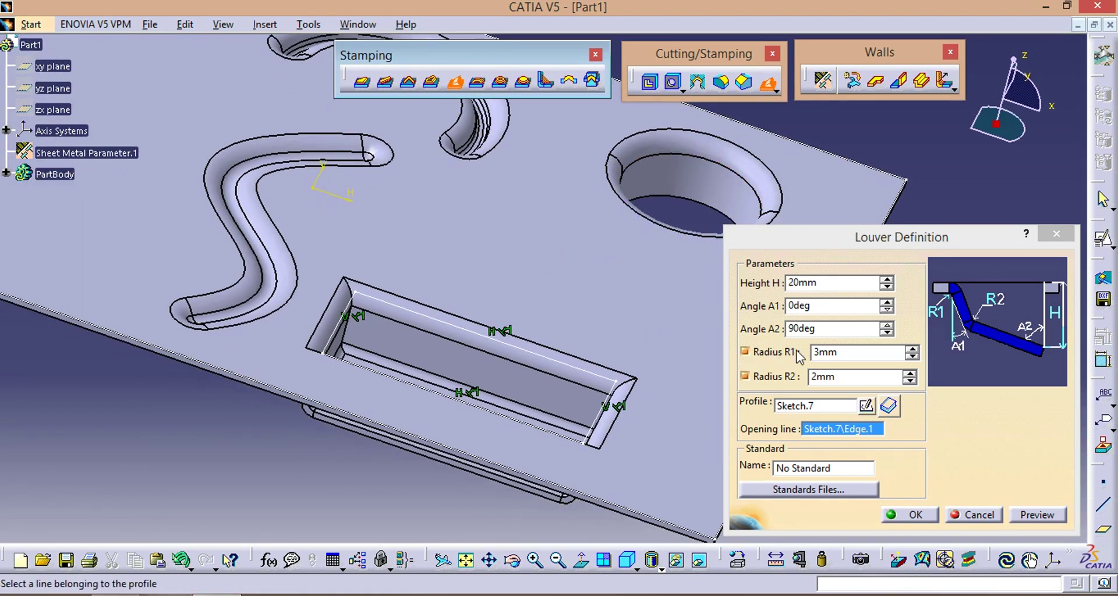
Step: Set the louver's Radius R1 to 4 mm, preview it and create the louver
{"action": "double_click", "coordinate": [845, 353]}
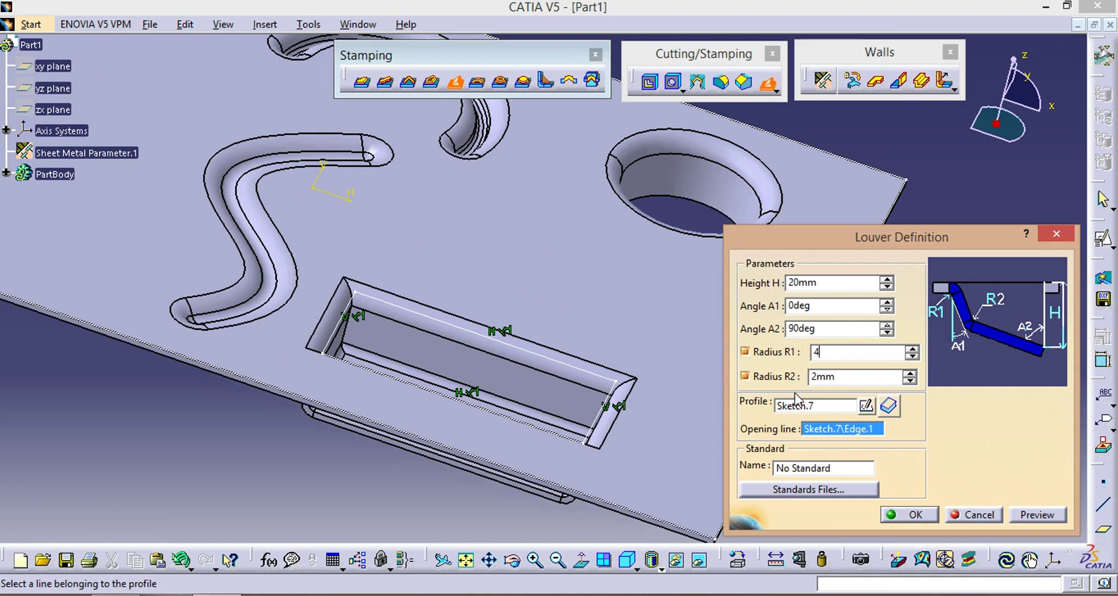
{"action": "type", "text": "4"}
{"action": "left_click", "coordinate": [1036, 517]}
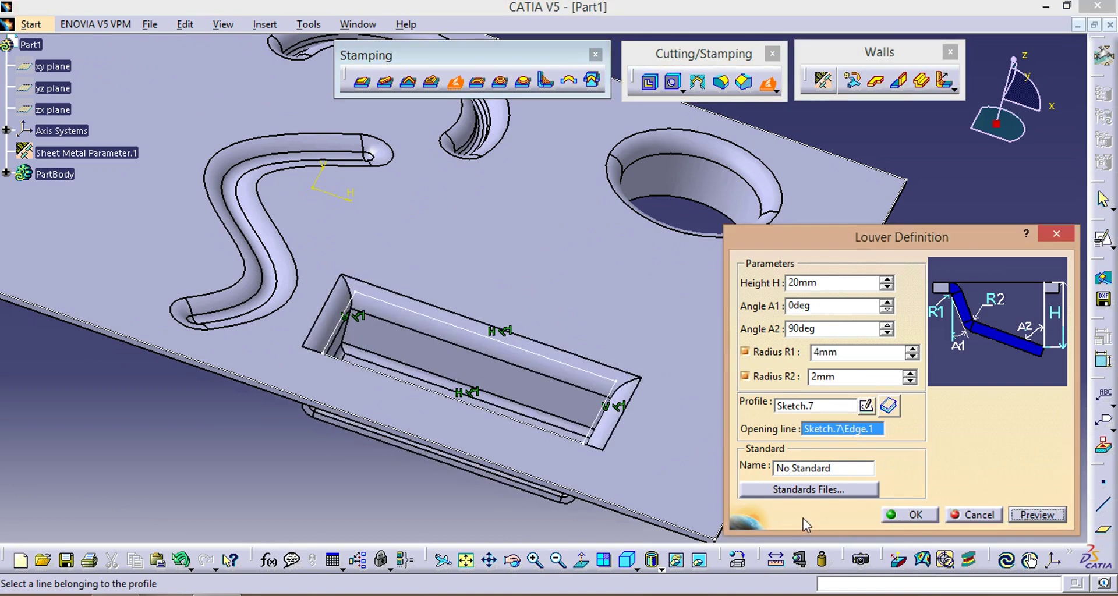
{"action": "middle_click_drag", "start_coordinate": [472, 448], "coordinate": [889, 481]}
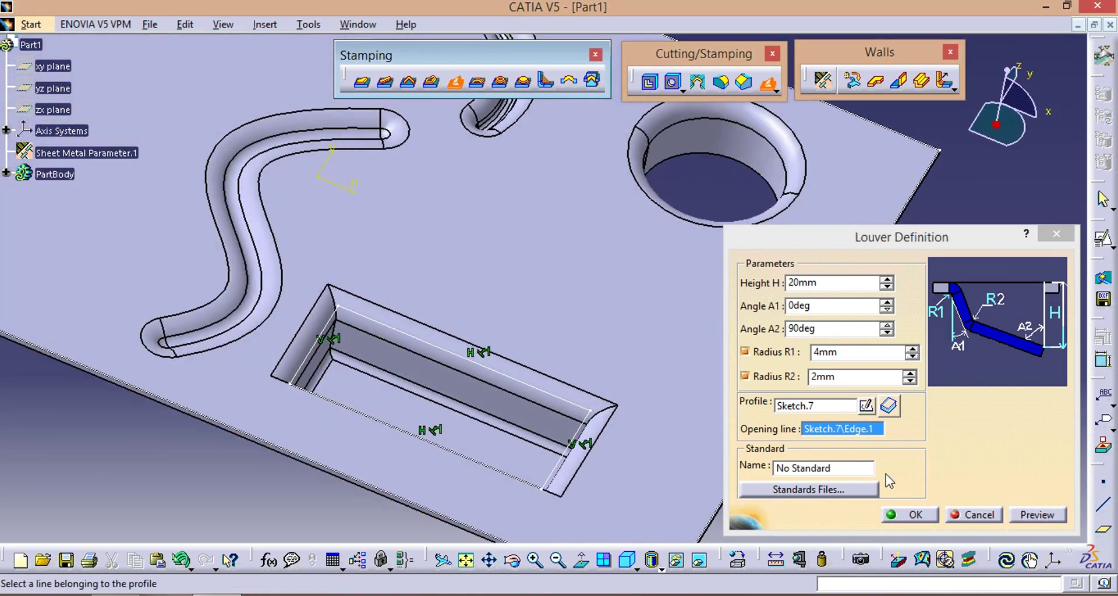
{"action": "left_click", "coordinate": [918, 522]}
{"action": "middle_click_drag", "start_coordinate": [641, 252], "coordinate": [489, 250]}
{"action": "middle_click_drag", "start_coordinate": [689, 313], "coordinate": [568, 341]}
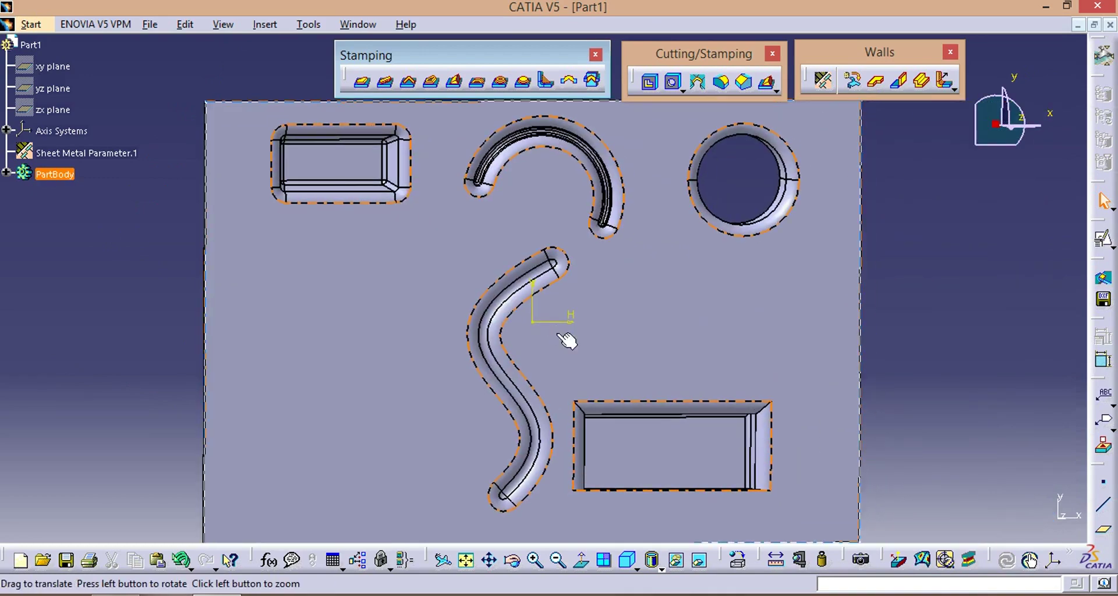
Step: Switch to the Notepad topic list, highlight "6. BRIDGE." and return to CATIA
{"action": "key", "text": "alt+Tab"}
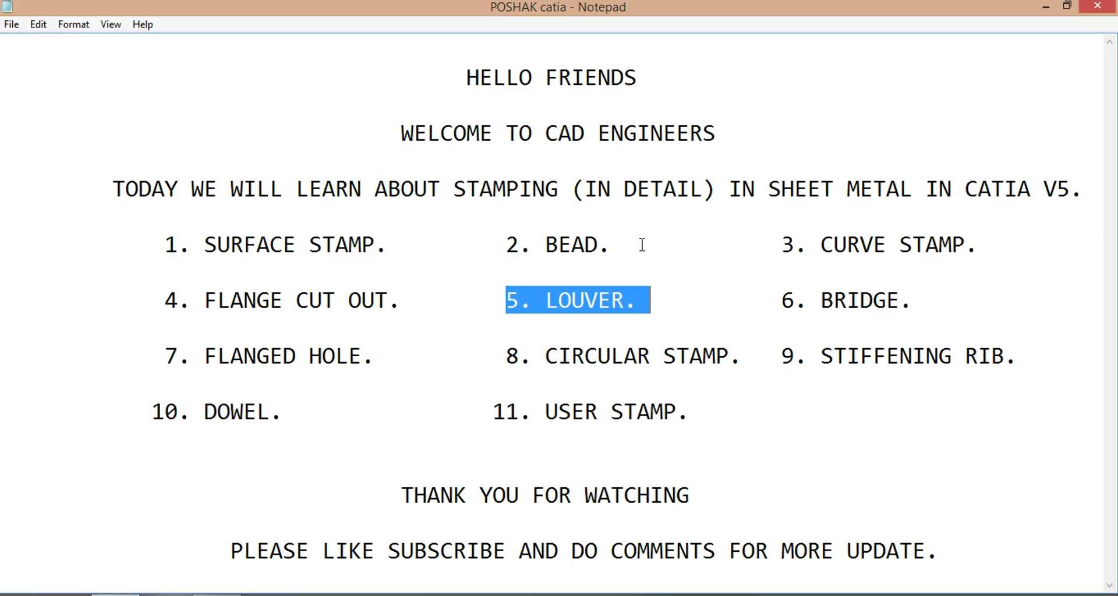
{"action": "left_click_drag", "start_coordinate": [782, 301], "coordinate": [913, 302]}
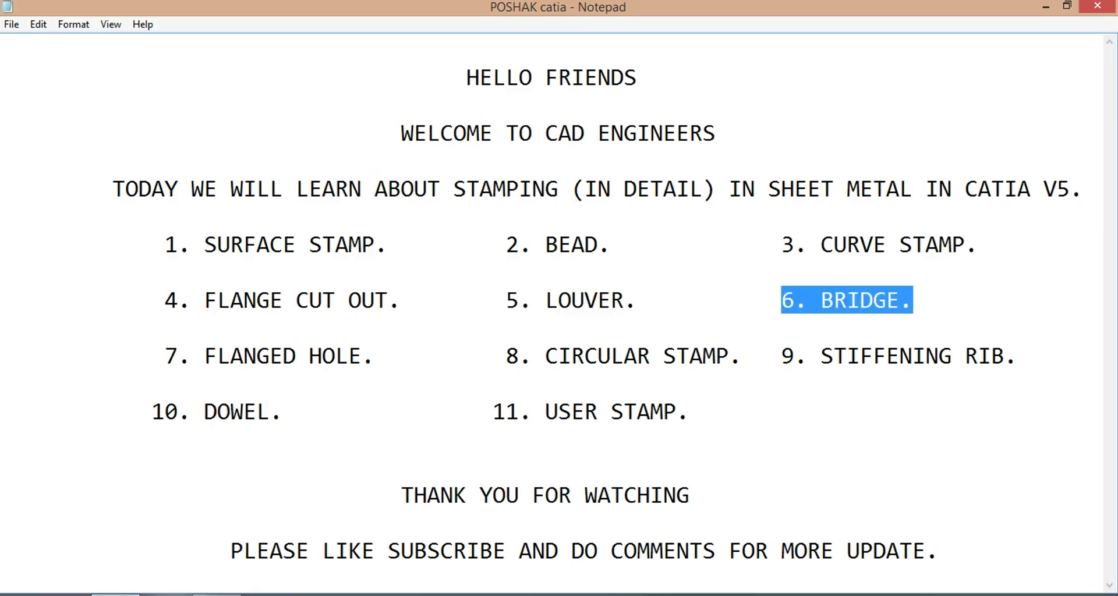
{"action": "mouse_move", "coordinate": [217, 594]}
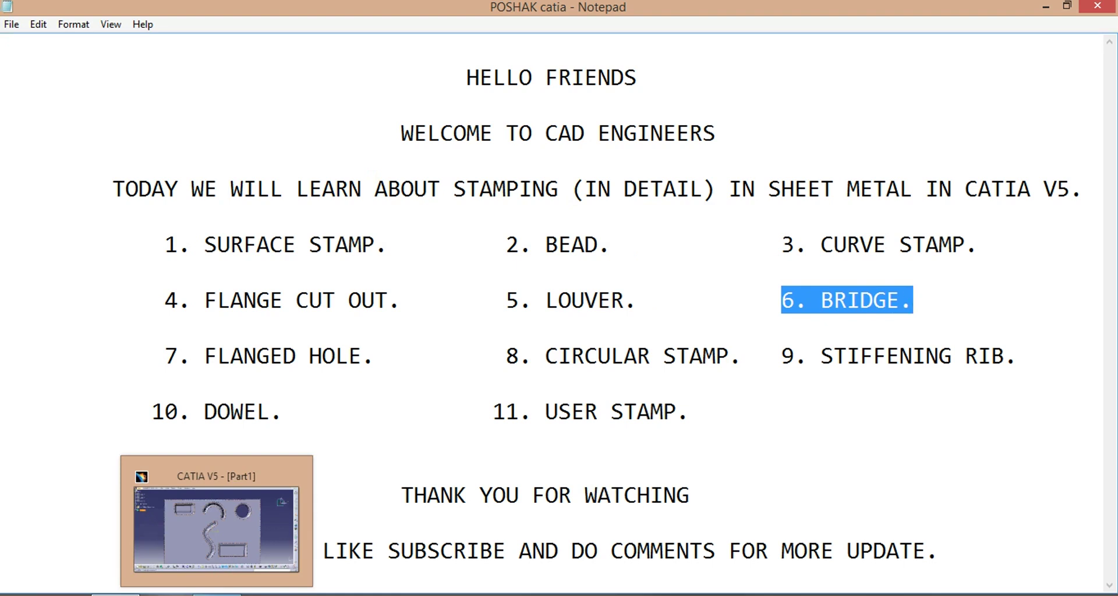
{"action": "left_click", "coordinate": [210, 594]}
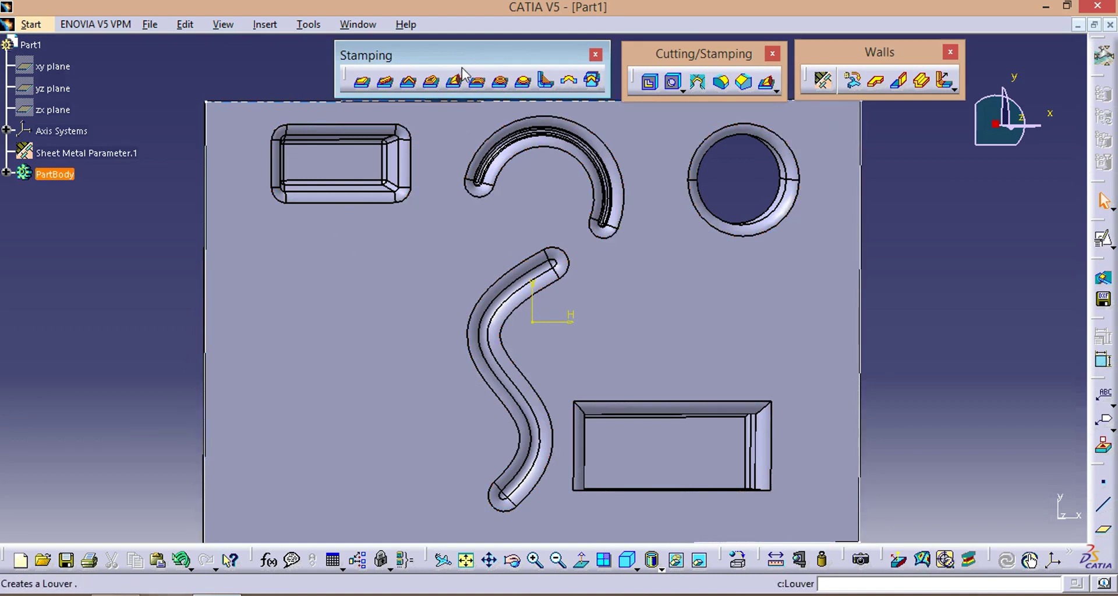
Step: Start a bridge on the plate's face near its lower-left corner, set Height H to 20 mm and preview it
{"action": "left_click", "coordinate": [478, 79]}
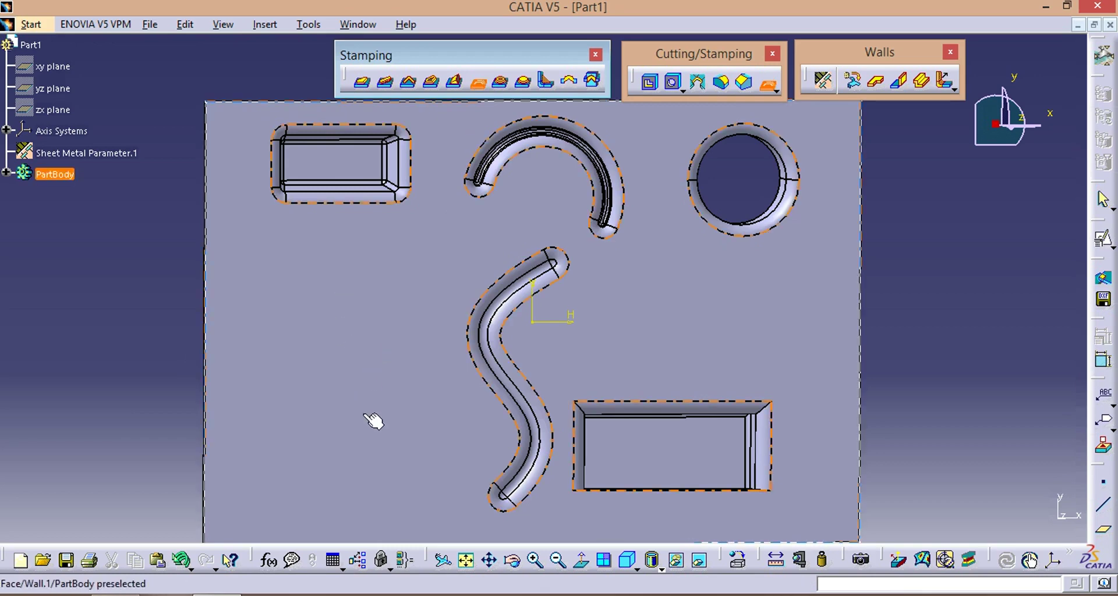
{"action": "left_click", "coordinate": [346, 505]}
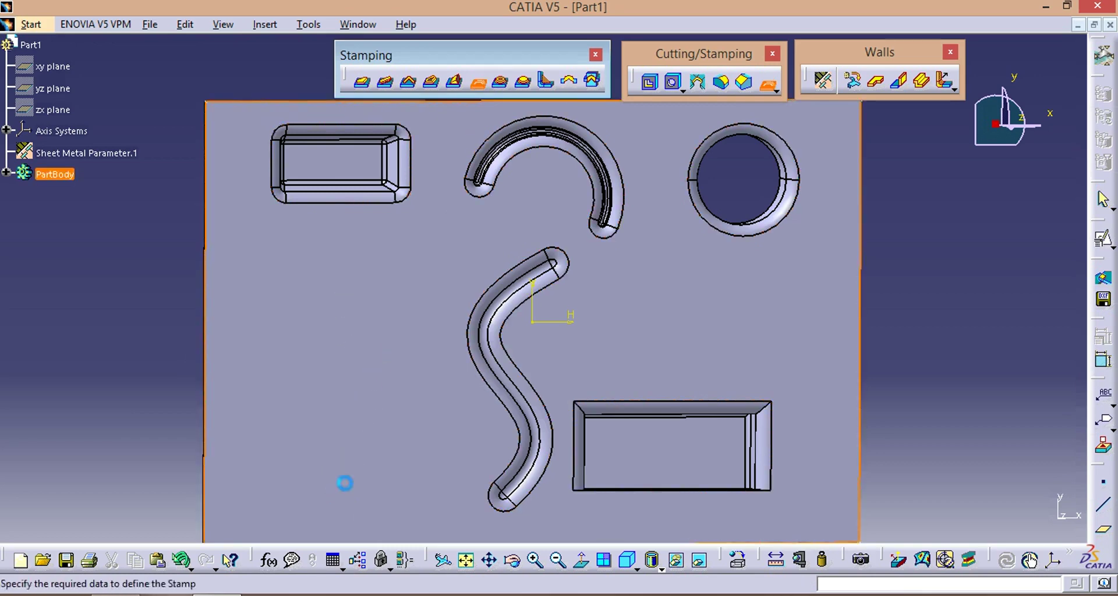
{"action": "middle_click_drag", "start_coordinate": [387, 465], "coordinate": [392, 307]}
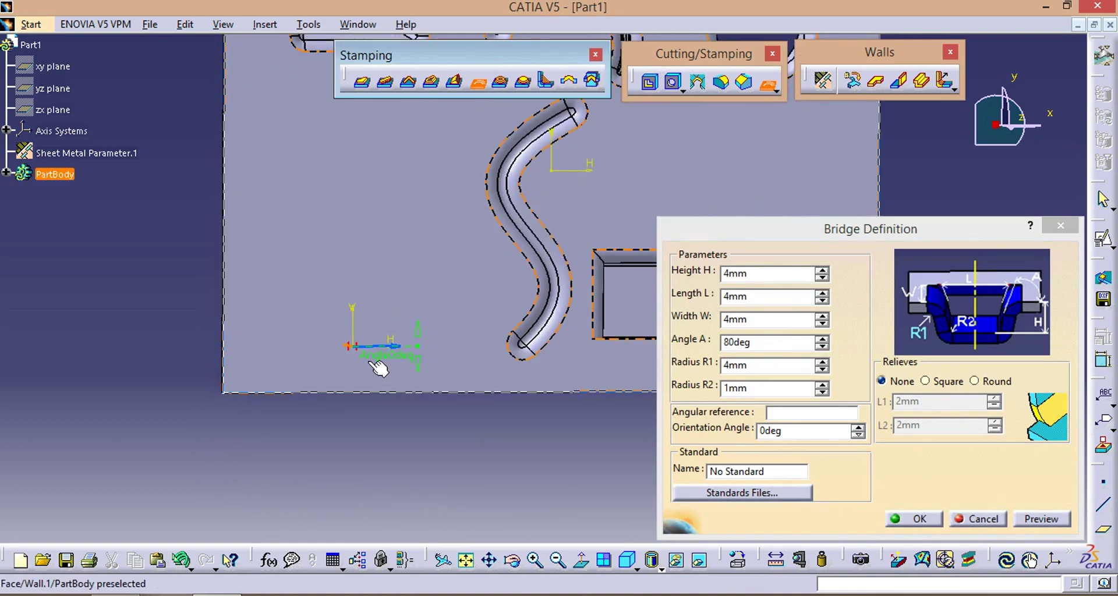
{"action": "left_click", "coordinate": [775, 274]}
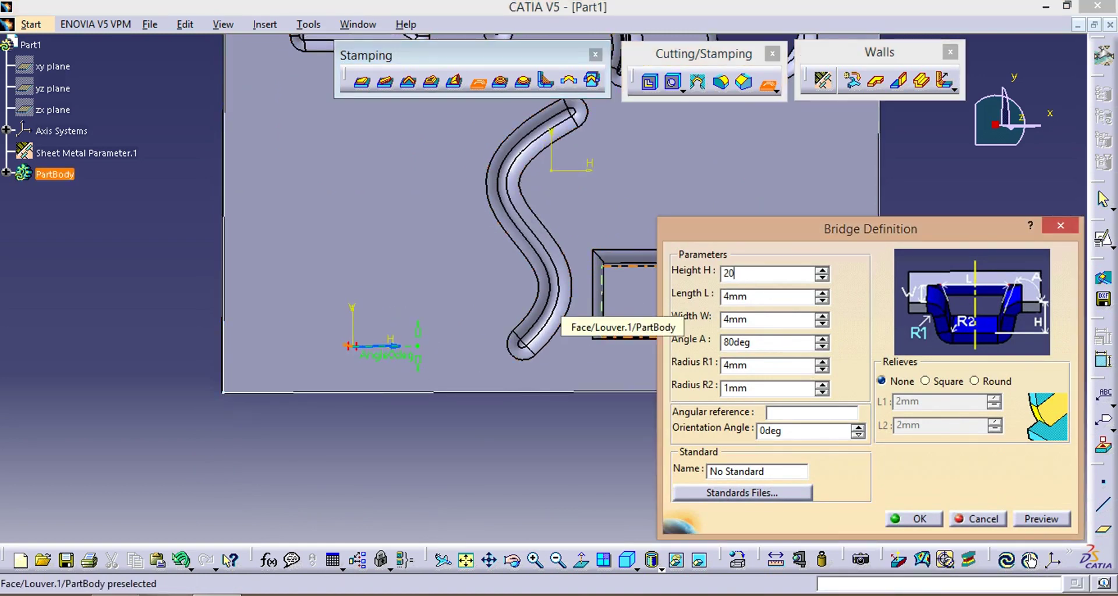
{"action": "left_click", "coordinate": [560, 447]}
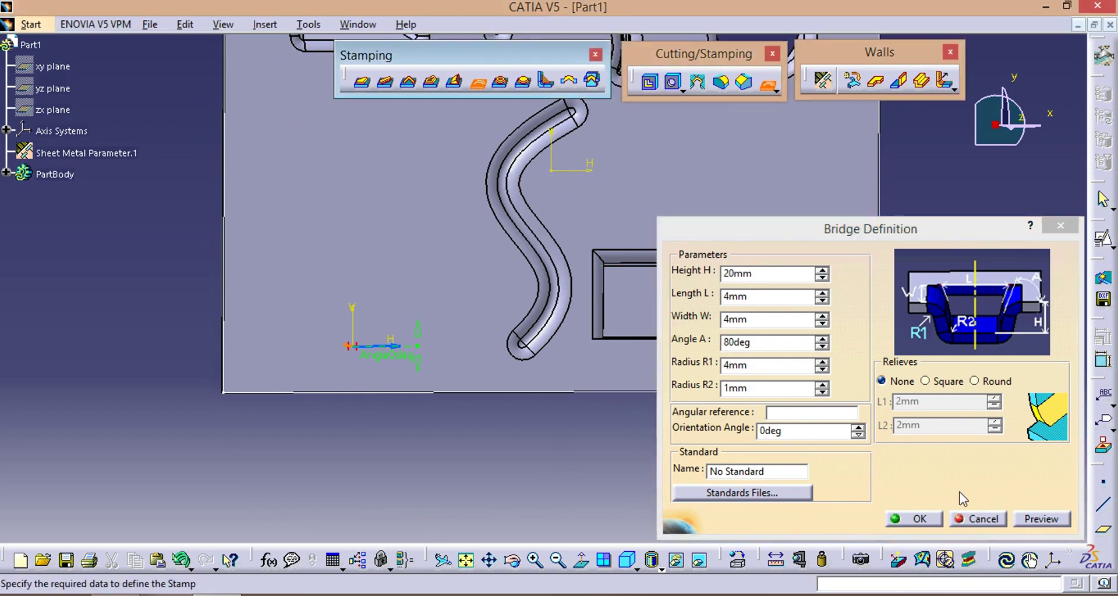
{"action": "left_click", "coordinate": [1040, 520]}
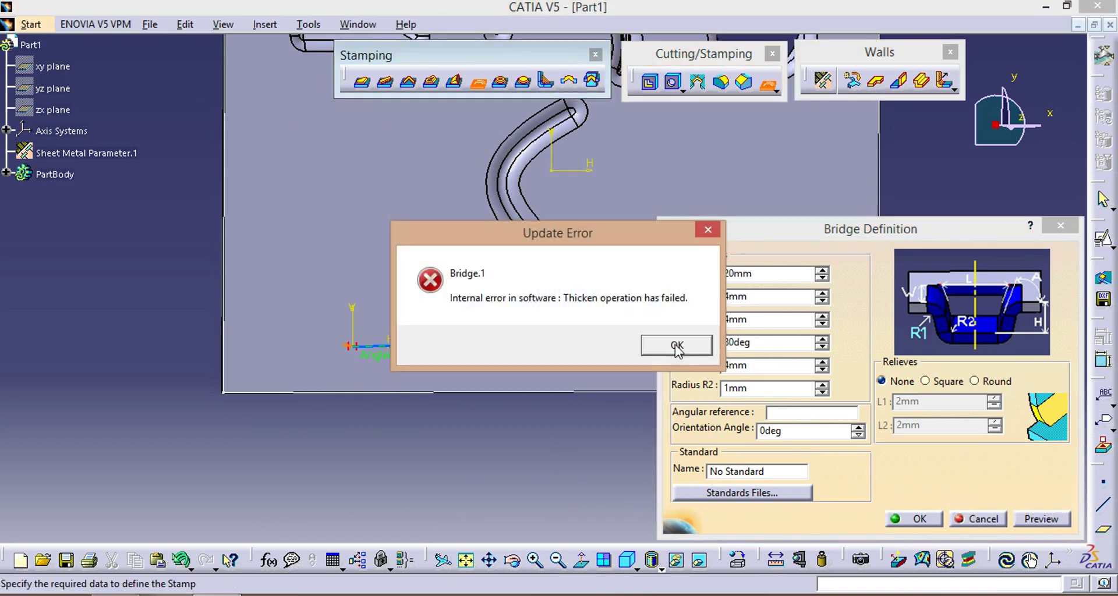
{"action": "left_click", "coordinate": [677, 346]}
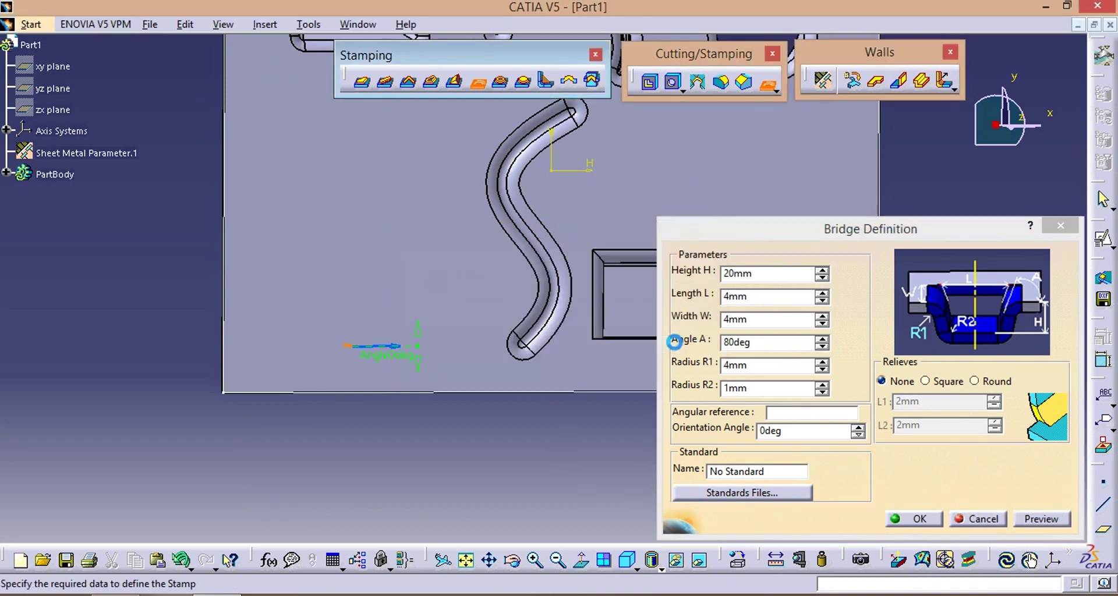
Step: Set the bridge's Length L to 10 mm and Width W to 20 mm, previewing the shape after each change
{"action": "double_click", "coordinate": [746, 298]}
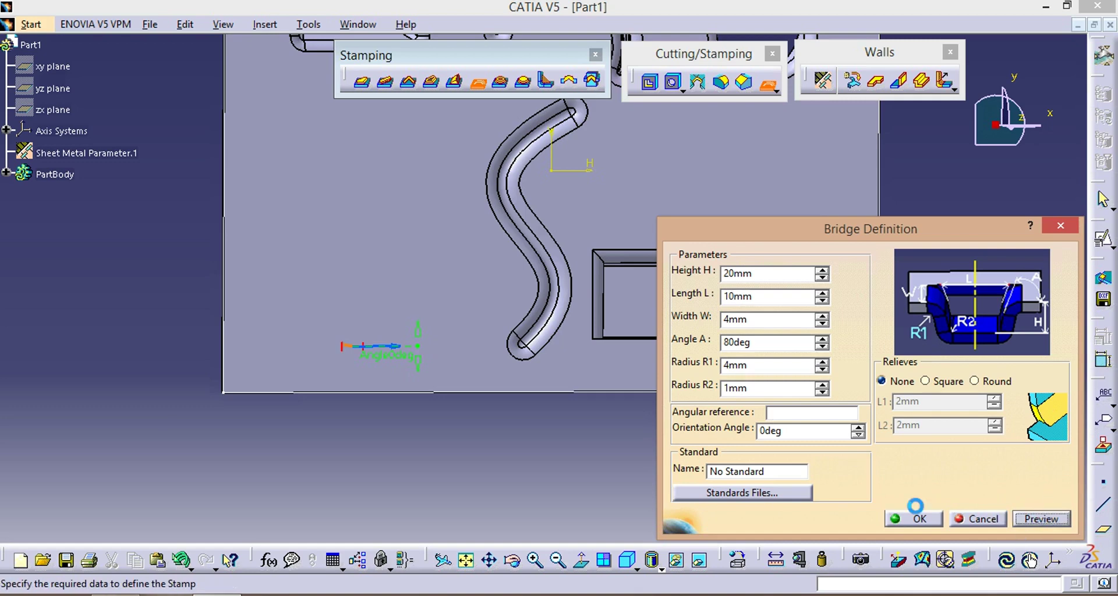
{"action": "middle_click_drag", "start_coordinate": [405, 459], "coordinate": [505, 284]}
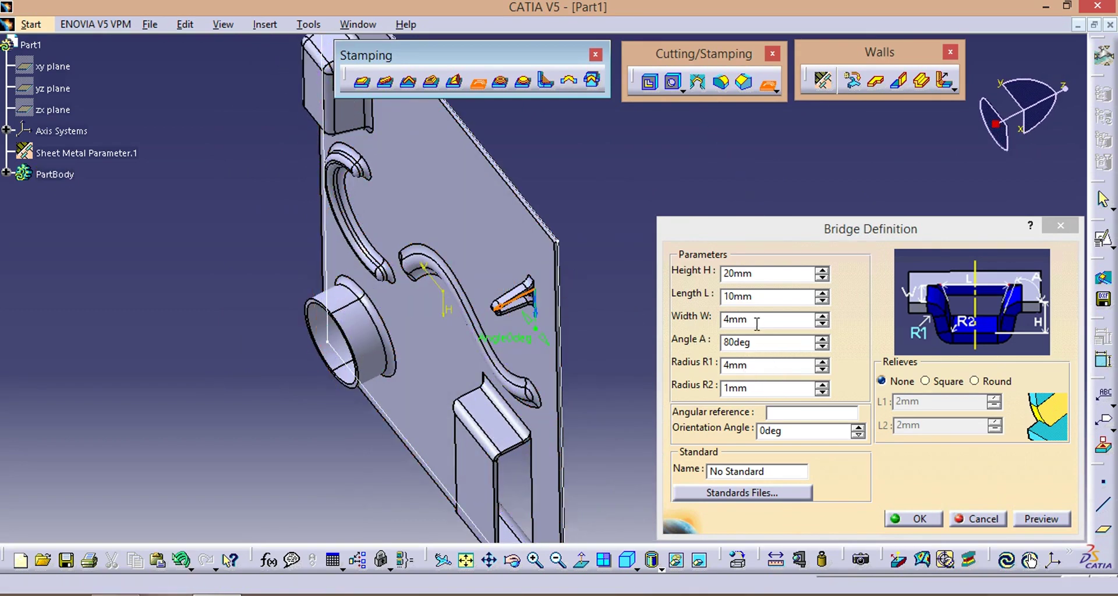
{"action": "left_click", "coordinate": [688, 338]}
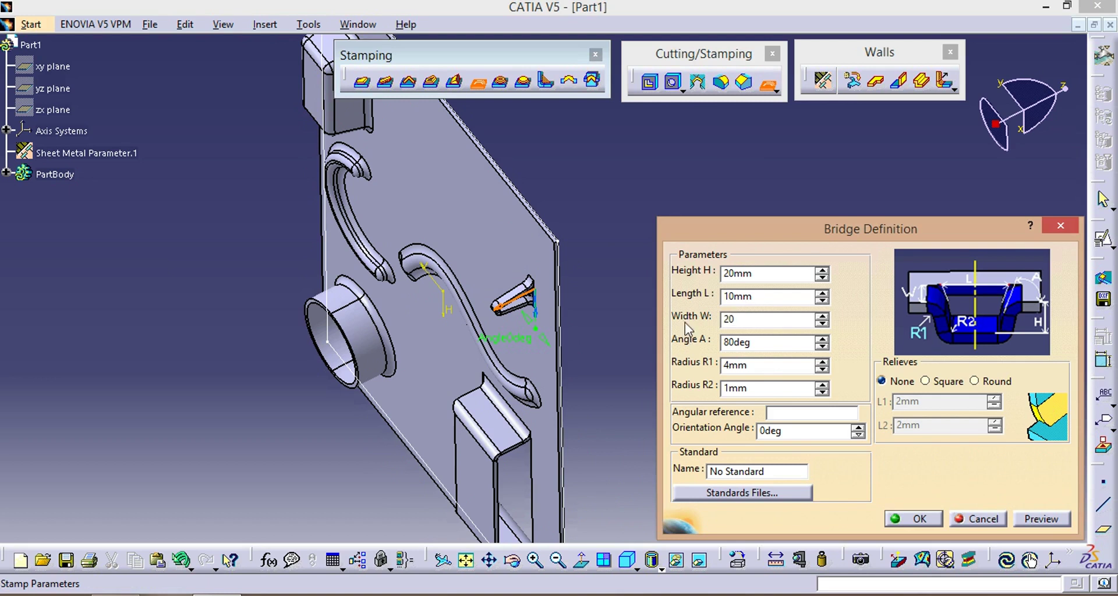
{"action": "left_click", "coordinate": [1053, 521]}
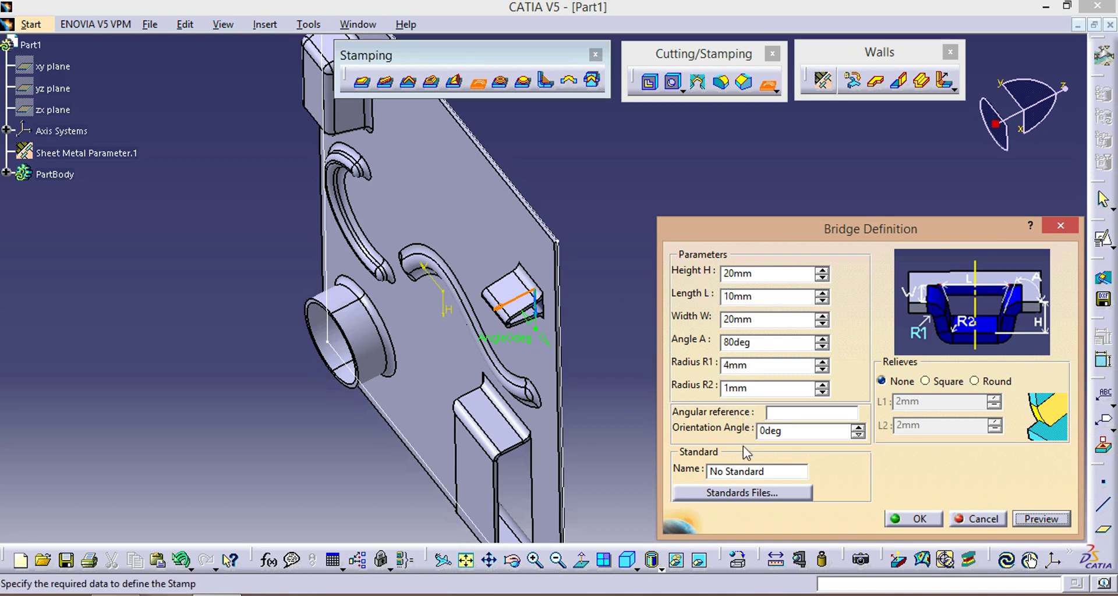
Step: Try a bridge Height H of 30 mm in the preview, and set it back to 20 mm
{"action": "double_click", "coordinate": [752, 280]}
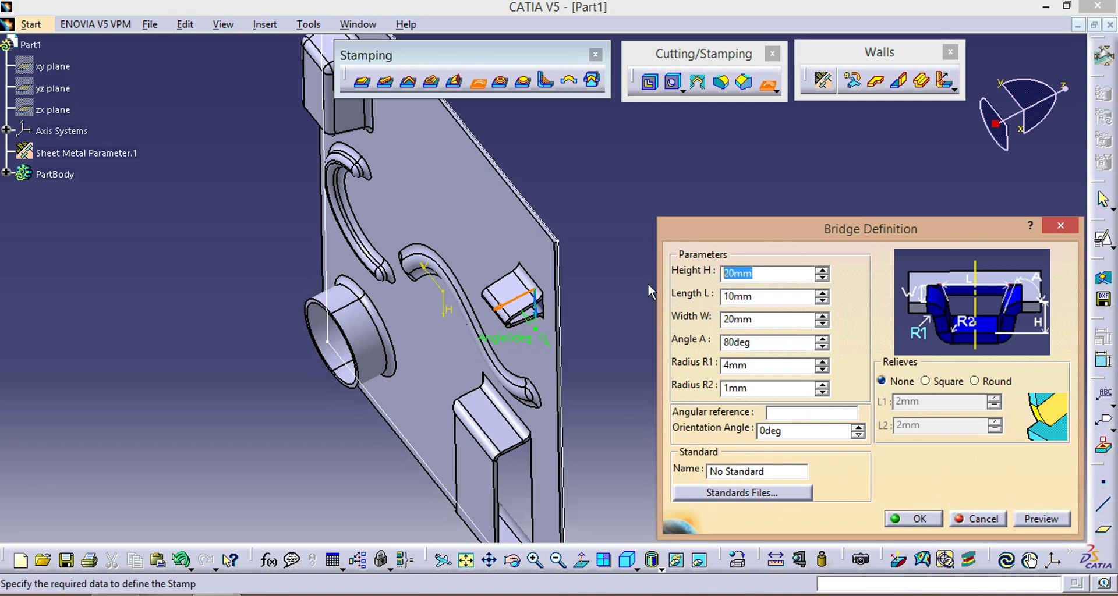
{"action": "type", "text": "30"}
{"action": "left_click", "coordinate": [1032, 524]}
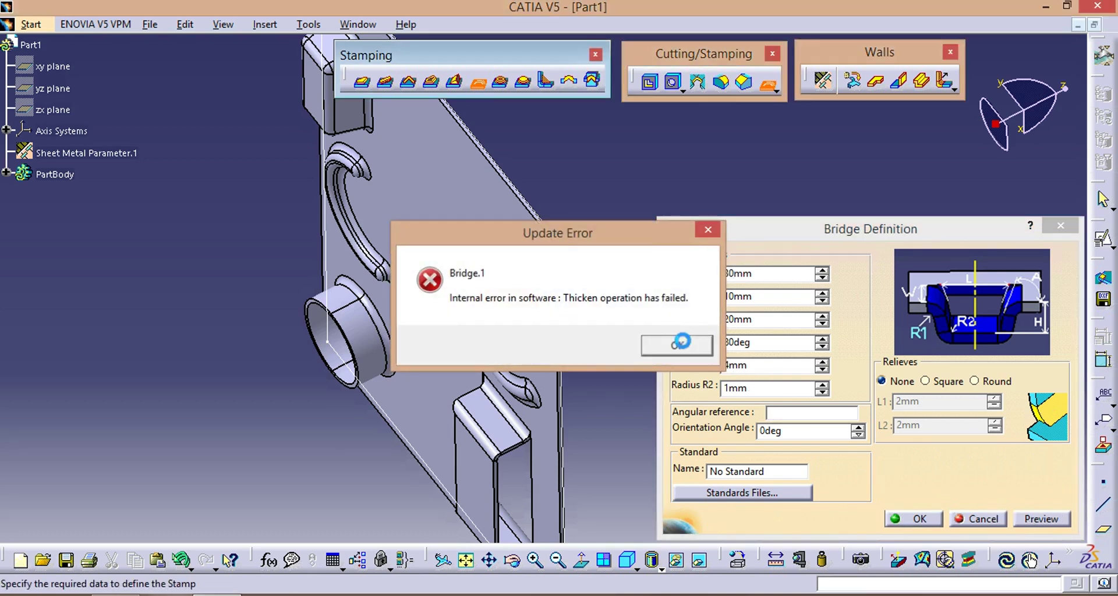
{"action": "left_click", "coordinate": [702, 345]}
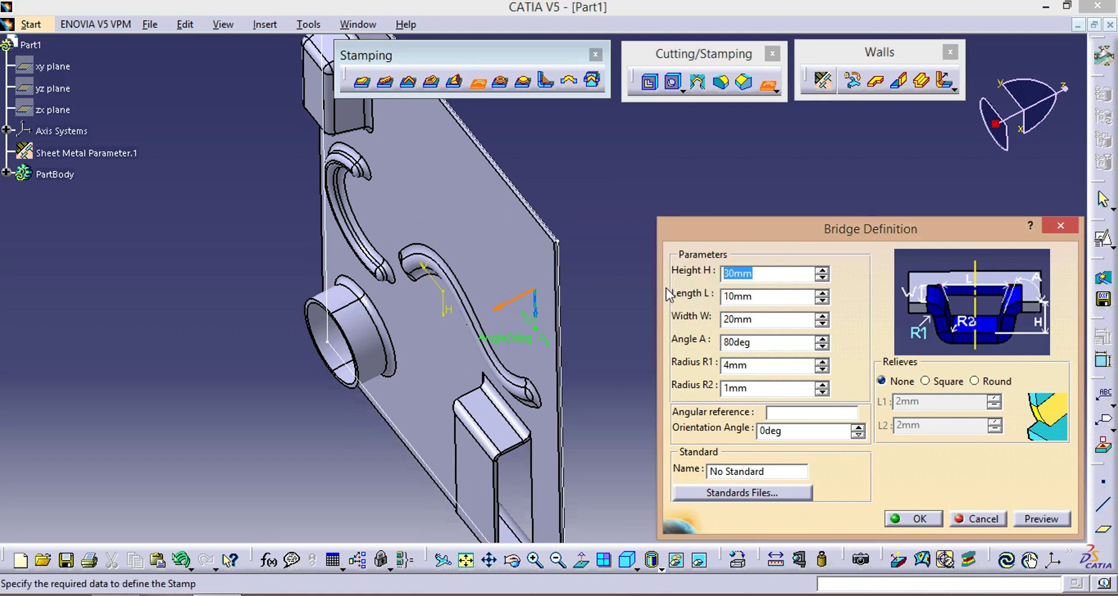
{"action": "type", "text": "20"}
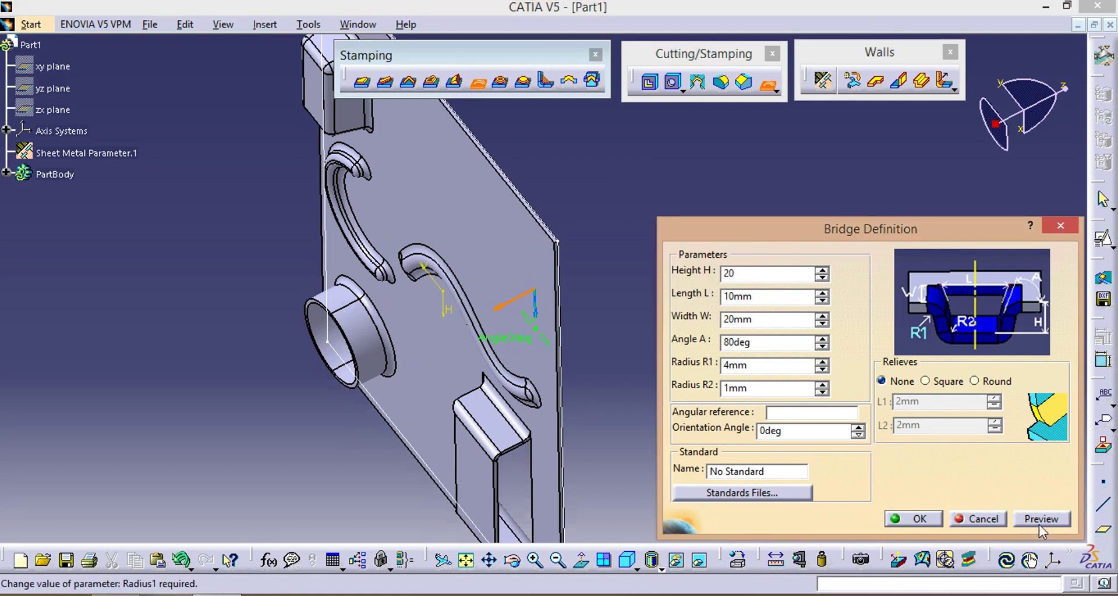
{"action": "left_click", "coordinate": [1043, 520]}
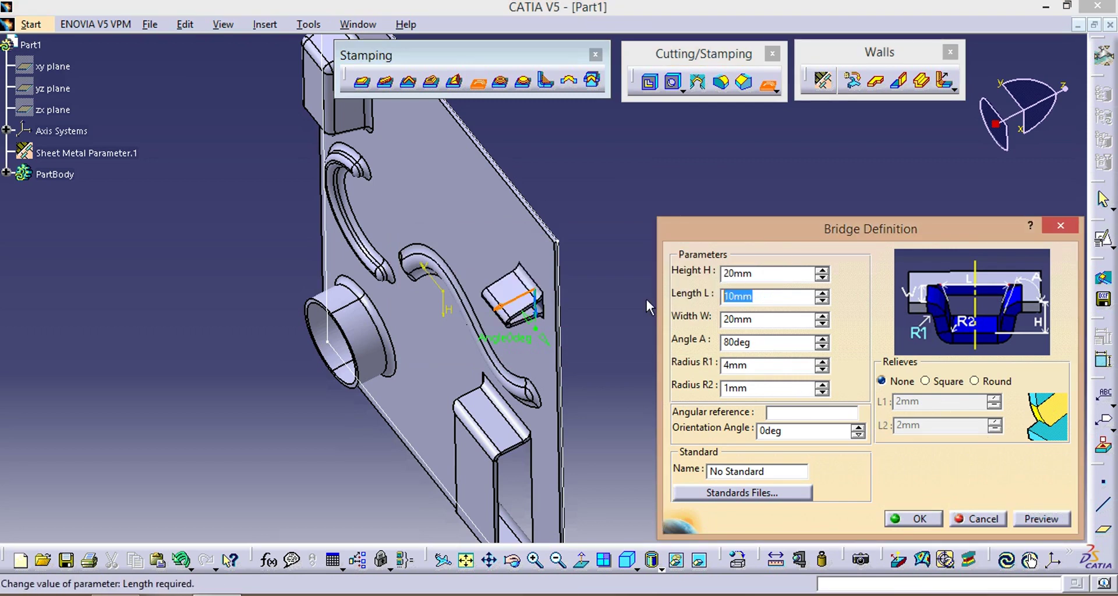
Step: Set the bridge's Length L to 30 mm, preview it and inspect the shape up close
{"action": "type", "text": "30"}
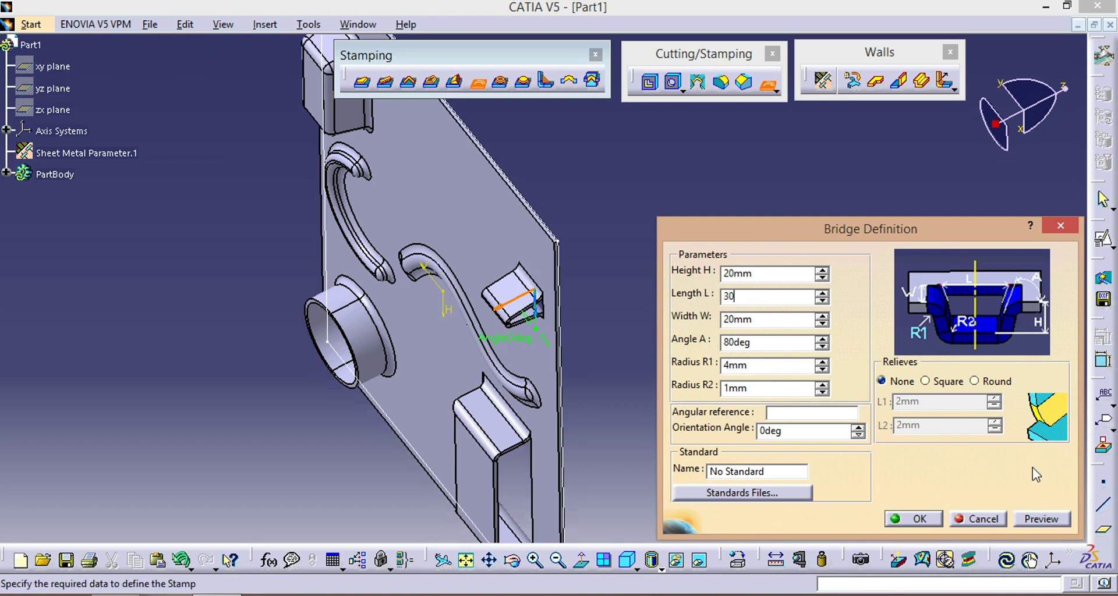
{"action": "left_click", "coordinate": [1043, 520]}
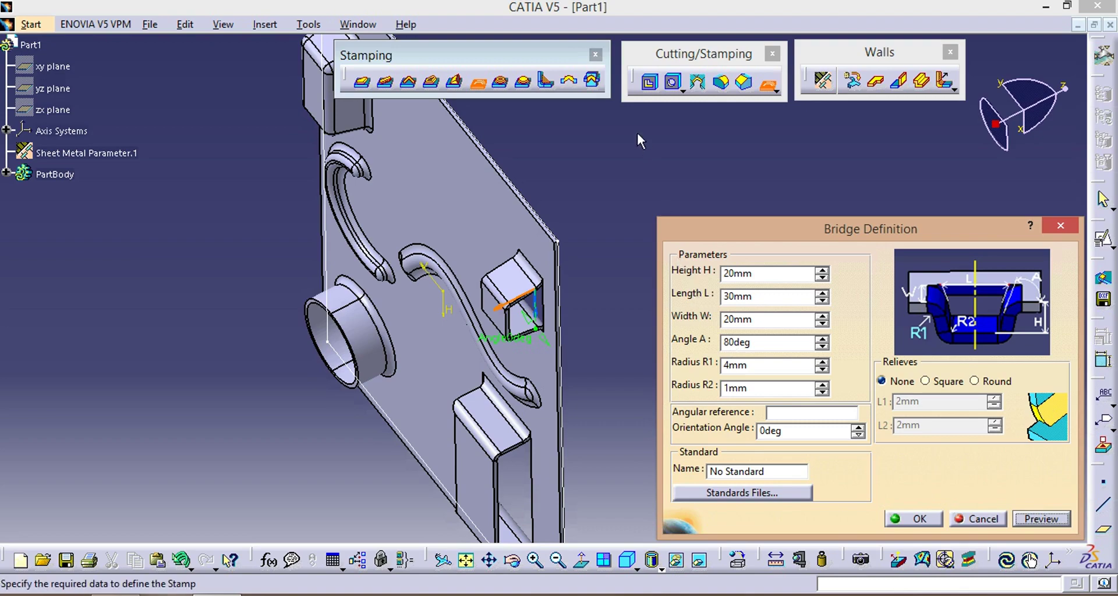
{"action": "middle_click_drag", "start_coordinate": [637, 133], "coordinate": [484, 303]}
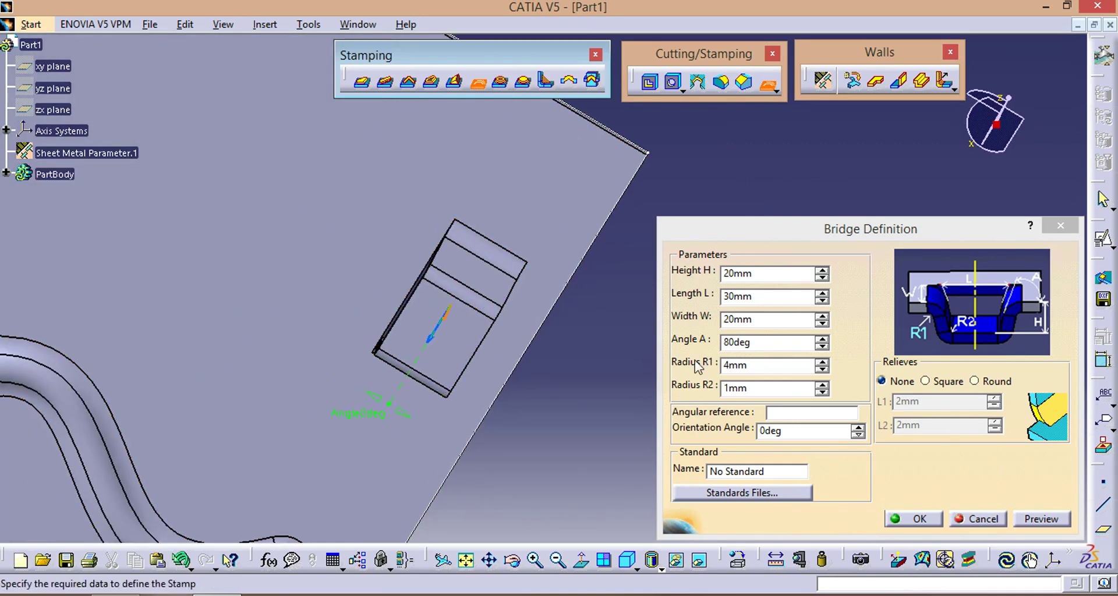
Step: Set the bridge's Angle A to 70 deg and preview the sloped sides
{"action": "left_click_drag", "start_coordinate": [783, 342], "coordinate": [720, 342]}
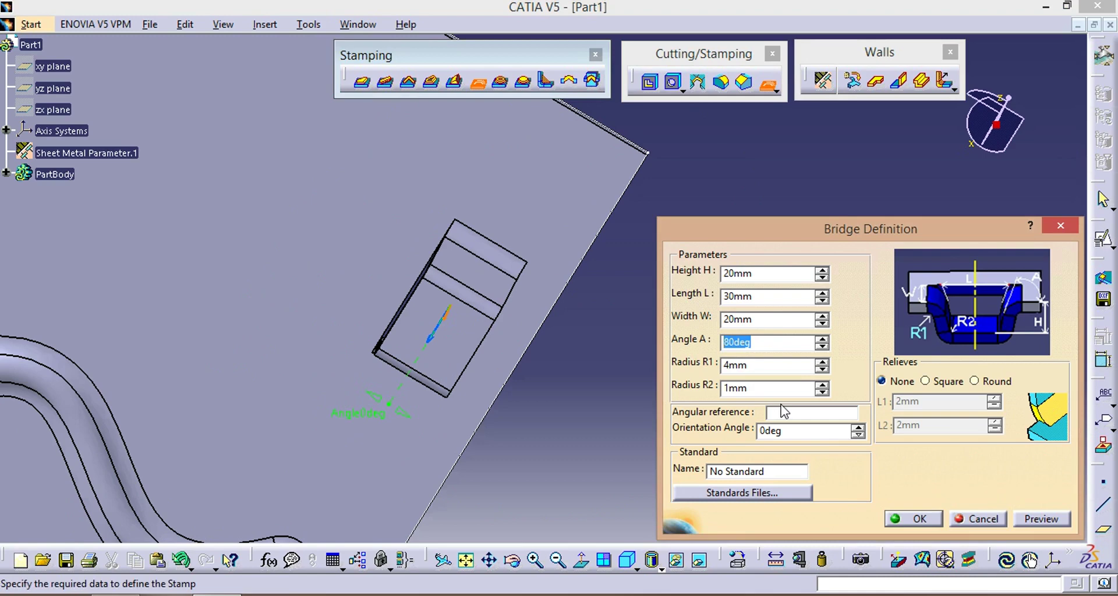
{"action": "type", "text": "0"}
{"action": "left_click", "coordinate": [1031, 520]}
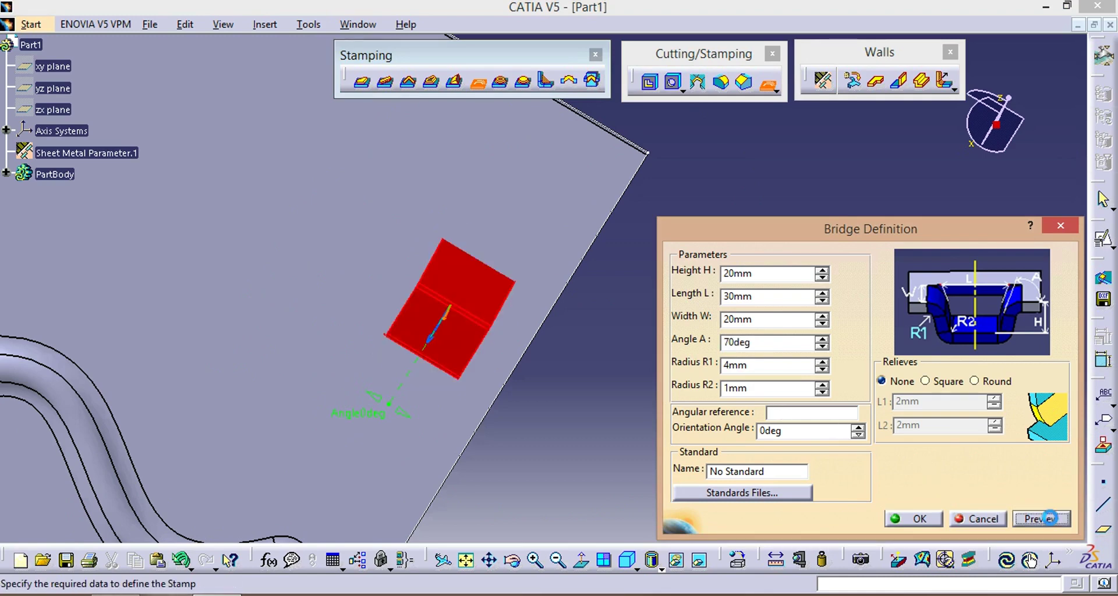
{"action": "middle_click_drag", "start_coordinate": [499, 369], "coordinate": [541, 356]}
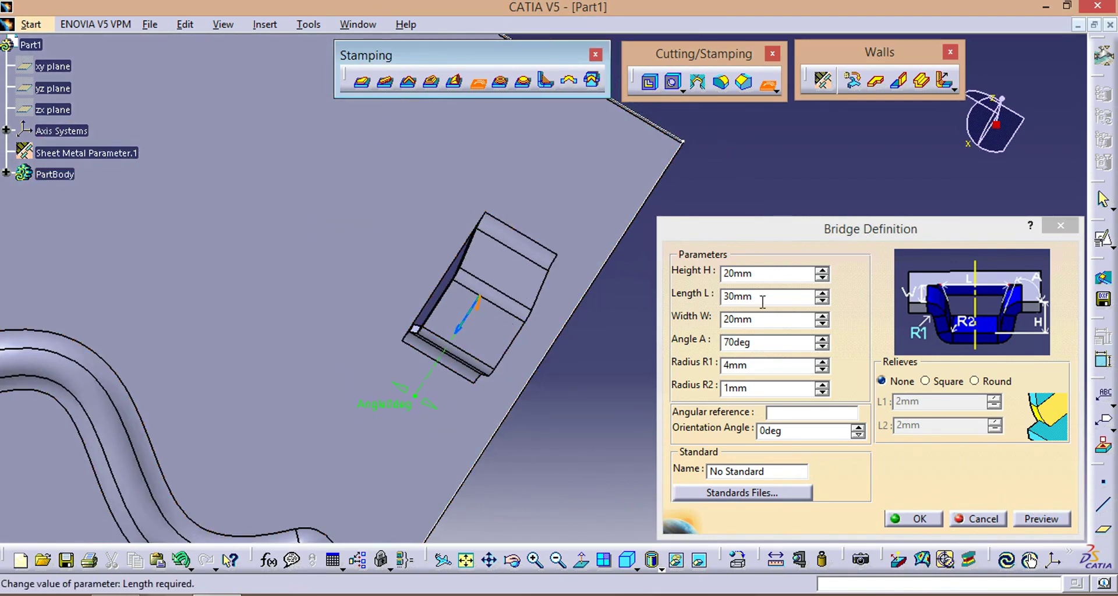
Step: Preview the bridge with Square relieves, and switch the relieves to Round and preview again
{"action": "left_click", "coordinate": [926, 381]}
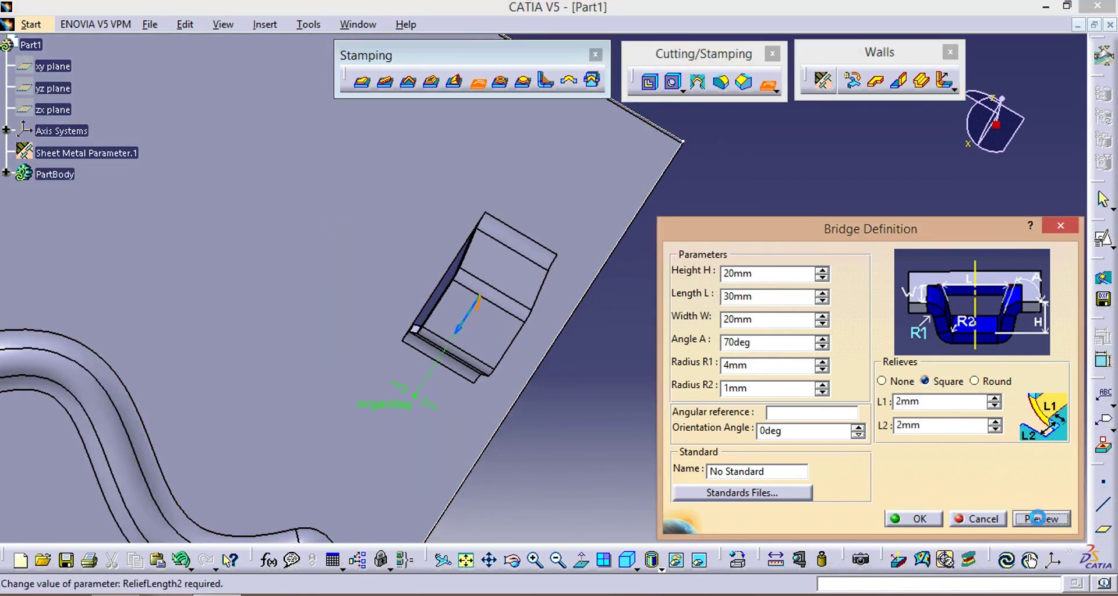
{"action": "left_click", "coordinate": [1038, 518]}
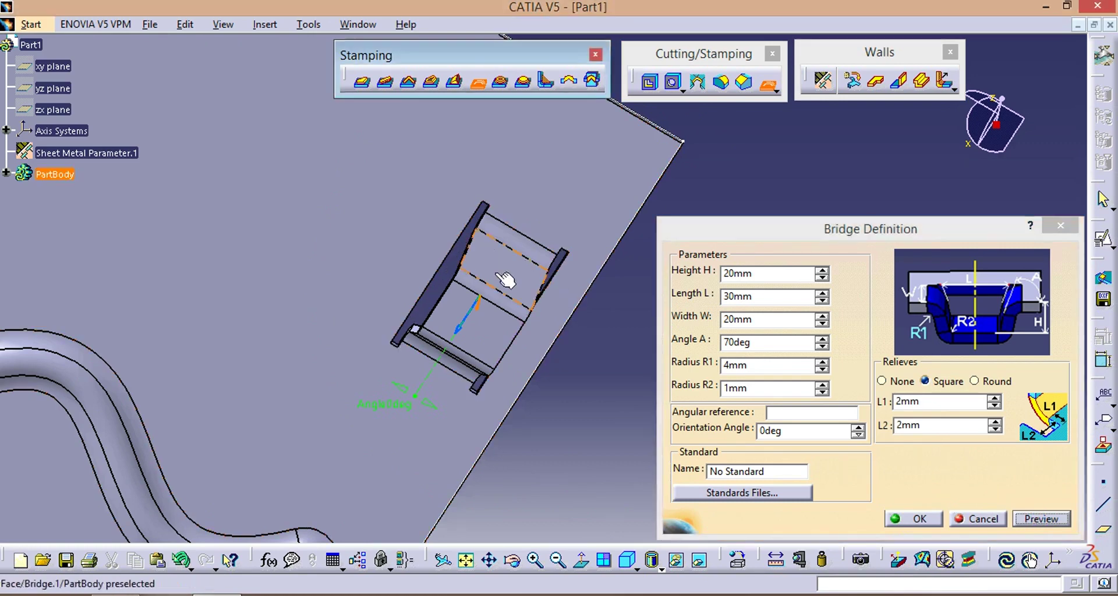
{"action": "middle_click_drag", "start_coordinate": [501, 279], "coordinate": [462, 324]}
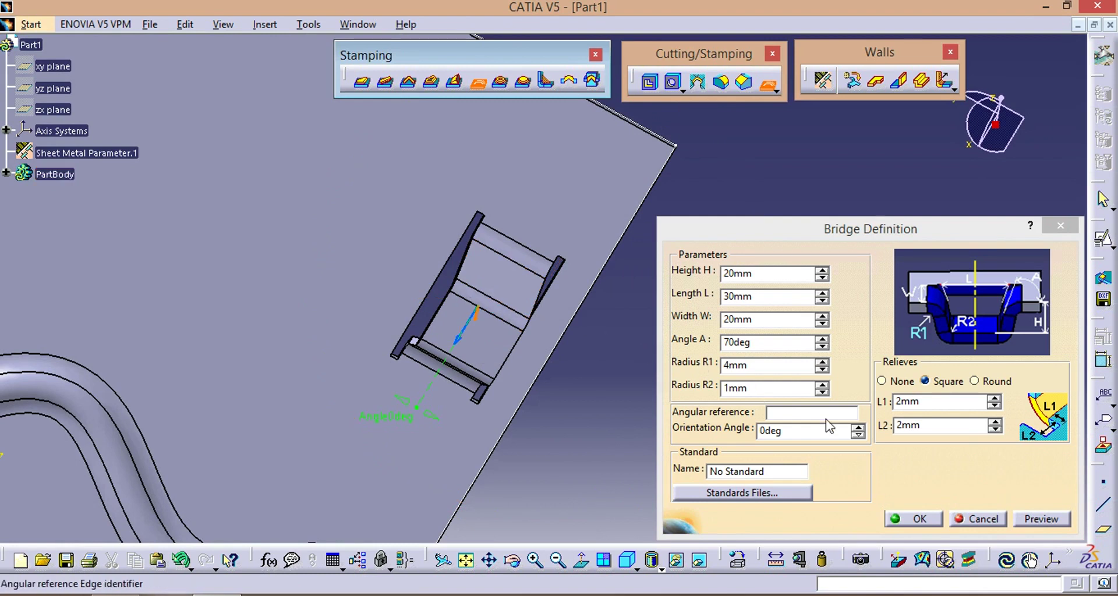
{"action": "left_click", "coordinate": [974, 382]}
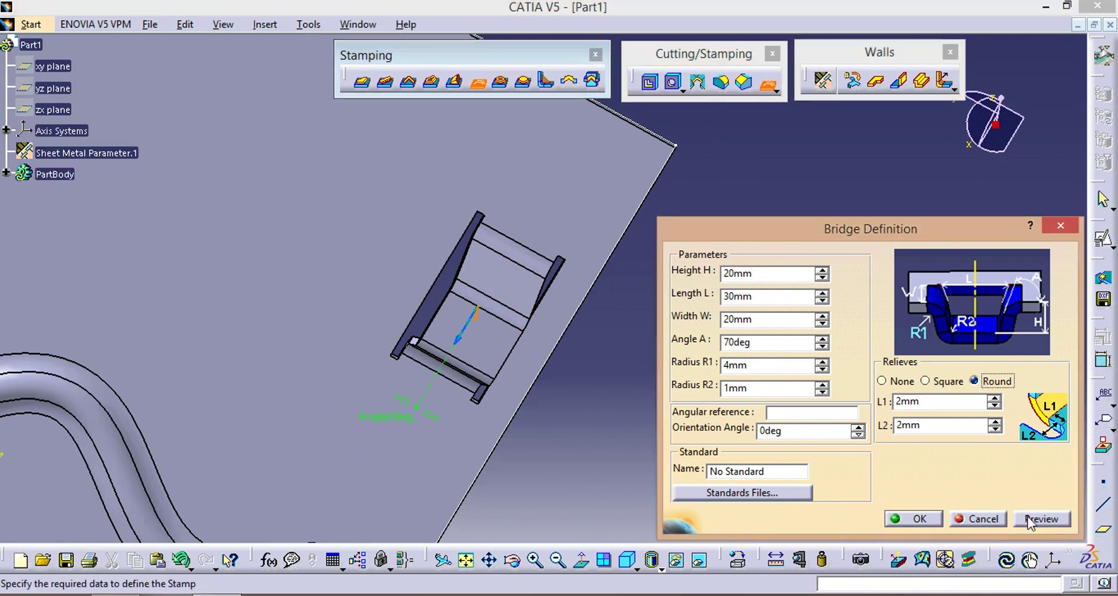
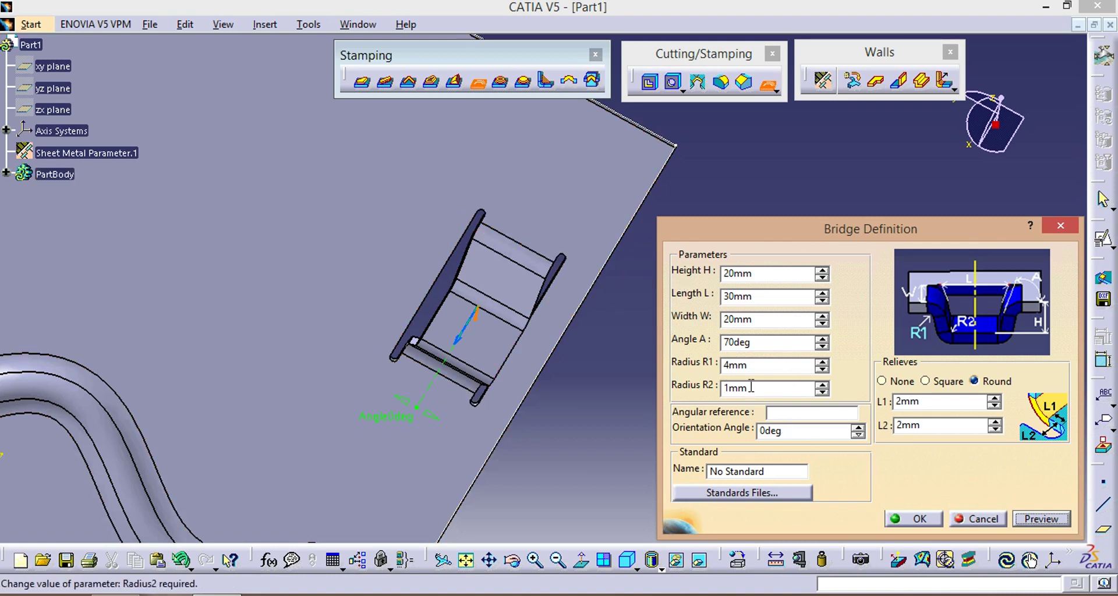
Step: Set the bridge's Angle A to 90 deg, preview it, create the bridge and inspect it from different angles
{"action": "key", "text": "Return"}
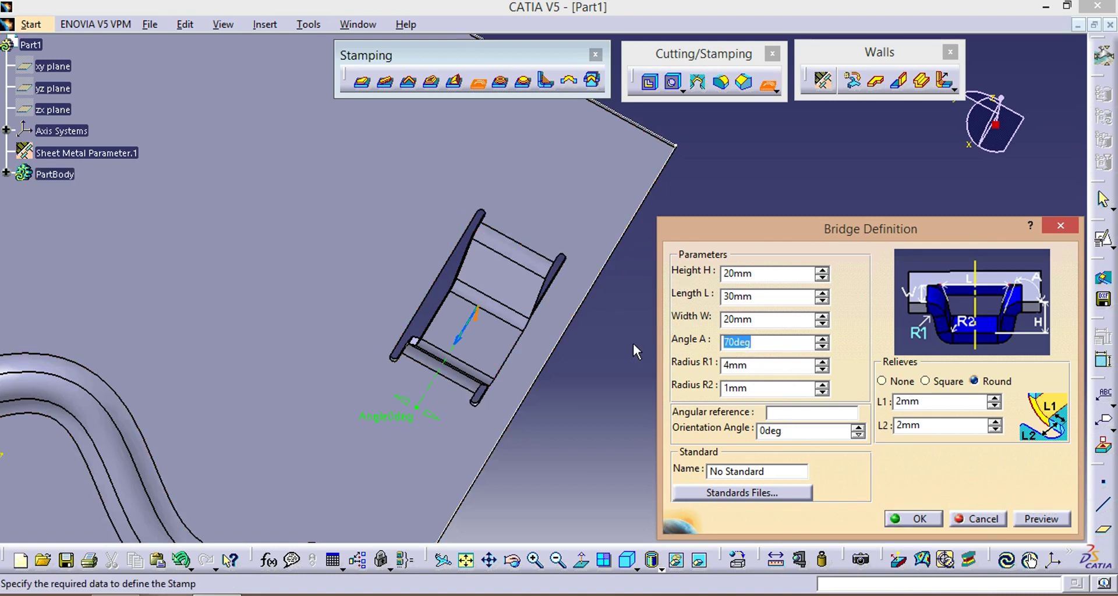
{"action": "type", "text": "90"}
{"action": "left_click", "coordinate": [1038, 520]}
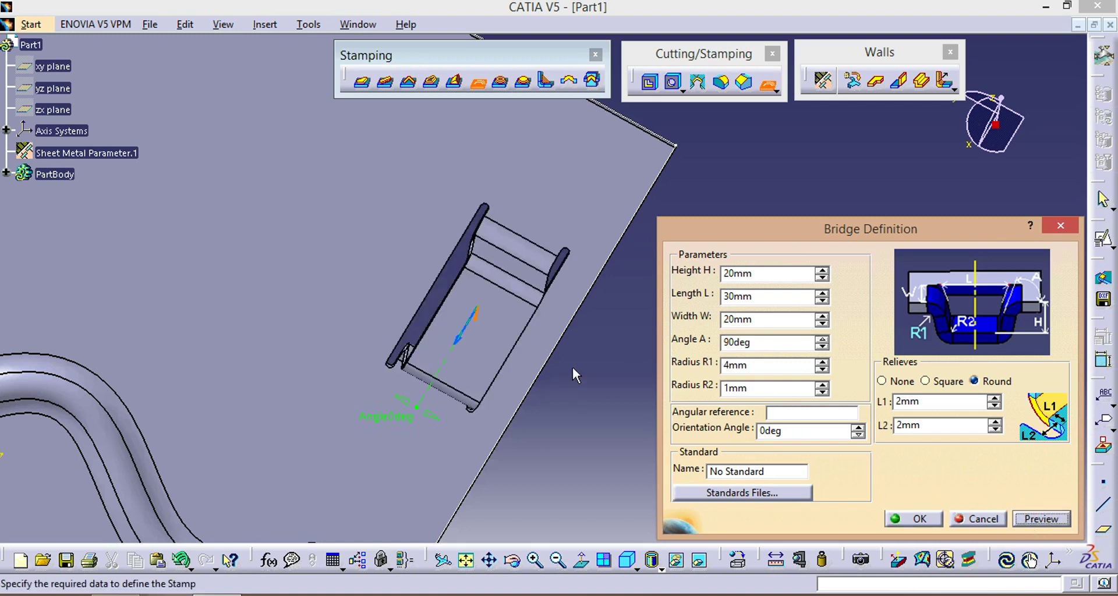
{"action": "middle_click_drag", "start_coordinate": [533, 298], "coordinate": [703, 486]}
{"action": "left_click", "coordinate": [533, 299]}
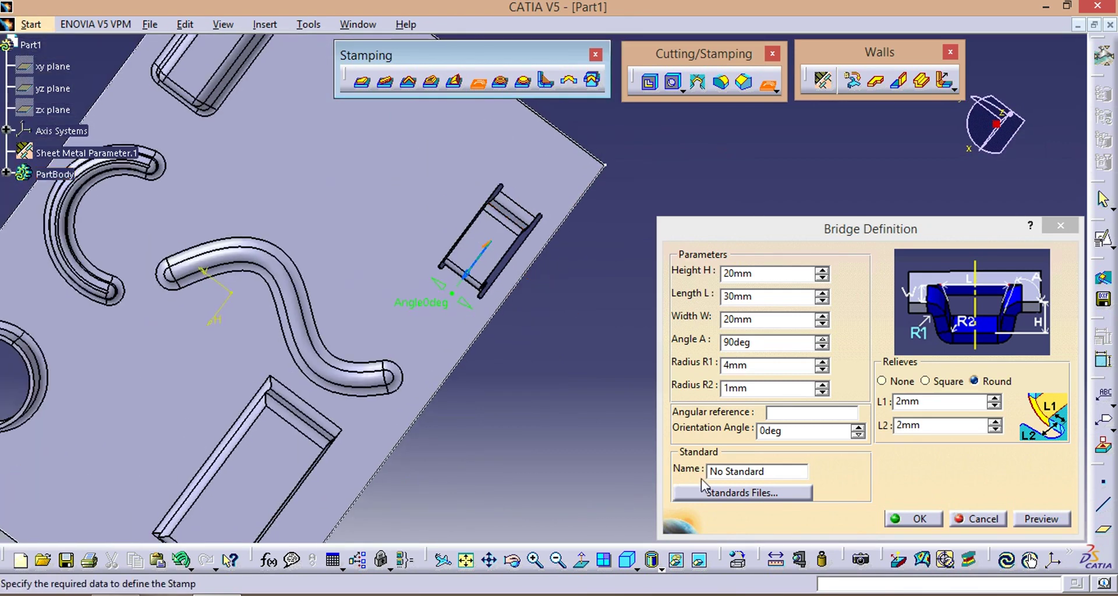
{"action": "left_click", "coordinate": [918, 525]}
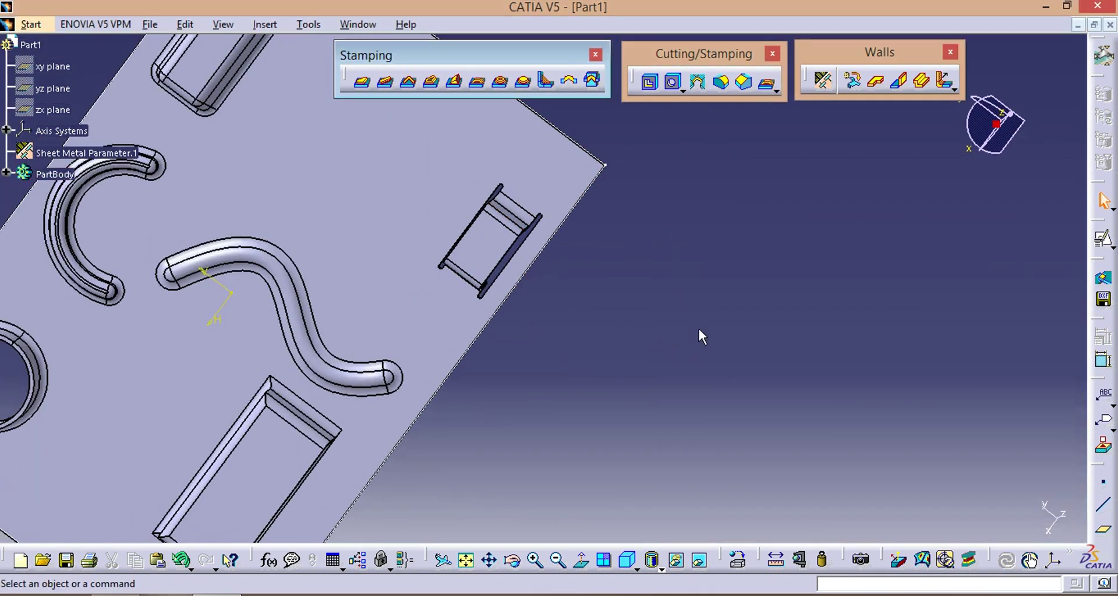
{"action": "middle_click_drag", "start_coordinate": [500, 178], "coordinate": [539, 221]}
{"action": "middle_click_drag", "start_coordinate": [559, 175], "coordinate": [632, 292]}
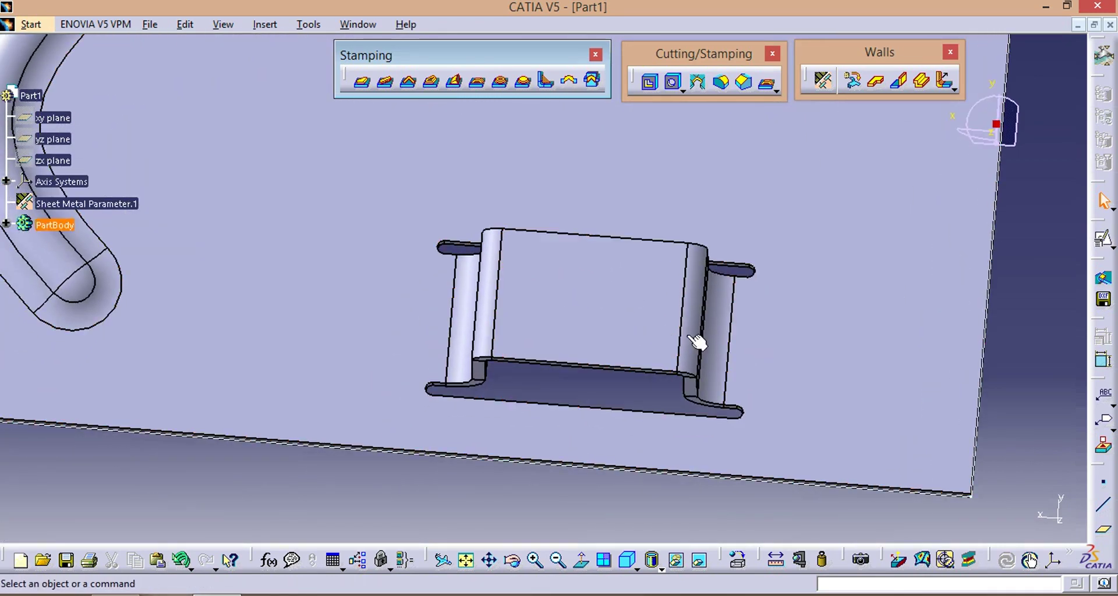
{"action": "middle_click_drag", "start_coordinate": [525, 319], "coordinate": [662, 357]}
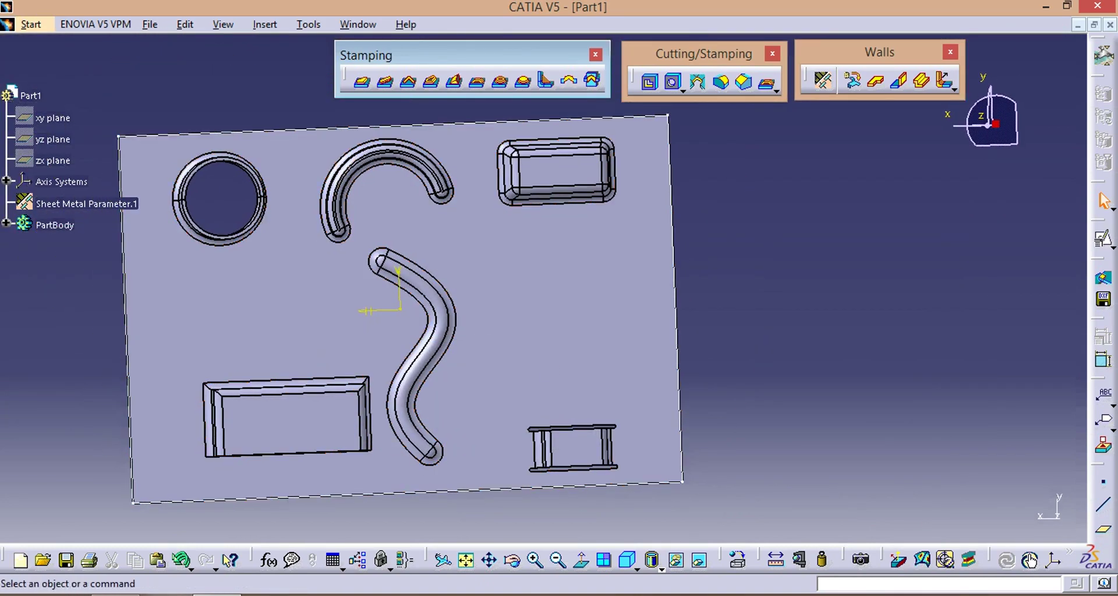
Step: Switch to the Notepad topic list, highlight "7. FLANGED HOLE." and return to CATIA
{"action": "key", "text": "alt+Tab"}
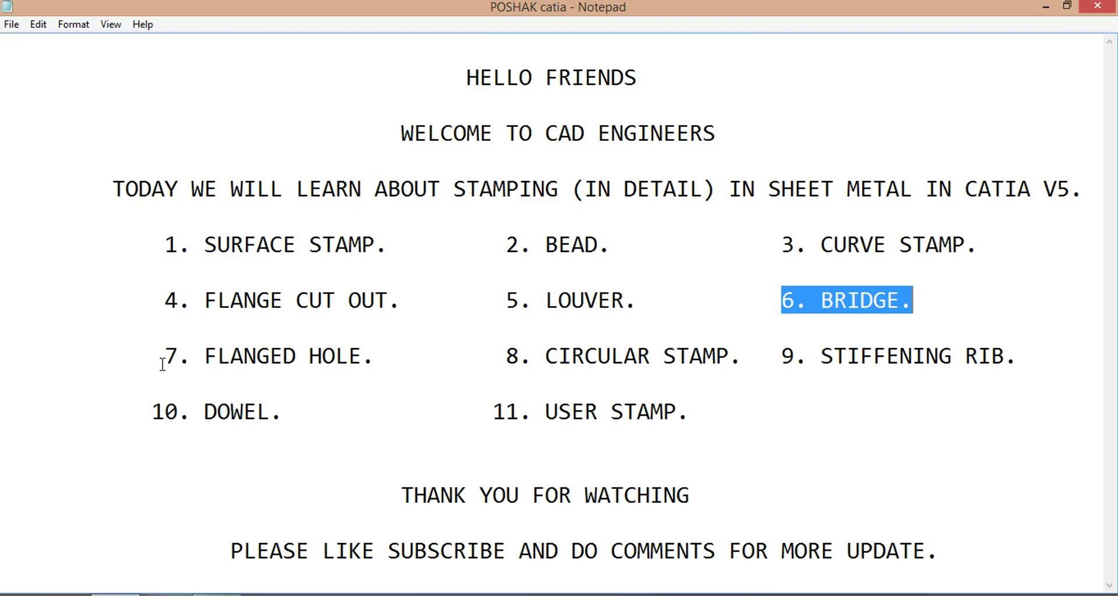
{"action": "mouse_move", "coordinate": [162, 364]}
{"action": "left_mouse_down"}
{"action": "mouse_move", "coordinate": [409, 377]}
{"action": "mouse_move", "coordinate": [367, 359]}
{"action": "mouse_move", "coordinate": [163, 356]}
{"action": "left_mouse_up"}
{"action": "key", "text": "alt+Tab"}
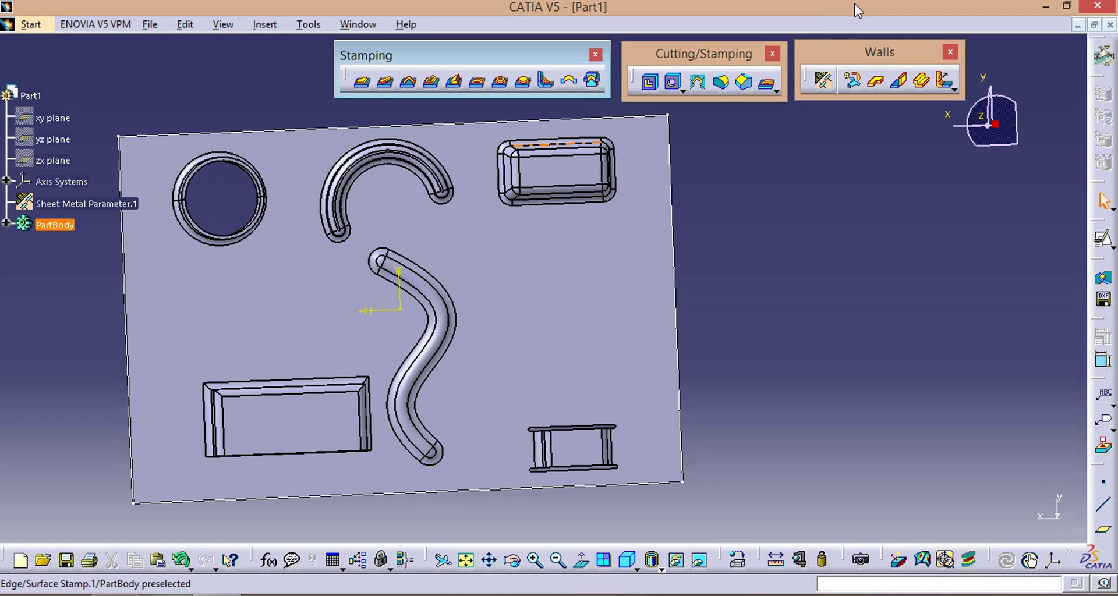
Step: Start a flanged hole on the wall between the rectangular surface stamp and the bridge, with Height H set to 20 mm
{"action": "left_click", "coordinate": [502, 85]}
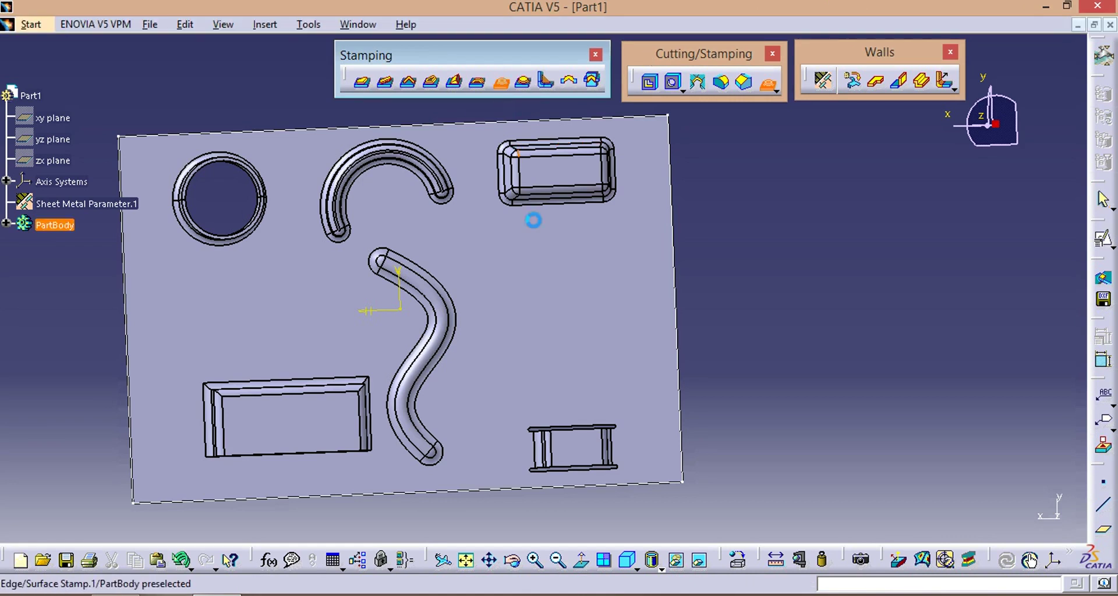
{"action": "left_click", "coordinate": [558, 305]}
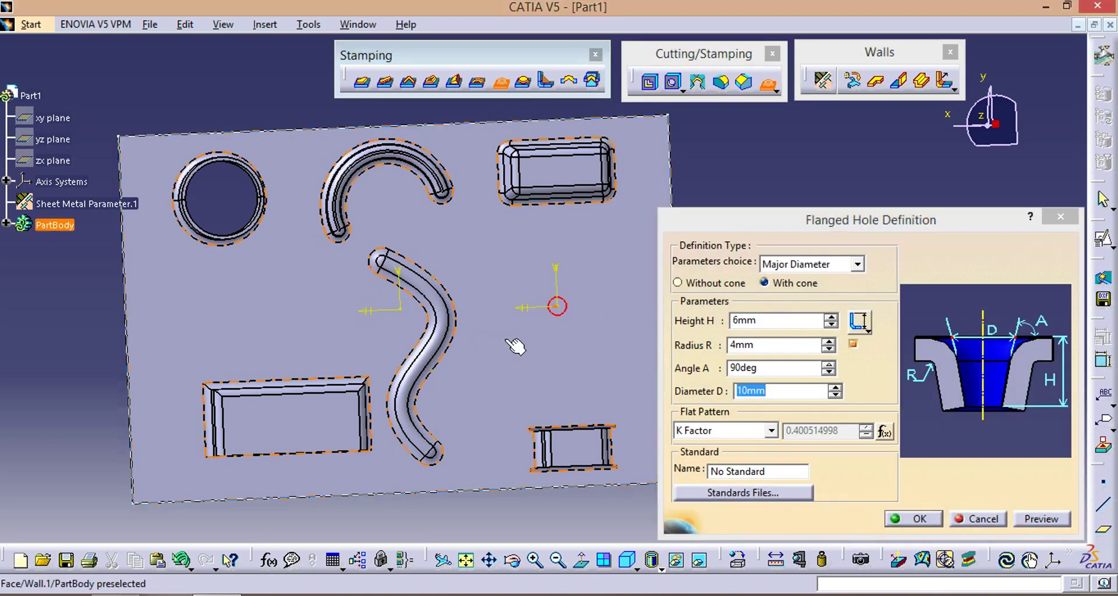
{"action": "middle_click_drag", "start_coordinate": [554, 305], "coordinate": [437, 408]}
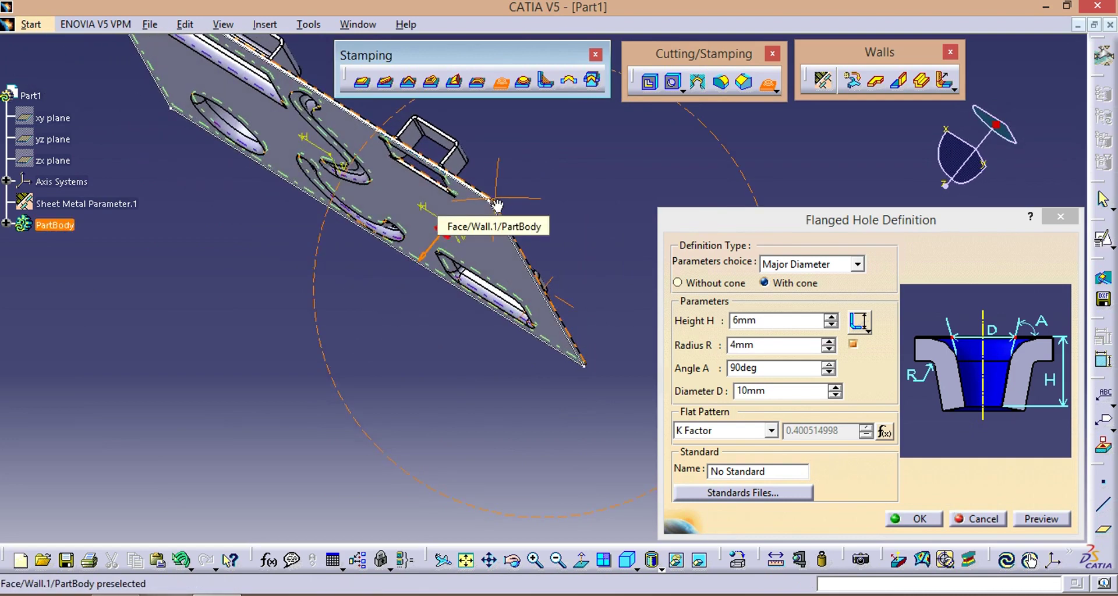
{"action": "double_click", "coordinate": [768, 320]}
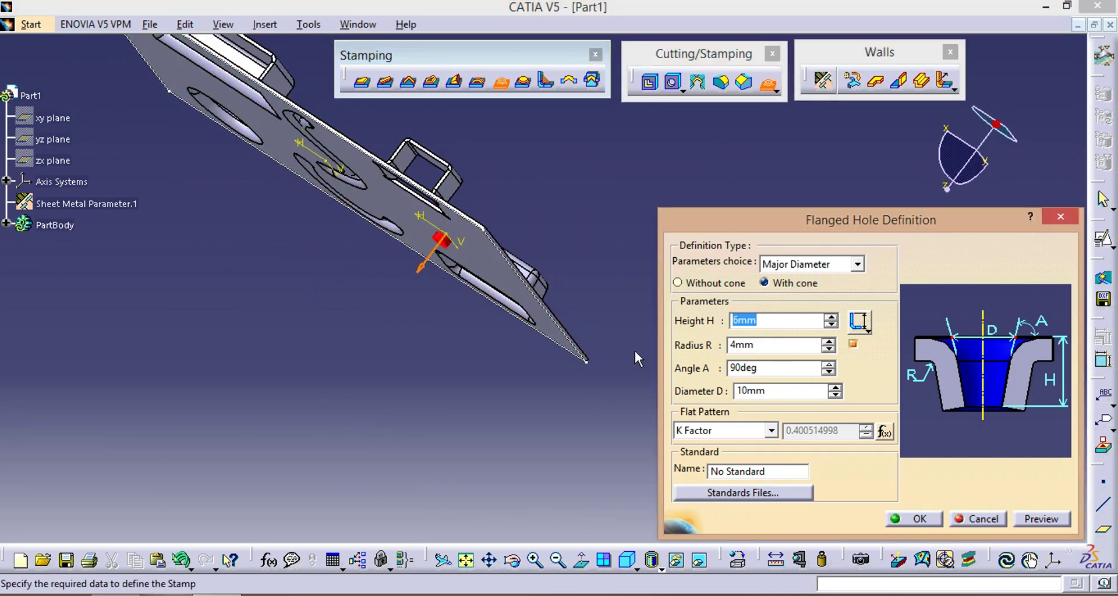
{"action": "type", "text": "20"}
{"action": "left_click", "coordinate": [599, 437]}
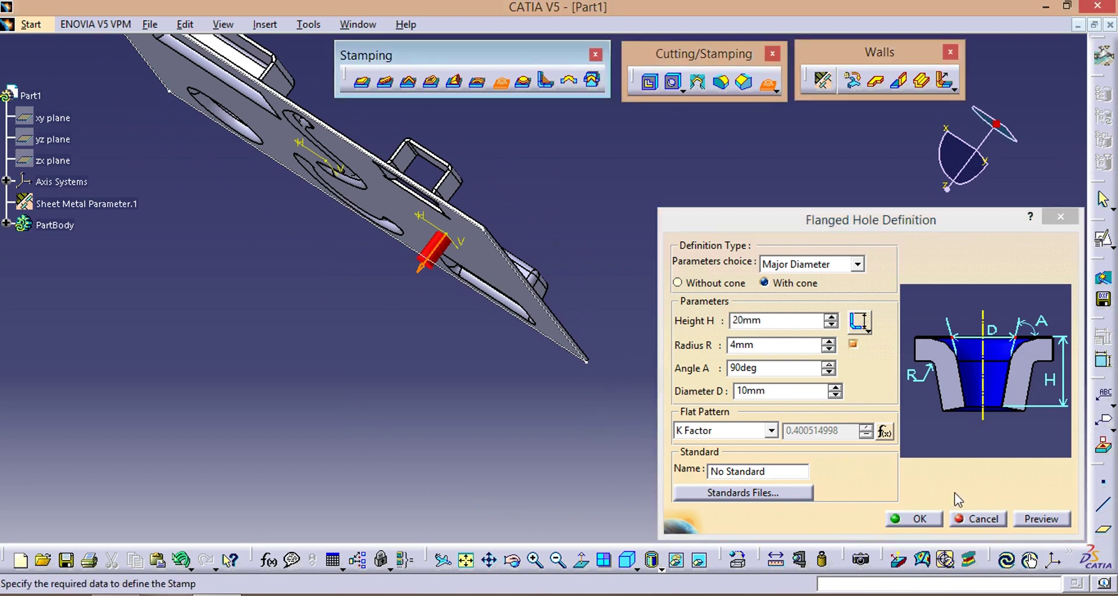
Step: Set the flanged hole's Diameter D to 20 mm and try to preview it
{"action": "double_click", "coordinate": [770, 395]}
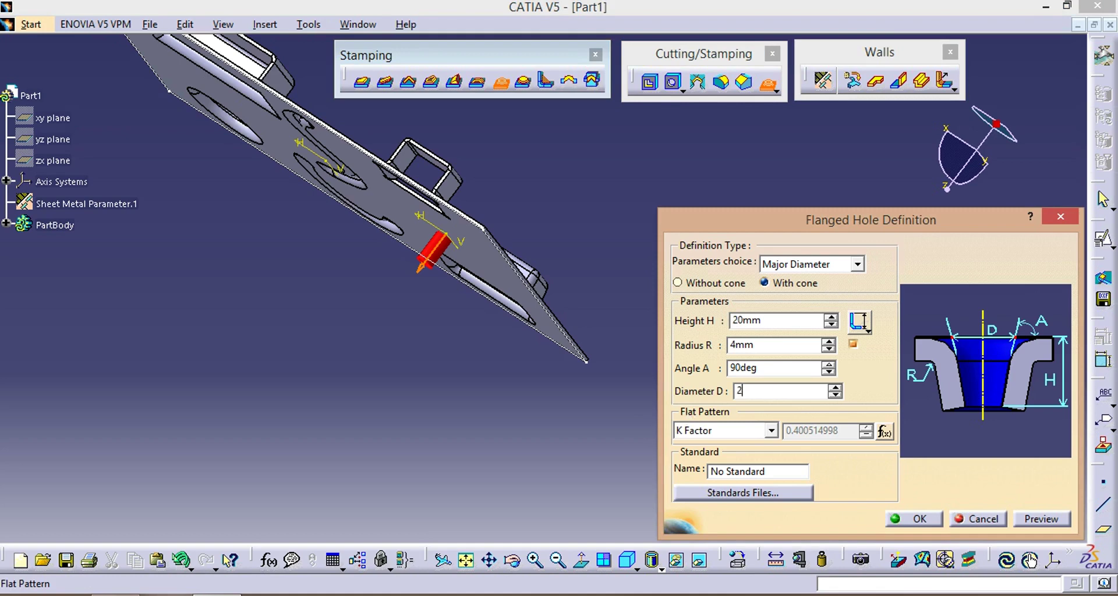
{"action": "type", "text": "20"}
{"action": "left_click", "coordinate": [632, 446]}
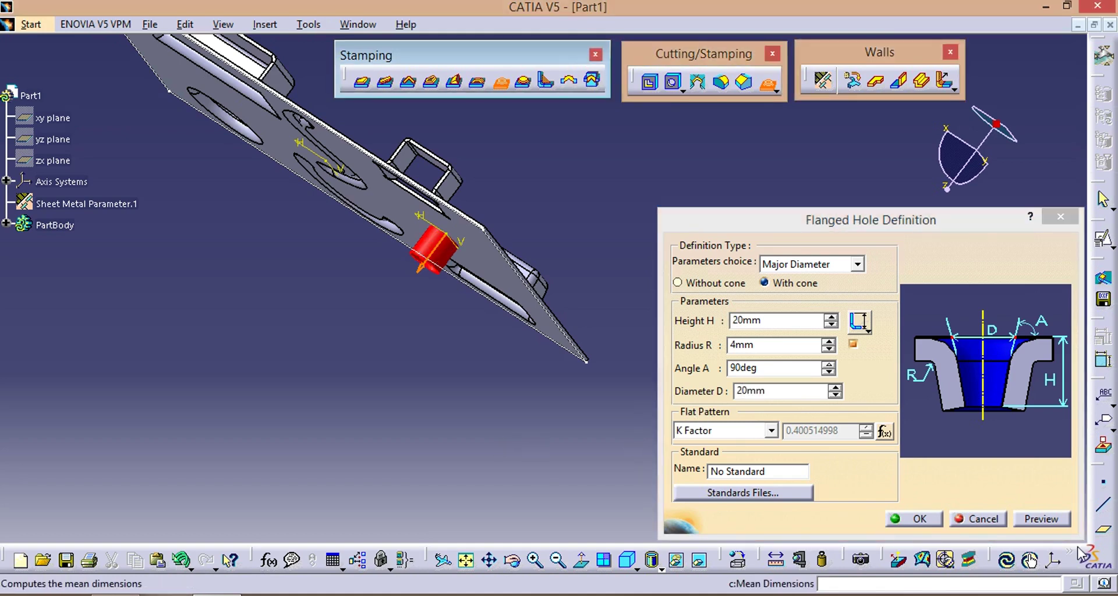
{"action": "left_click", "coordinate": [1041, 519]}
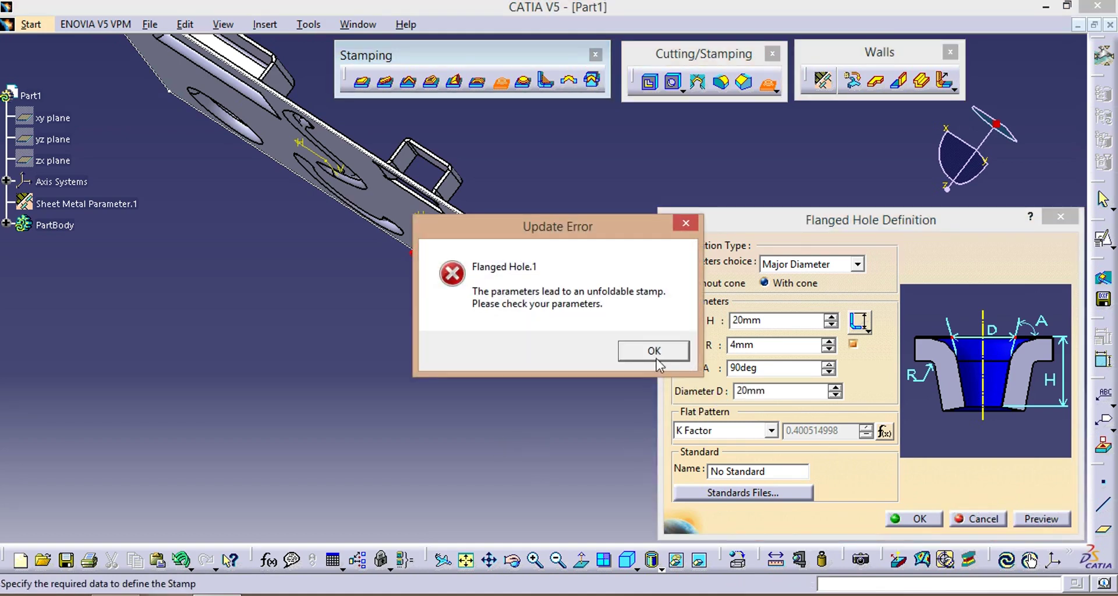
{"action": "left_click", "coordinate": [654, 351]}
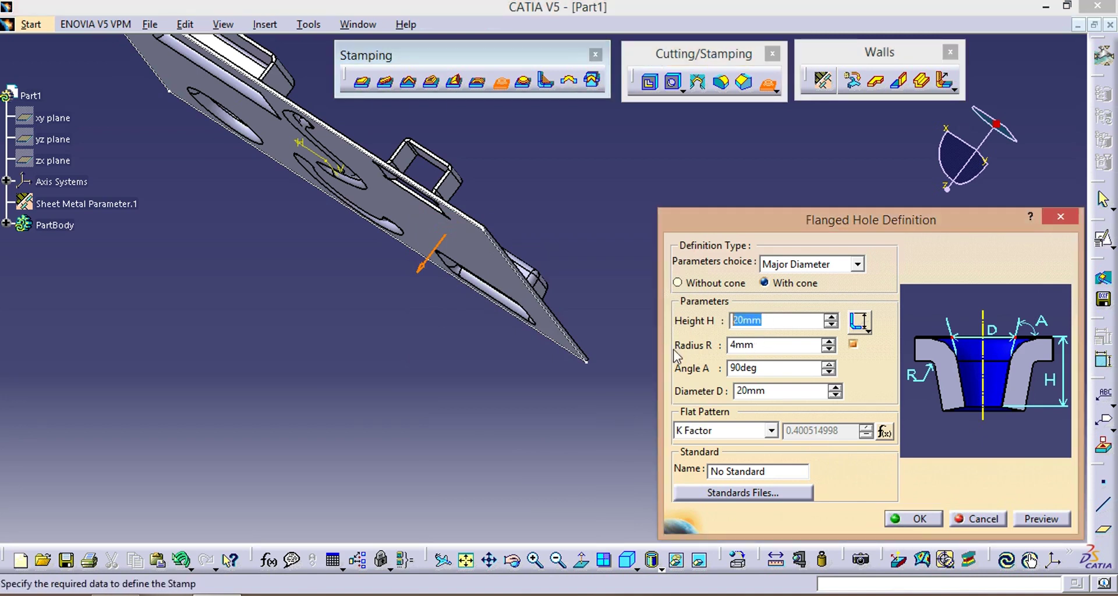
Step: Try previewing the flanged hole with Height H 15 mm, and again with Diameter D also set to 15 mm
{"action": "type", "text": "15"}
{"action": "left_click", "coordinate": [1040, 520]}
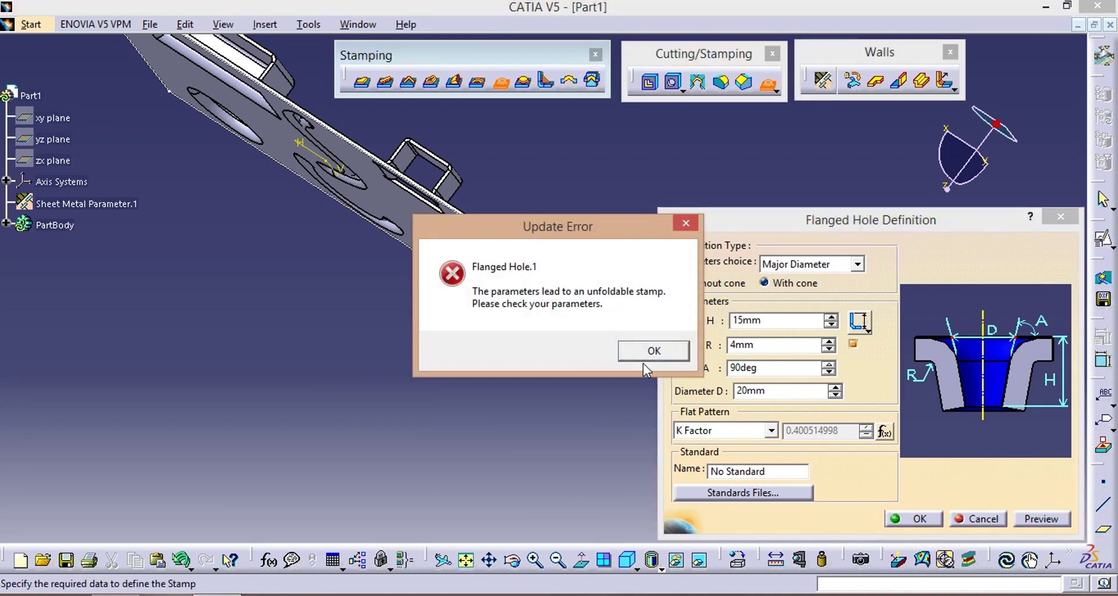
{"action": "left_click", "coordinate": [683, 356]}
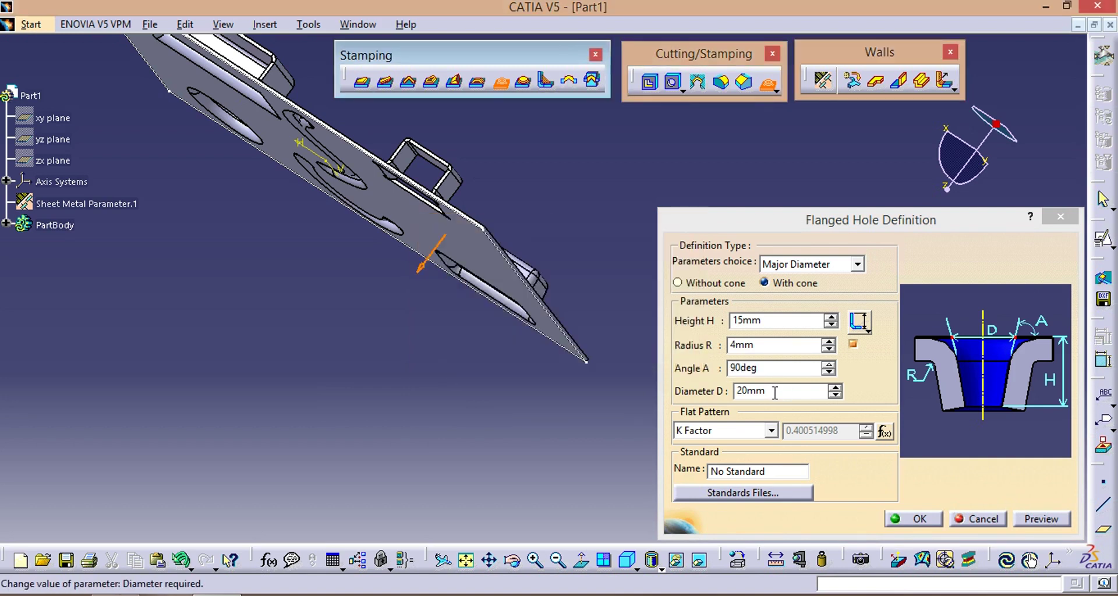
{"action": "double_click", "coordinate": [776, 394]}
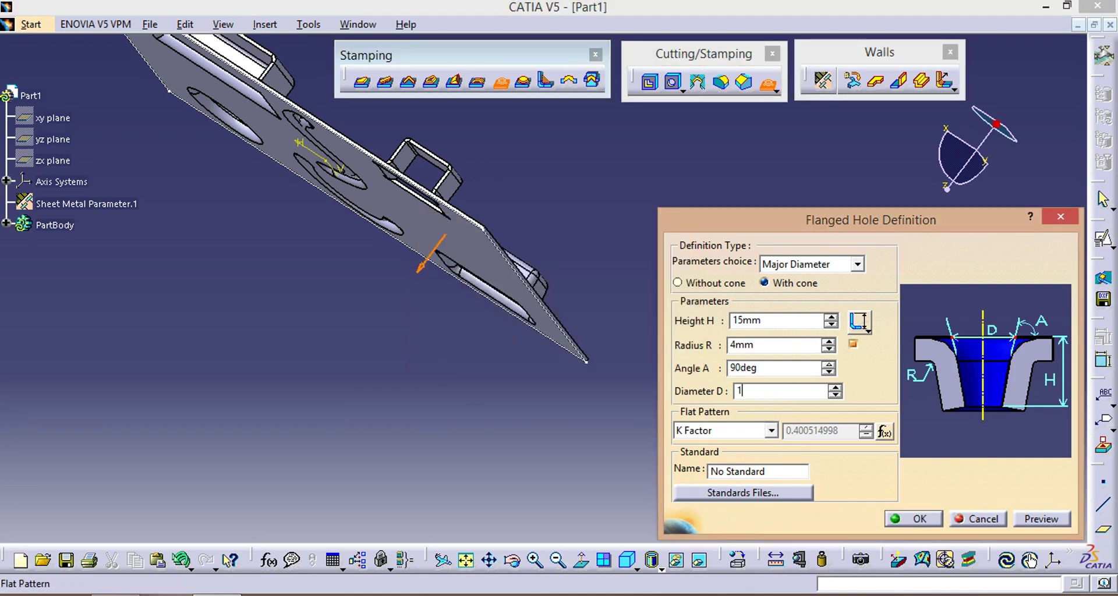
{"action": "left_click", "coordinate": [1043, 525]}
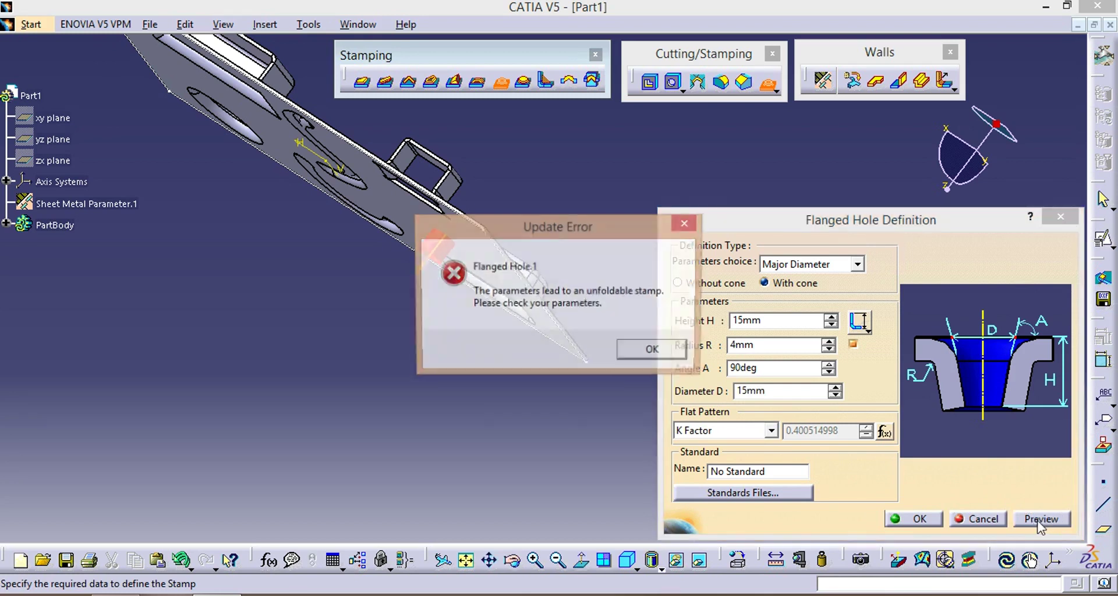
{"action": "left_click", "coordinate": [656, 352]}
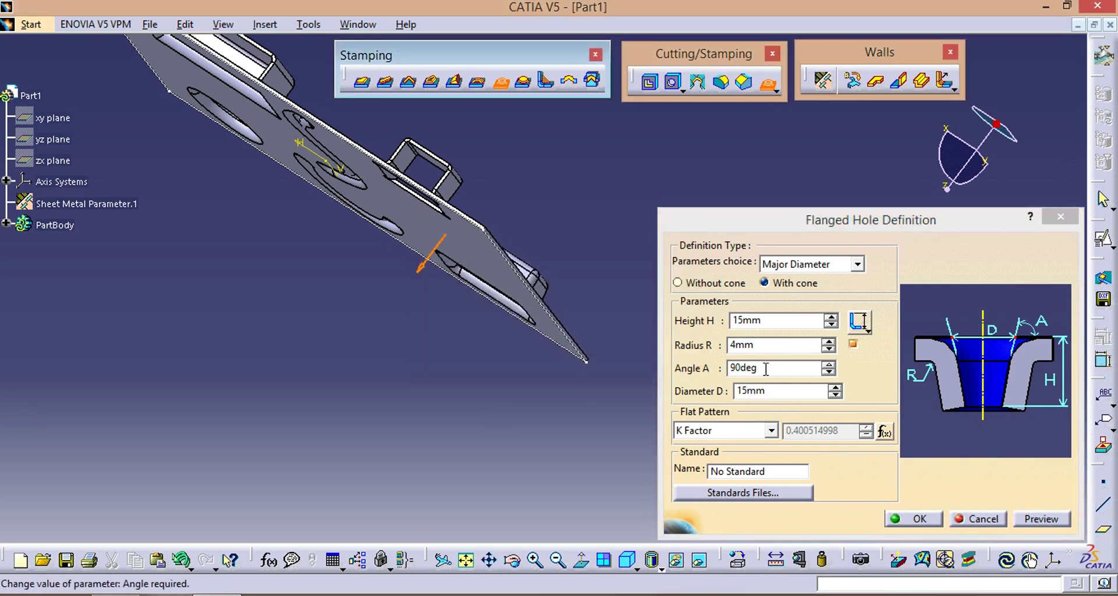
Step: Re-enter the flanged hole's Radius R as 4 mm and try to create the hole
{"action": "double_click", "coordinate": [757, 347]}
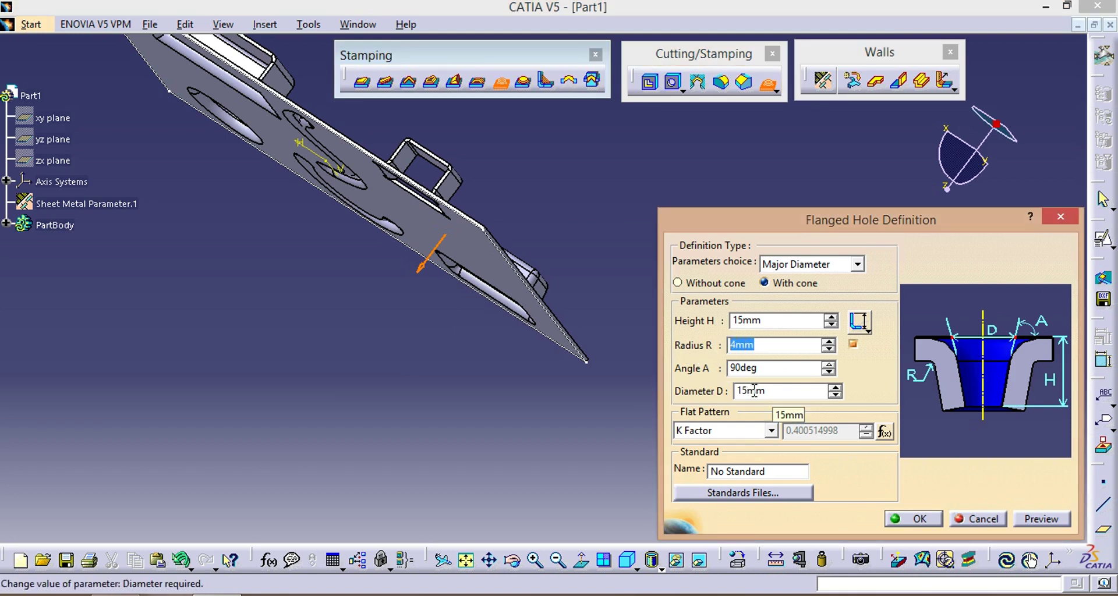
{"action": "type", "text": "4"}
{"action": "key", "text": "Return"}
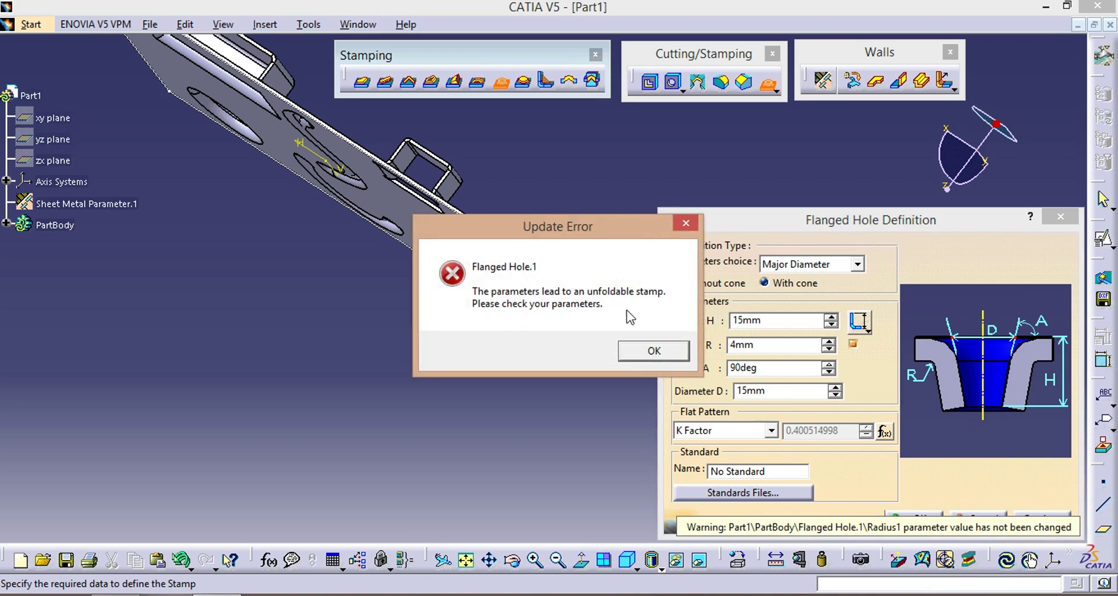
{"action": "left_click", "coordinate": [646, 349]}
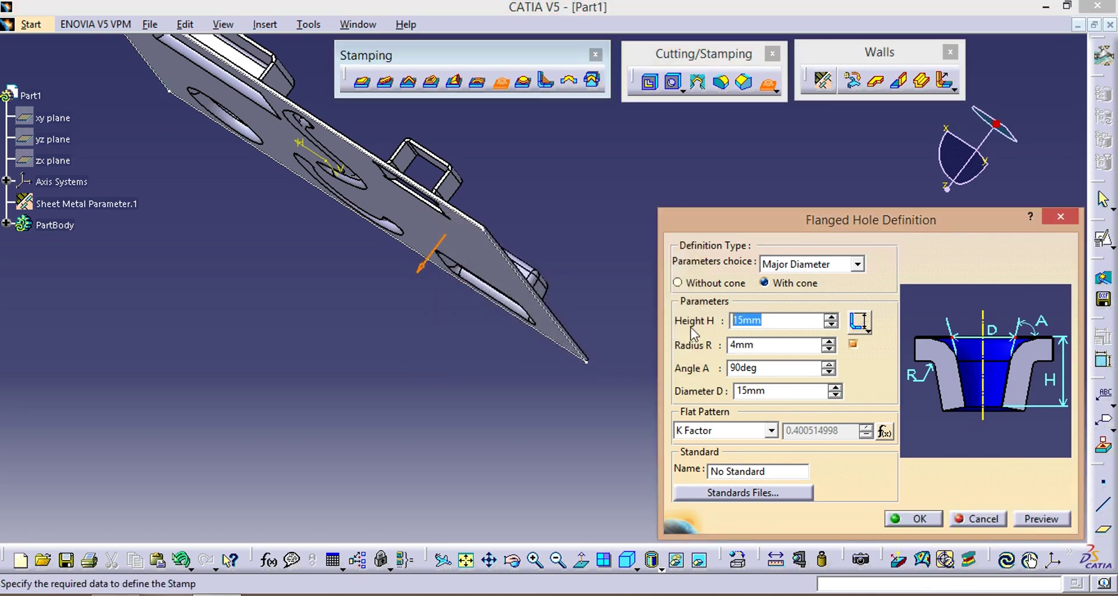
Step: Set the flanged hole's Height H to 10 mm, preview and create it, and inspect it from both sides of the sheet
{"action": "type", "text": "10"}
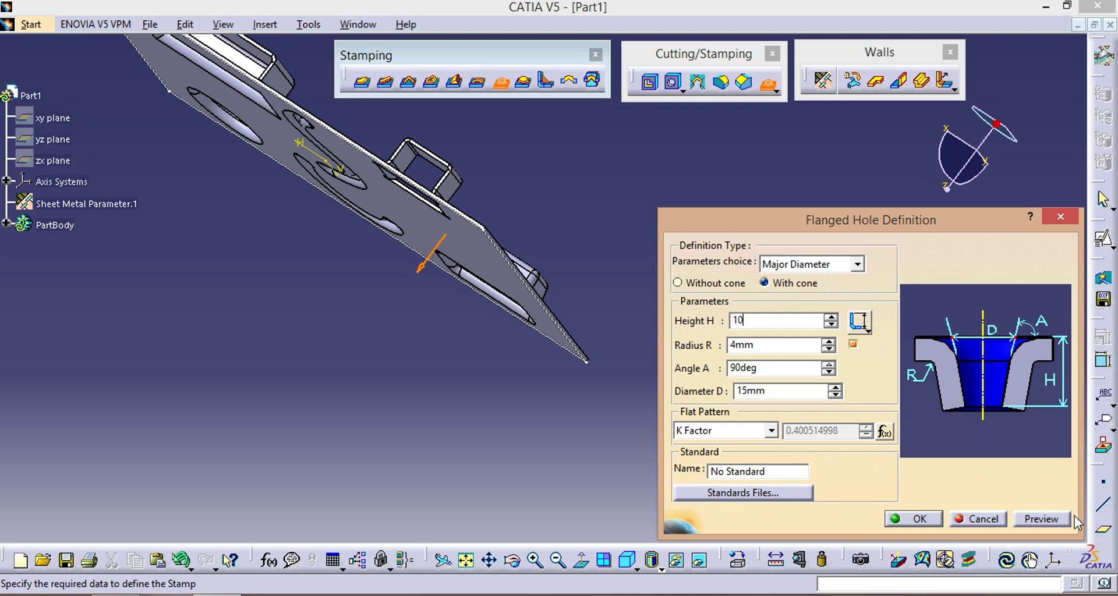
{"action": "left_click", "coordinate": [1028, 517]}
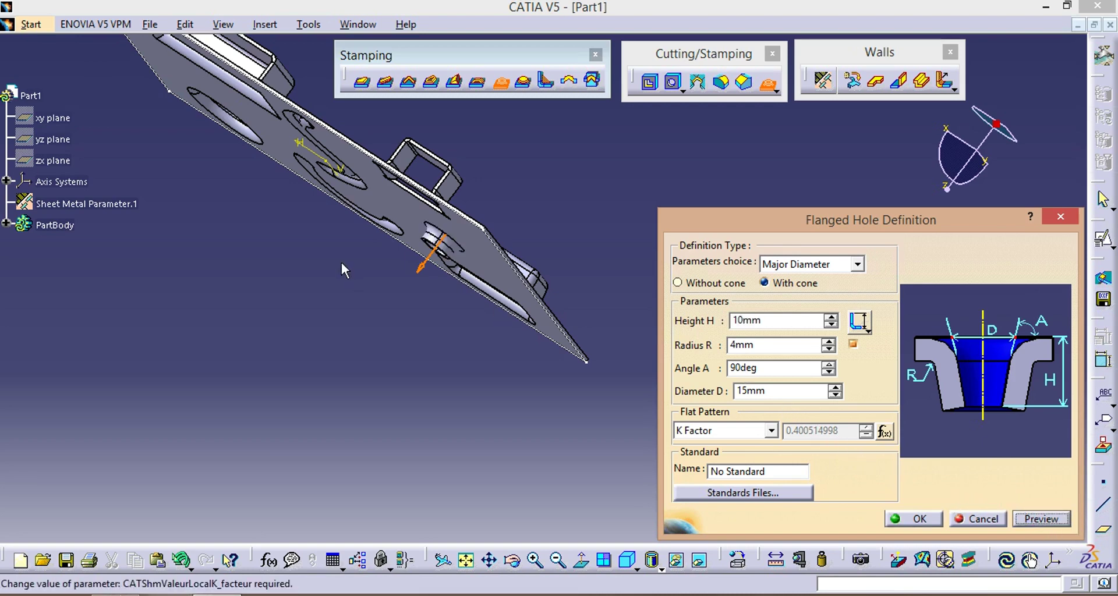
{"action": "left_click", "coordinate": [923, 520]}
{"action": "middle_click_drag", "start_coordinate": [439, 330], "coordinate": [508, 263]}
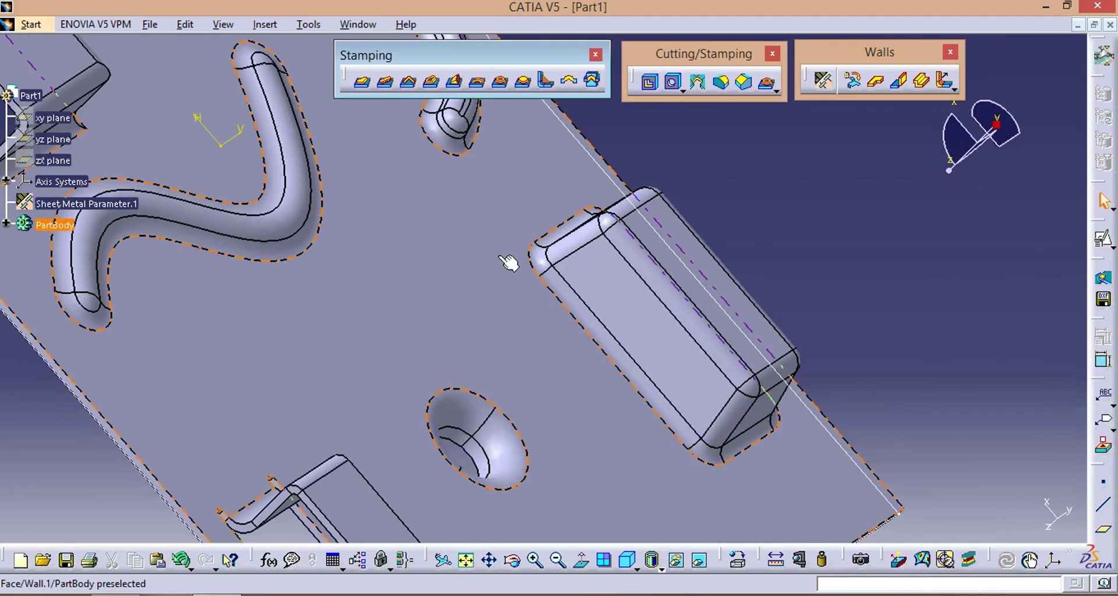
{"action": "middle_click_drag", "start_coordinate": [560, 180], "coordinate": [491, 473]}
{"action": "middle_click_drag", "start_coordinate": [513, 385], "coordinate": [678, 329]}
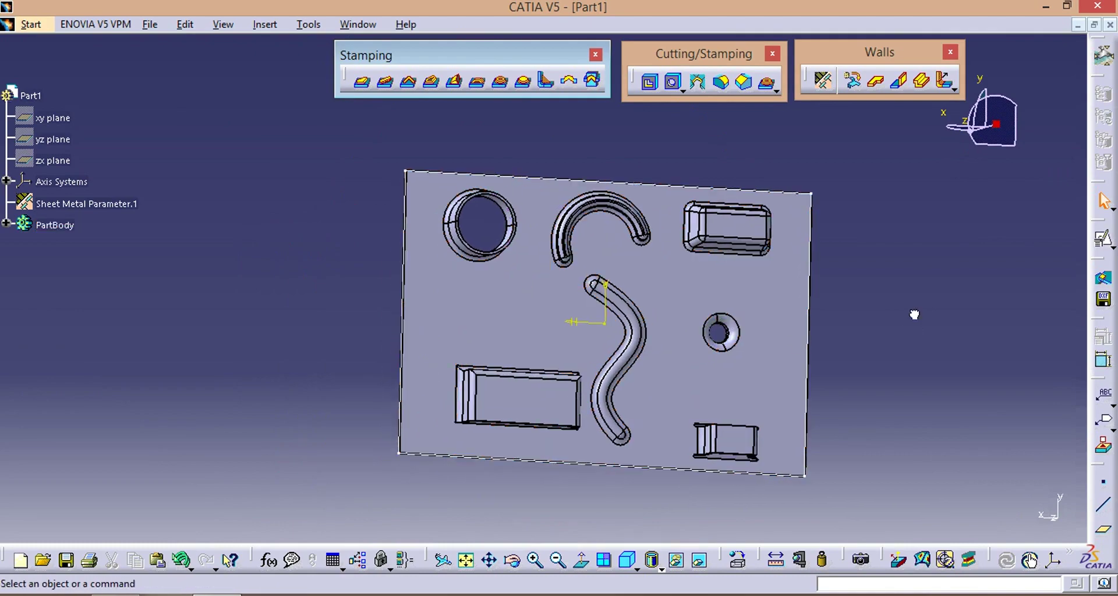
Step: Switch to the Notepad topic list, highlight "8. CIRCULAR STAMP." and return to CATIA
{"action": "left_click", "coordinate": [115, 595]}
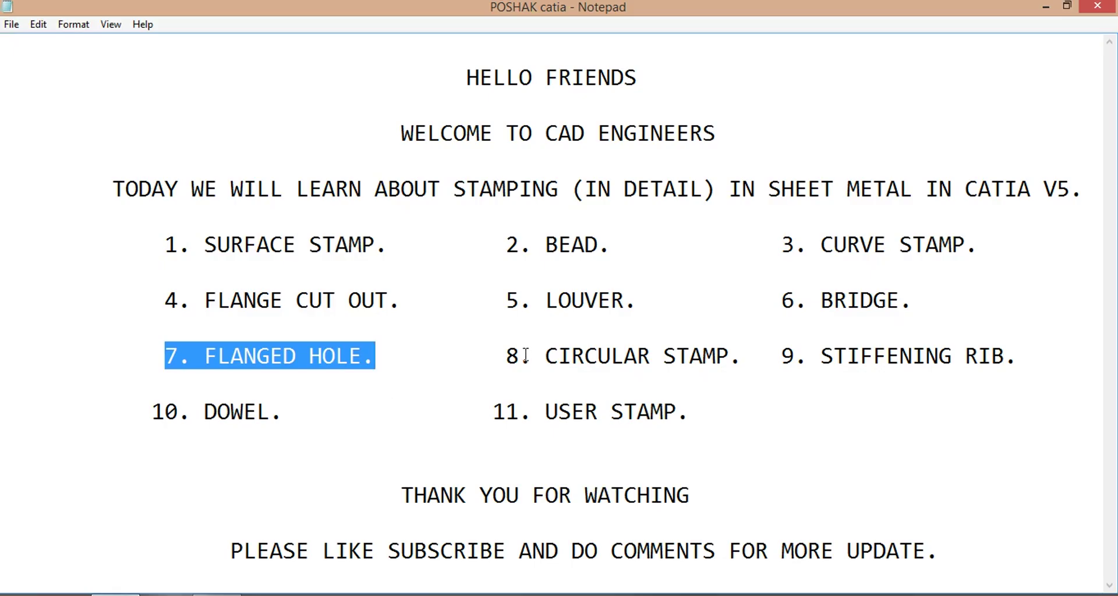
{"action": "left_click_drag", "start_coordinate": [504, 357], "coordinate": [730, 360]}
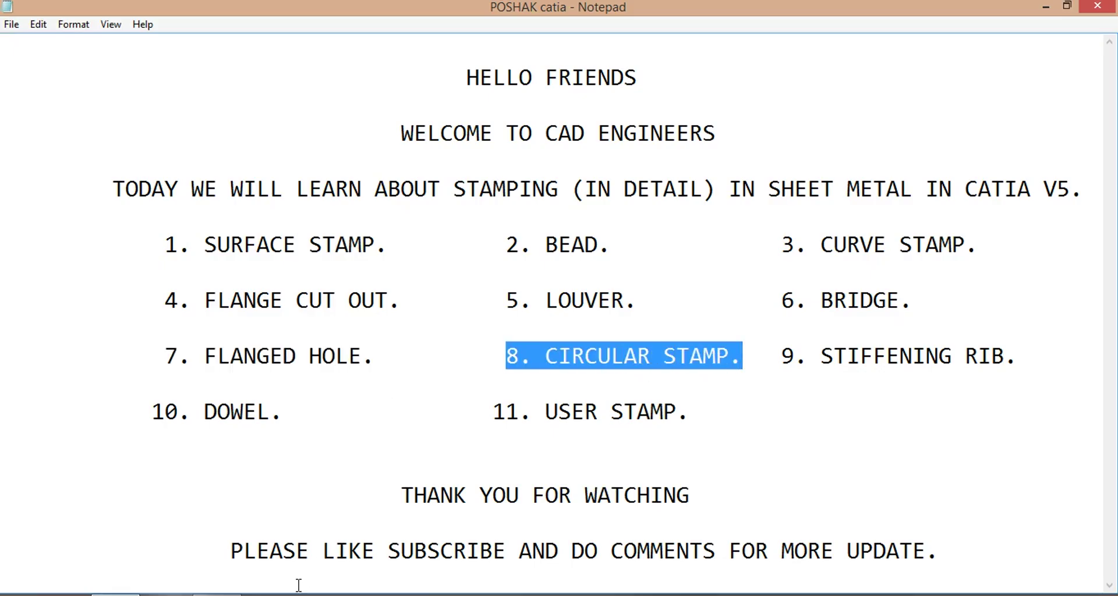
{"action": "key", "text": "alt+Tab"}
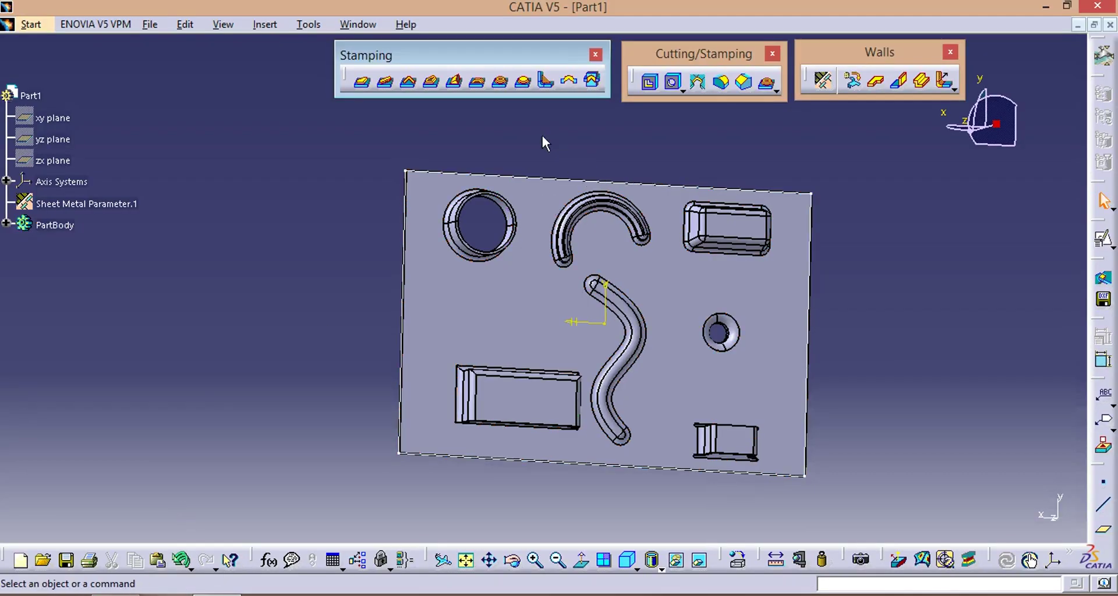
Step: Place a circular stamp on the wall between the round flange cut-out and the louver, with Height H 10 mm, and preview it
{"action": "left_click", "coordinate": [525, 81]}
{"action": "left_click", "coordinate": [485, 315]}
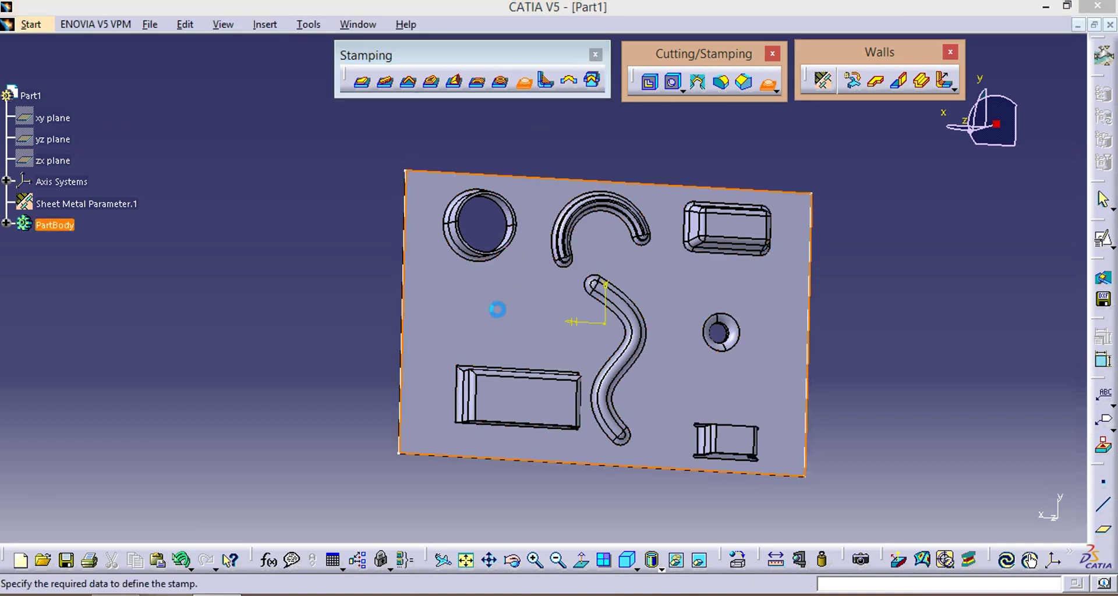
{"action": "middle_click_drag", "start_coordinate": [466, 318], "coordinate": [726, 269]}
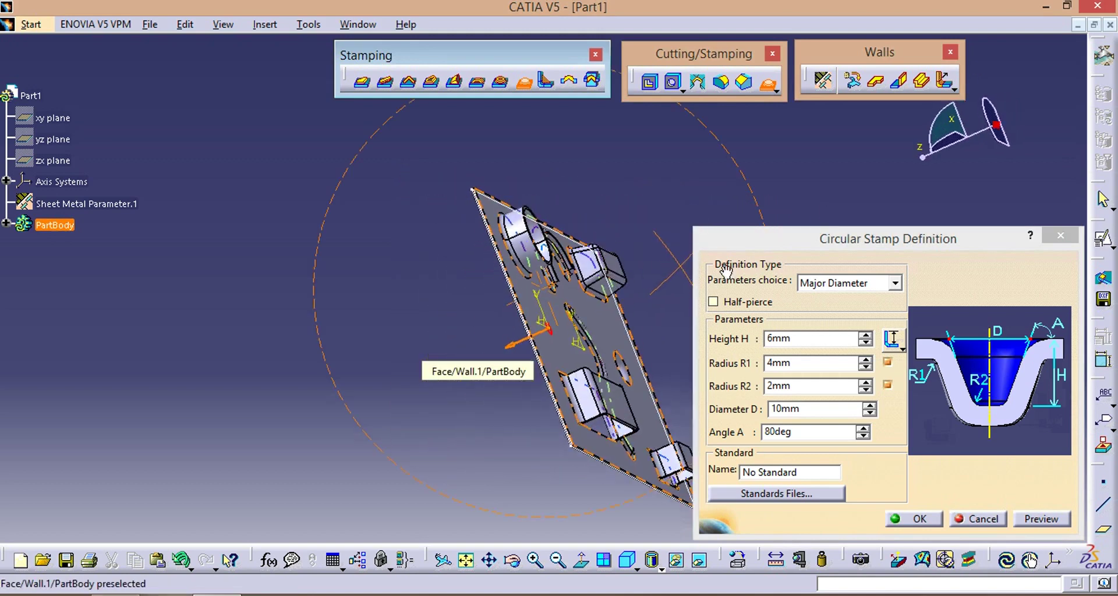
{"action": "double_click", "coordinate": [794, 338]}
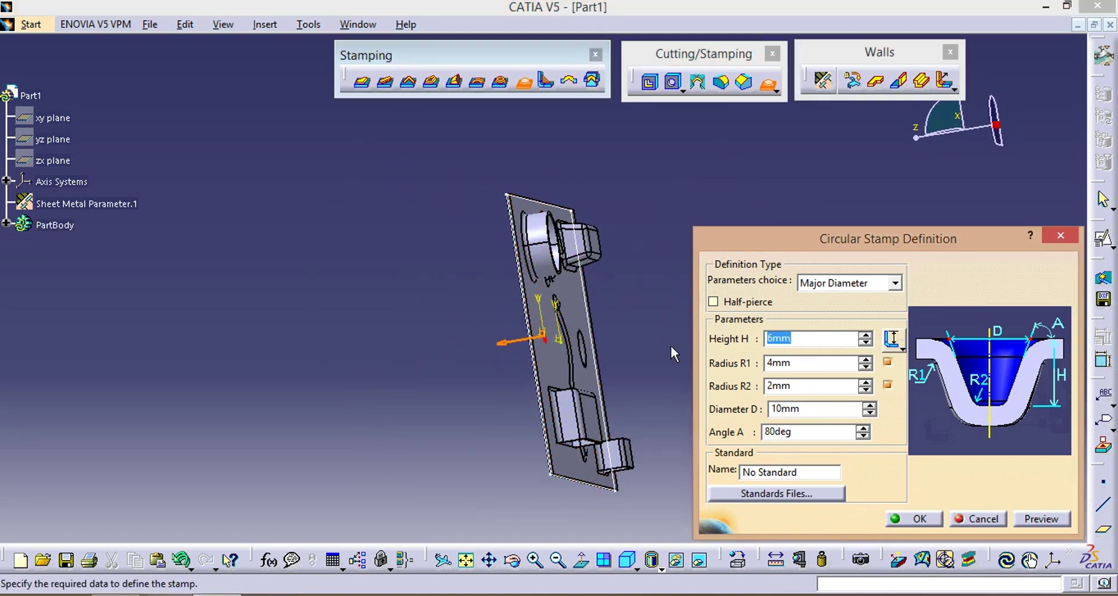
{"action": "type", "text": "10"}
{"action": "left_click", "coordinate": [667, 351]}
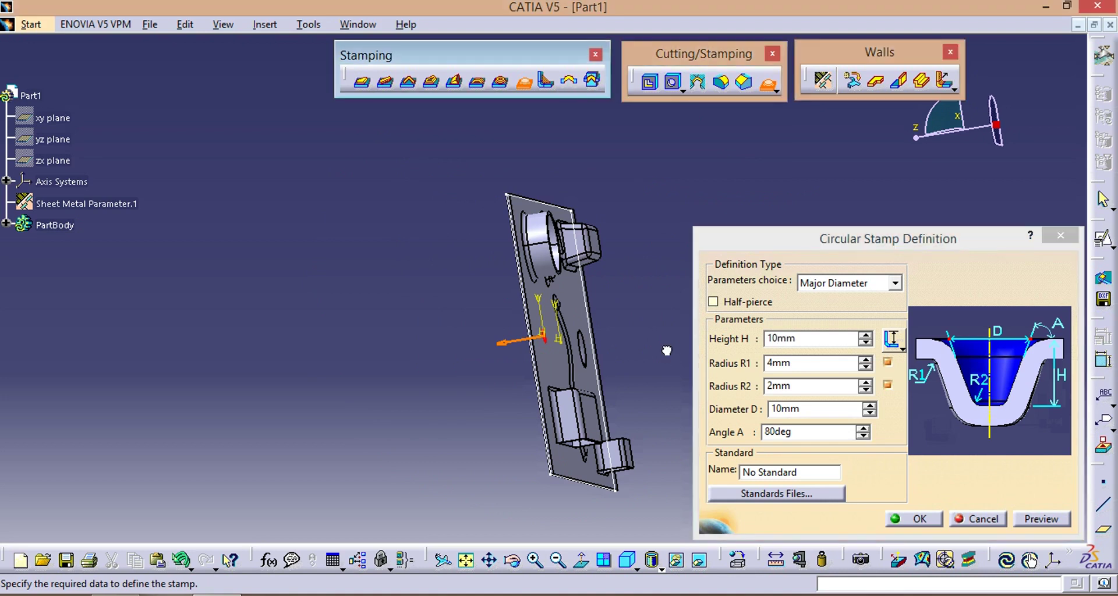
{"action": "left_click", "coordinate": [1046, 519]}
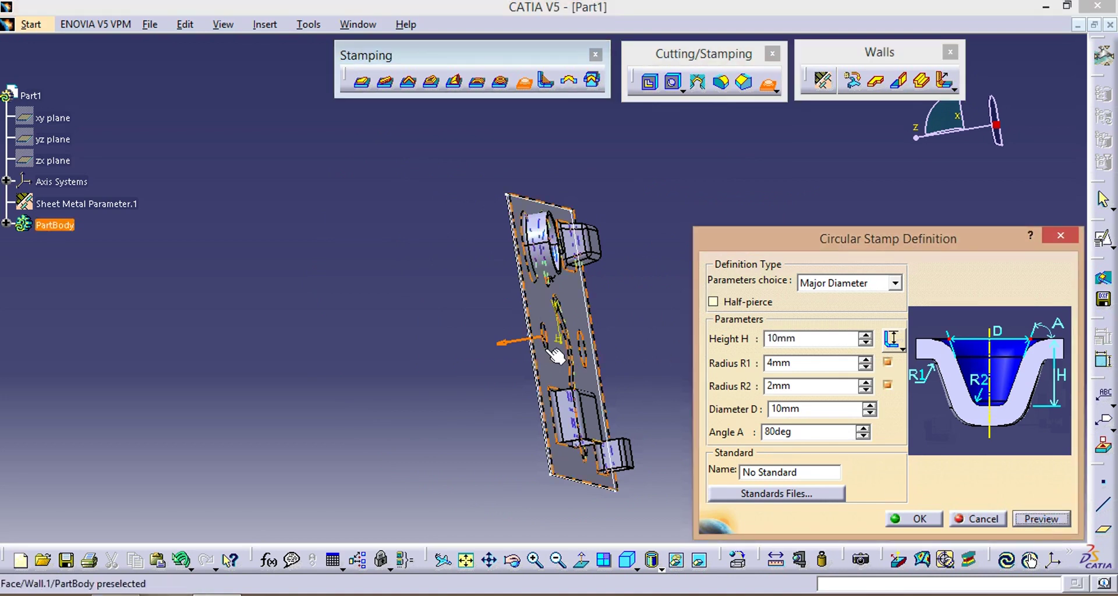
{"action": "mouse_move", "coordinate": [559, 357]}
{"action": "middle_mouse_down"}
{"action": "mouse_move", "coordinate": [644, 367]}
{"action": "mouse_move", "coordinate": [506, 382]}
{"action": "mouse_move", "coordinate": [387, 364]}
{"action": "mouse_move", "coordinate": [396, 401]}
{"action": "mouse_move", "coordinate": [553, 329]}
{"action": "mouse_move", "coordinate": [416, 341]}
{"action": "mouse_move", "coordinate": [495, 303]}
{"action": "mouse_move", "coordinate": [541, 260]}
{"action": "mouse_move", "coordinate": [427, 355]}
{"action": "mouse_move", "coordinate": [470, 332]}
{"action": "mouse_move", "coordinate": [512, 332]}
{"action": "mouse_move", "coordinate": [528, 355]}
{"action": "mouse_move", "coordinate": [565, 351]}
{"action": "middle_mouse_up"}
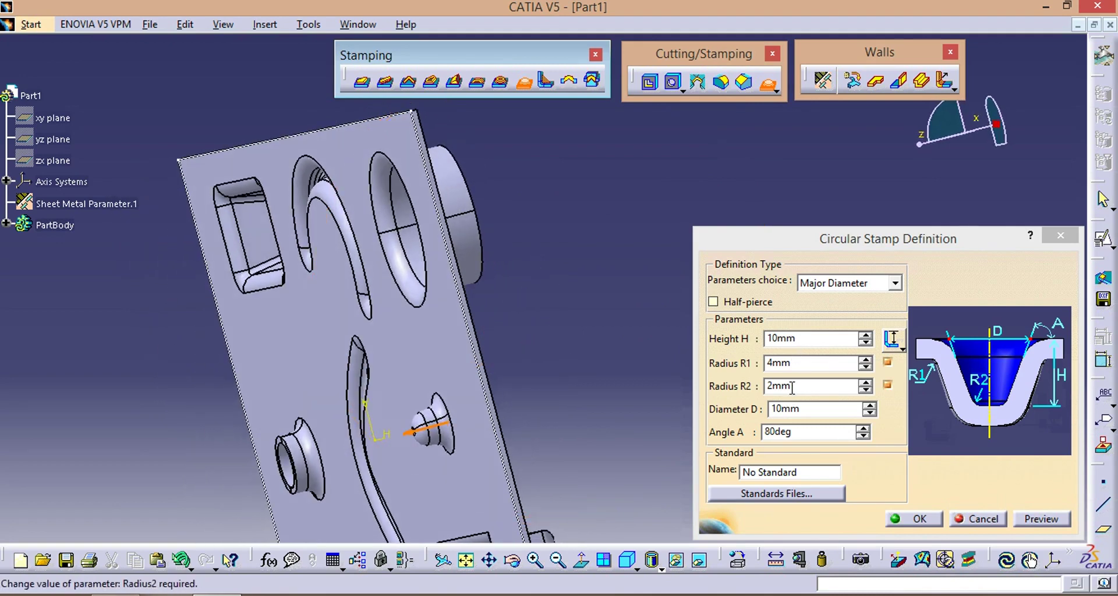
Step: Set the circular stamp's Diameter D to 30 mm and preview it, and set Height H to 20 mm and preview again
{"action": "double_click", "coordinate": [803, 412]}
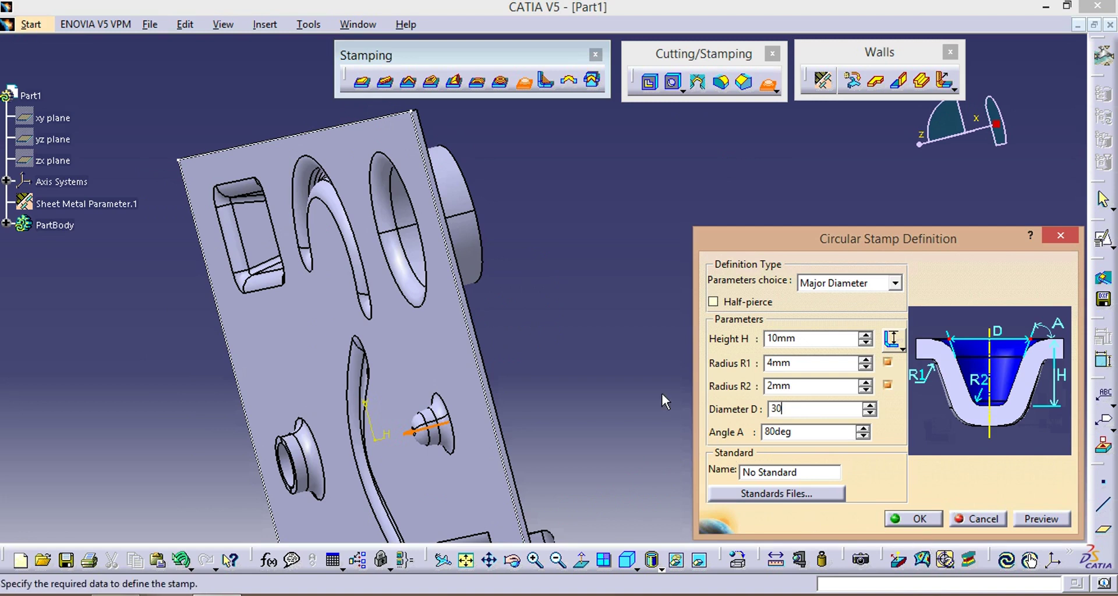
{"action": "key", "text": "Tab"}
{"action": "left_click", "coordinate": [1042, 519]}
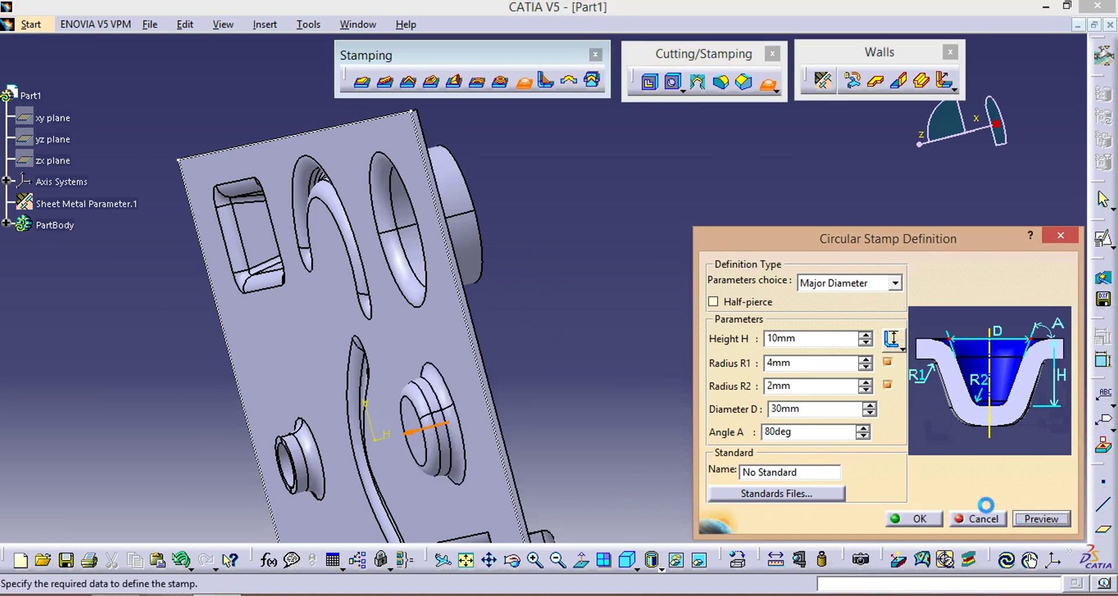
{"action": "double_click", "coordinate": [798, 339]}
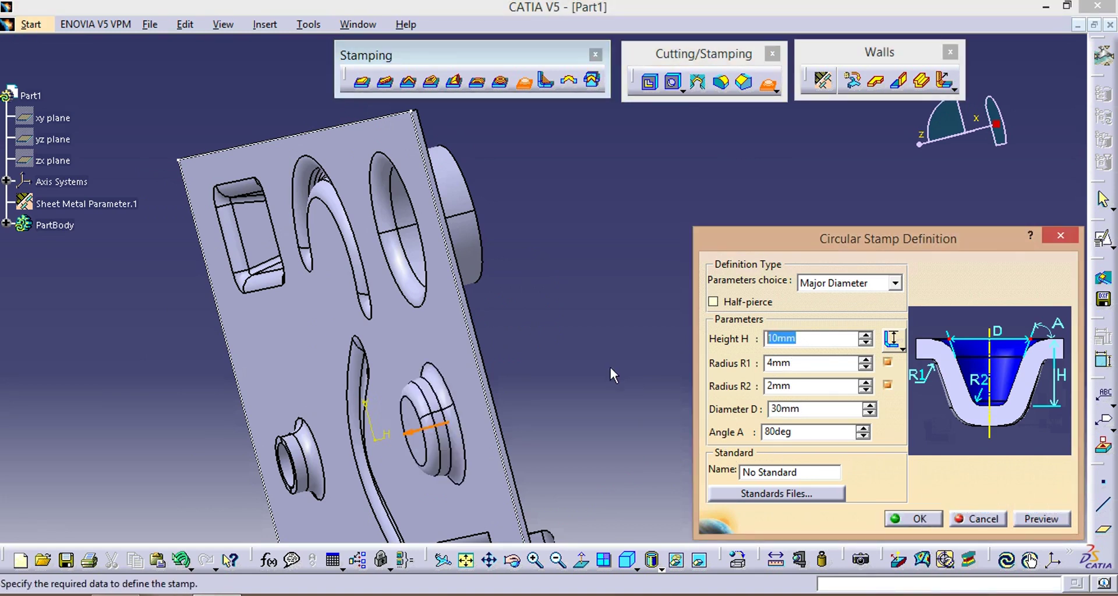
{"action": "type", "text": "20"}
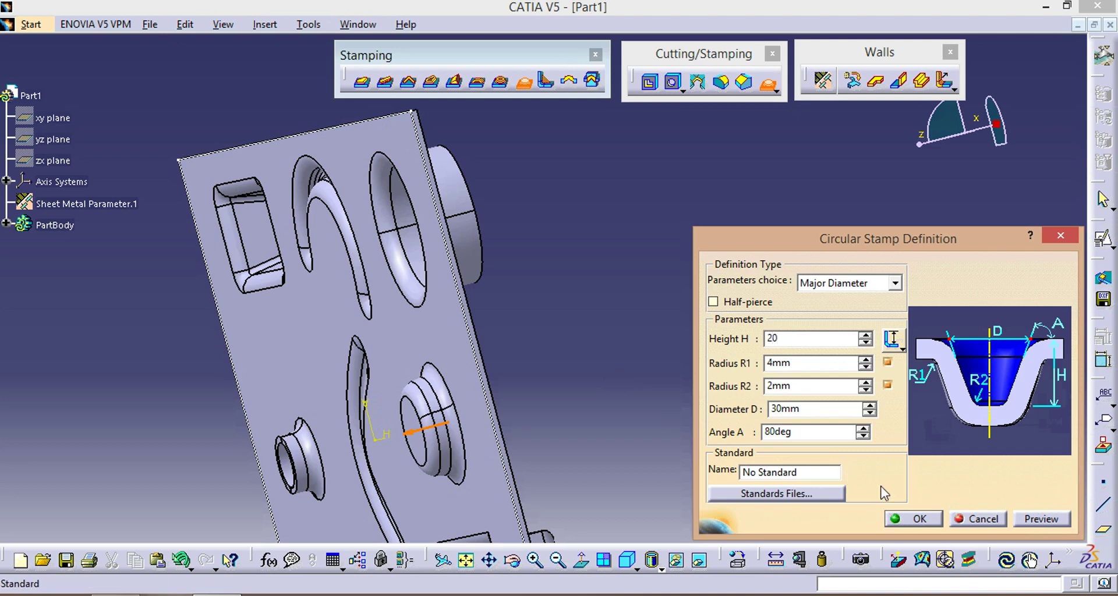
{"action": "left_click", "coordinate": [1028, 521]}
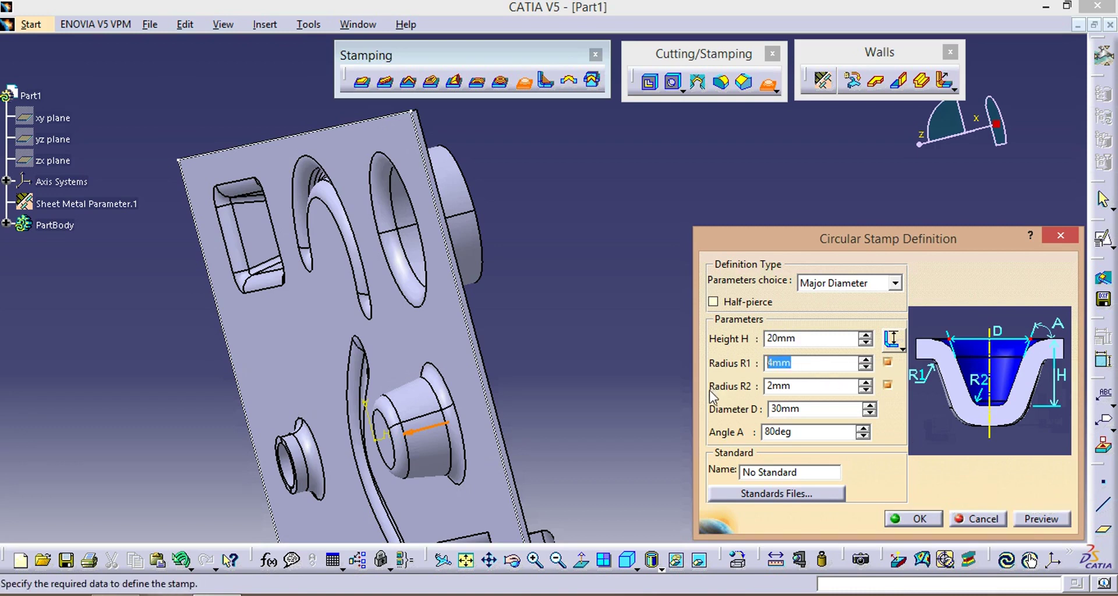
Step: Set the circular stamp's Radius R1 to 3 mm, preview and create it, and inspect the stamped sheet from several angles
{"action": "type", "text": "3"}
{"action": "left_click", "coordinate": [1042, 520]}
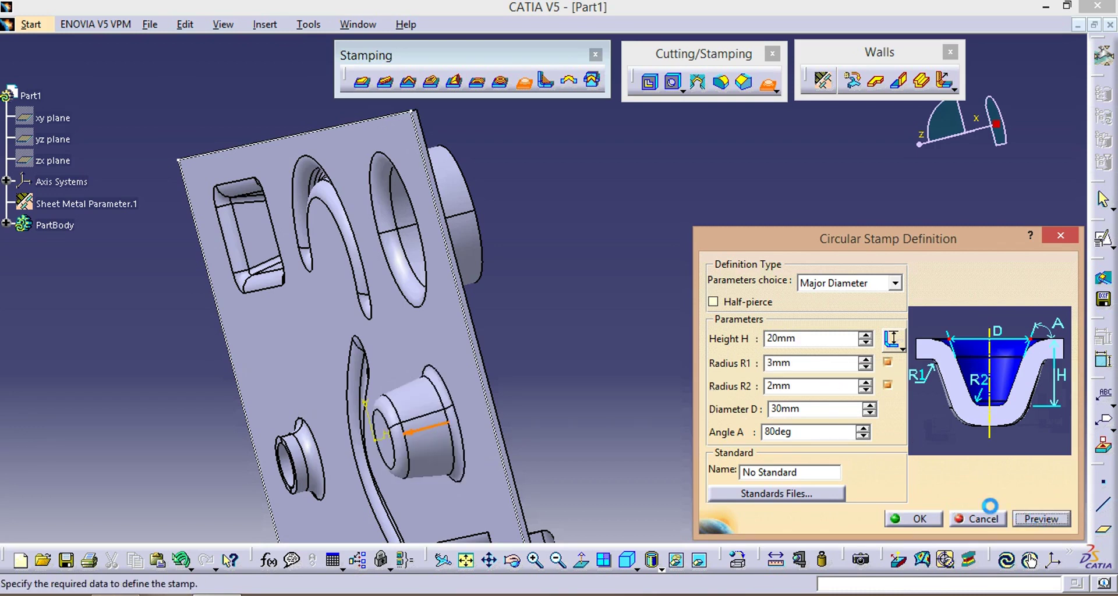
{"action": "middle_click_drag", "start_coordinate": [452, 342], "coordinate": [497, 309]}
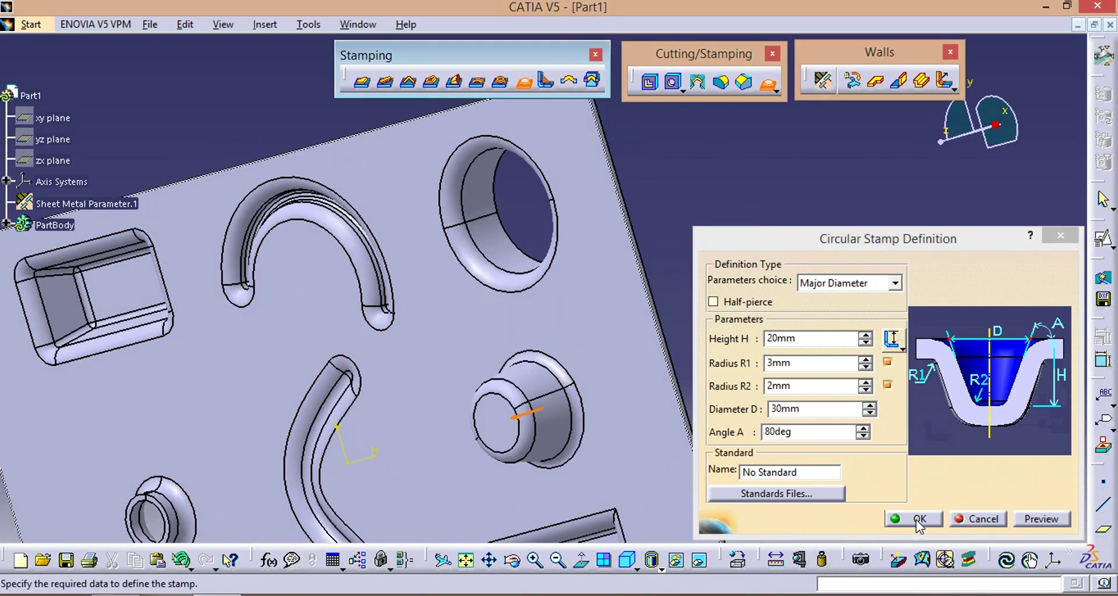
{"action": "left_click", "coordinate": [917, 519]}
{"action": "middle_click_drag", "start_coordinate": [781, 317], "coordinate": [693, 324]}
{"action": "left_click", "coordinate": [625, 560]}
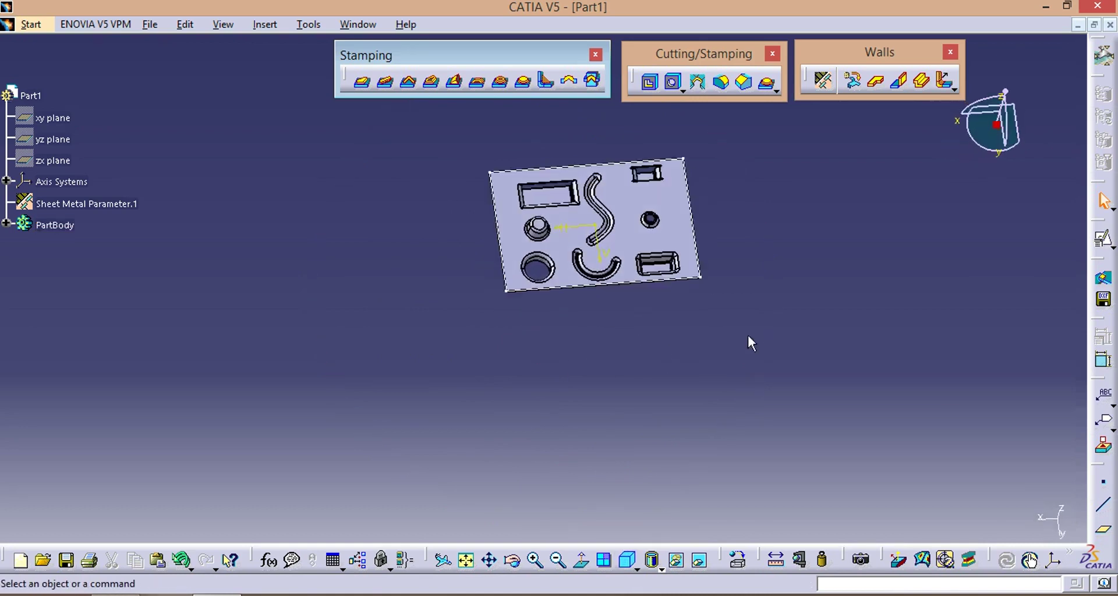
{"action": "middle_click_drag", "start_coordinate": [479, 287], "coordinate": [605, 221]}
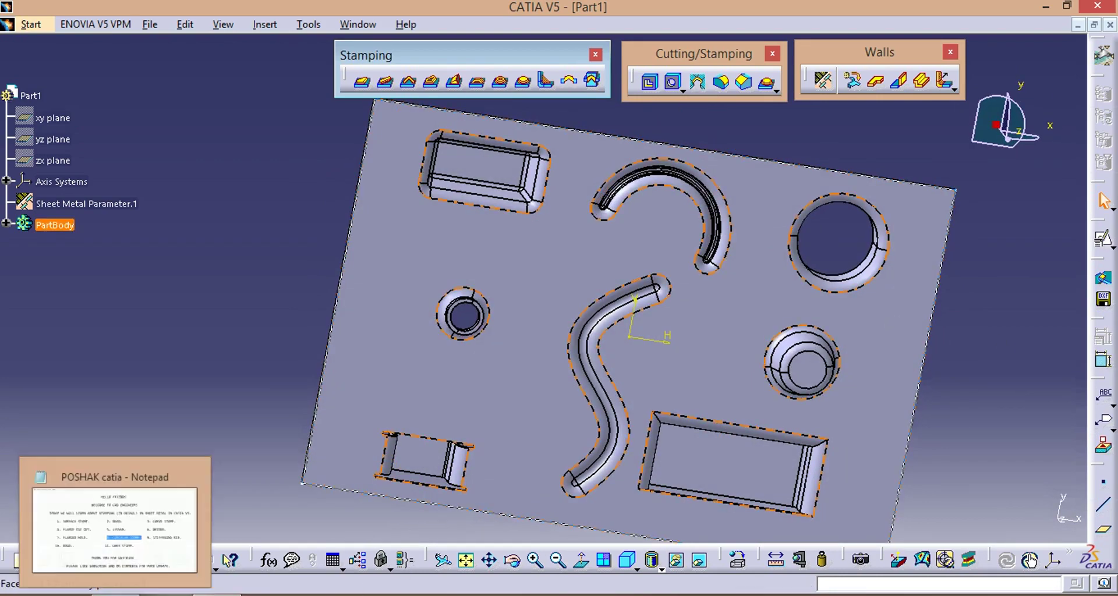
Step: Switch to the Notepad topic list, highlight "9. STIFFENING RIB." and return to CATIA
{"action": "left_click", "coordinate": [115, 593]}
{"action": "left_click_drag", "start_coordinate": [787, 356], "coordinate": [993, 354]}
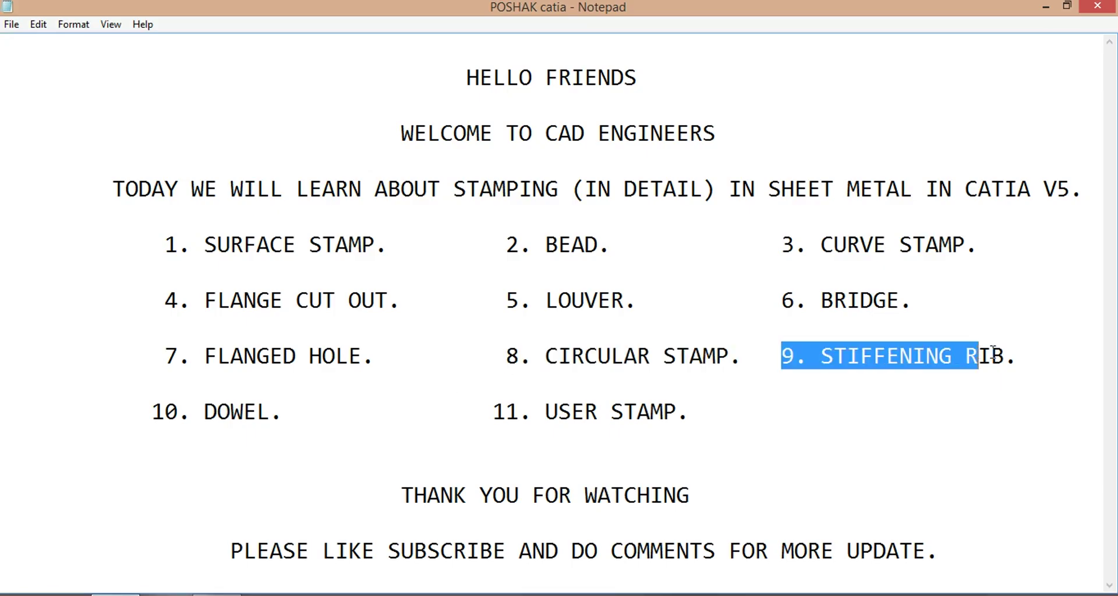
{"action": "left_click", "coordinate": [217, 593]}
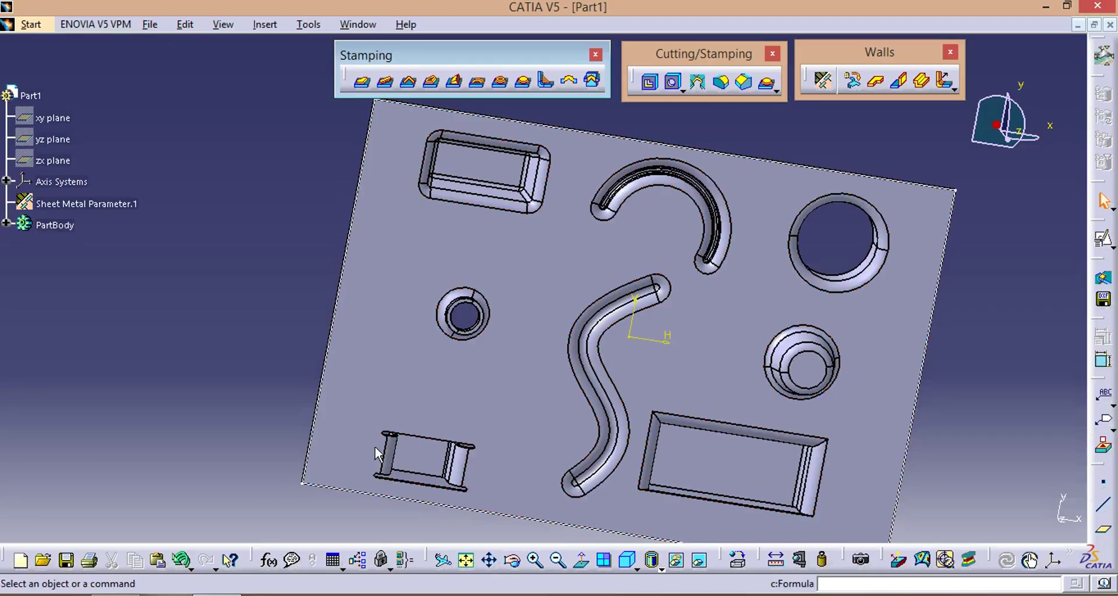
{"action": "middle_click_drag", "start_coordinate": [573, 193], "coordinate": [782, 211]}
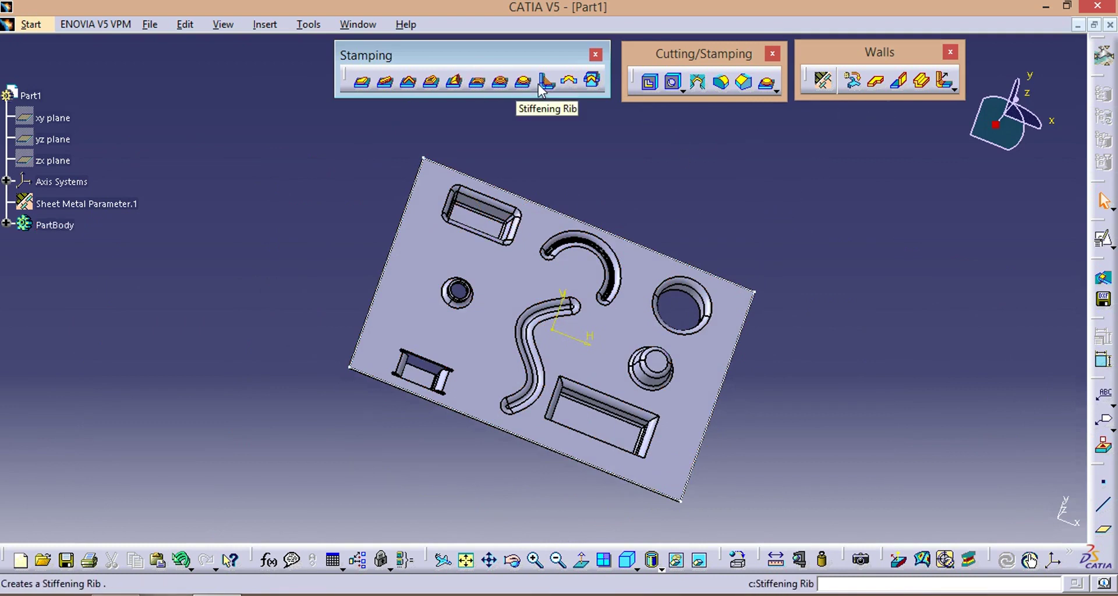
Step: Start a Wall On Edge on the sheet's short edge beside the bridge and flanged hole, and reverse its position
{"action": "left_click", "coordinate": [900, 88]}
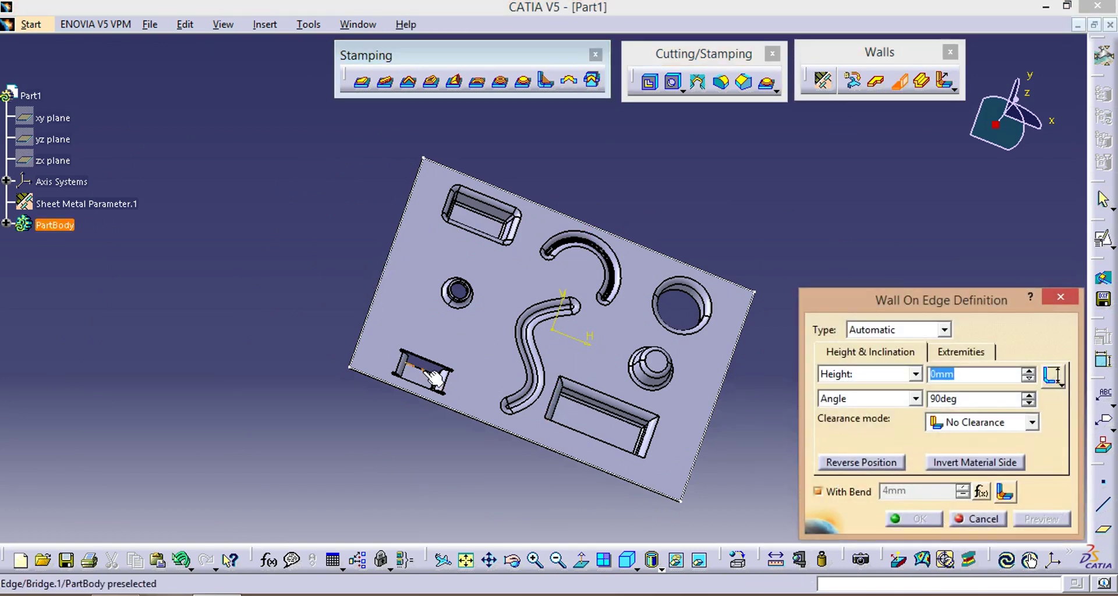
{"action": "middle_click_drag", "start_coordinate": [433, 378], "coordinate": [542, 371]}
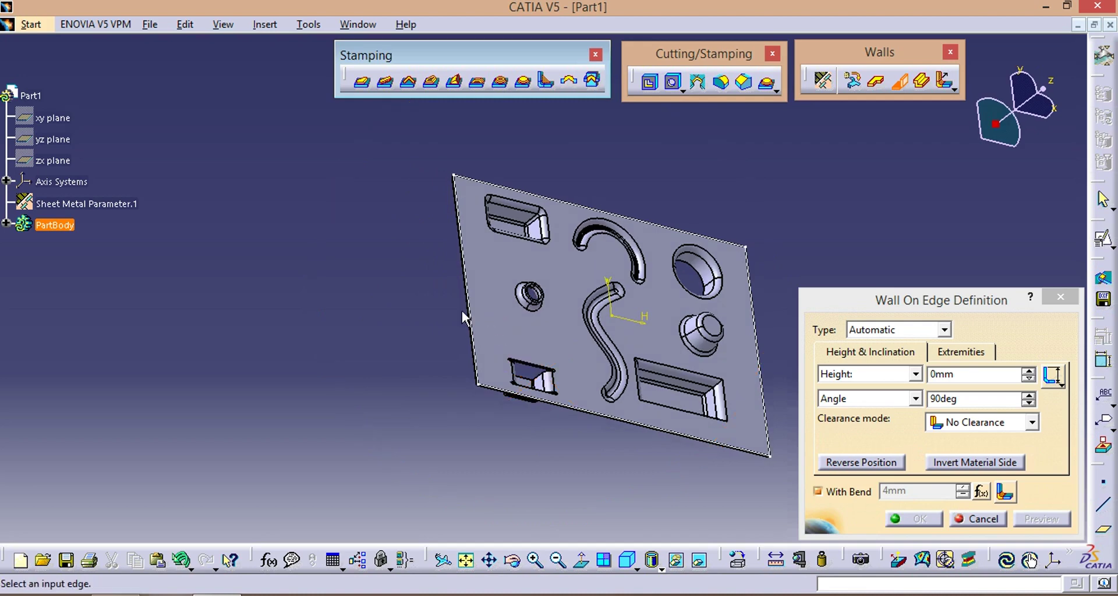
{"action": "middle_click_drag", "start_coordinate": [469, 333], "coordinate": [526, 314]}
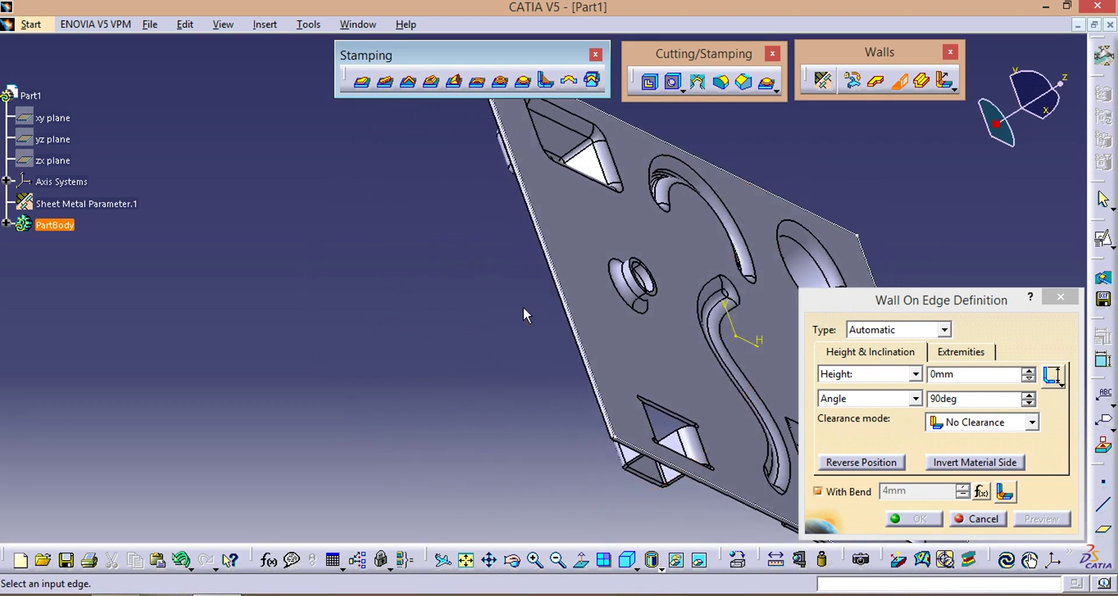
{"action": "left_click", "coordinate": [568, 319]}
{"action": "middle_click_drag", "start_coordinate": [551, 319], "coordinate": [401, 303]}
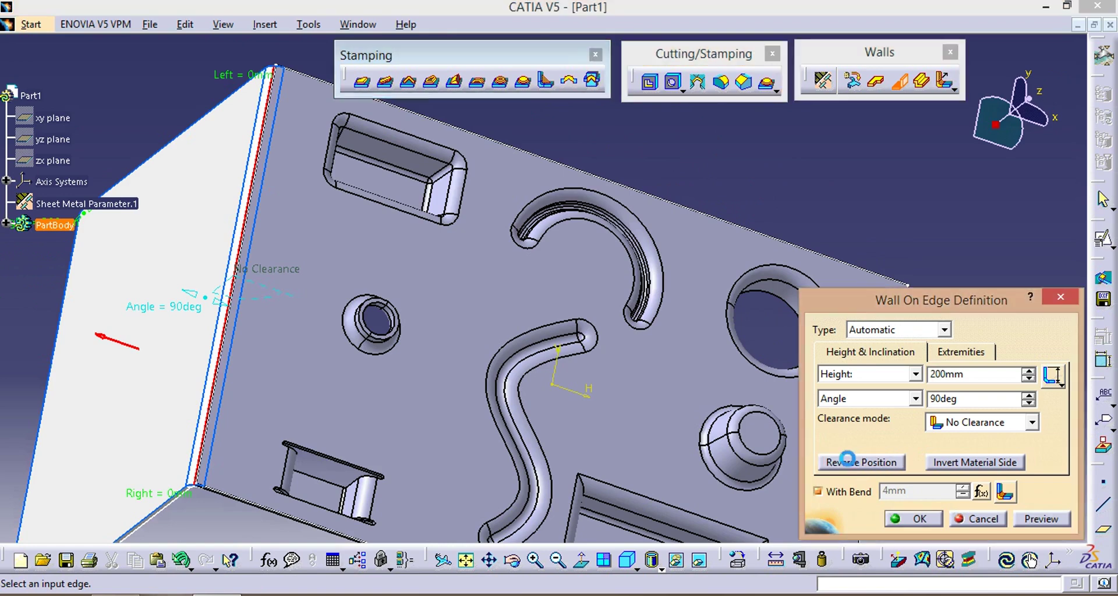
{"action": "left_click", "coordinate": [854, 463]}
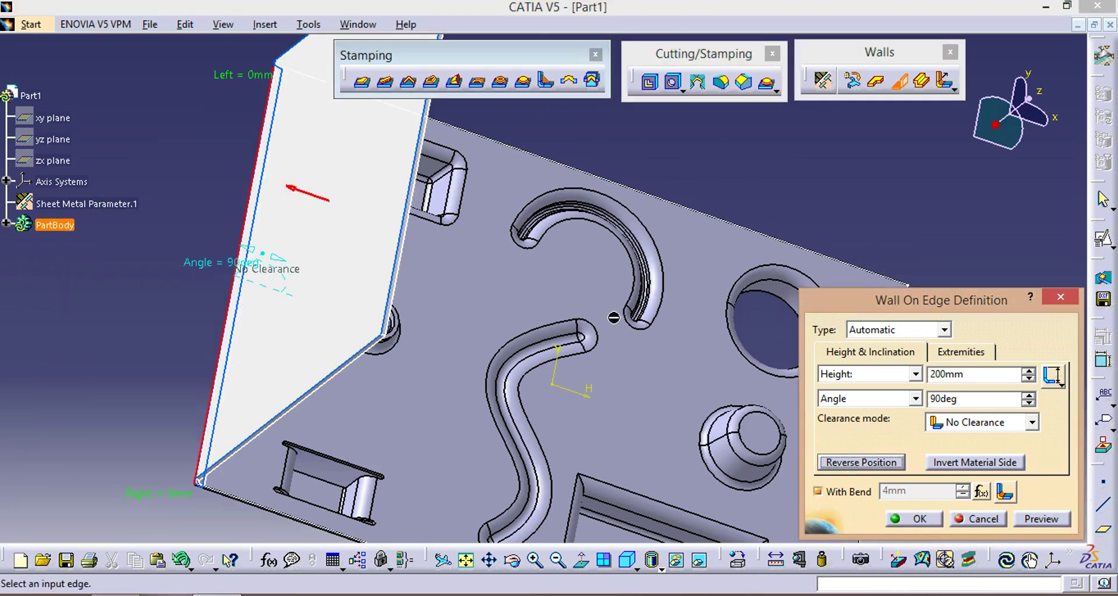
Step: Reduce the edge wall's height to 88 mm and create the wall
{"action": "middle_click_drag", "start_coordinate": [479, 222], "coordinate": [360, 257]}
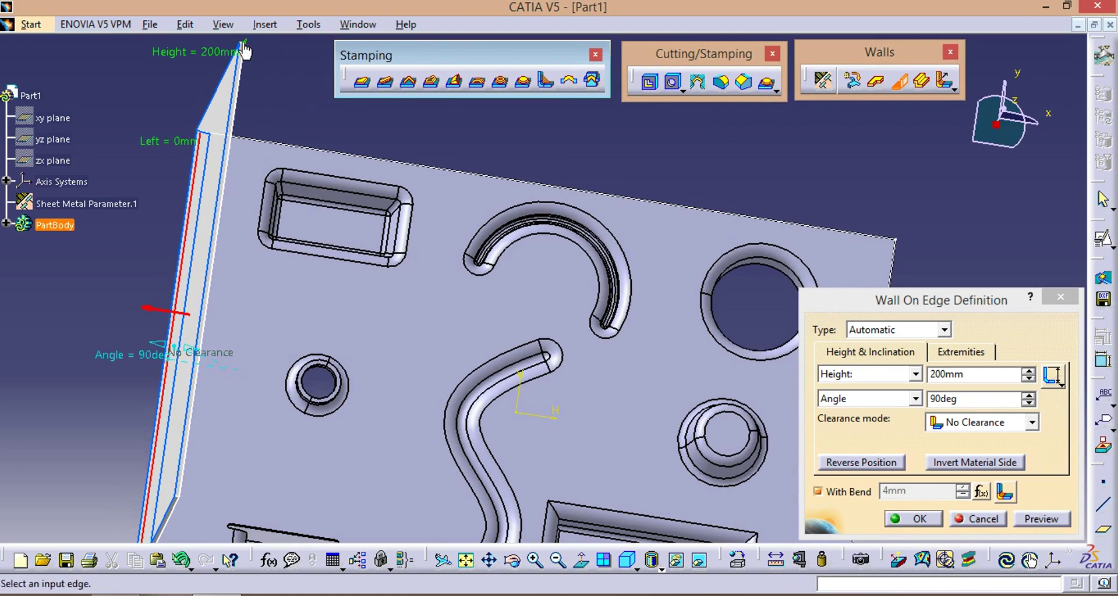
{"action": "left_click_drag", "start_coordinate": [244, 51], "coordinate": [221, 100]}
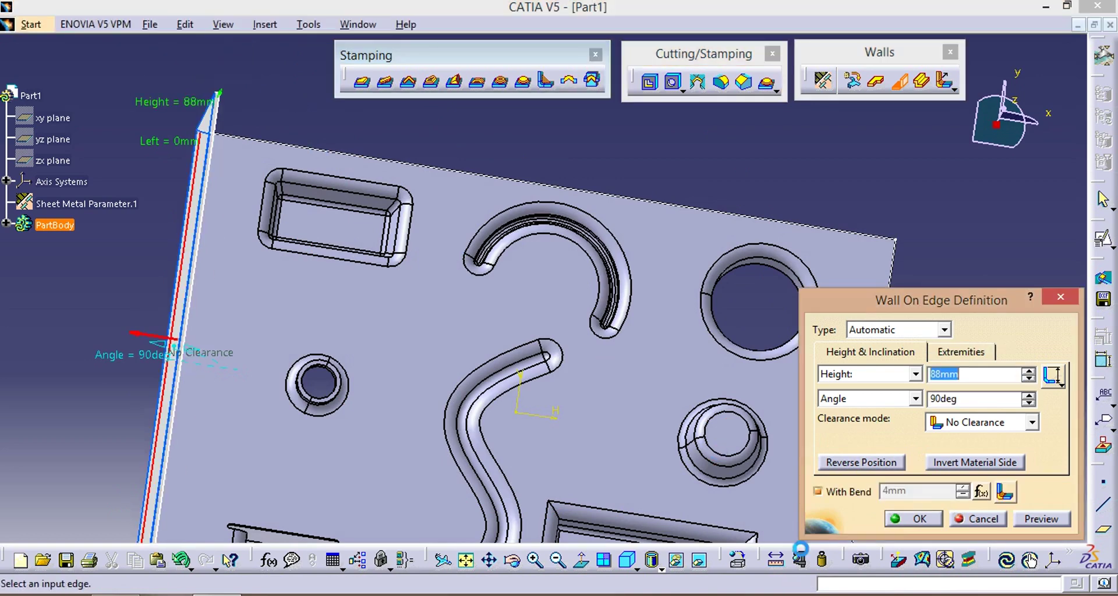
{"action": "left_click", "coordinate": [913, 517]}
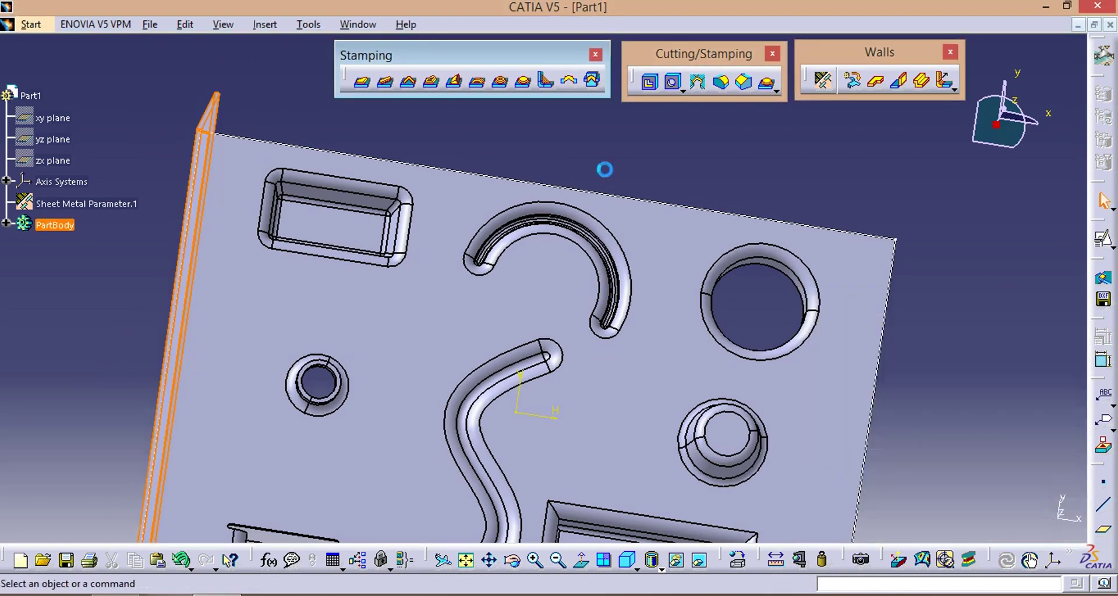
Step: Hide the base wall's sketch that runs along the sheet's outer edges
{"action": "middle_click_drag", "start_coordinate": [398, 202], "coordinate": [717, 143]}
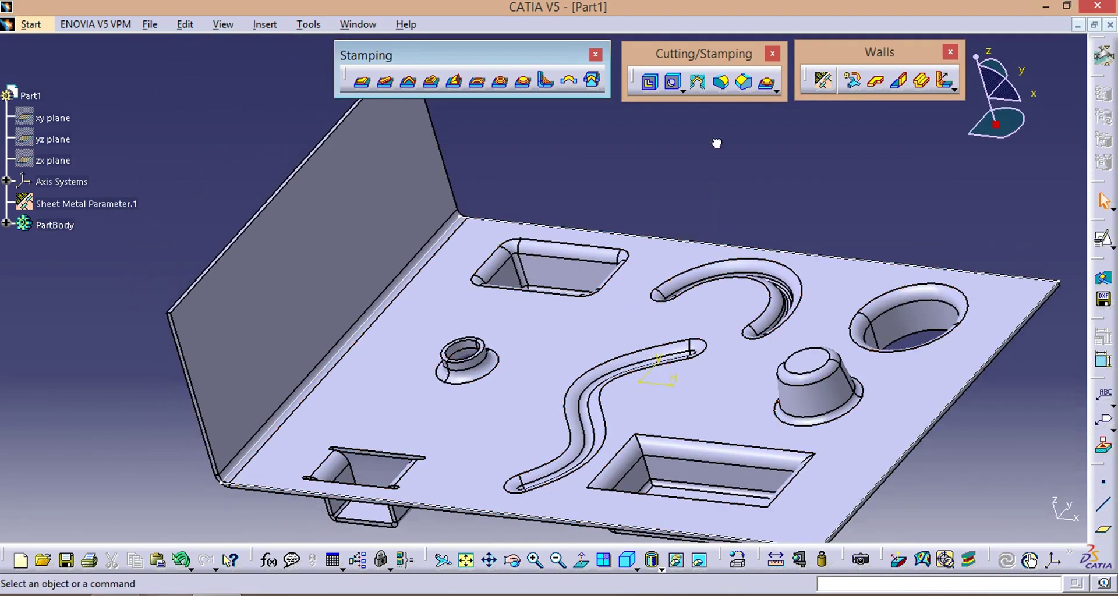
{"action": "right_click", "coordinate": [708, 250]}
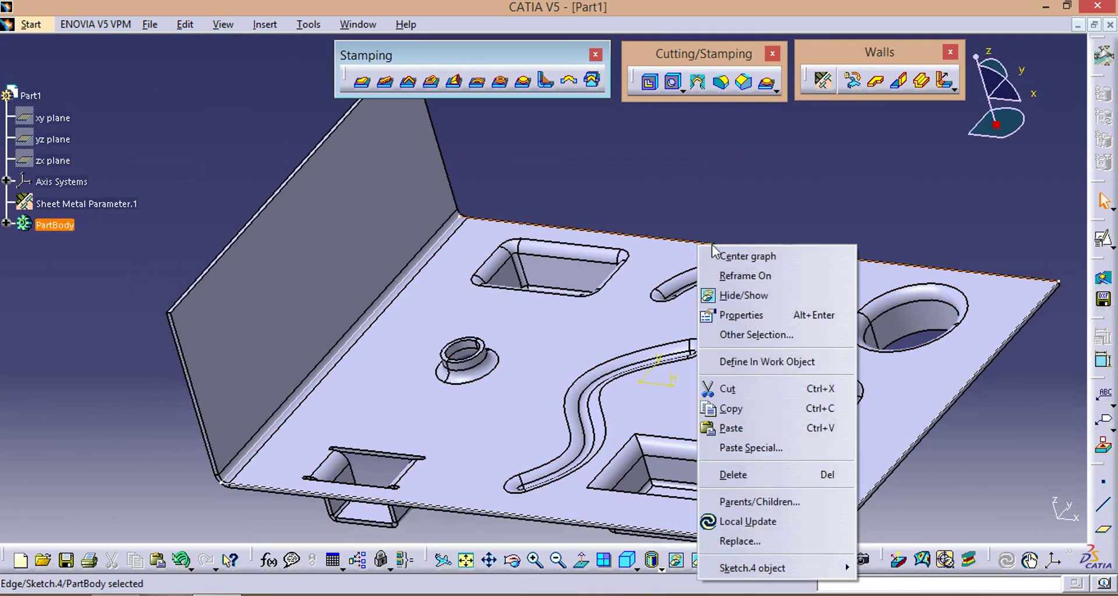
{"action": "left_click", "coordinate": [733, 295]}
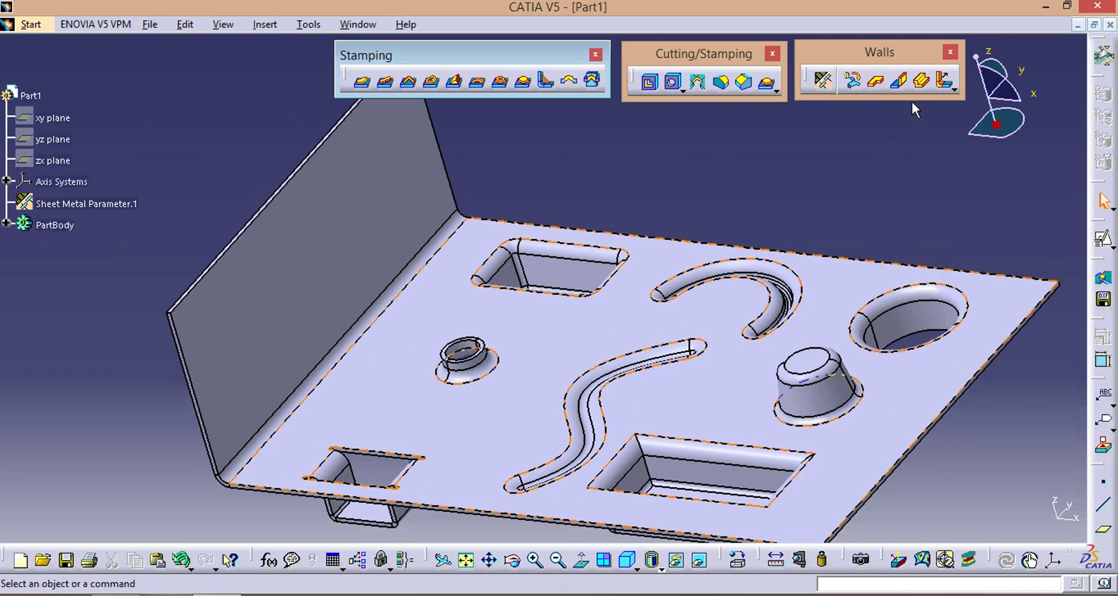
Step: Place a stiffening rib on the outer bend surface between the two walls, set its Length L to 60 mm and preview it
{"action": "left_click", "coordinate": [547, 83]}
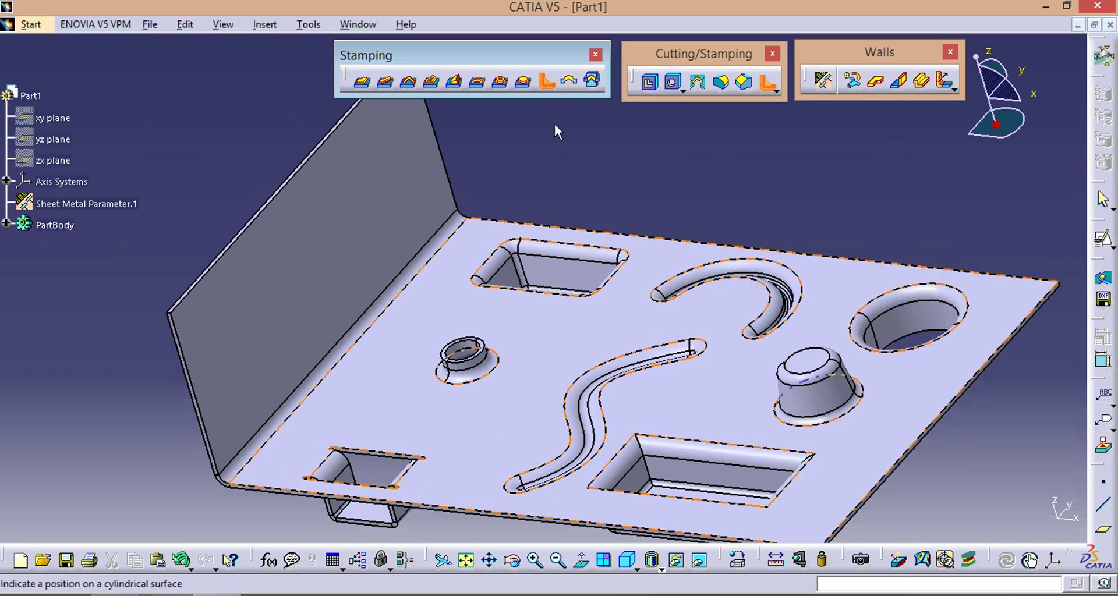
{"action": "middle_click_drag", "start_coordinate": [483, 188], "coordinate": [664, 205]}
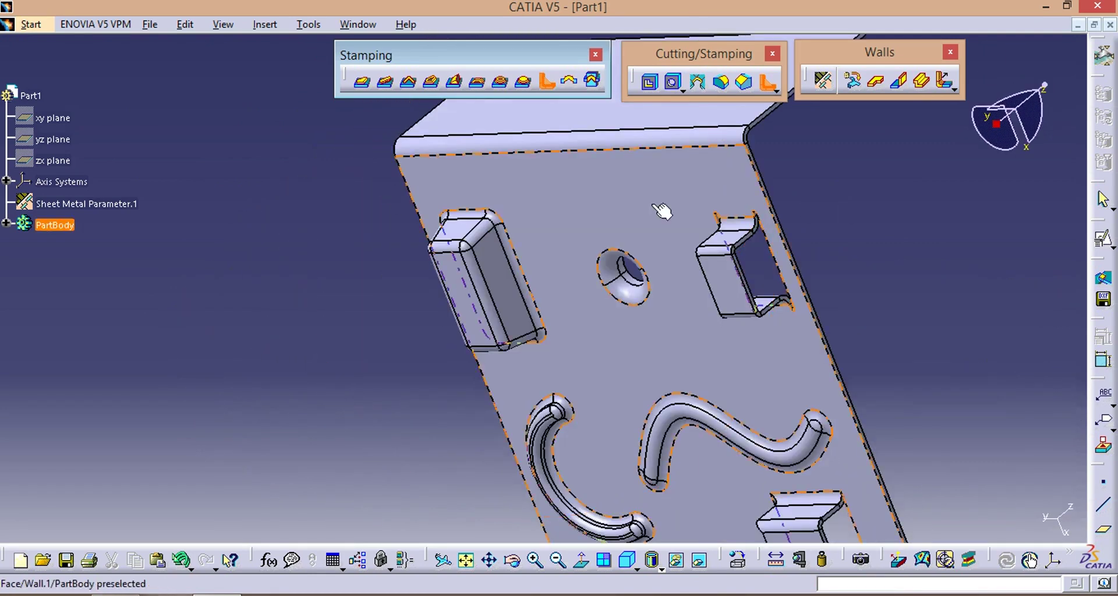
{"action": "left_click", "coordinate": [623, 140]}
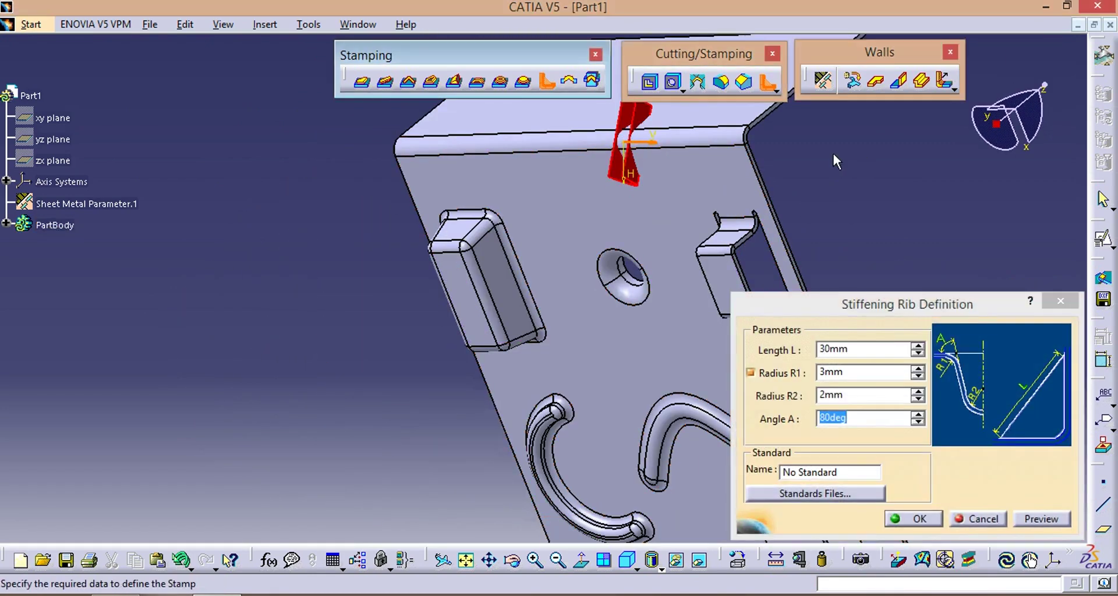
{"action": "middle_click_drag", "start_coordinate": [833, 151], "coordinate": [419, 325]}
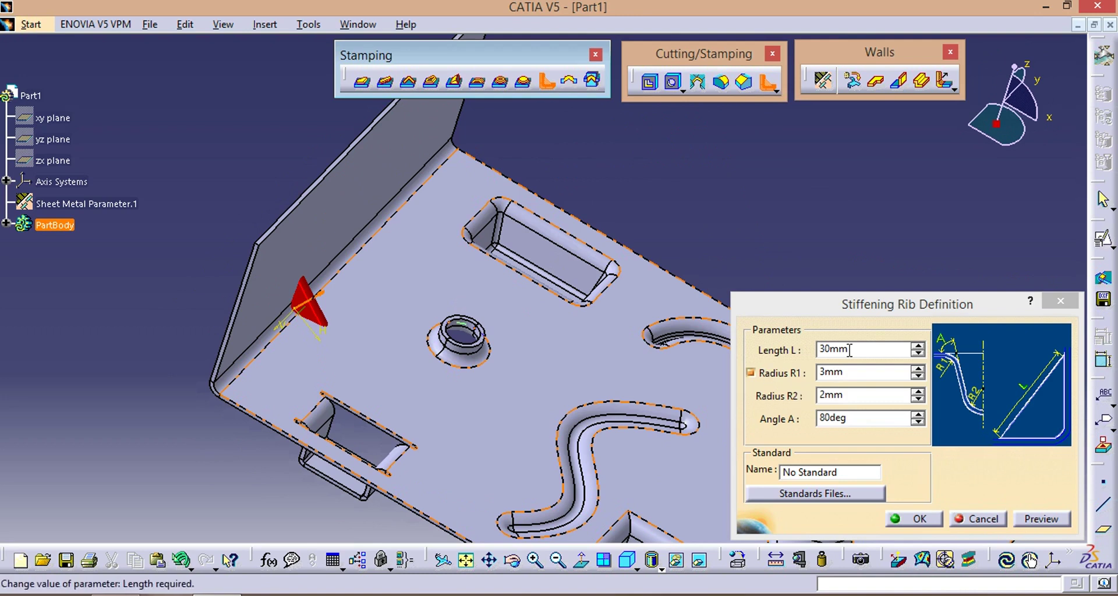
{"action": "left_click", "coordinate": [788, 366]}
{"action": "double_click", "coordinate": [849, 354]}
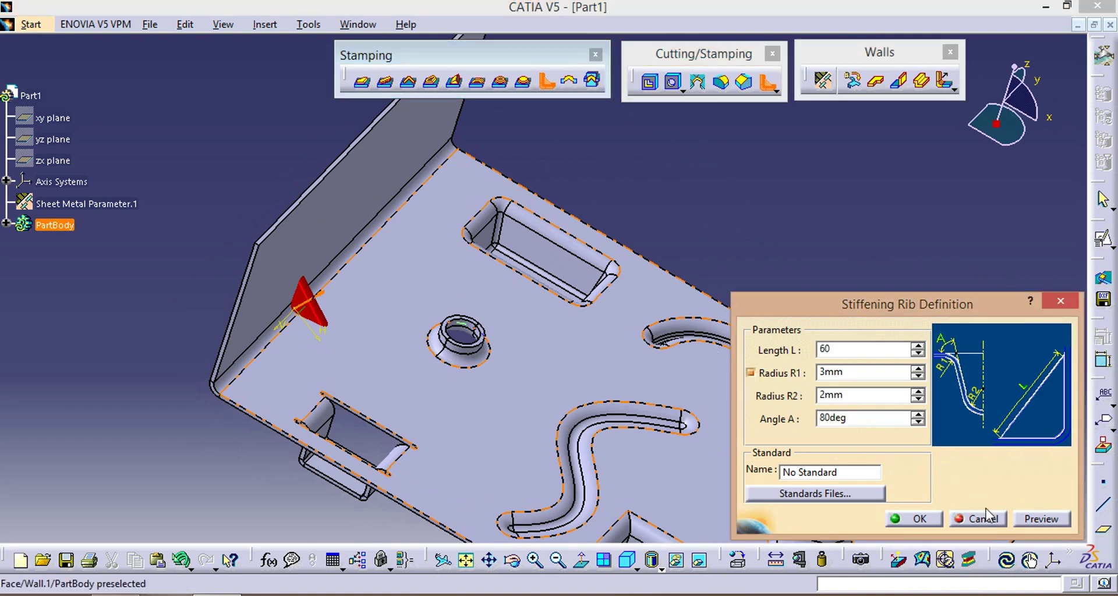
{"action": "left_click", "coordinate": [1039, 523]}
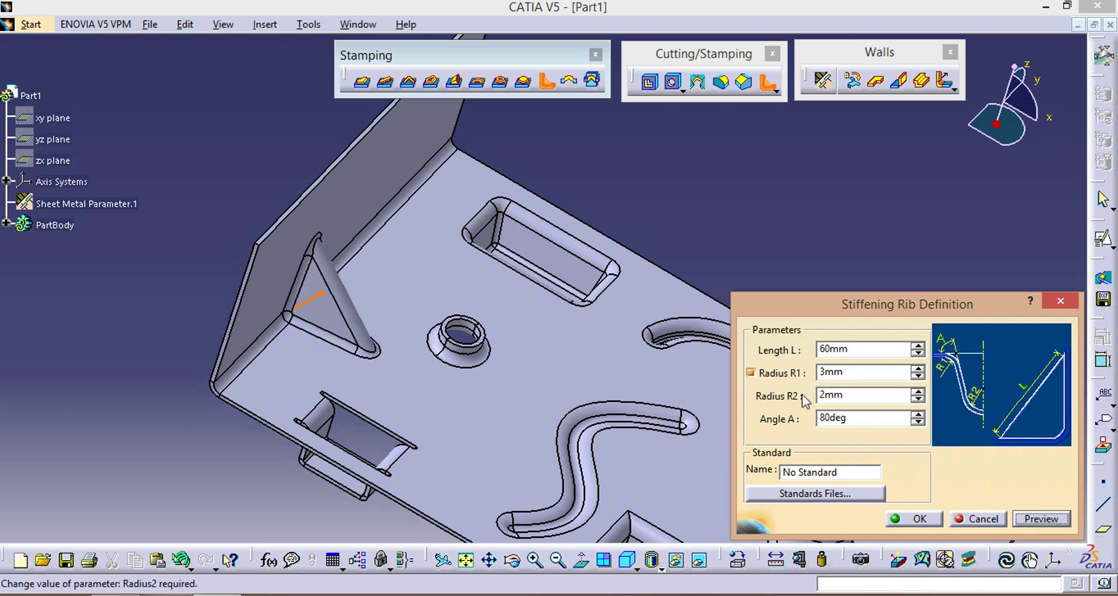
Step: Preview the stiffening rib with Radius R1 turned off and on again, and create it with Radius R1 enabled
{"action": "left_click", "coordinate": [752, 374]}
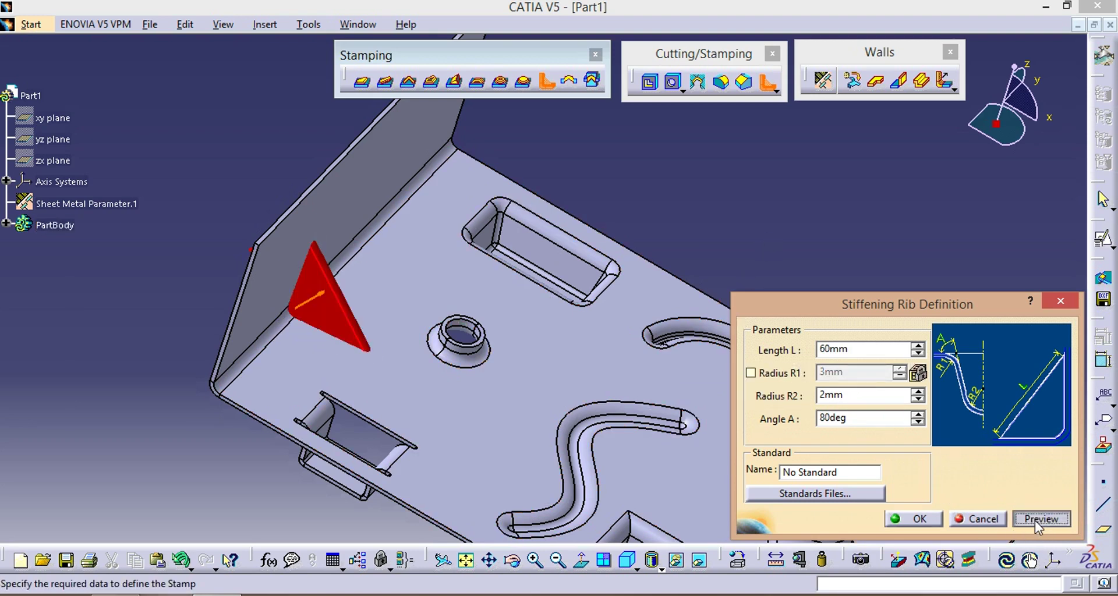
{"action": "left_click", "coordinate": [1037, 520]}
{"action": "mouse_move", "coordinate": [324, 380]}
{"action": "middle_mouse_down"}
{"action": "mouse_move", "coordinate": [408, 402]}
{"action": "mouse_move", "coordinate": [525, 355]}
{"action": "mouse_move", "coordinate": [752, 293]}
{"action": "mouse_move", "coordinate": [369, 367]}
{"action": "mouse_move", "coordinate": [317, 392]}
{"action": "mouse_move", "coordinate": [337, 387]}
{"action": "middle_mouse_up"}
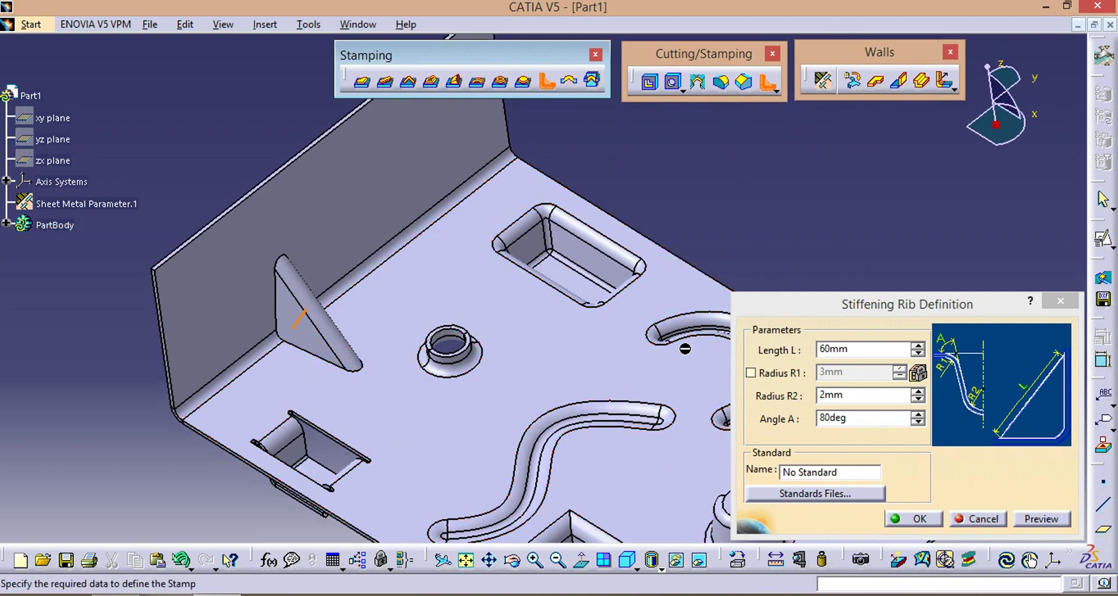
{"action": "left_click", "coordinate": [751, 373]}
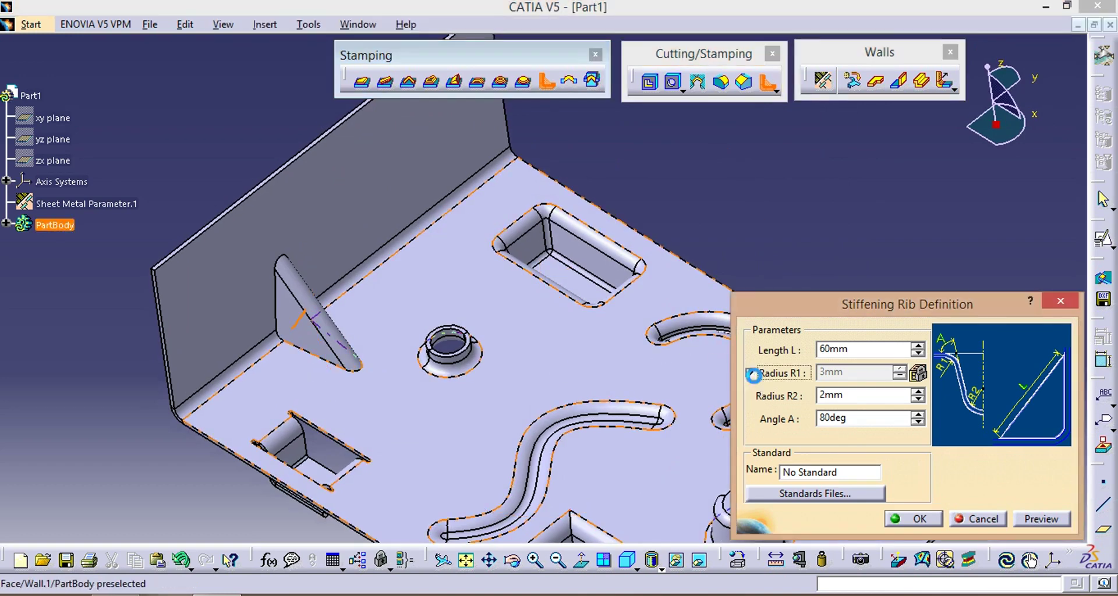
{"action": "left_click", "coordinate": [1040, 518]}
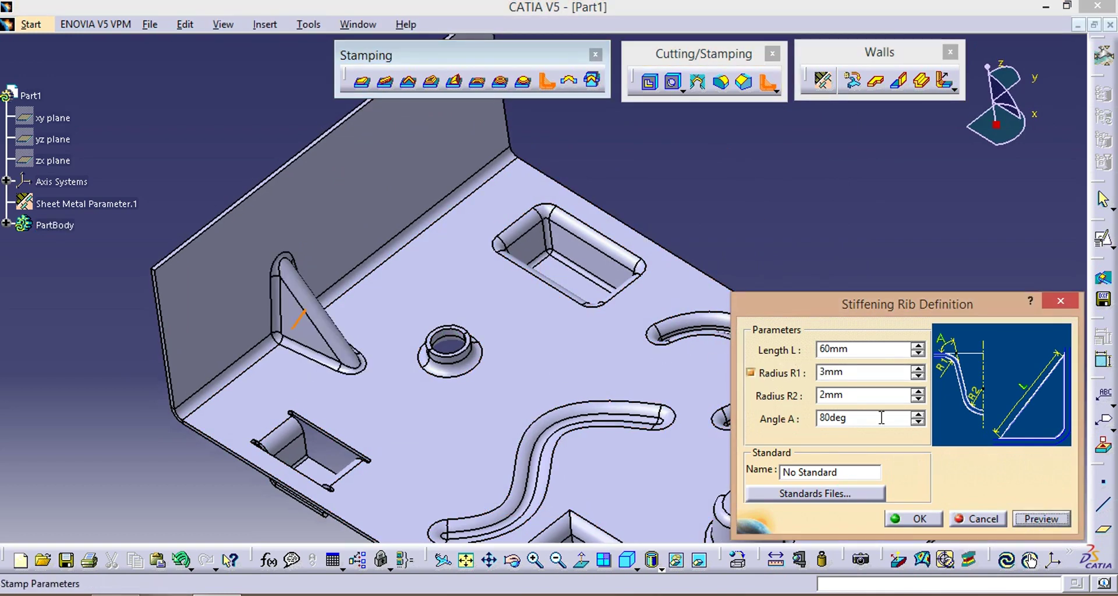
{"action": "left_click", "coordinate": [920, 519]}
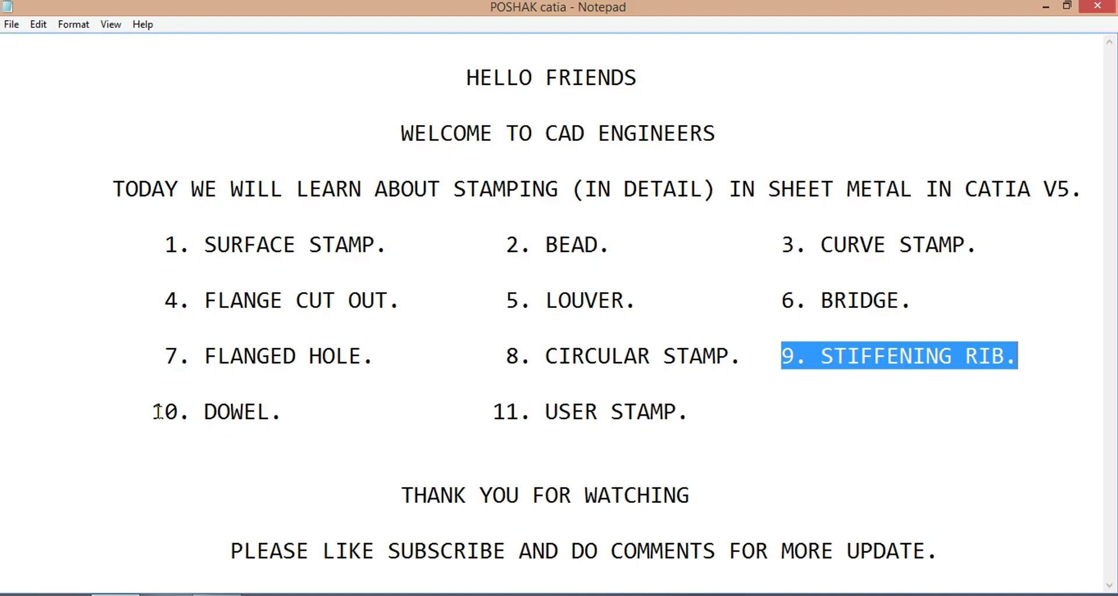
Step: Highlight "10. DOWEL." in the Notepad topic list and return to CATIA with the sheet's upper face in view
{"action": "left_click_drag", "start_coordinate": [149, 412], "coordinate": [324, 413]}
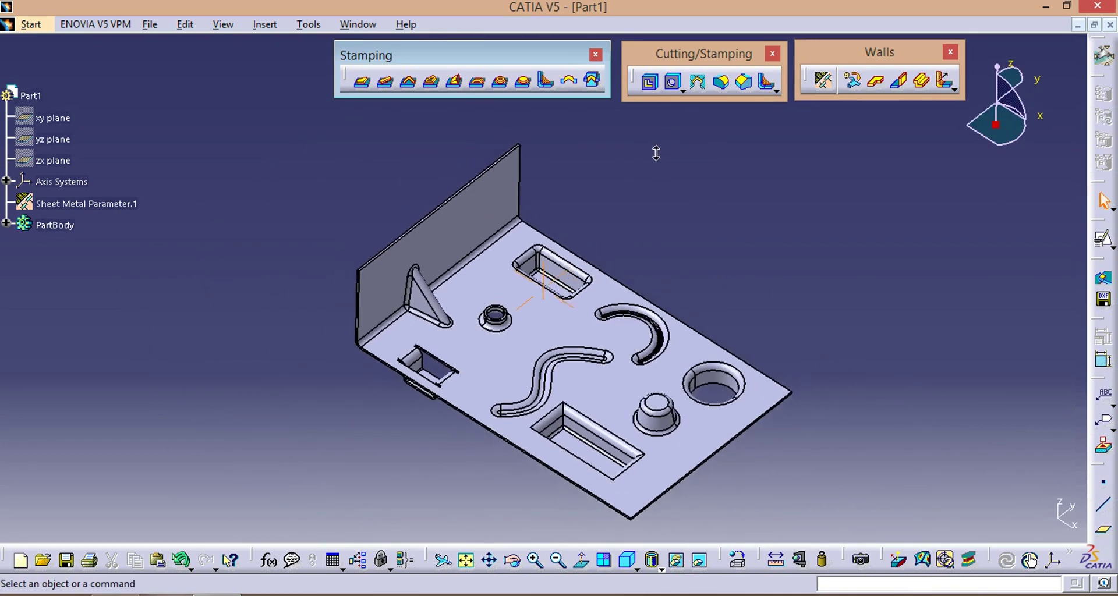
{"action": "middle_click_drag", "start_coordinate": [495, 288], "coordinate": [522, 206]}
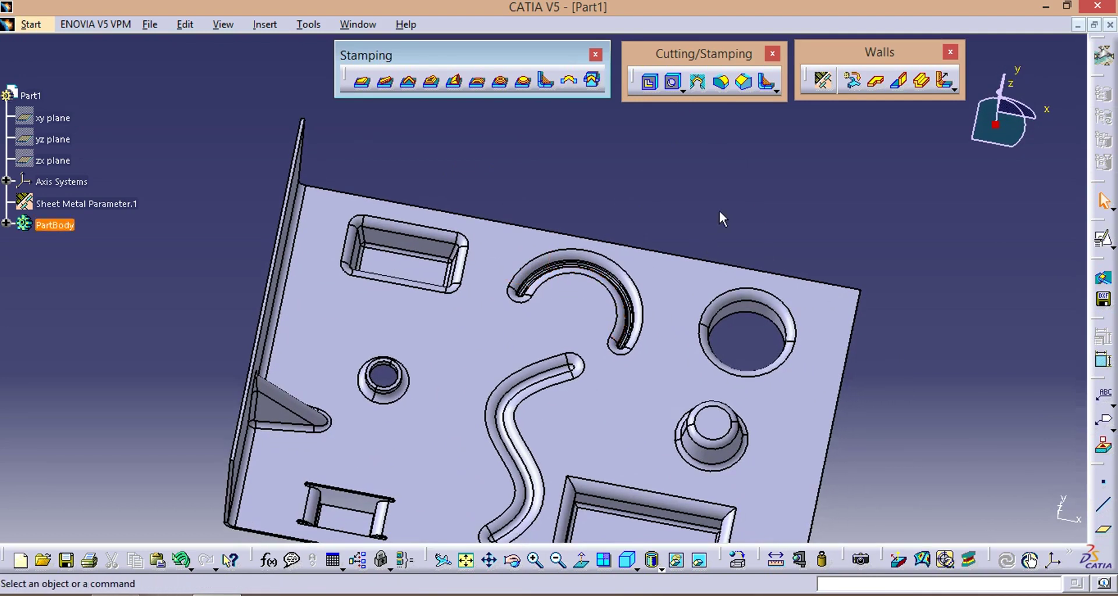
Step: Place a dowel on the sheet's upper face in the corner beside the wall, set its Diameter D to 20 mm and preview it
{"action": "left_click", "coordinate": [570, 82]}
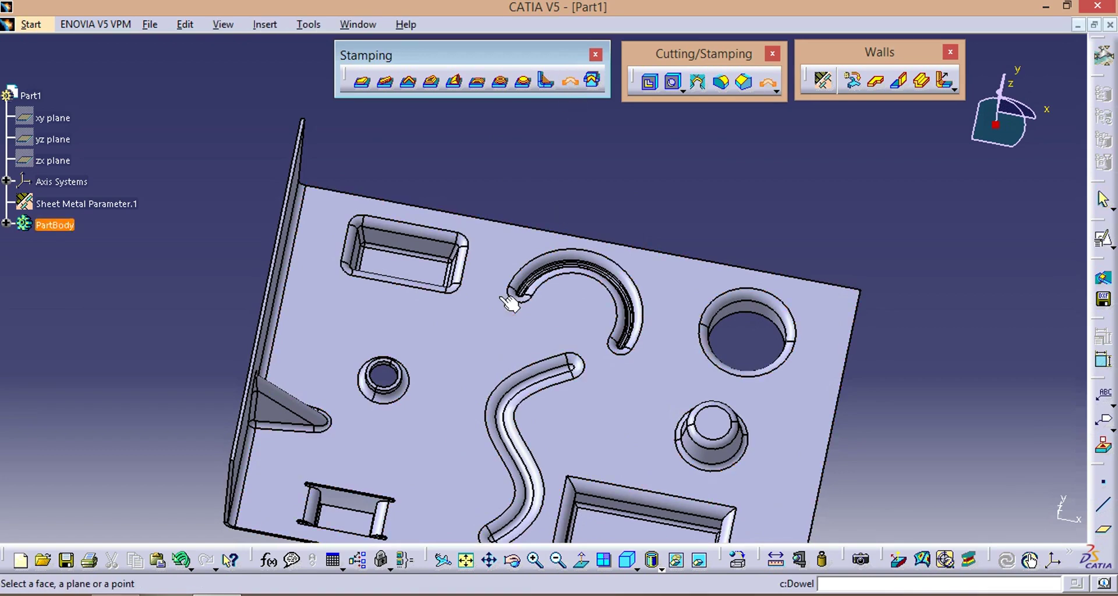
{"action": "left_click", "coordinate": [324, 204]}
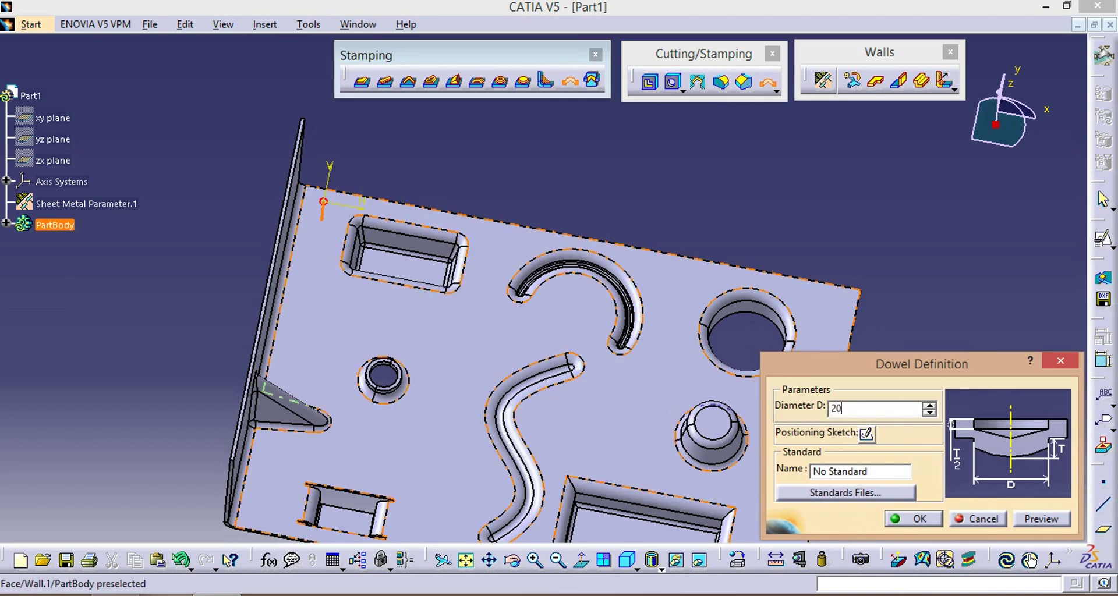
{"action": "left_click", "coordinate": [1031, 519]}
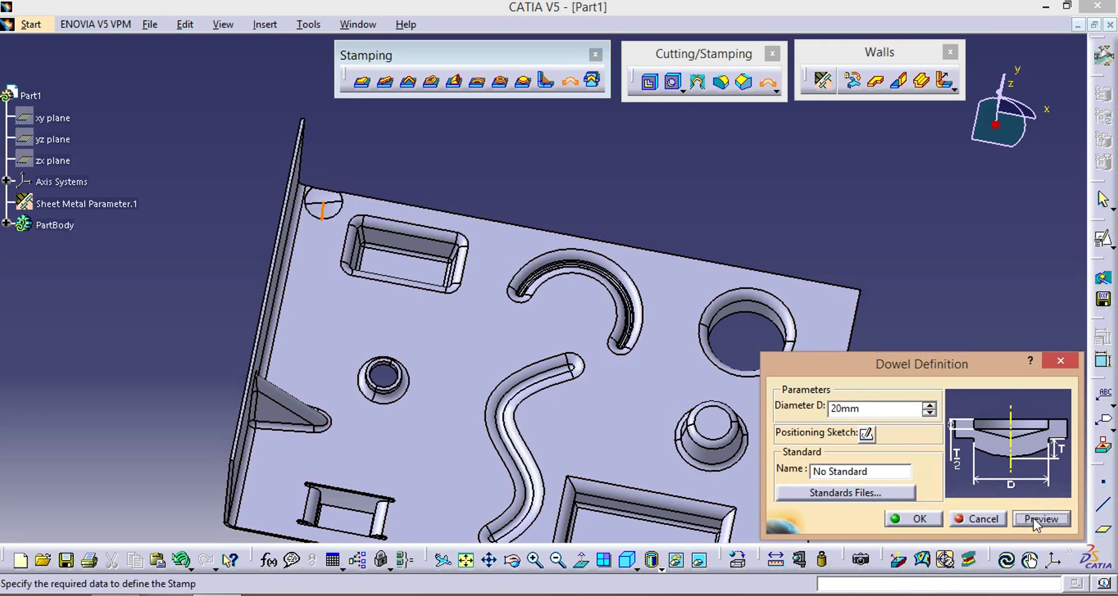
Step: Set the corner dowel's Diameter D to 10 mm, preview it and create it
{"action": "double_click", "coordinate": [864, 410]}
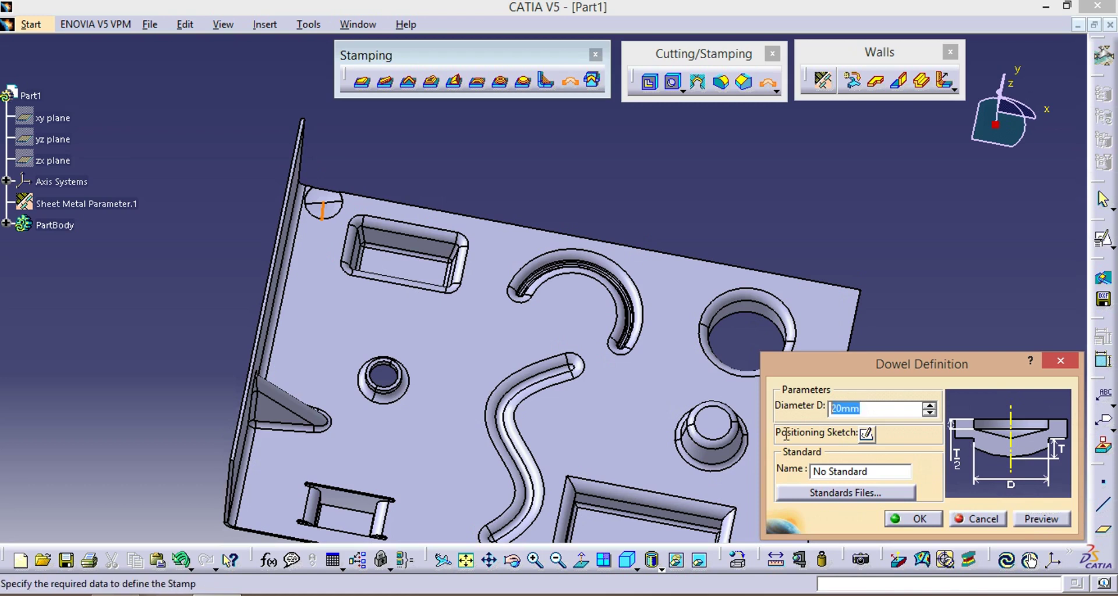
{"action": "type", "text": "10"}
{"action": "left_click", "coordinate": [1036, 519]}
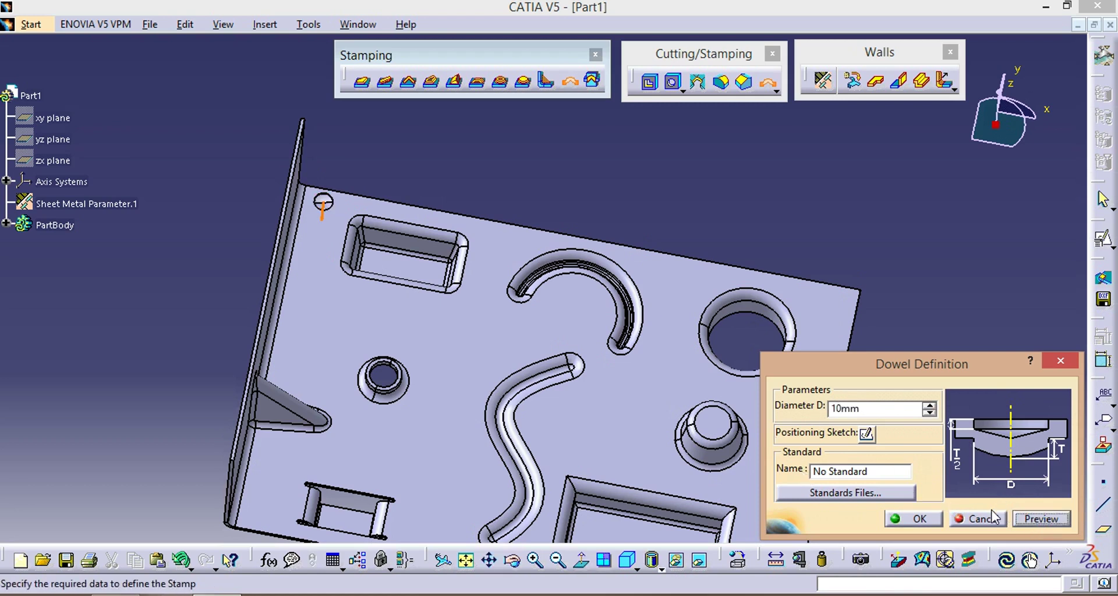
{"action": "left_click", "coordinate": [920, 520]}
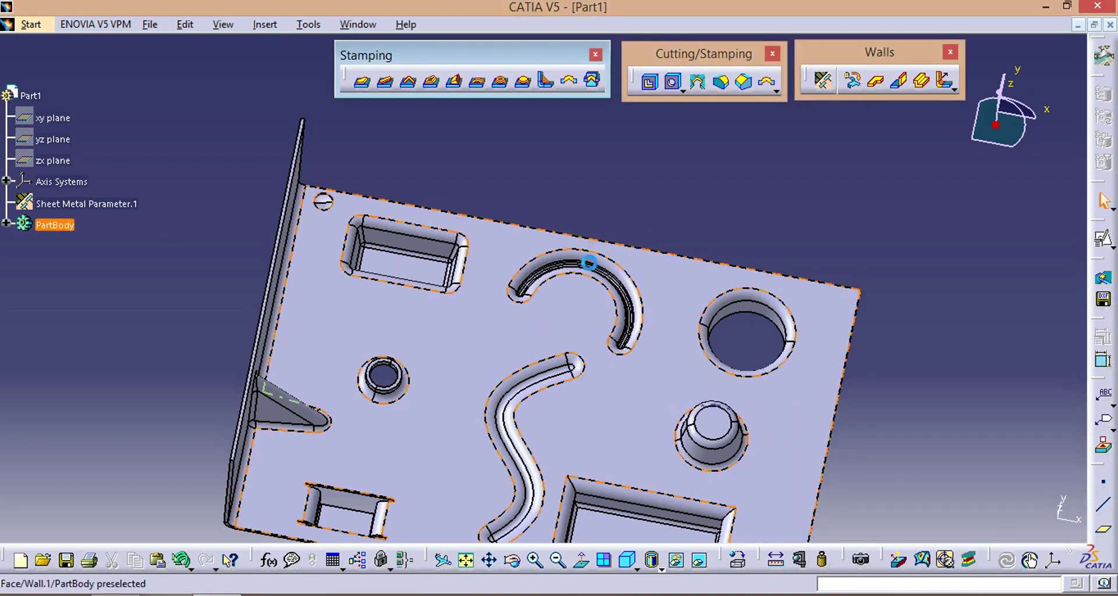
Step: Create a second dowel with Diameter D 30 mm between the bridge and the S-shaped stamp, and examine its shape up close
{"action": "left_click", "coordinate": [568, 82]}
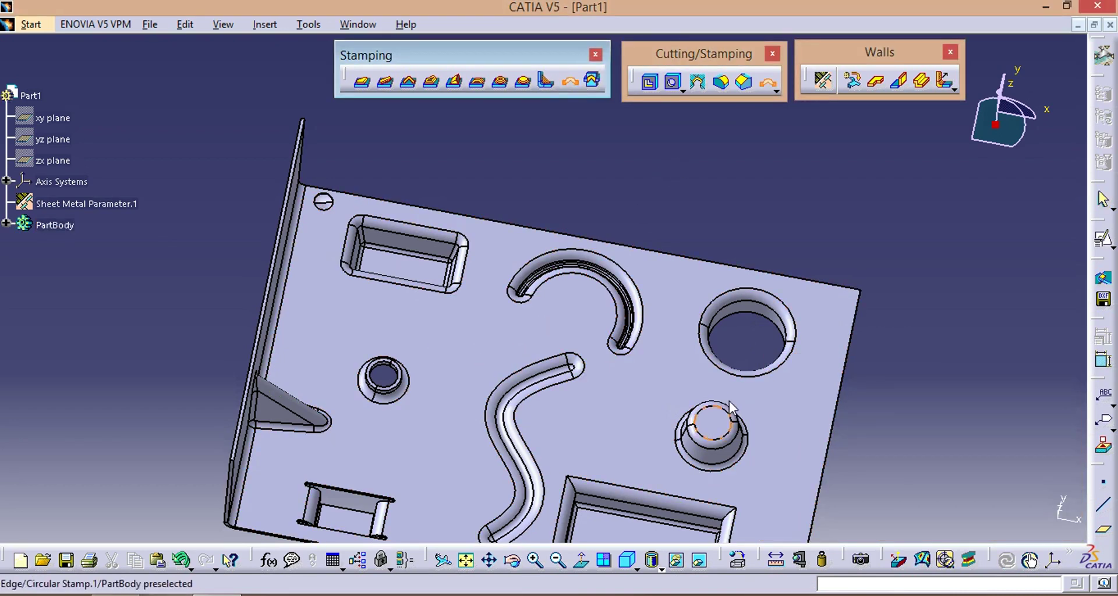
{"action": "left_click", "coordinate": [429, 455]}
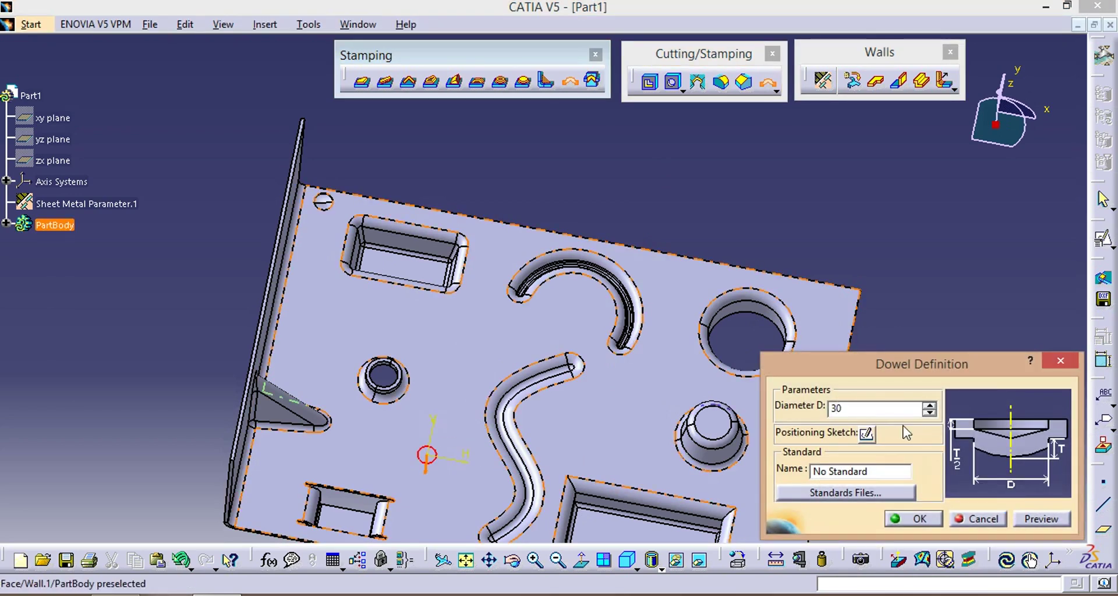
{"action": "left_click", "coordinate": [1031, 520]}
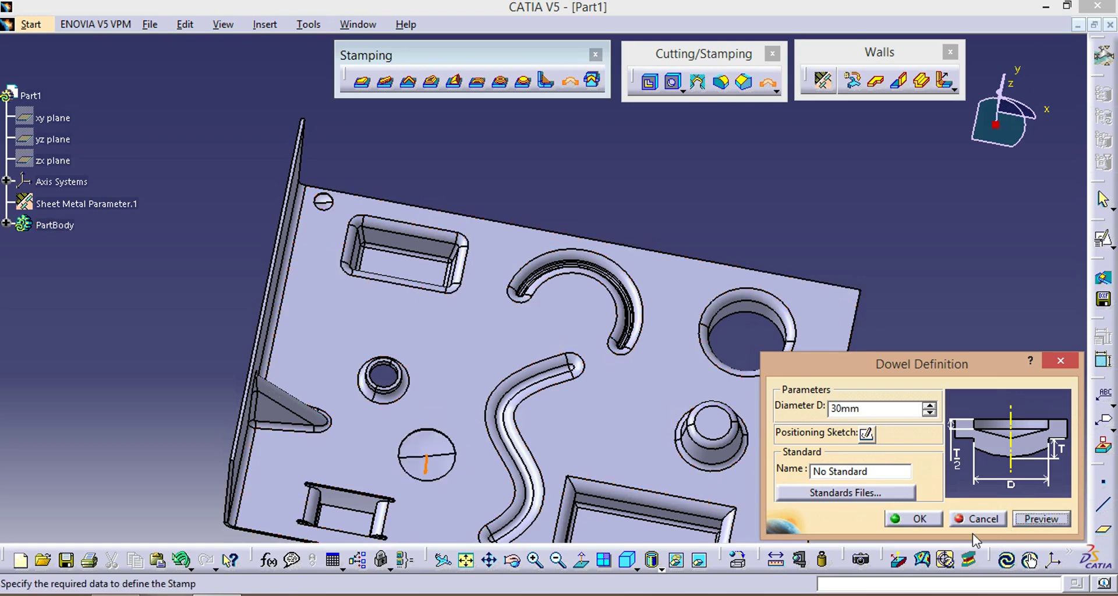
{"action": "left_click", "coordinate": [915, 520]}
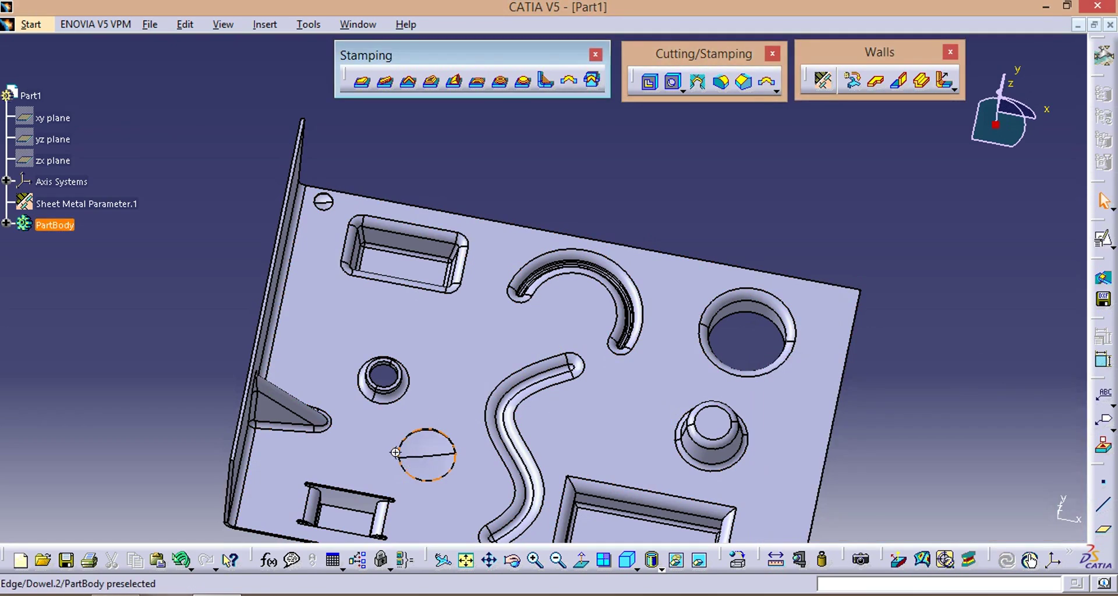
{"action": "middle_click_drag", "start_coordinate": [395, 452], "coordinate": [524, 445]}
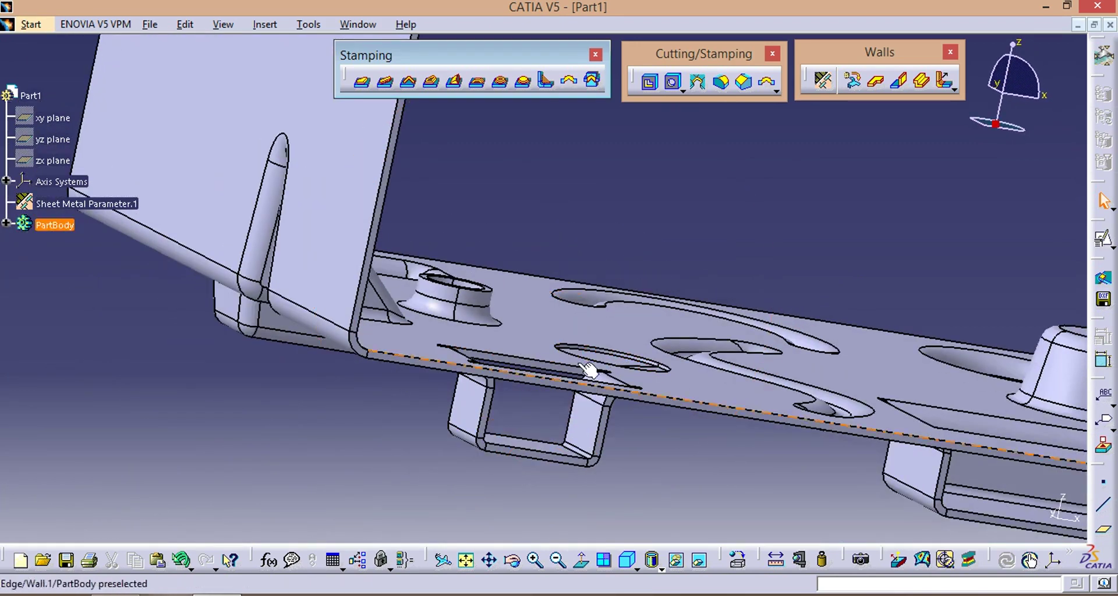
{"action": "middle_click_drag", "start_coordinate": [589, 370], "coordinate": [682, 524]}
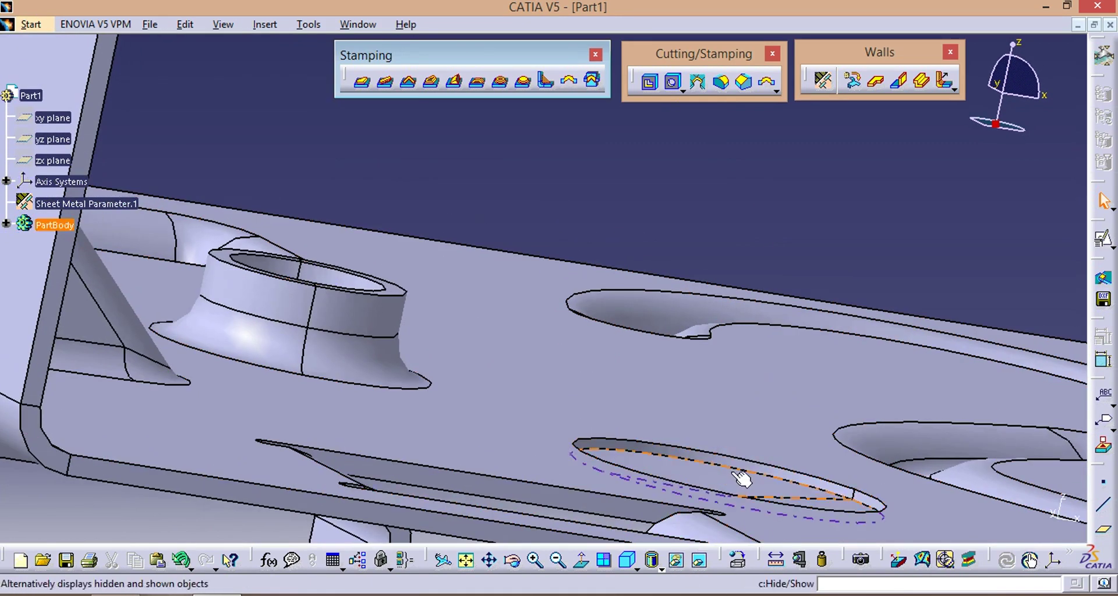
{"action": "middle_click_drag", "start_coordinate": [749, 457], "coordinate": [524, 319]}
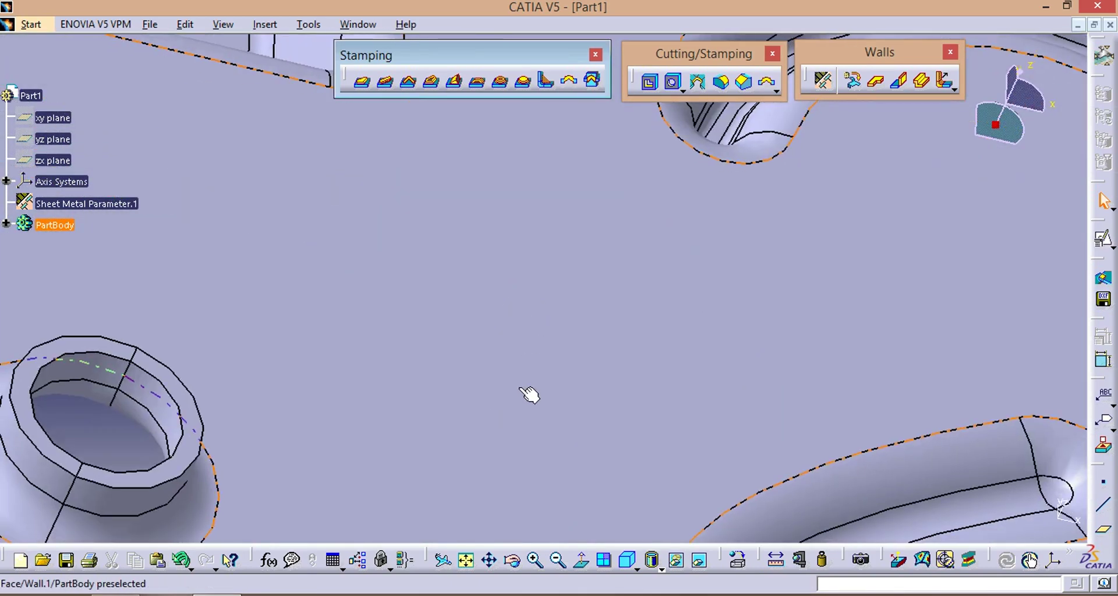
{"action": "middle_click_drag", "start_coordinate": [529, 395], "coordinate": [475, 280]}
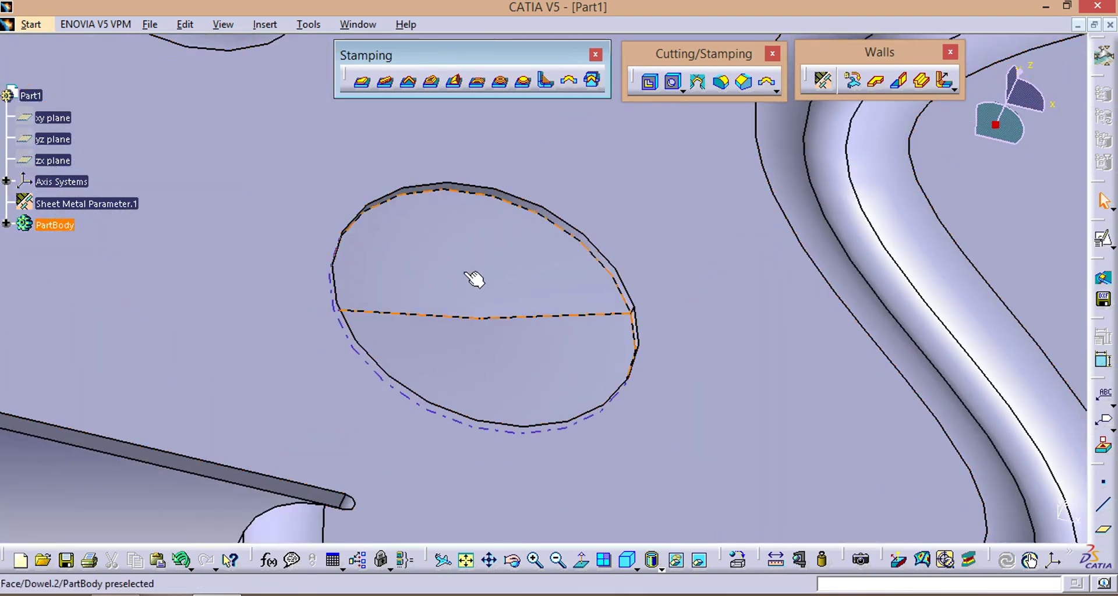
{"action": "middle_click_drag", "start_coordinate": [457, 361], "coordinate": [476, 286]}
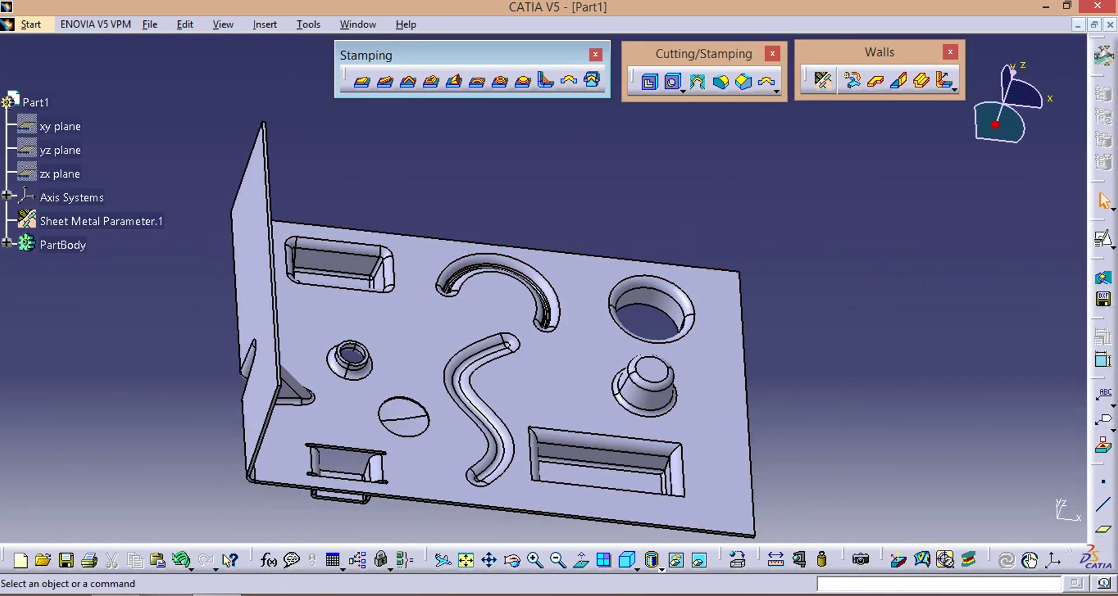
Step: Highlight "11. USER STAMP." in the Notepad topic list and return to CATIA
{"action": "key", "text": "alt+Tab"}
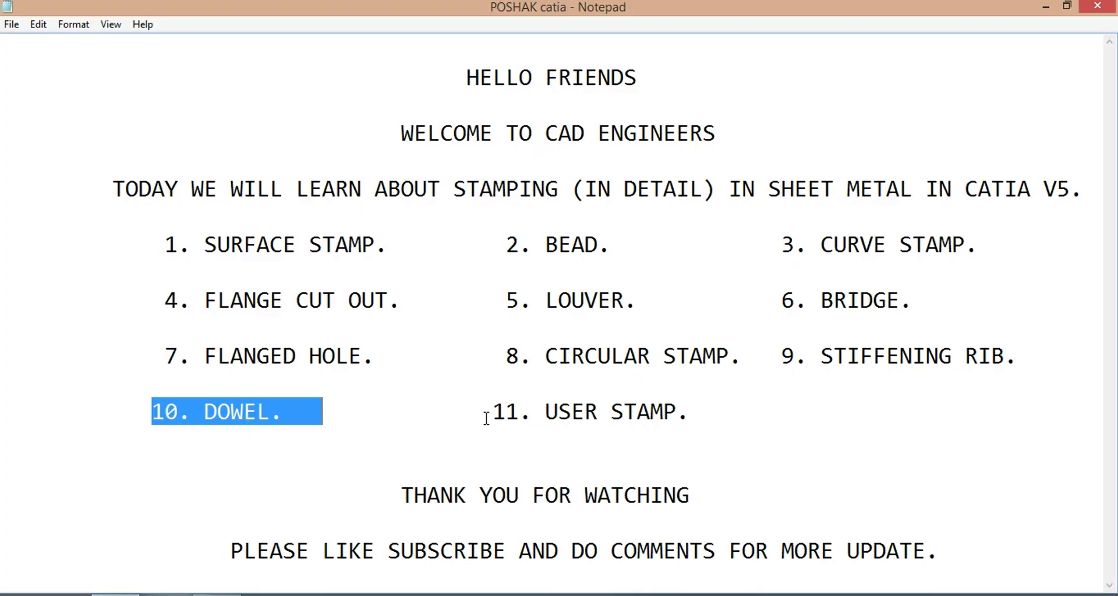
{"action": "left_click_drag", "start_coordinate": [486, 419], "coordinate": [701, 422]}
{"action": "key", "text": "alt+Tab"}
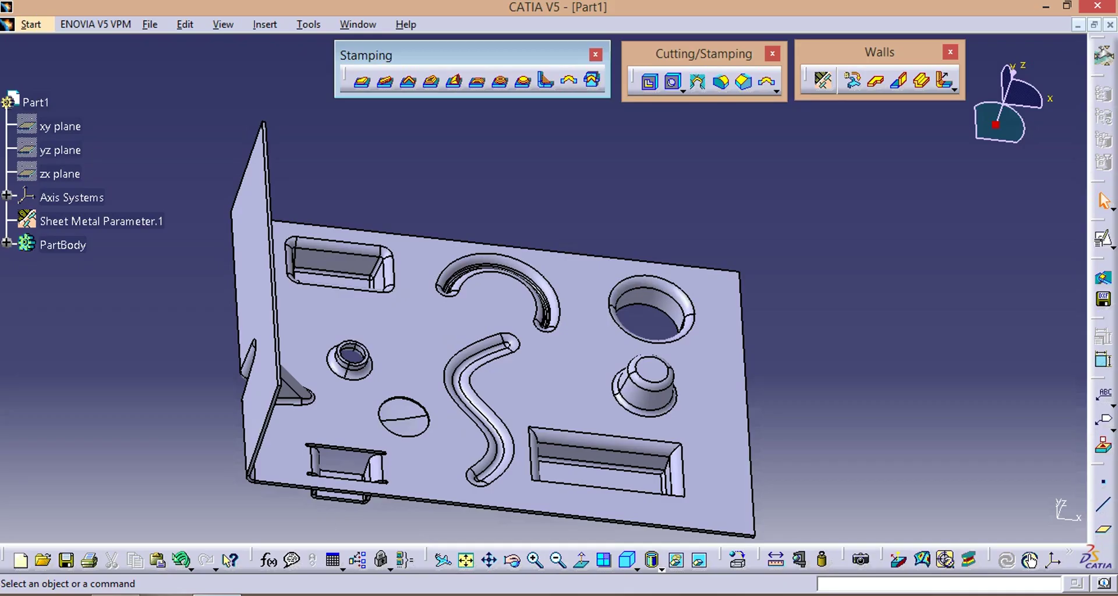
Step: Show the hidden Axis System.1 of the part
{"action": "left_click", "coordinate": [548, 251]}
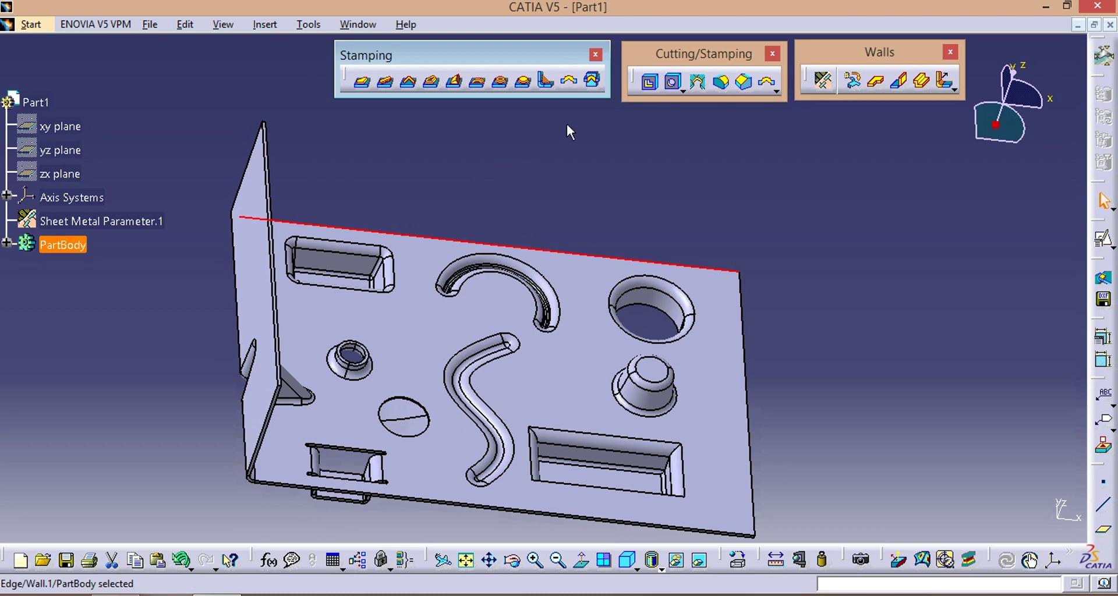
{"action": "middle_click_drag", "start_coordinate": [568, 125], "coordinate": [397, 335]}
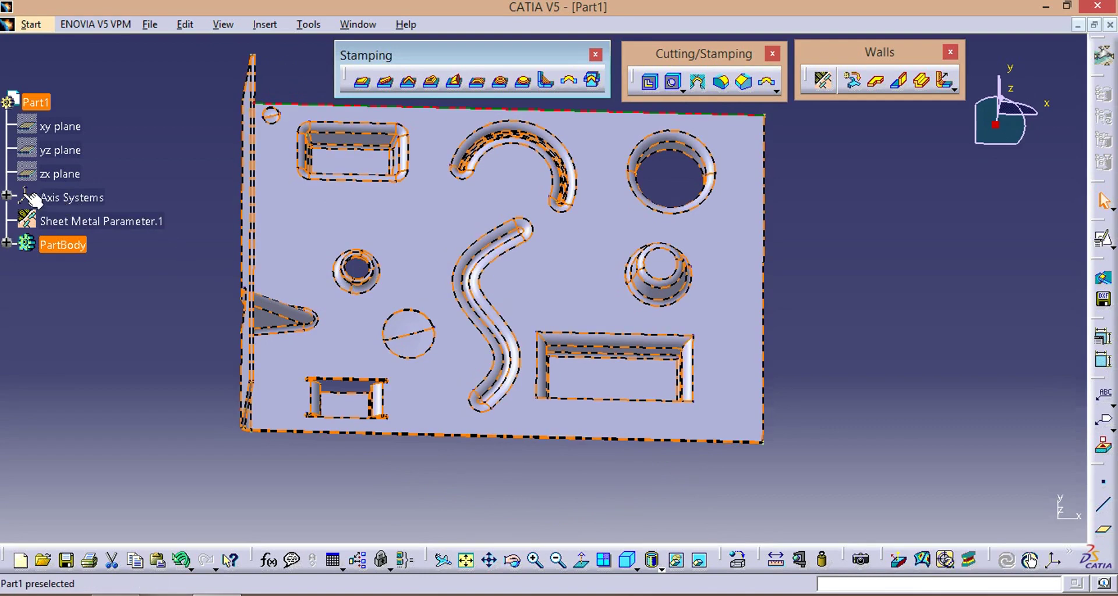
{"action": "left_click", "coordinate": [7, 196]}
{"action": "right_click", "coordinate": [94, 225]}
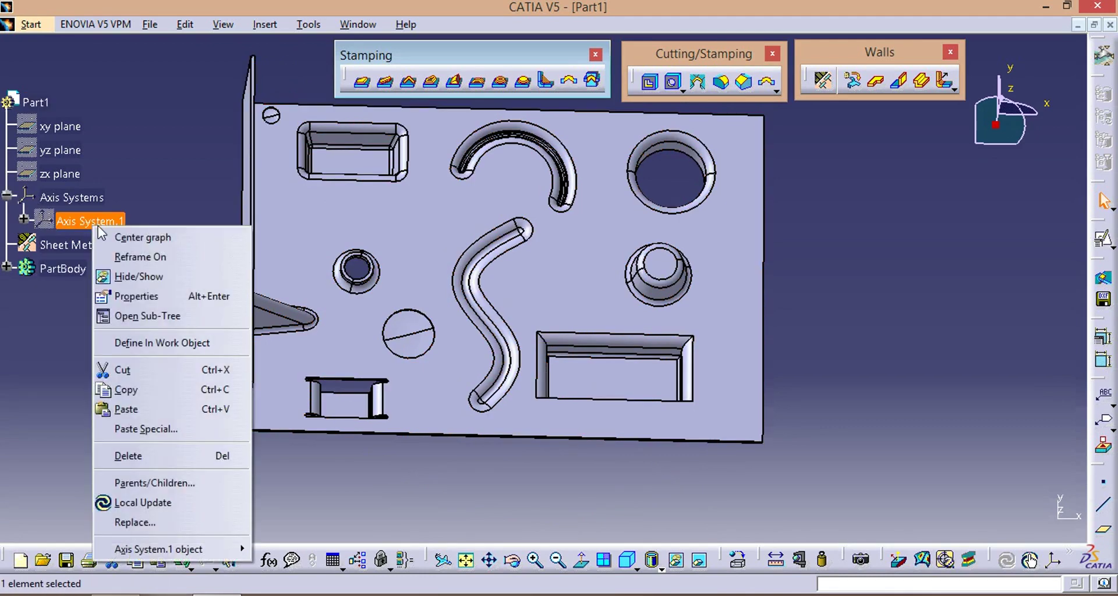
{"action": "left_click", "coordinate": [139, 277]}
{"action": "left_click", "coordinate": [7, 196]}
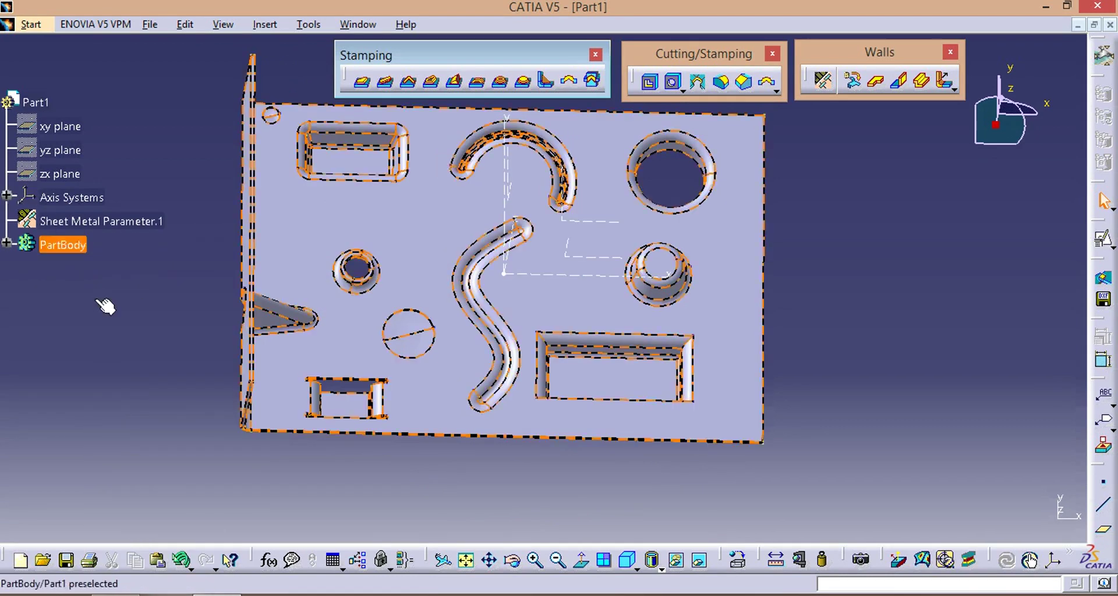
Step: Insert a new body into the part and switch to the Part Design workbench
{"action": "left_click", "coordinate": [263, 24]}
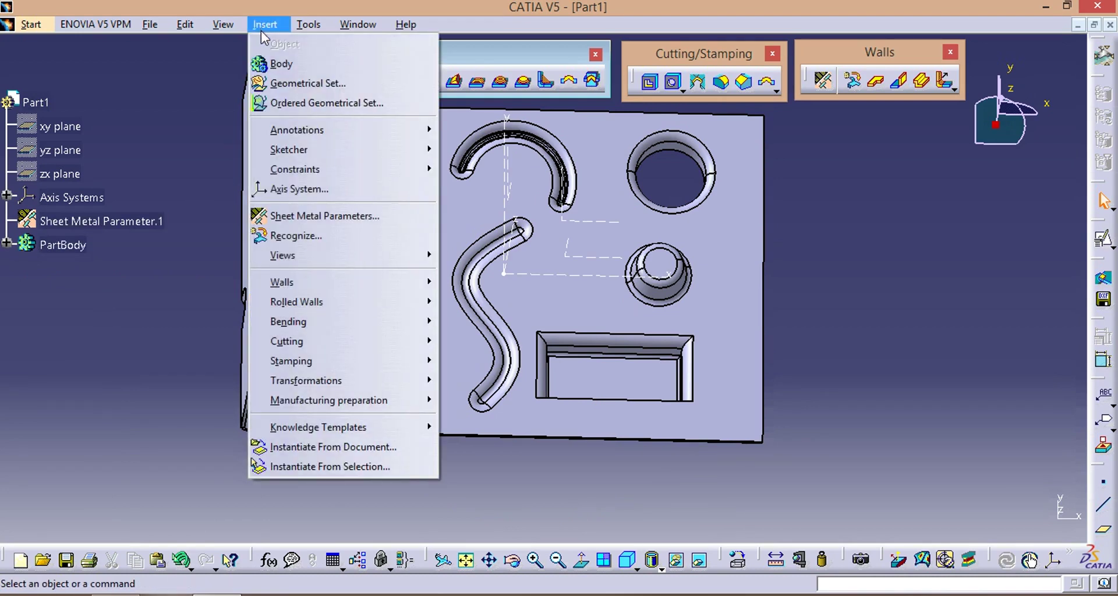
{"action": "left_click", "coordinate": [282, 63]}
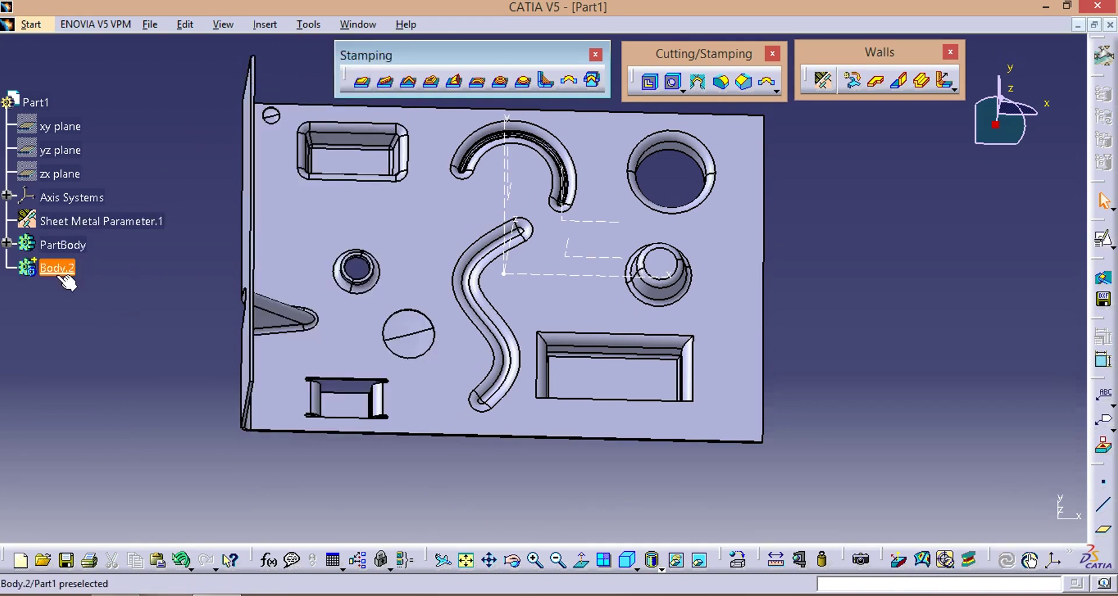
{"action": "left_click", "coordinate": [30, 22]}
{"action": "mouse_move", "coordinate": [90, 62]}
{"action": "left_click", "coordinate": [275, 65]}
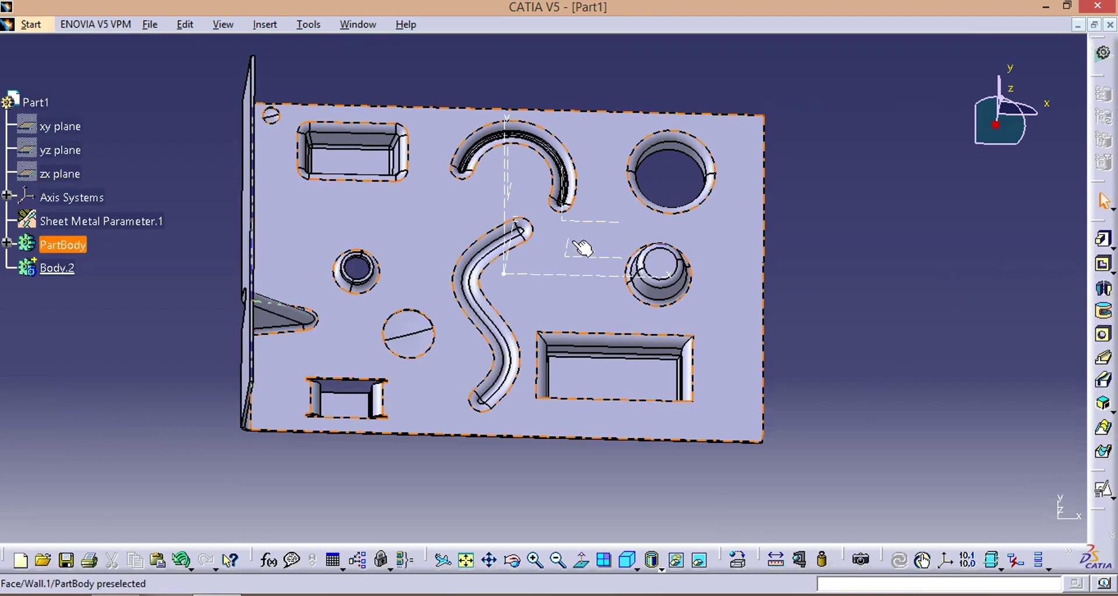
Step: Start a positioned sketch on the XY plane of Axis System.1 with implicit origin and orientation
{"action": "mouse_move", "coordinate": [573, 210]}
{"action": "middle_mouse_down"}
{"action": "mouse_move", "coordinate": [442, 216]}
{"action": "mouse_move", "coordinate": [557, 207]}
{"action": "middle_mouse_up"}
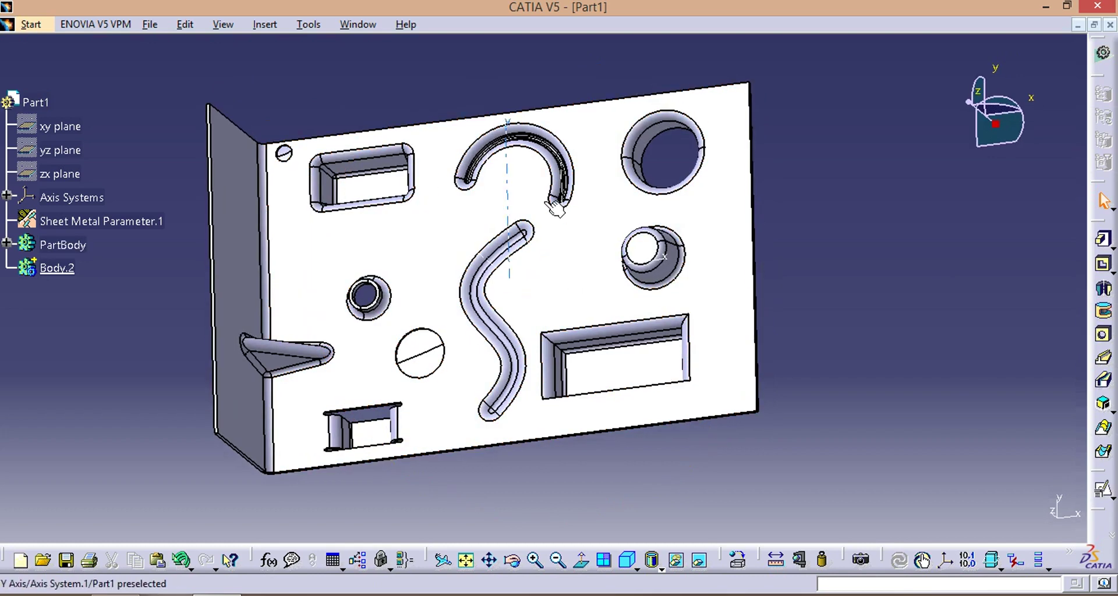
{"action": "middle_click_drag", "start_coordinate": [611, 247], "coordinate": [611, 250]}
{"action": "left_click", "coordinate": [602, 250]}
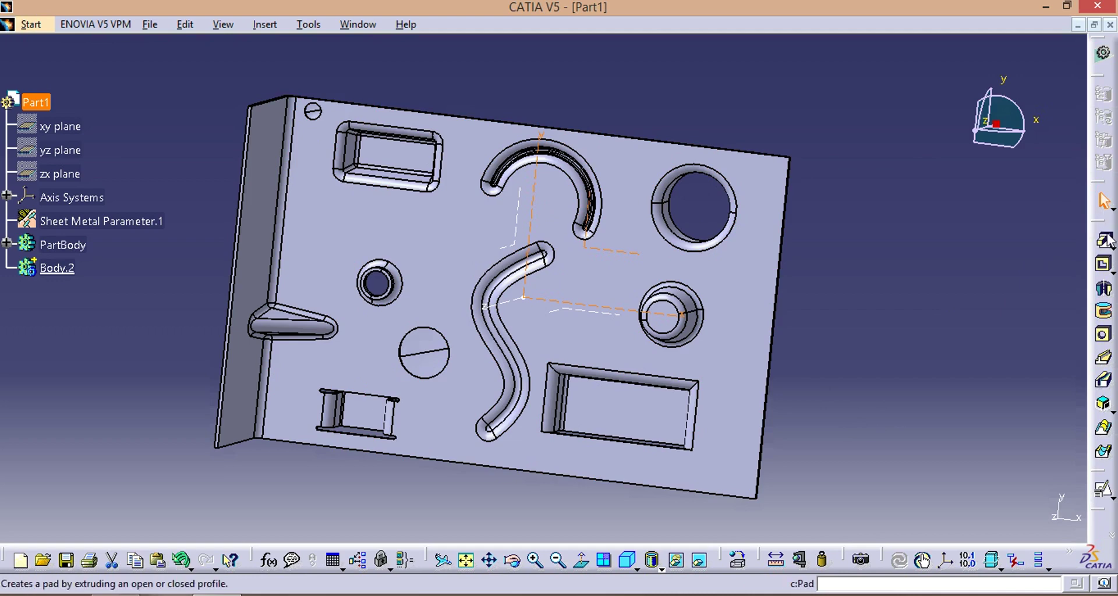
{"action": "left_click", "coordinate": [1112, 209]}
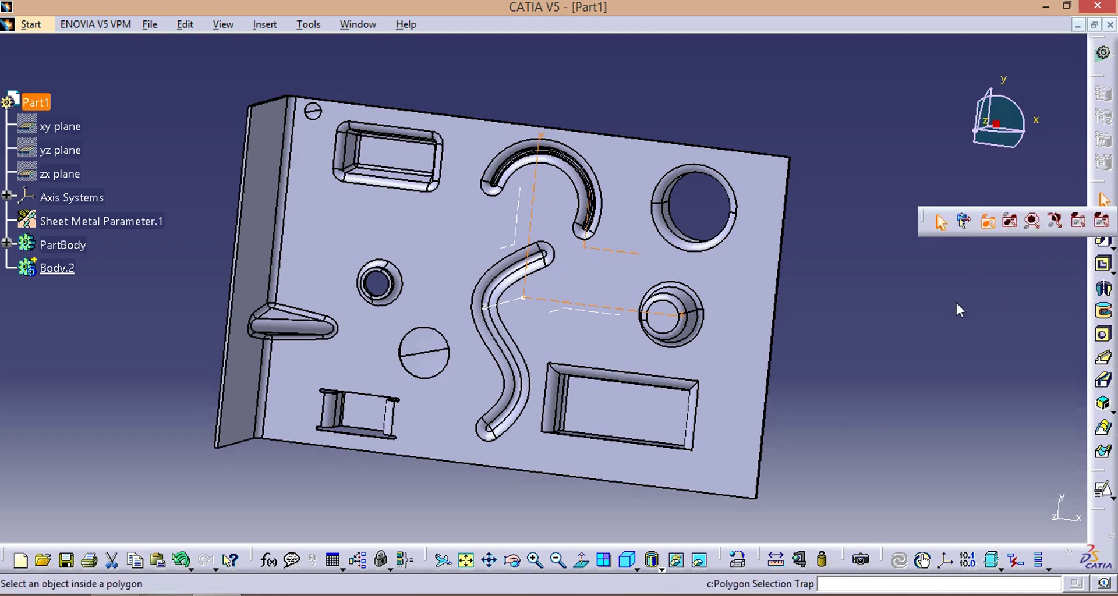
{"action": "mouse_move", "coordinate": [1103, 220]}
{"action": "left_mouse_down"}
{"action": "mouse_move", "coordinate": [990, 181]}
{"action": "mouse_move", "coordinate": [974, 187]}
{"action": "left_mouse_up"}
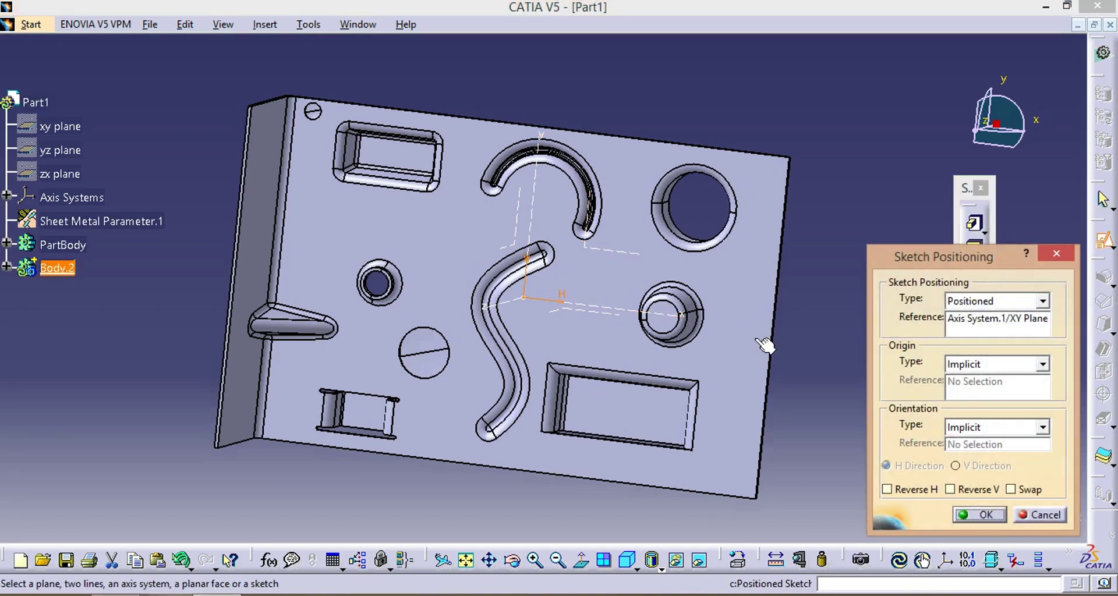
{"action": "left_click", "coordinate": [985, 515]}
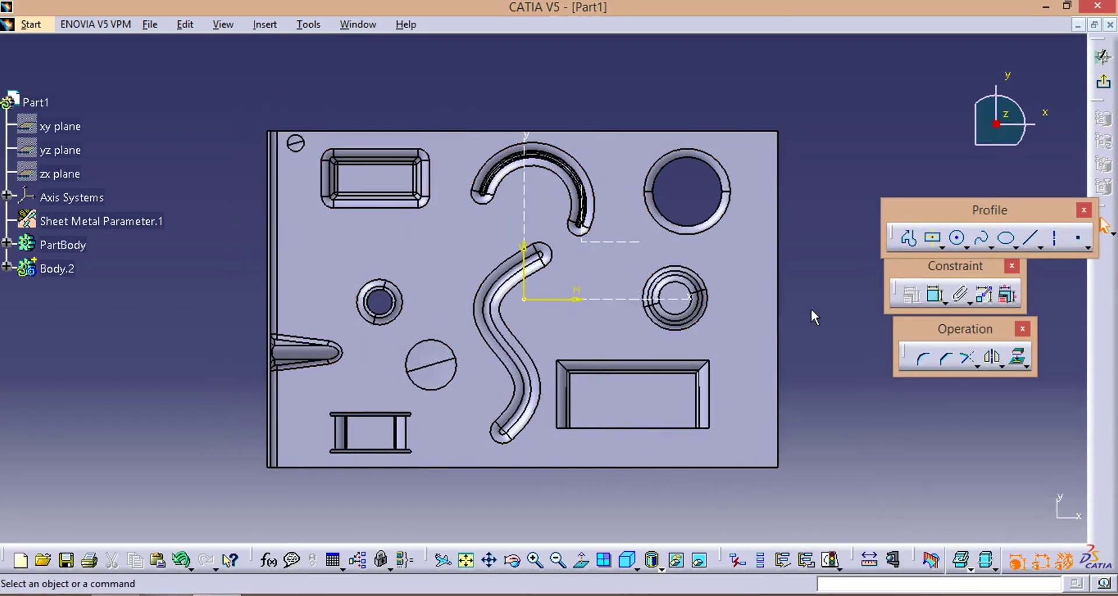
Step: Sketch a circle between the S-shaped stamp and the circular stamp, near the H axis, and exit the sketch
{"action": "left_click", "coordinate": [958, 239]}
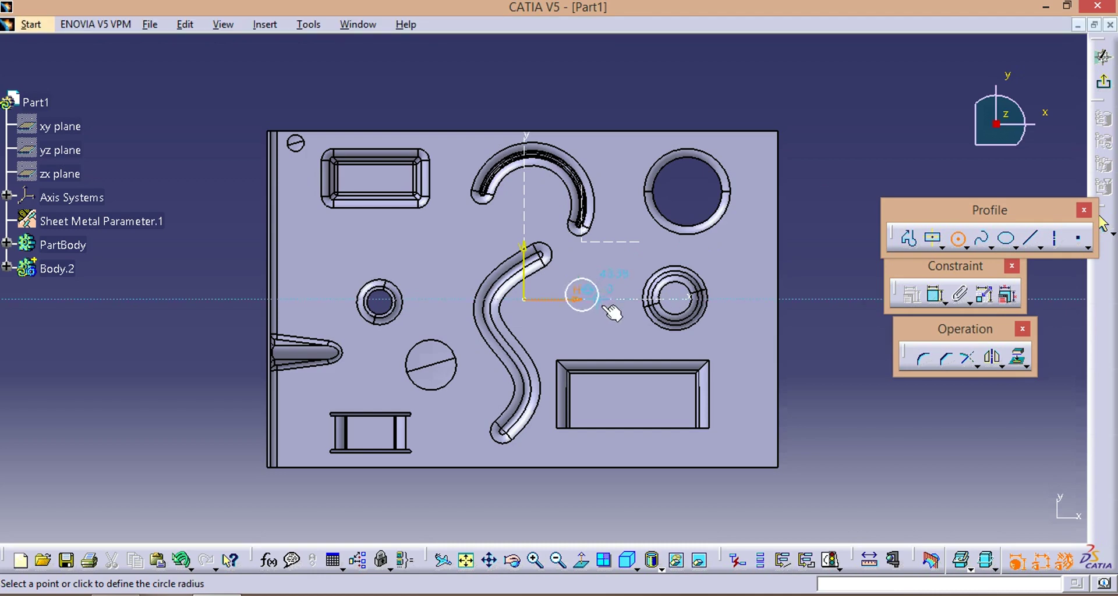
{"action": "left_click", "coordinate": [607, 312]}
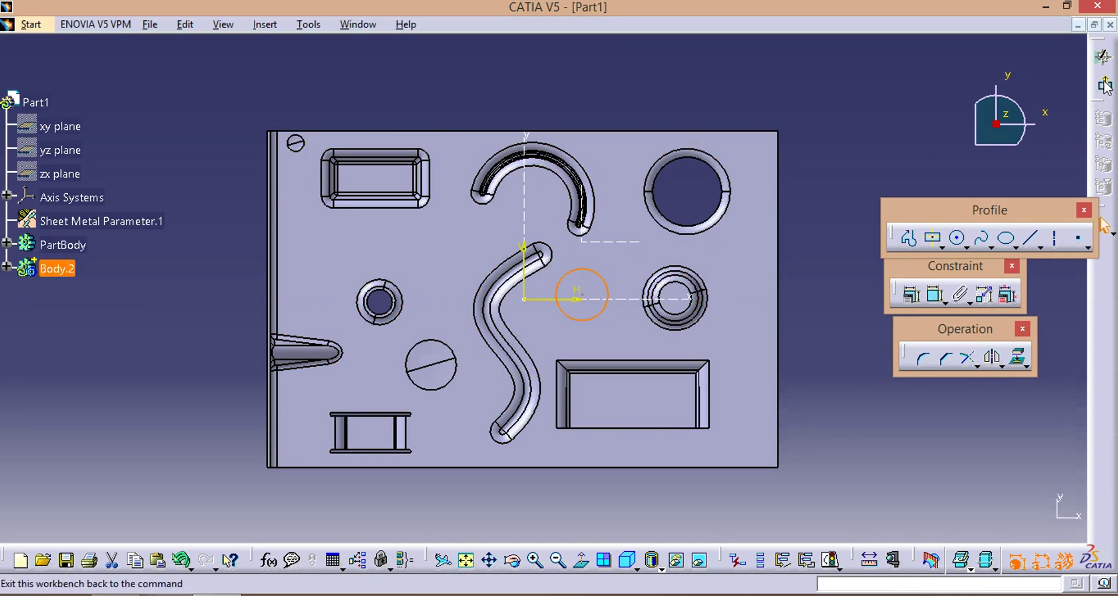
{"action": "left_click", "coordinate": [1104, 224]}
Step: Pad the circle sketch 60 mm with mirrored extent so the cylinder runs through the plate on both sides
{"action": "middle_click_drag", "start_coordinate": [583, 377], "coordinate": [736, 202]}
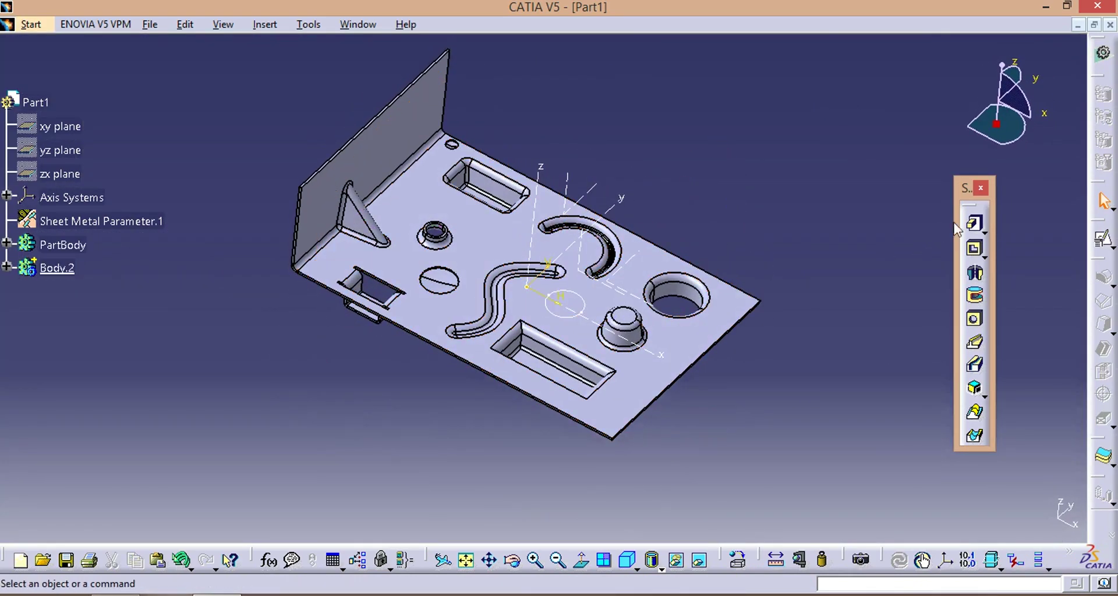
{"action": "left_click", "coordinate": [974, 223]}
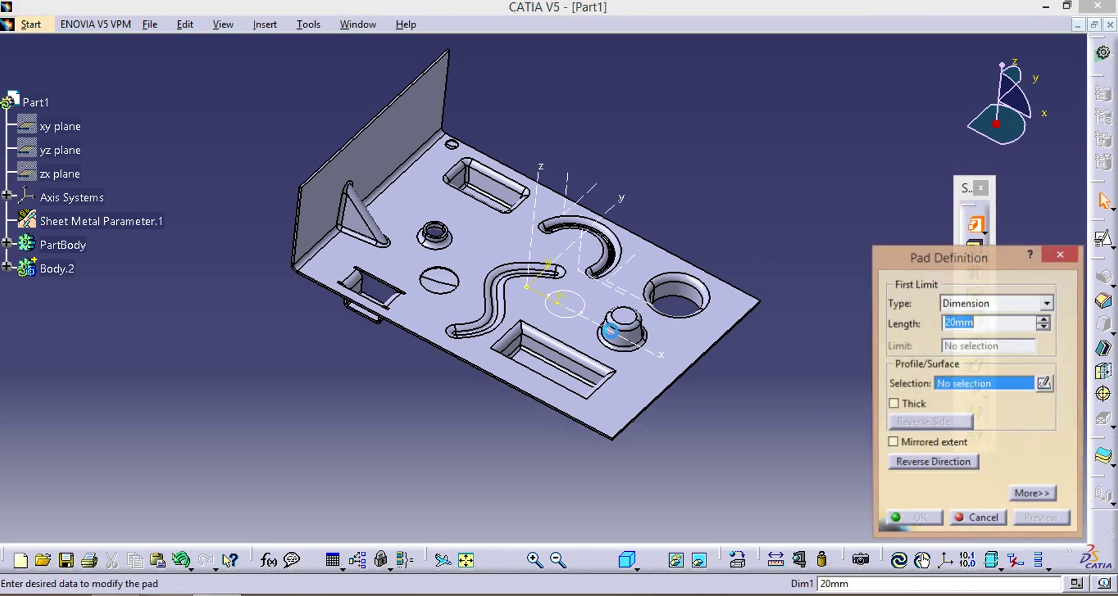
{"action": "left_click", "coordinate": [580, 322]}
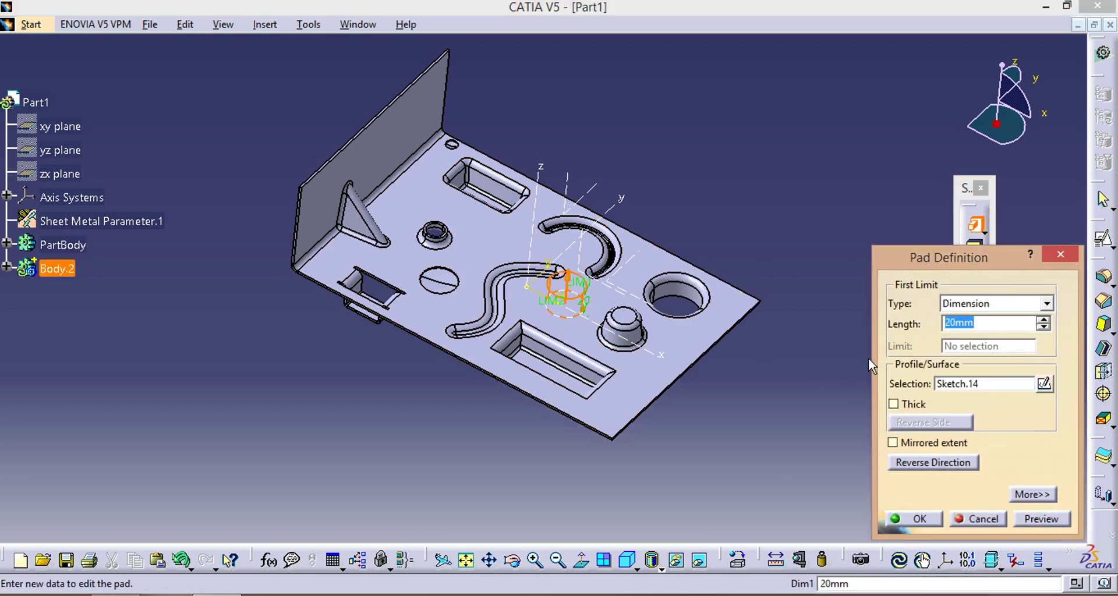
{"action": "type", "text": "60"}
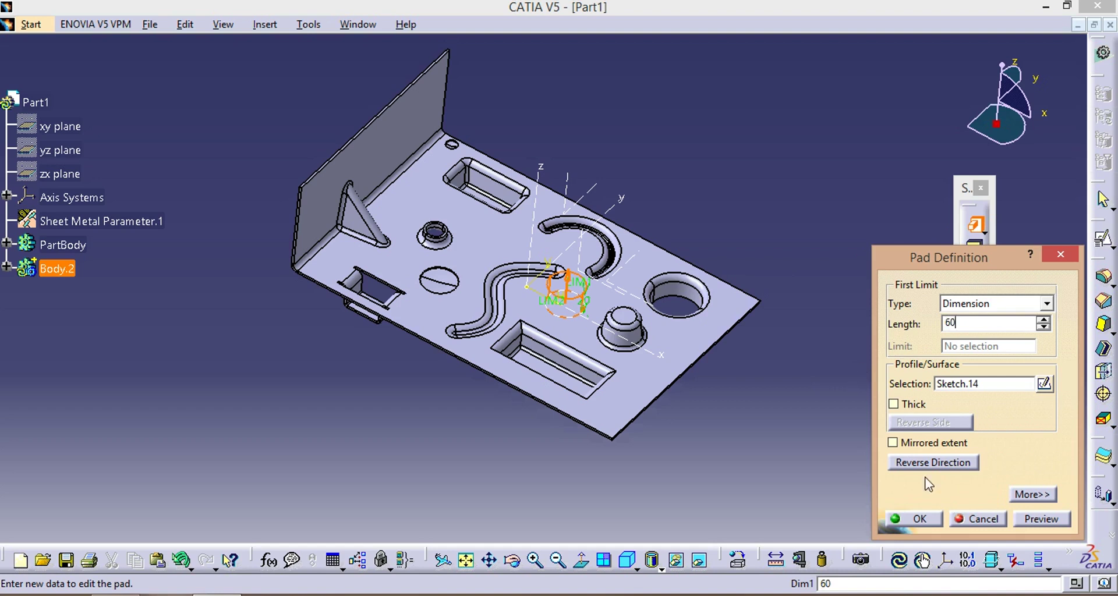
{"action": "left_click", "coordinate": [1020, 519]}
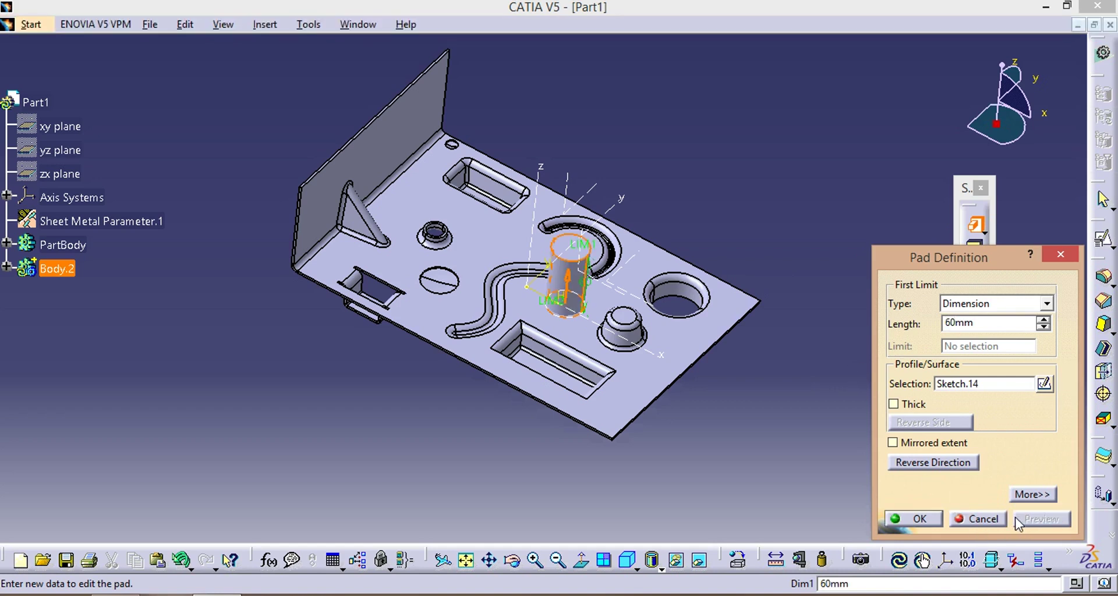
{"action": "left_click", "coordinate": [891, 443]}
{"action": "left_click", "coordinate": [912, 519]}
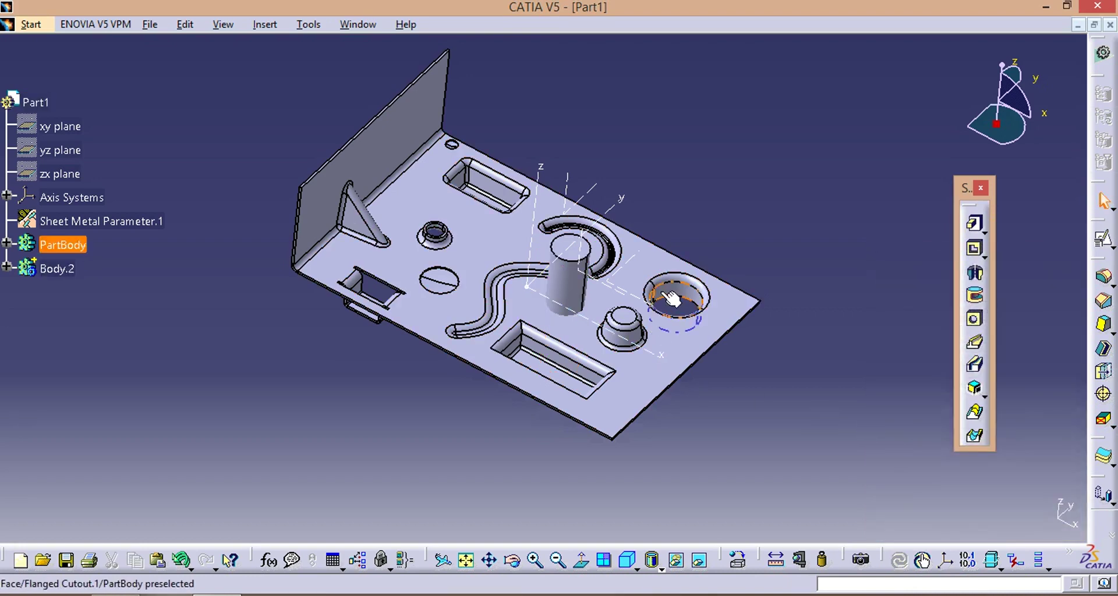
Step: Hide the PartBody so that only the cylinder body is displayed
{"action": "middle_click_drag", "start_coordinate": [617, 344], "coordinate": [572, 292]}
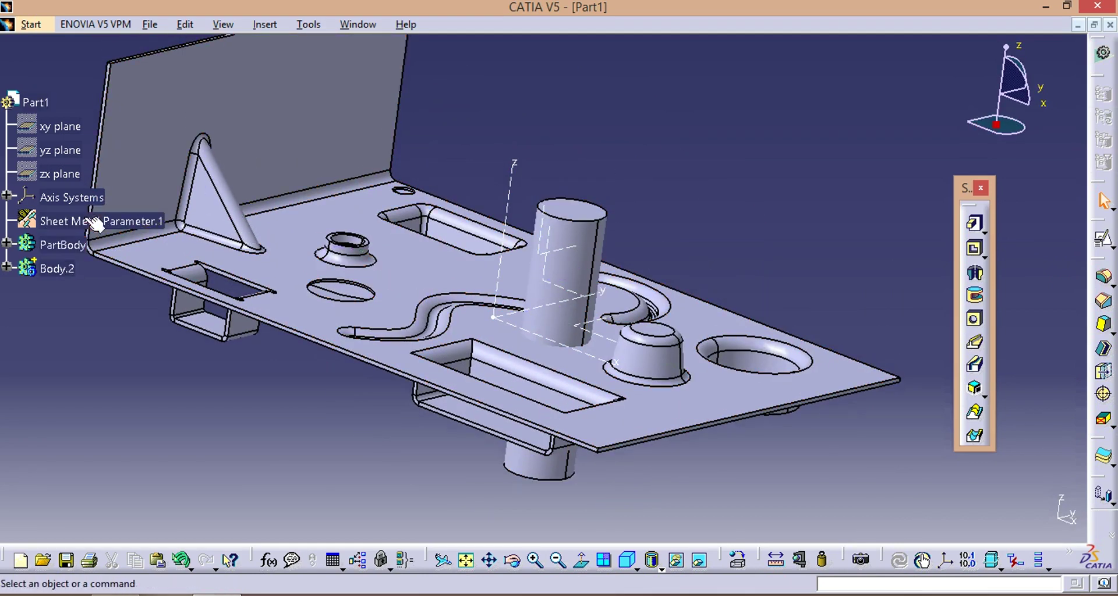
{"action": "right_click", "coordinate": [59, 247]}
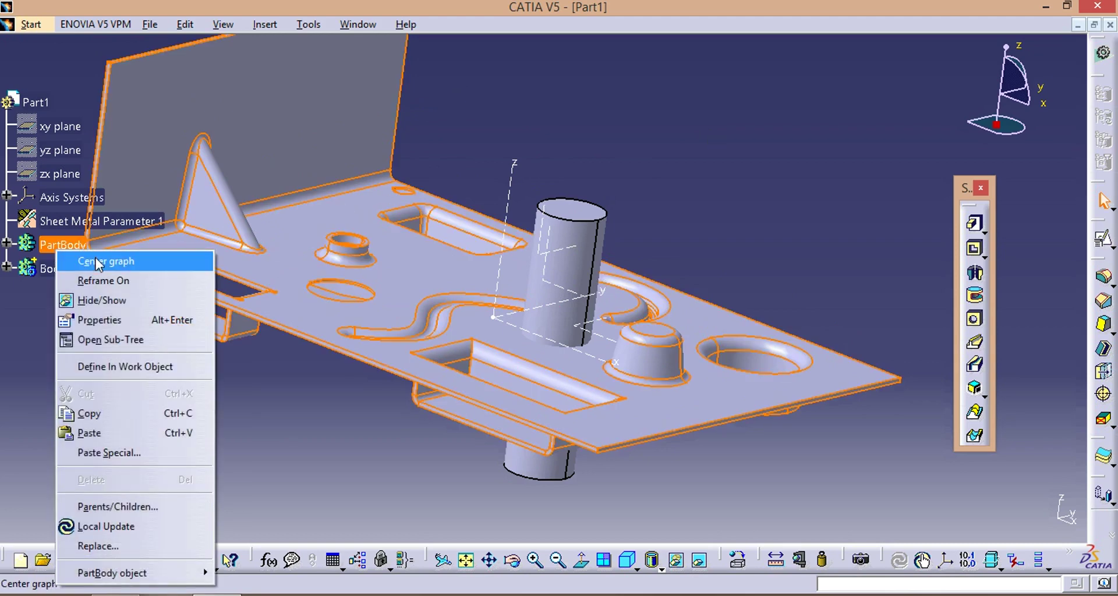
{"action": "left_click", "coordinate": [100, 300]}
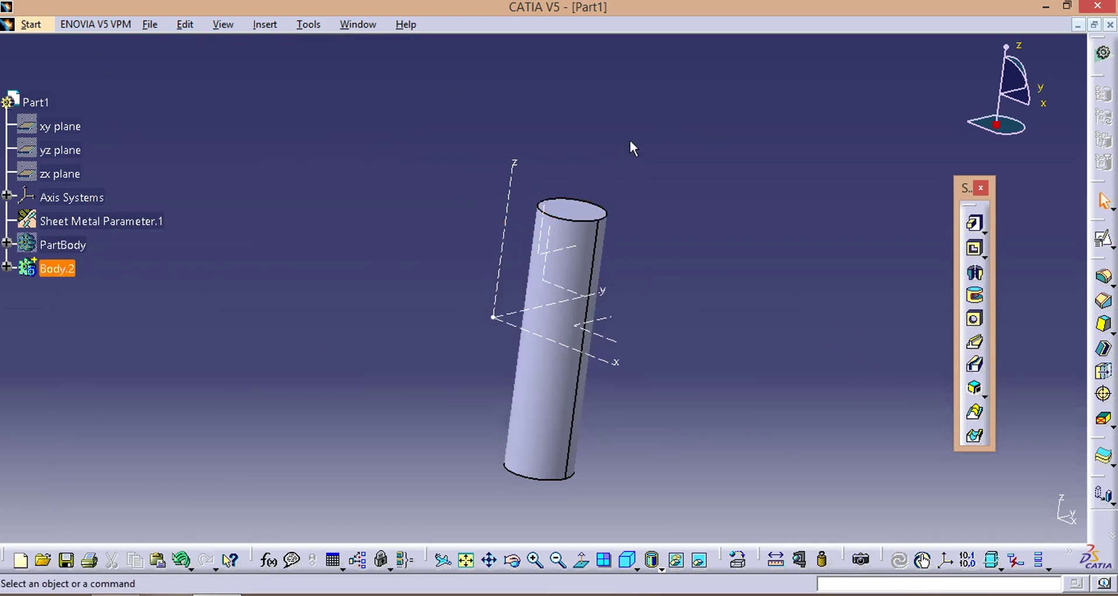
Step: Create a positioned sketch on the cylinder's upper end face and draw a centered rectangle enclosing the circular face
{"action": "middle_click_drag", "start_coordinate": [632, 145], "coordinate": [562, 300]}
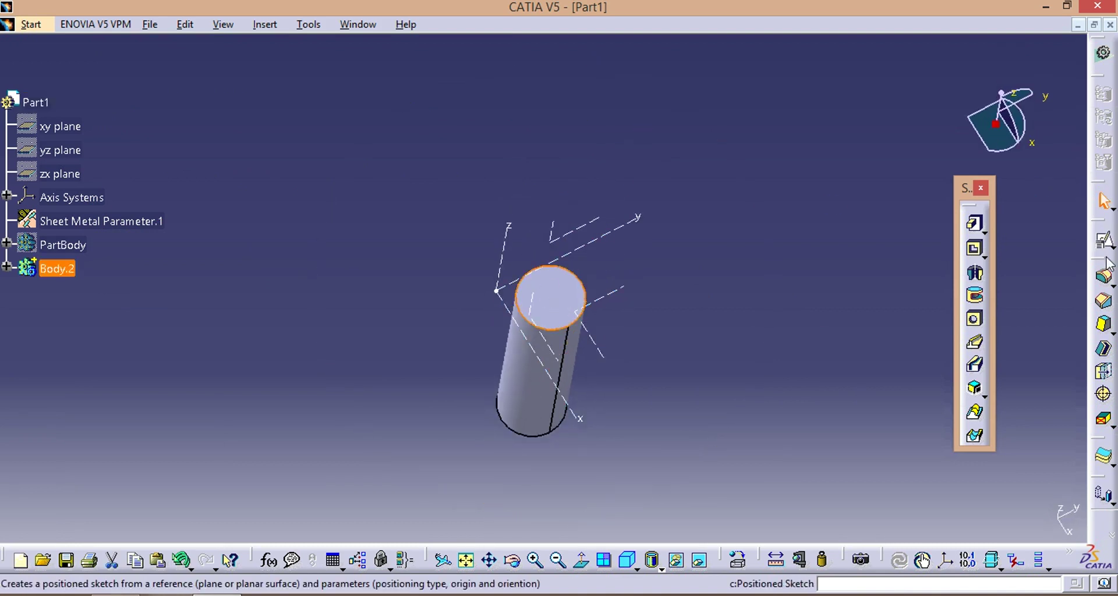
{"action": "left_click", "coordinate": [1104, 239]}
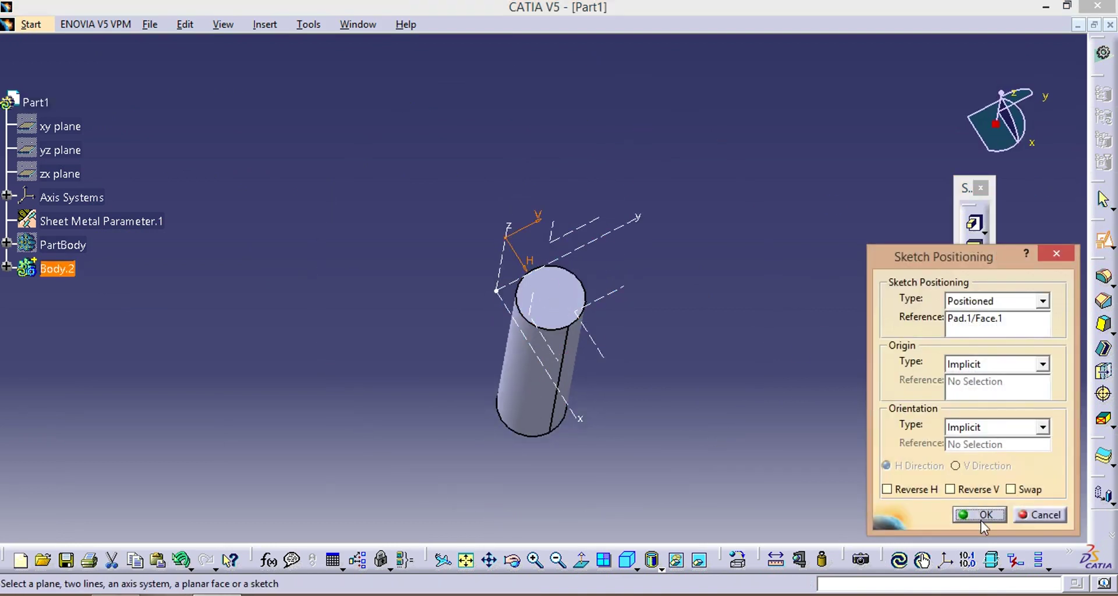
{"action": "left_click", "coordinate": [980, 515]}
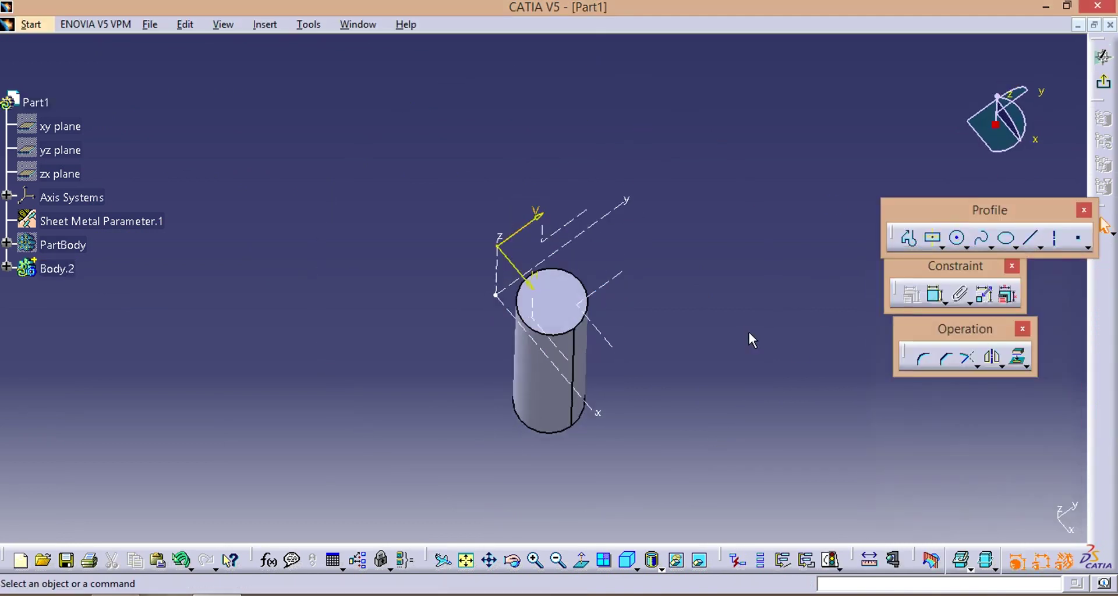
{"action": "left_click", "coordinate": [935, 240]}
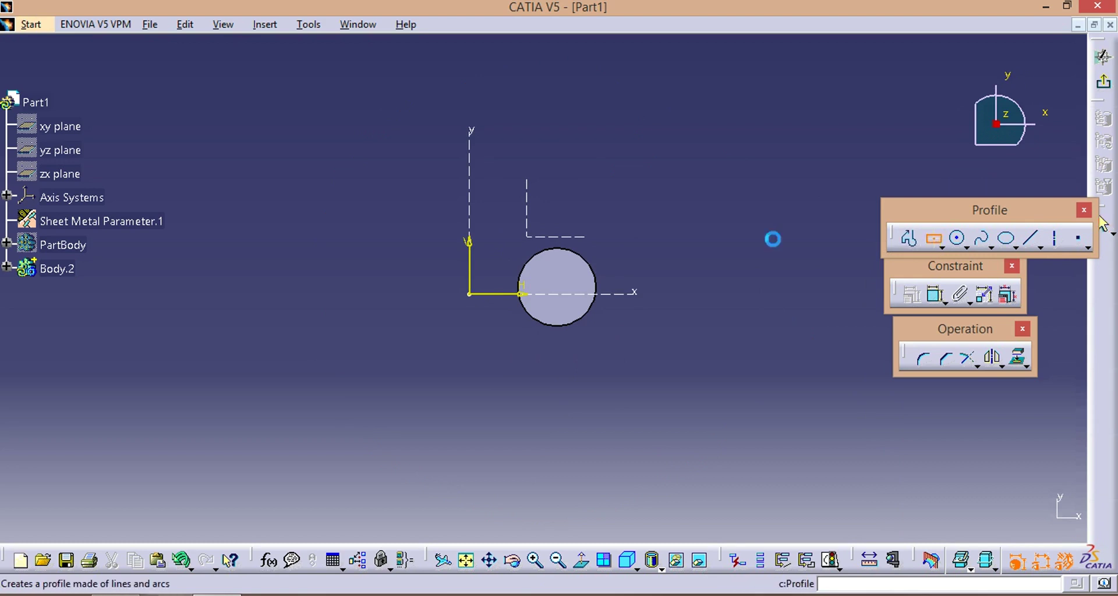
{"action": "left_click", "coordinate": [553, 284]}
{"action": "left_click", "coordinate": [621, 341]}
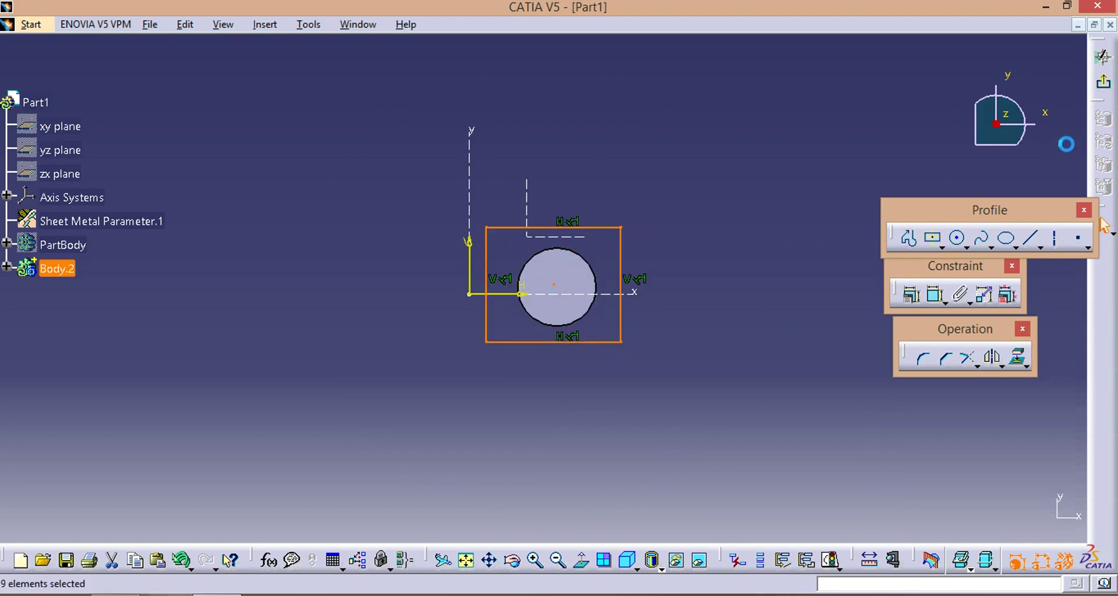
Step: Exit the sketch and pad the rectangle 10 mm upward from the cylinder's end face
{"action": "left_click", "coordinate": [1104, 82]}
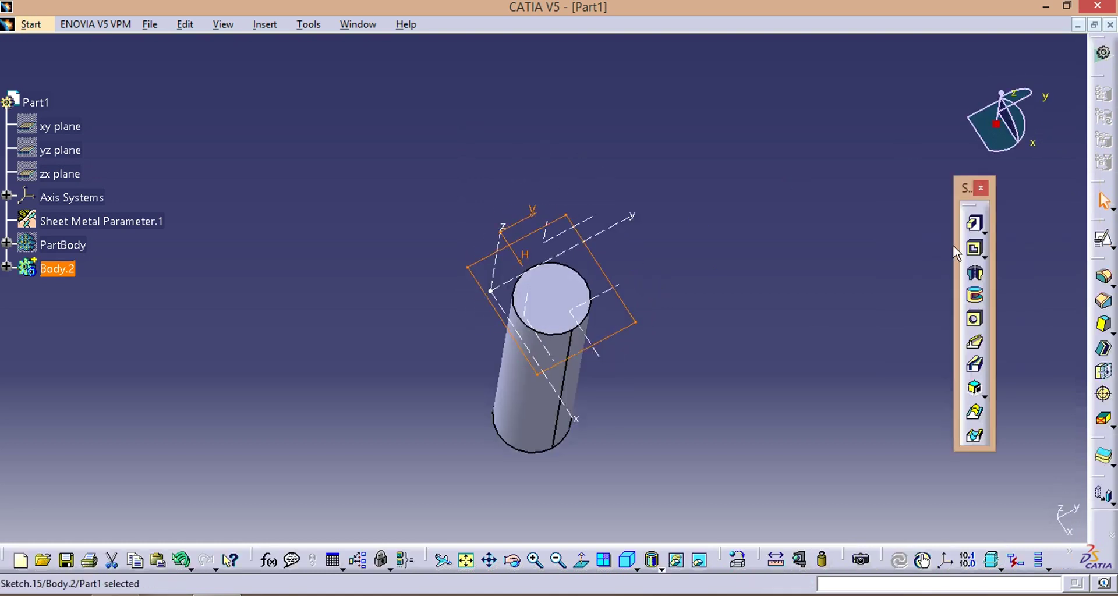
{"action": "left_click", "coordinate": [974, 224]}
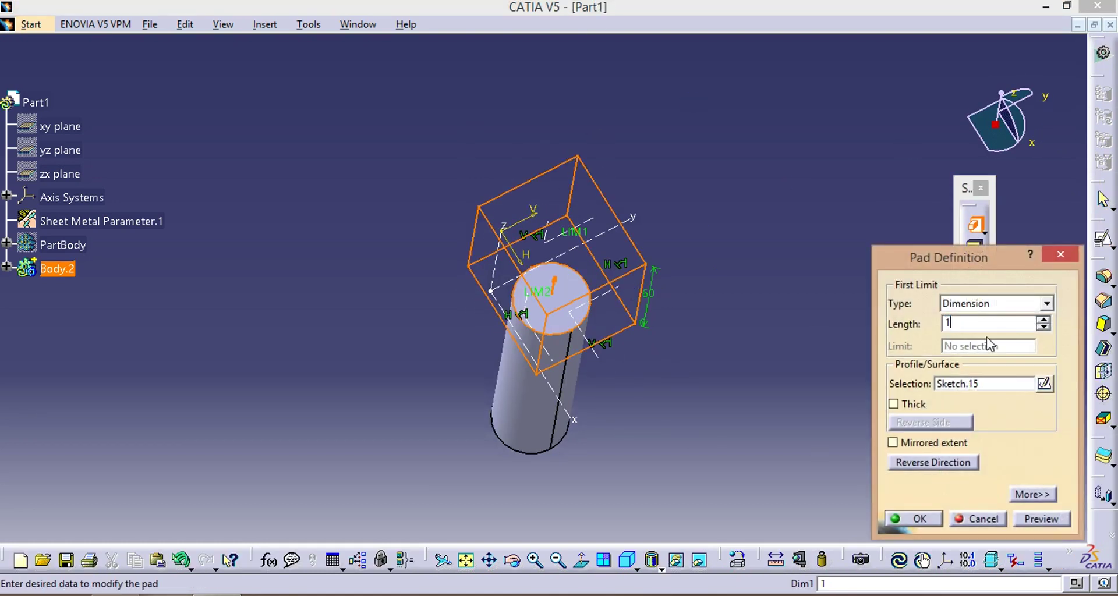
{"action": "left_click", "coordinate": [914, 519]}
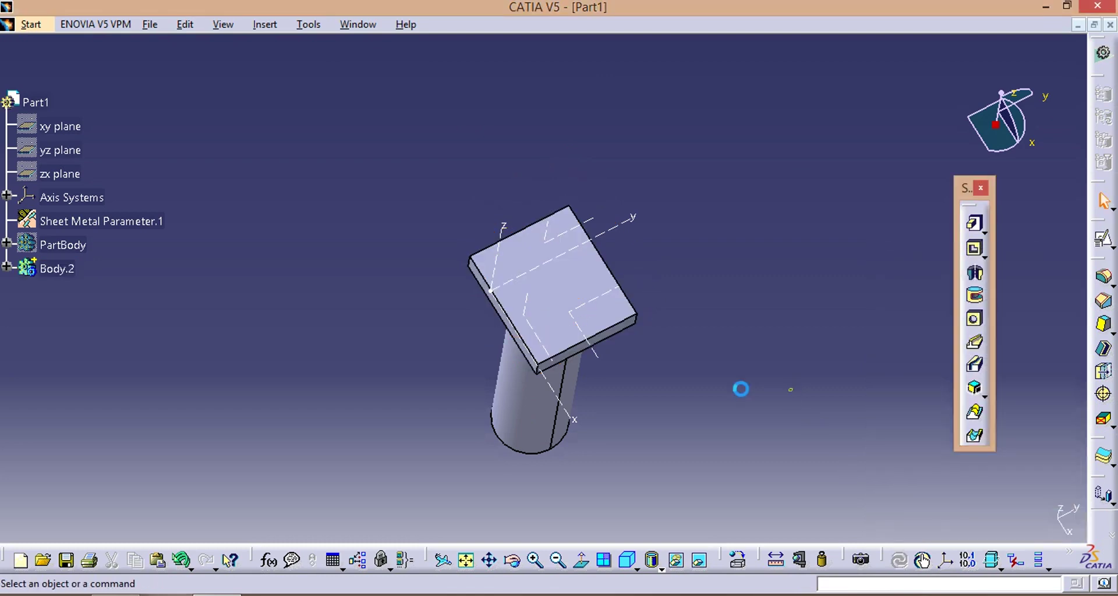
Step: Fillet the circular edge where the cylinder meets the underside of the rectangular plate with a 5 mm radius
{"action": "middle_click_drag", "start_coordinate": [739, 387], "coordinate": [617, 254]}
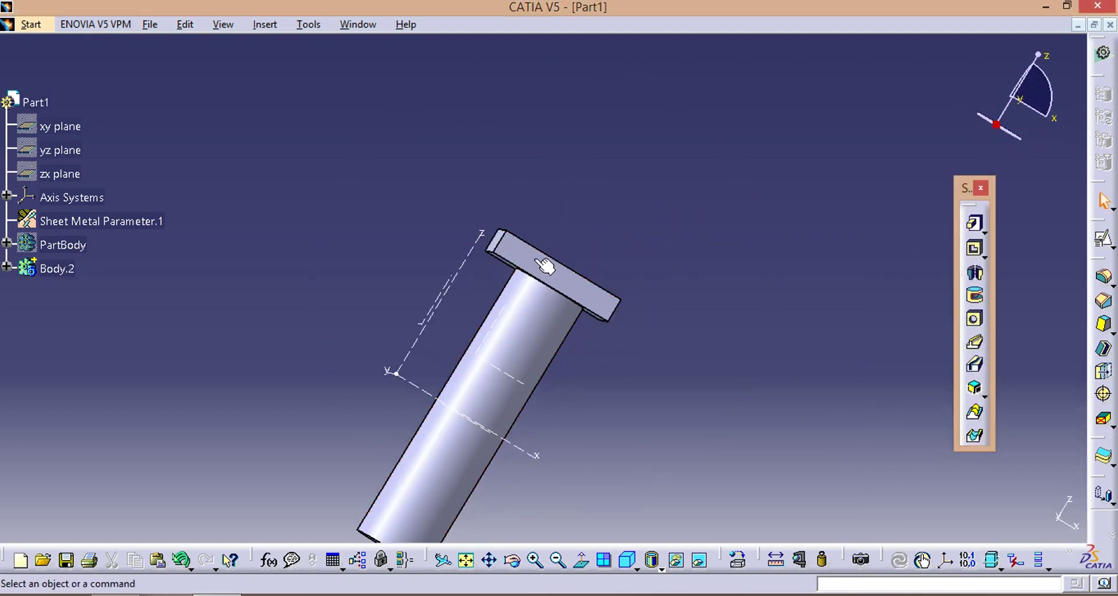
{"action": "middle_click_drag", "start_coordinate": [546, 267], "coordinate": [589, 192]}
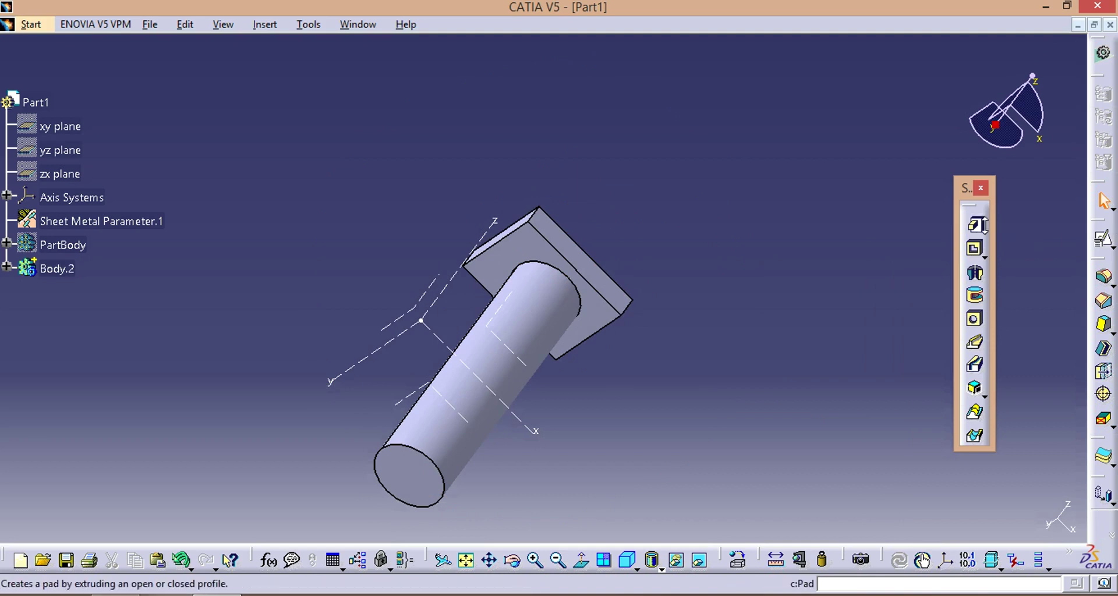
{"action": "left_click", "coordinate": [1104, 278]}
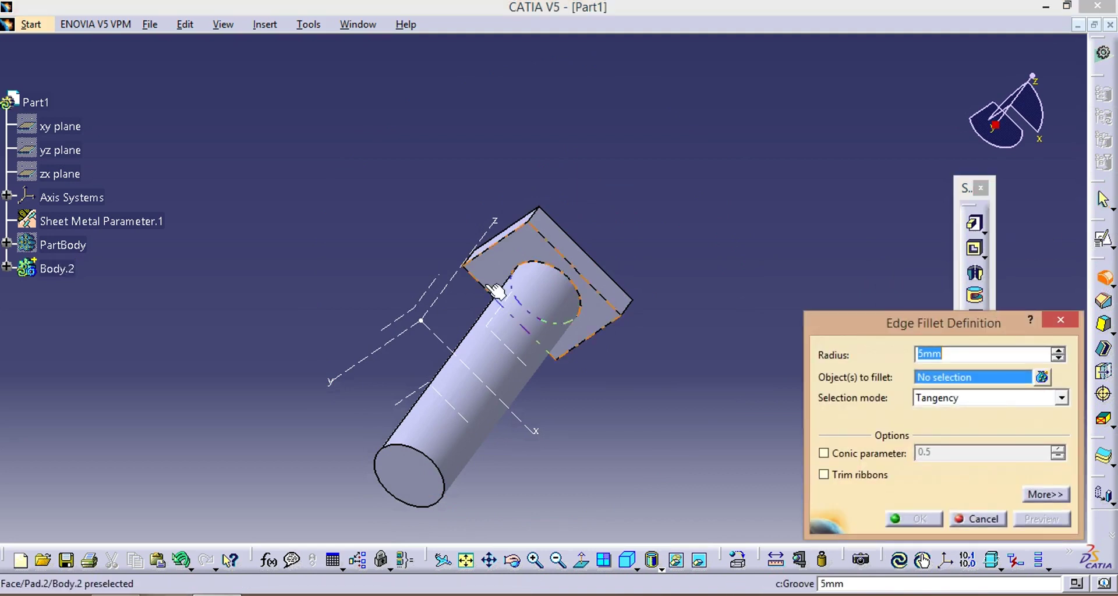
{"action": "left_click", "coordinate": [544, 270]}
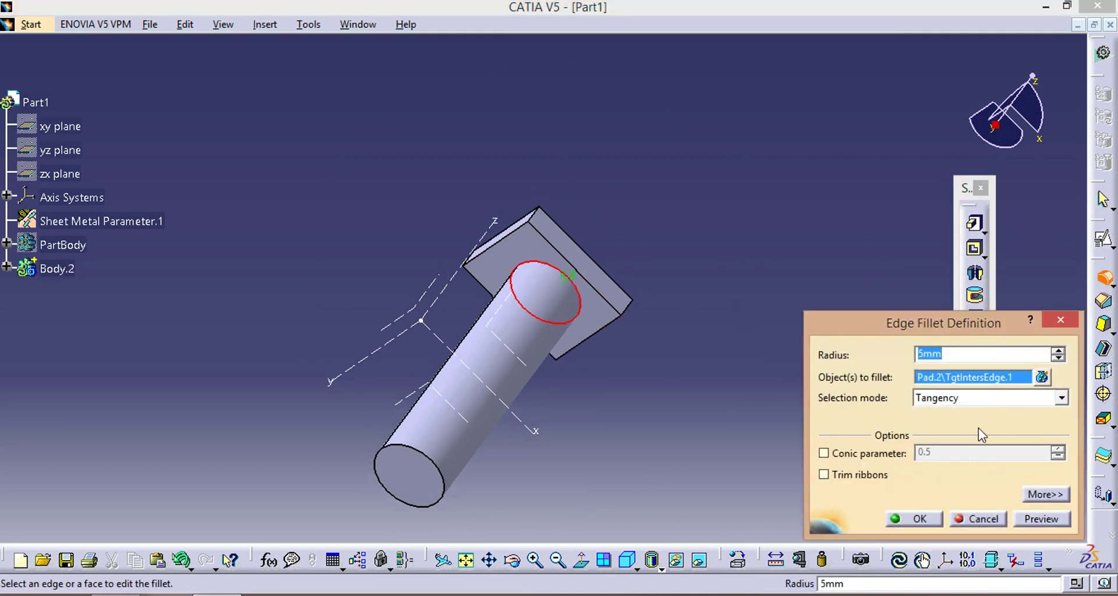
{"action": "left_click", "coordinate": [925, 522]}
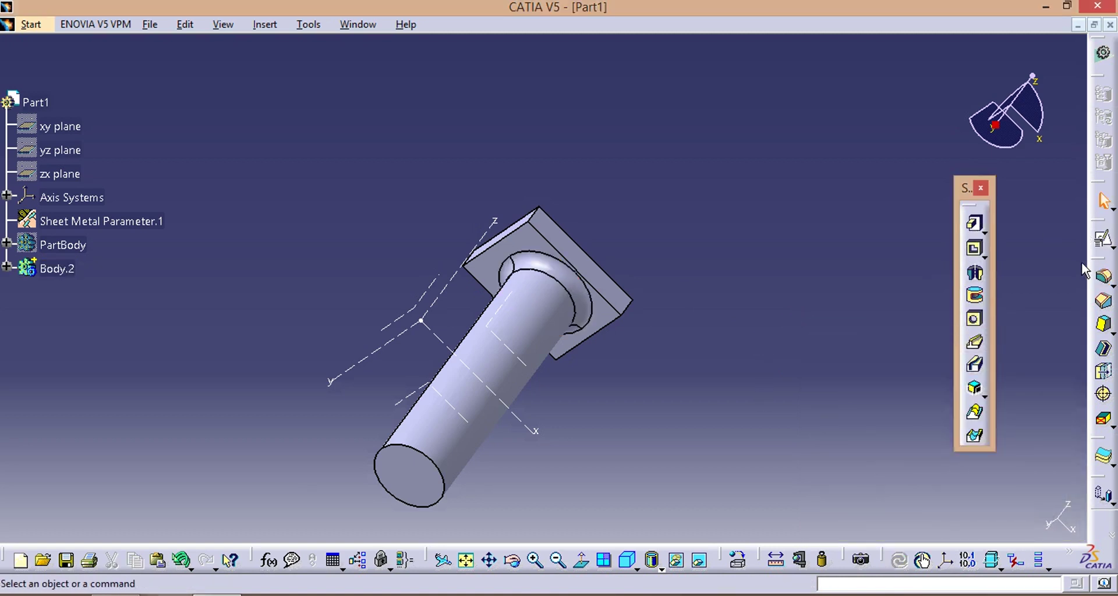
Step: Fillet the circular edge at the cylinder's free lower end with a 5 mm radius
{"action": "left_click", "coordinate": [1103, 279]}
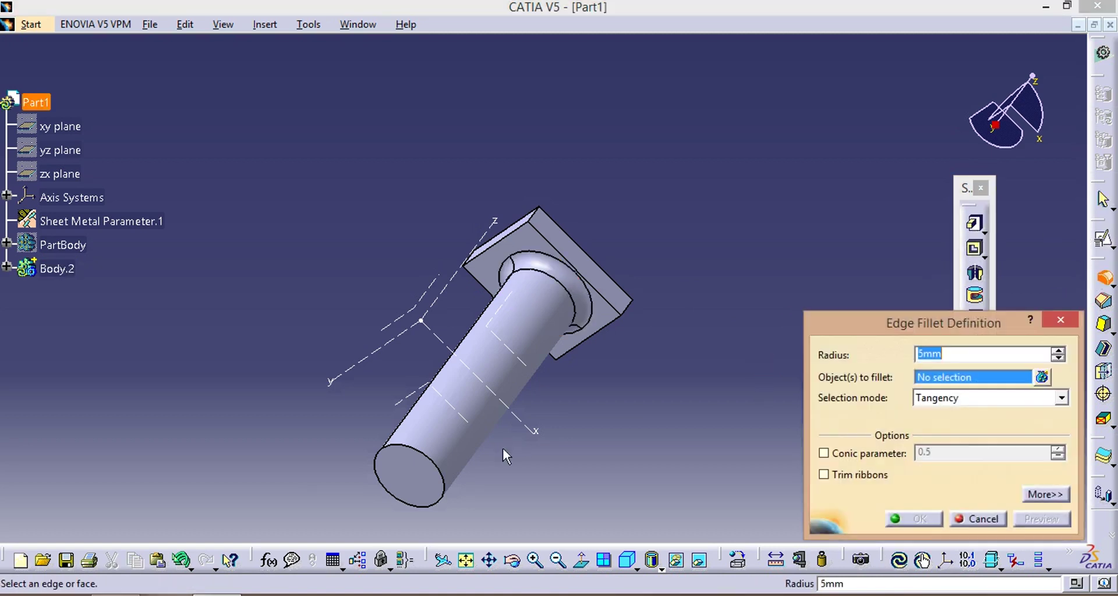
{"action": "left_click", "coordinate": [444, 470]}
{"action": "left_click", "coordinate": [936, 523]}
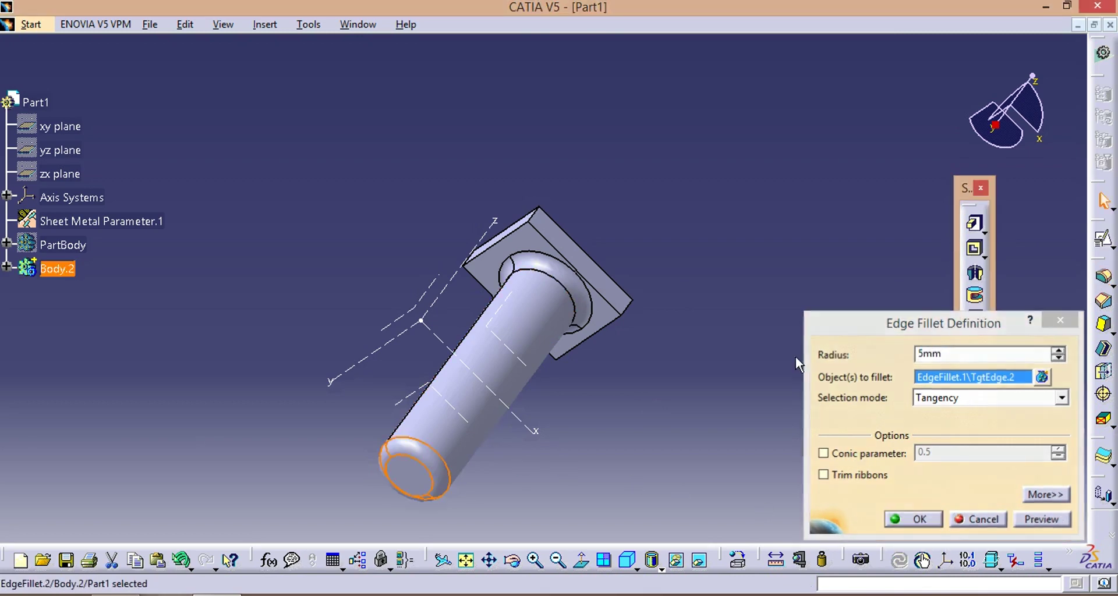
{"action": "middle_click_drag", "start_coordinate": [672, 134], "coordinate": [622, 287]}
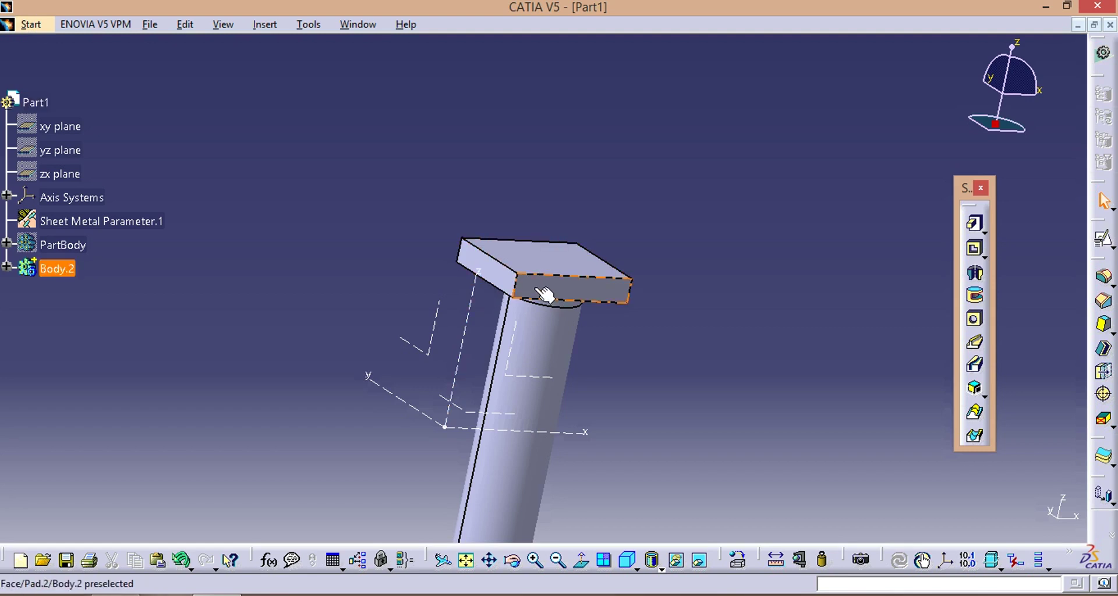
{"action": "middle_click_drag", "start_coordinate": [535, 288], "coordinate": [567, 244]}
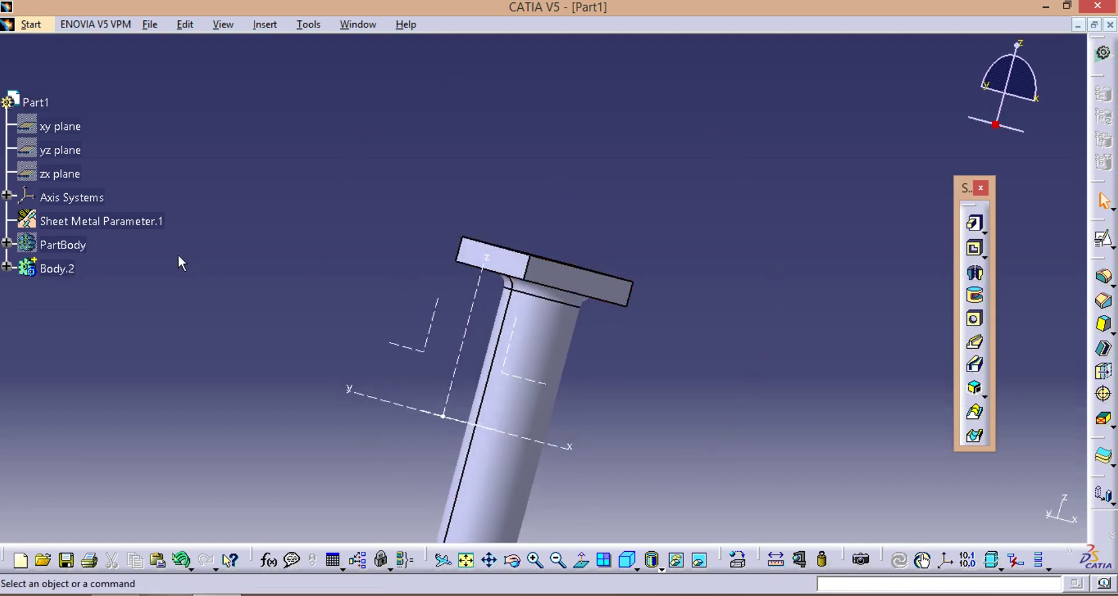
{"action": "left_click", "coordinate": [71, 267]}
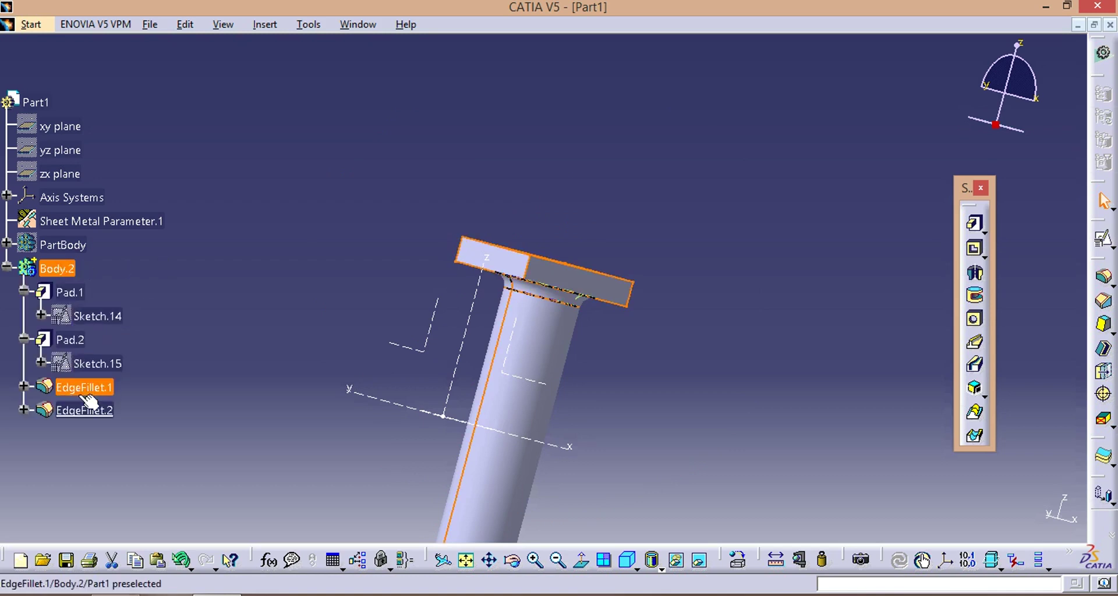
{"action": "left_click", "coordinate": [215, 336]}
{"action": "left_click", "coordinate": [78, 341]}
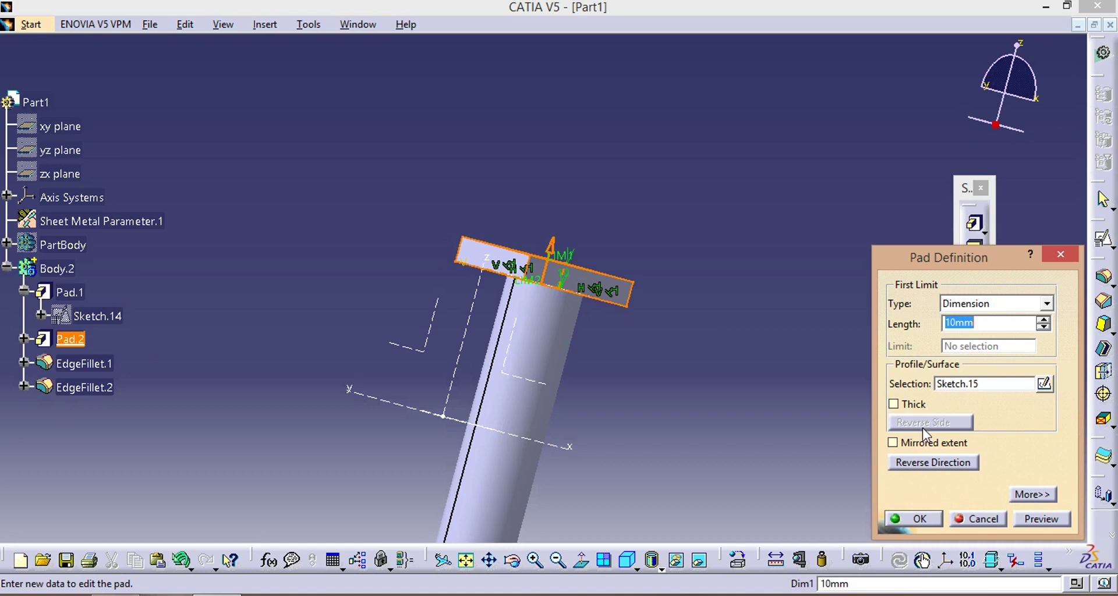
{"action": "left_click", "coordinate": [892, 444]}
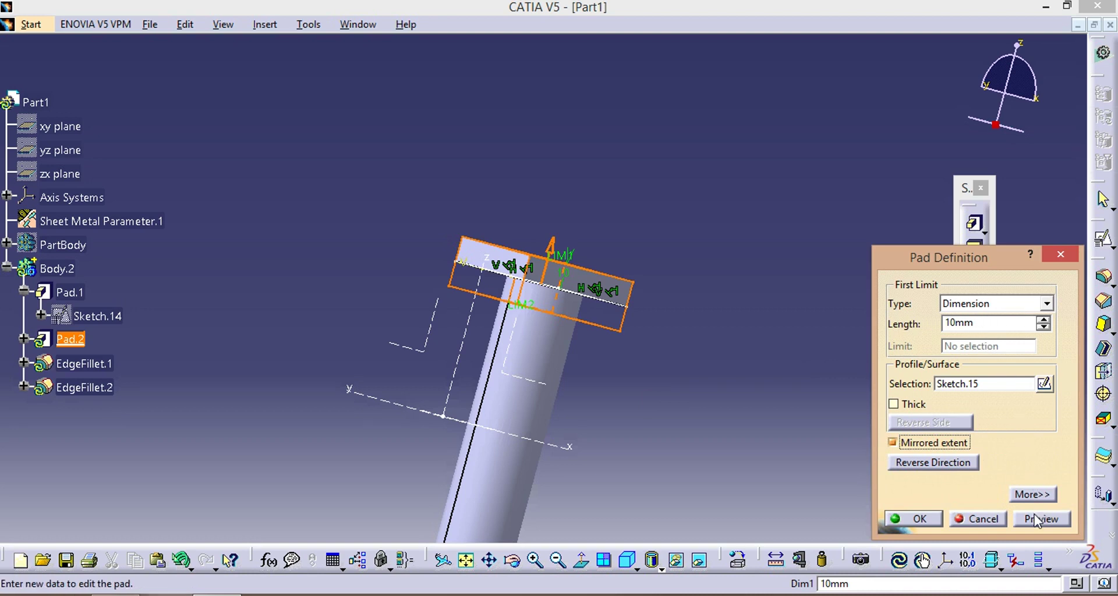
{"action": "left_click", "coordinate": [990, 520]}
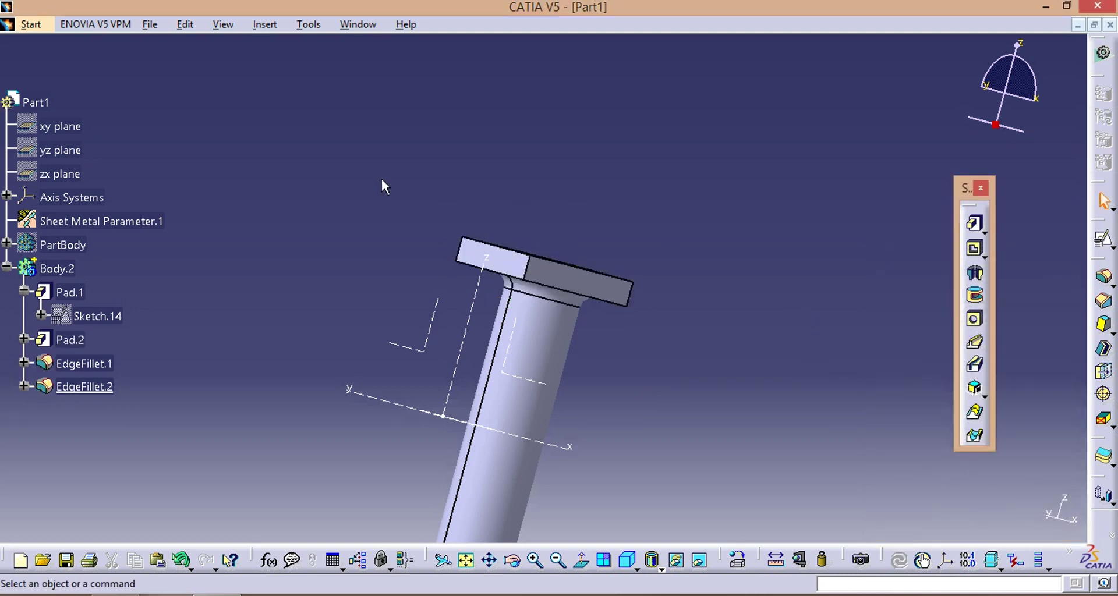
Step: Switch to the Generative Sheetmetal Design workbench and show the hidden PartBody again
{"action": "middle_click_drag", "start_coordinate": [547, 108], "coordinate": [478, 199]}
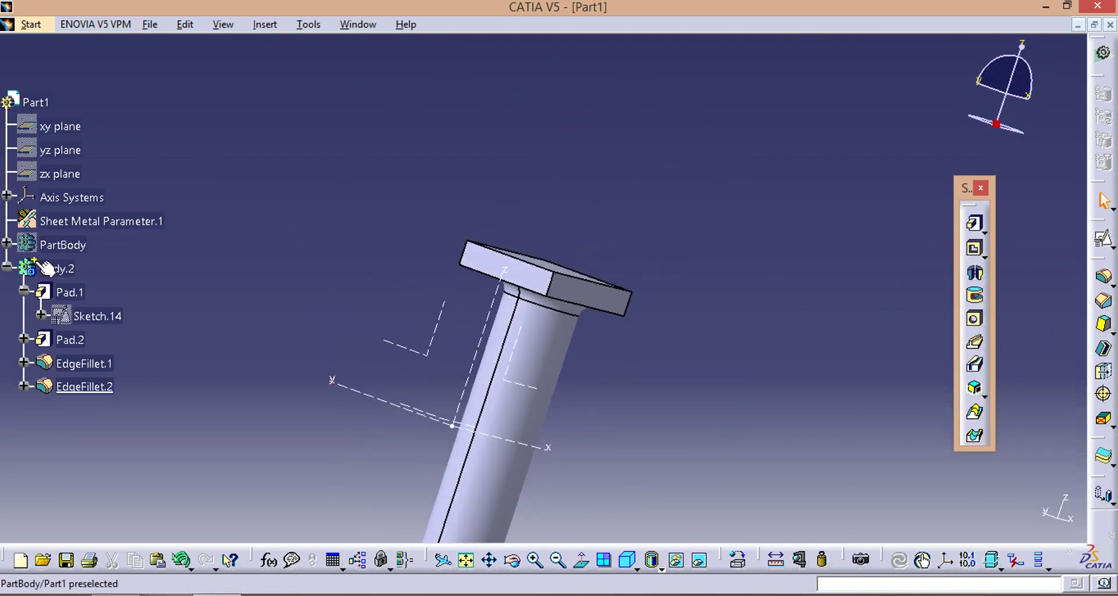
{"action": "left_click", "coordinate": [30, 27]}
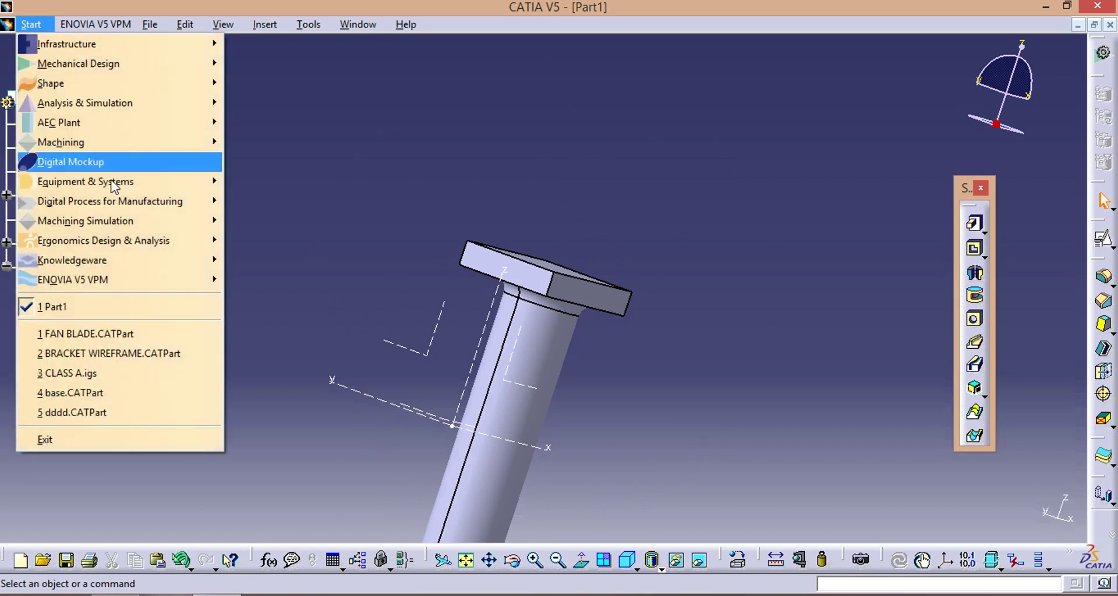
{"action": "mouse_move", "coordinate": [150, 64]}
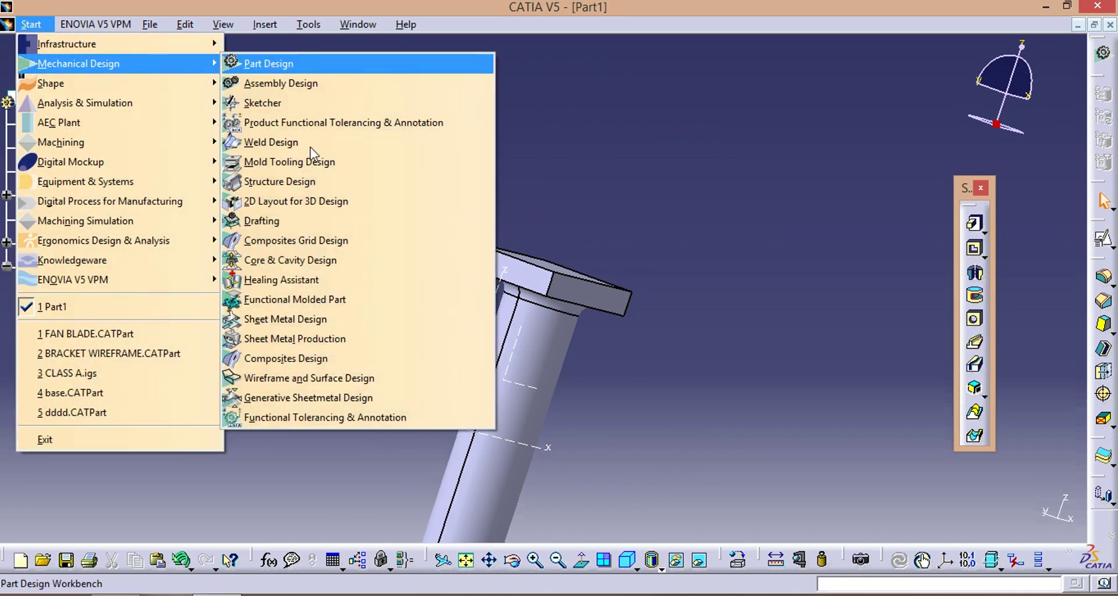
{"action": "left_click", "coordinate": [311, 398]}
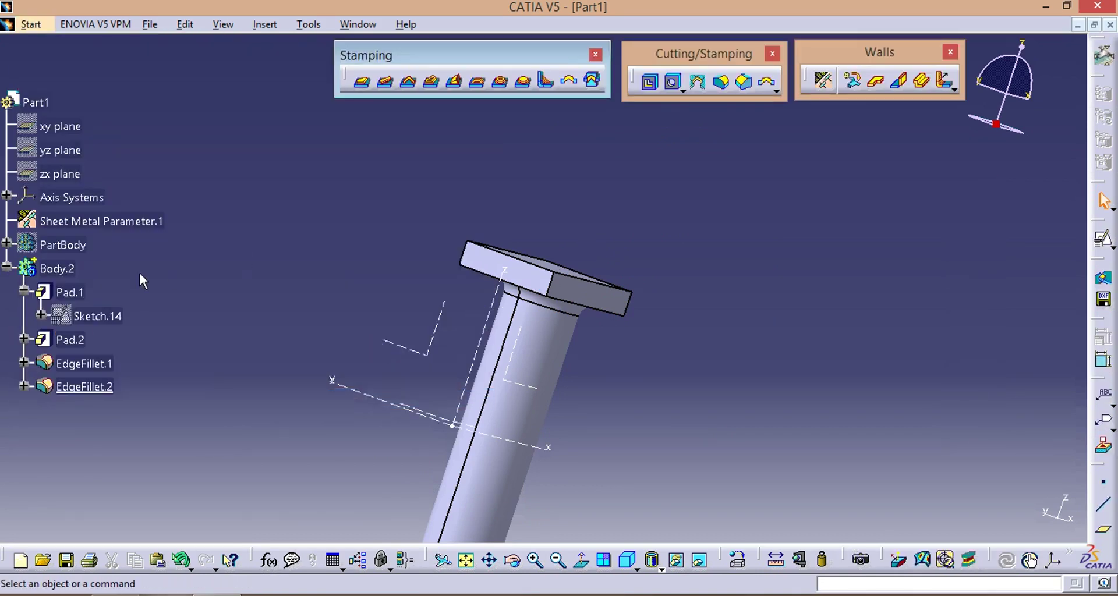
{"action": "right_click", "coordinate": [63, 246]}
{"action": "left_click", "coordinate": [119, 299]}
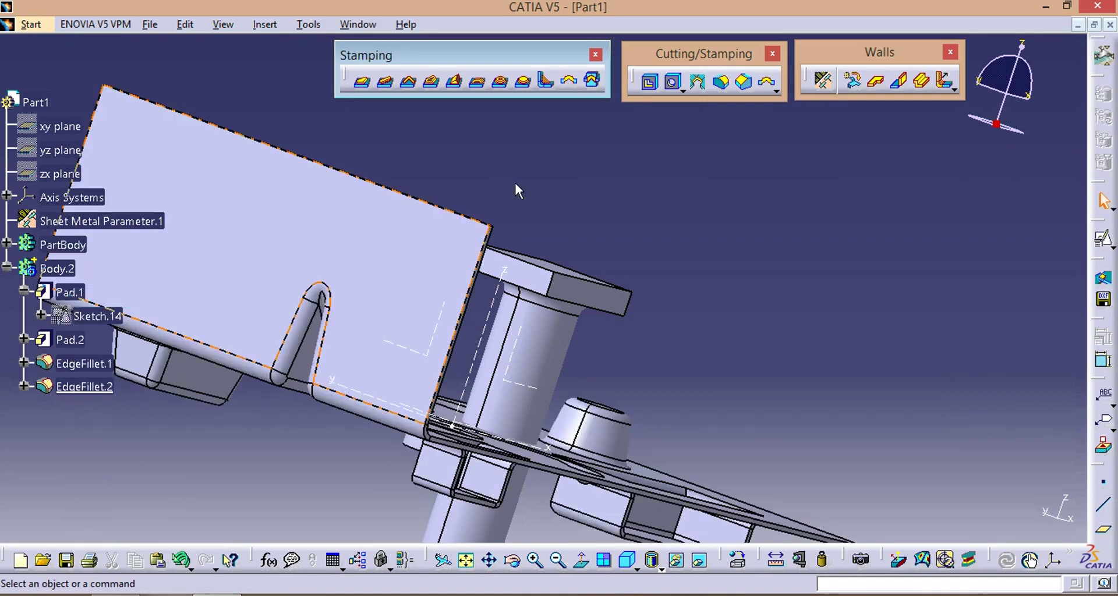
Step: Start a user-defined stamp, accepting PartBody\Sketch.4 as the work object, and try the punch cylinder's face as its support
{"action": "middle_click_drag", "start_coordinate": [518, 191], "coordinate": [734, 240]}
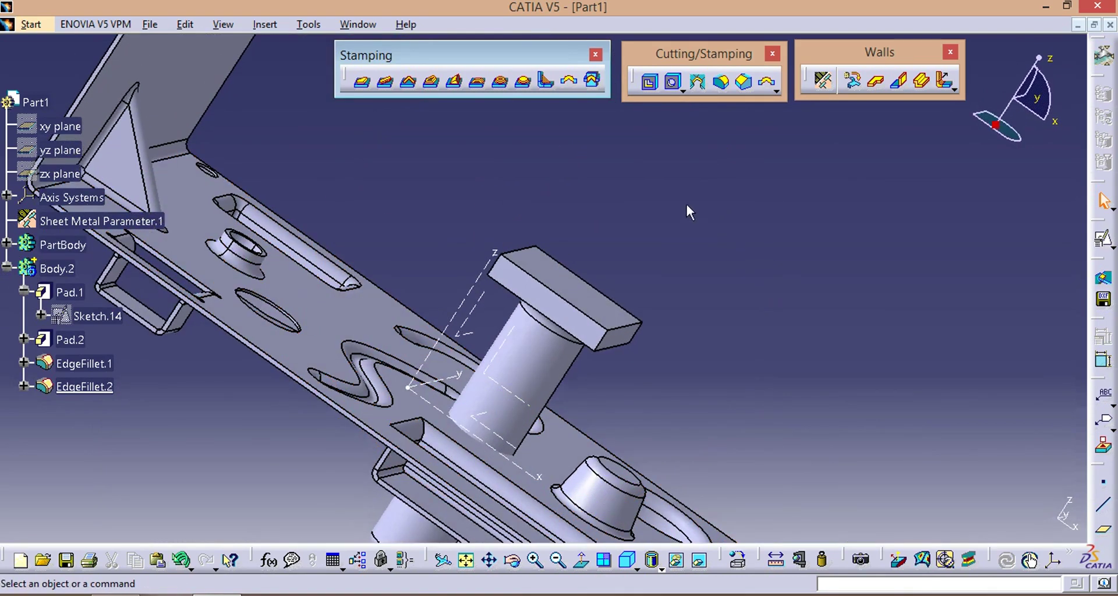
{"action": "middle_click_drag", "start_coordinate": [686, 206], "coordinate": [640, 223], "text": "ctrl"}
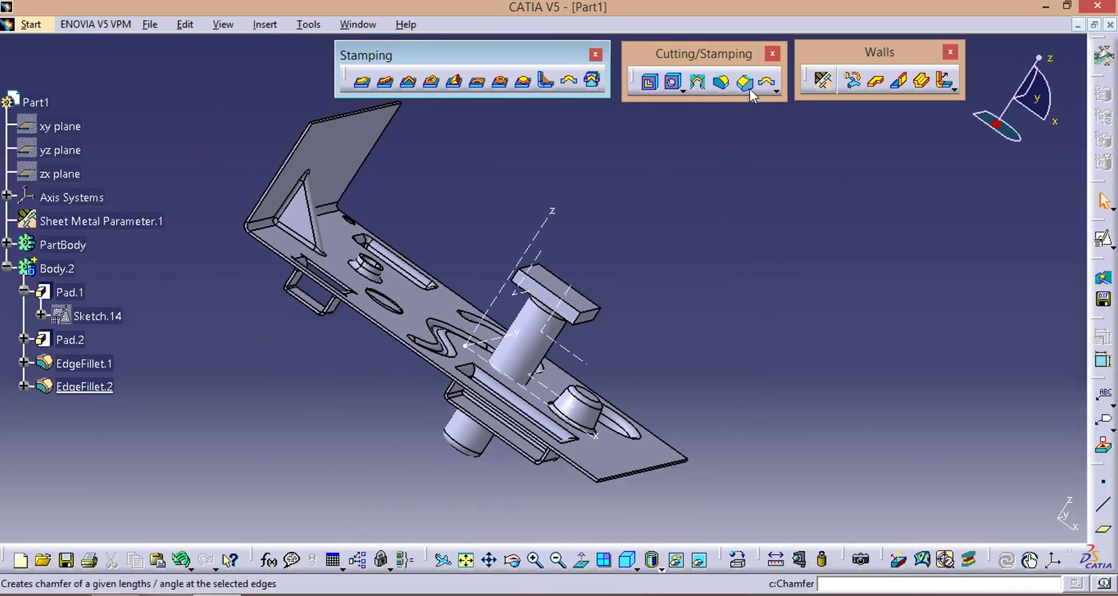
{"action": "left_click", "coordinate": [593, 80]}
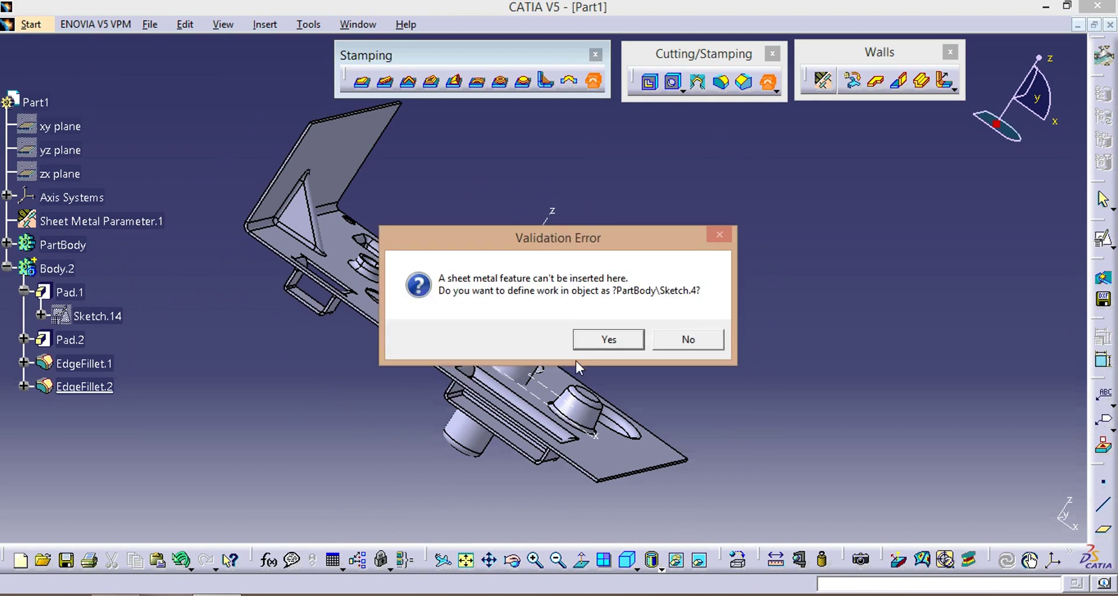
{"action": "left_click", "coordinate": [605, 337]}
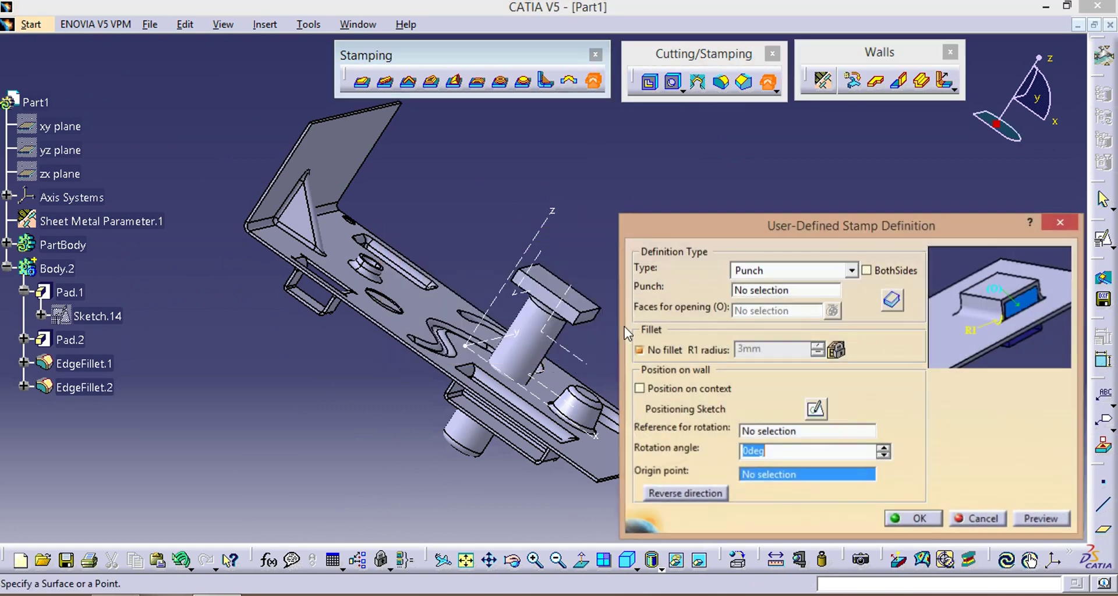
{"action": "left_click", "coordinate": [539, 358]}
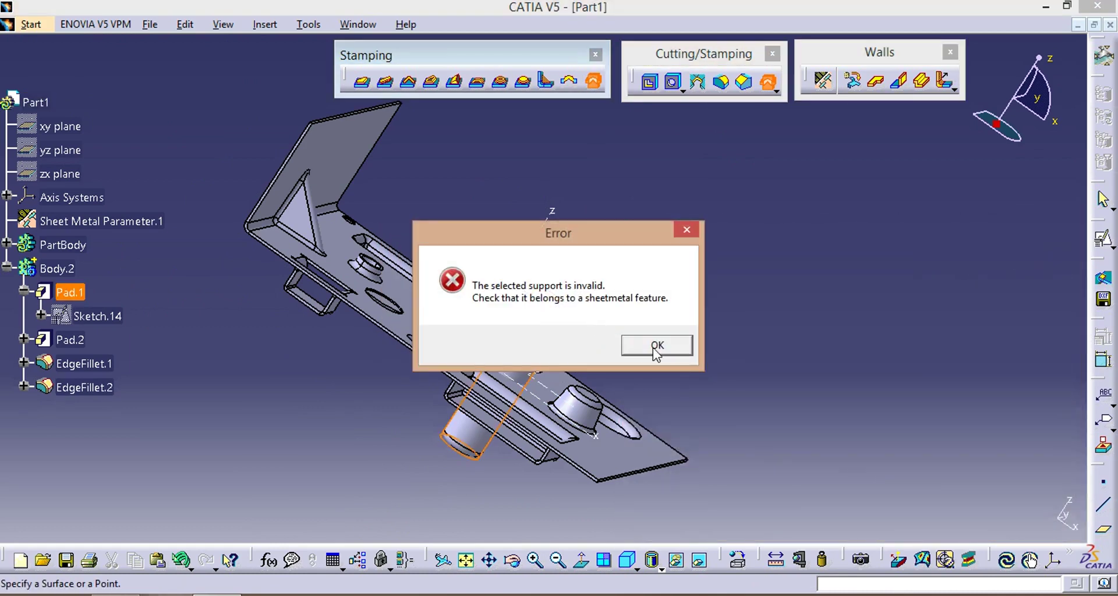
{"action": "left_click", "coordinate": [657, 345]}
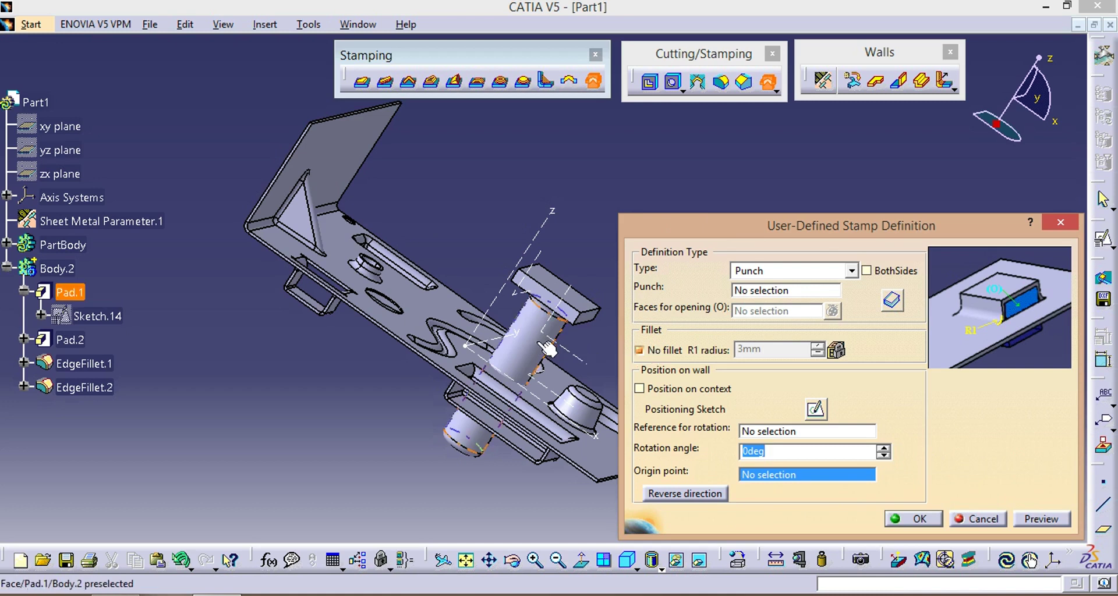